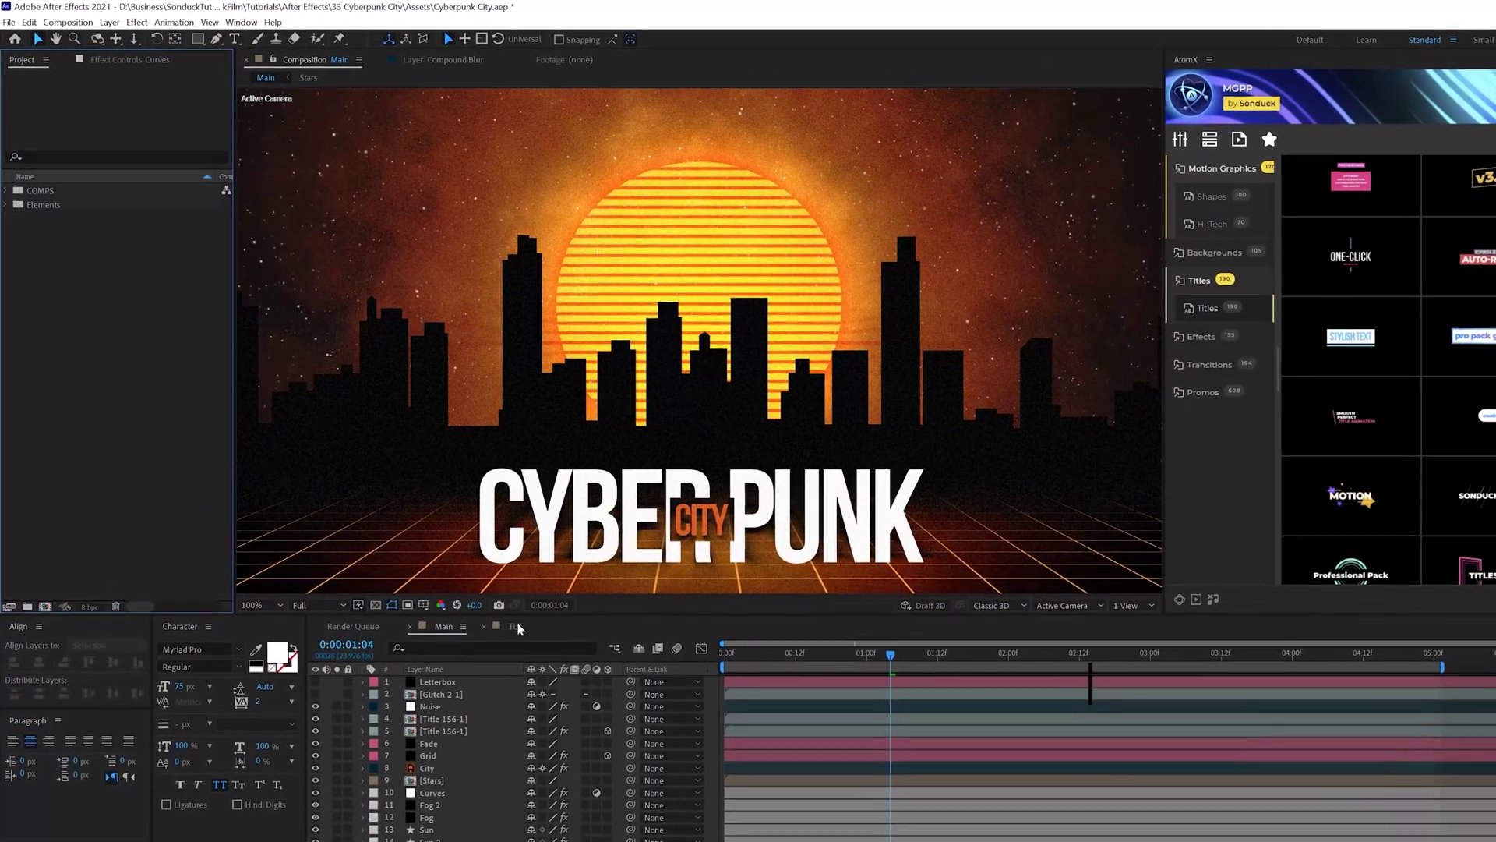
# In the TUT composition, mask the skyline layer down to just its top skyline
pyautogui.click(505, 613)
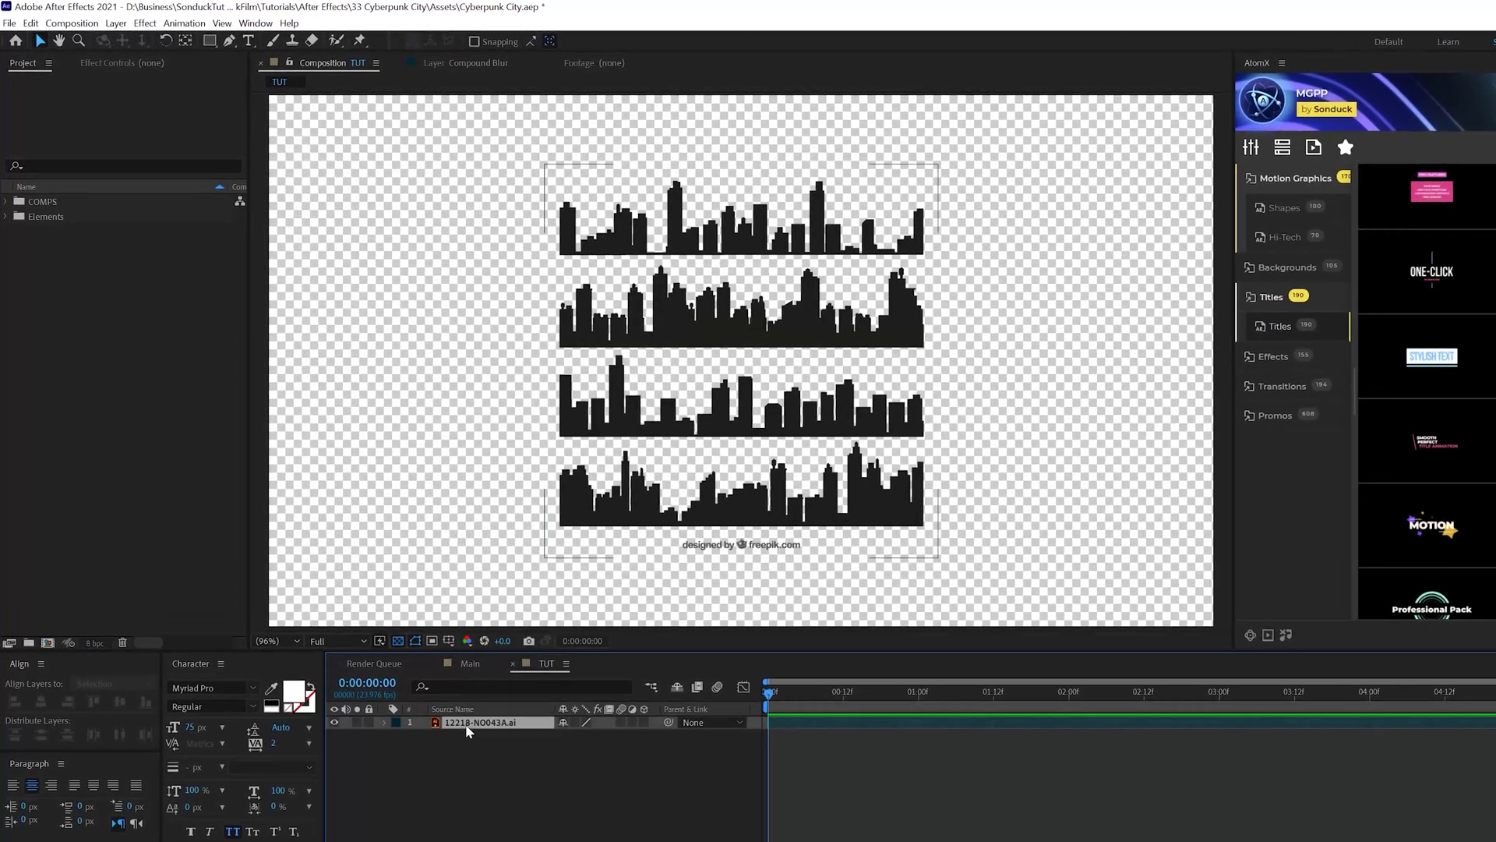
pyautogui.click(465, 724)
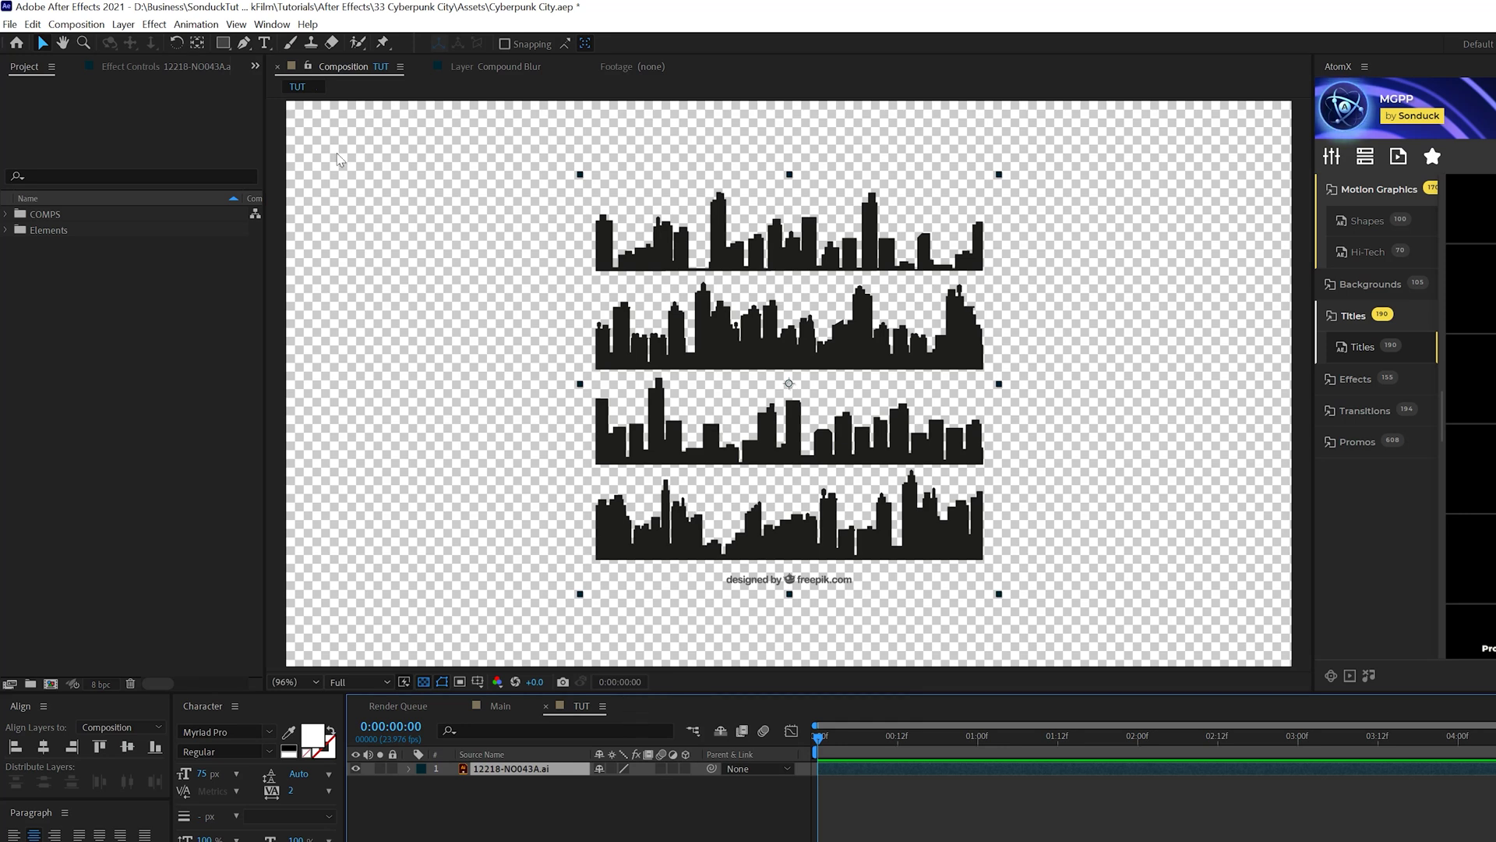
pyautogui.moveTo(224, 44); pyautogui.dragTo(288, 60)
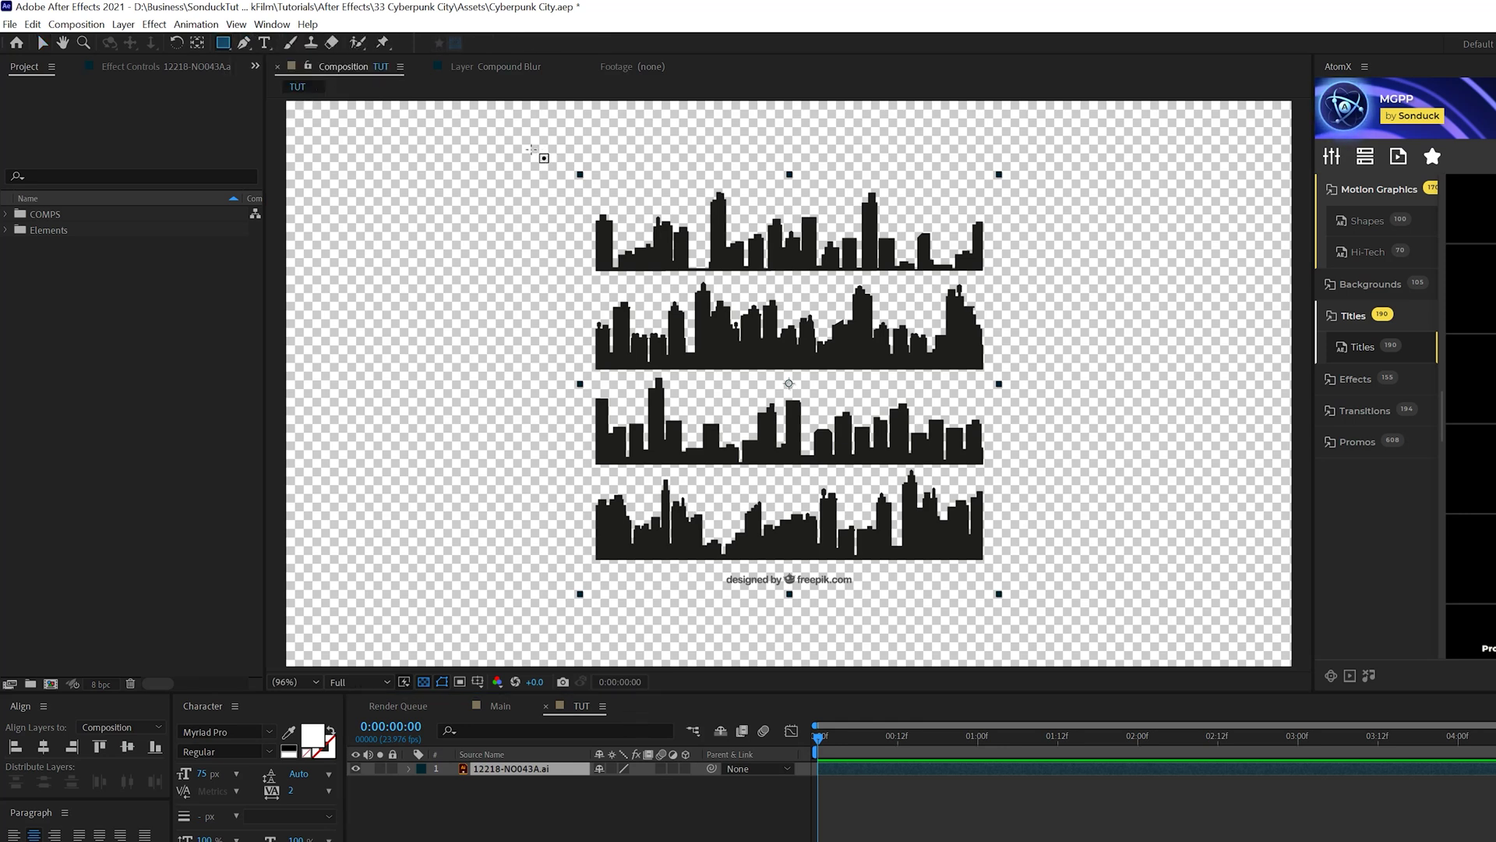
pyautogui.moveTo(527, 156); pyautogui.dragTo(1065, 279)
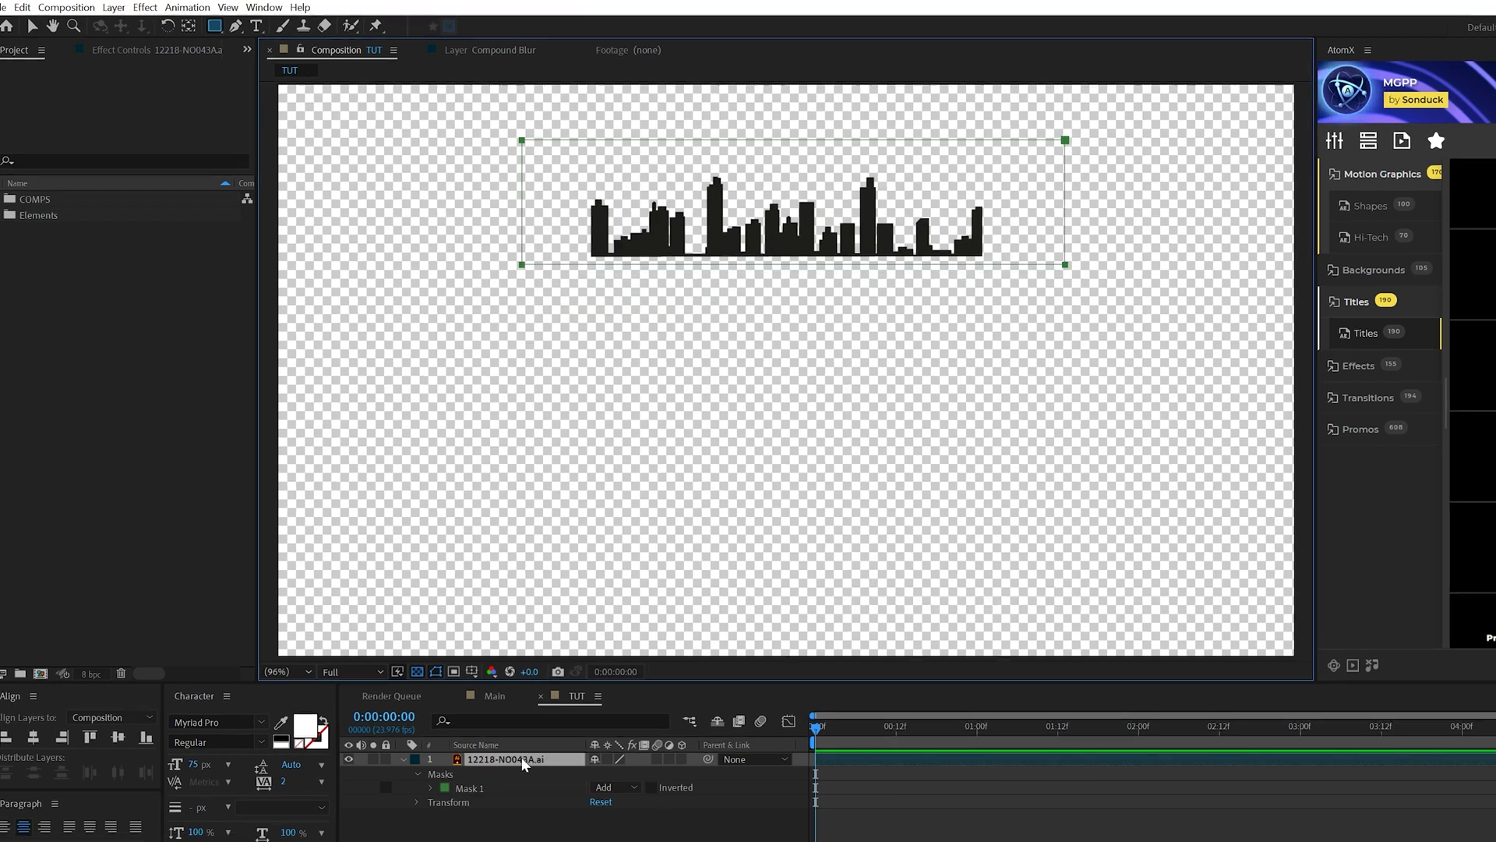
# Enlarge the skyline across the frame and lower it to position 960, 1285
pyautogui.click(545, 768)
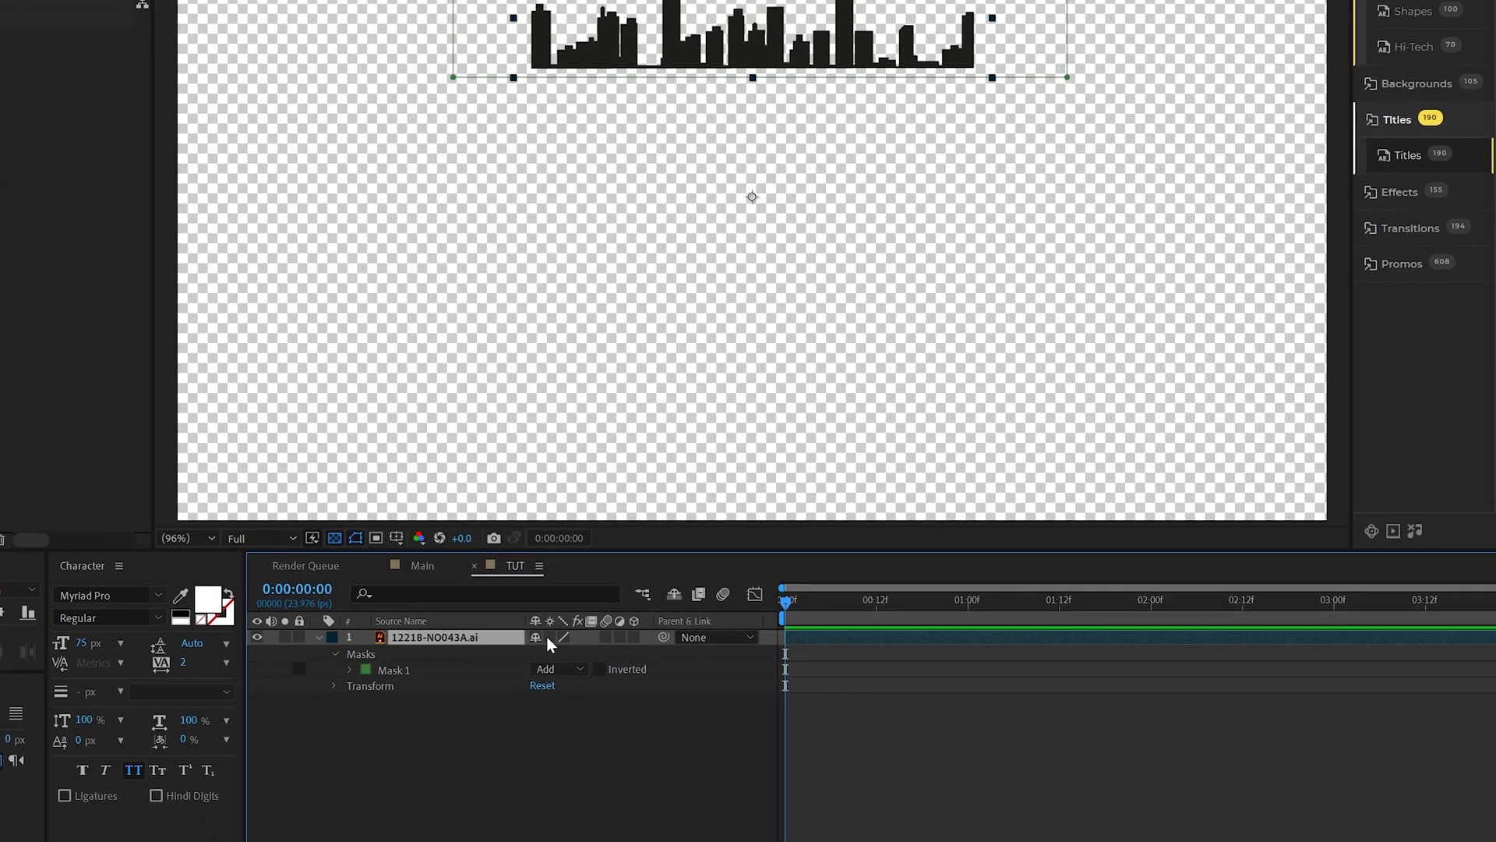
pyautogui.press('s')
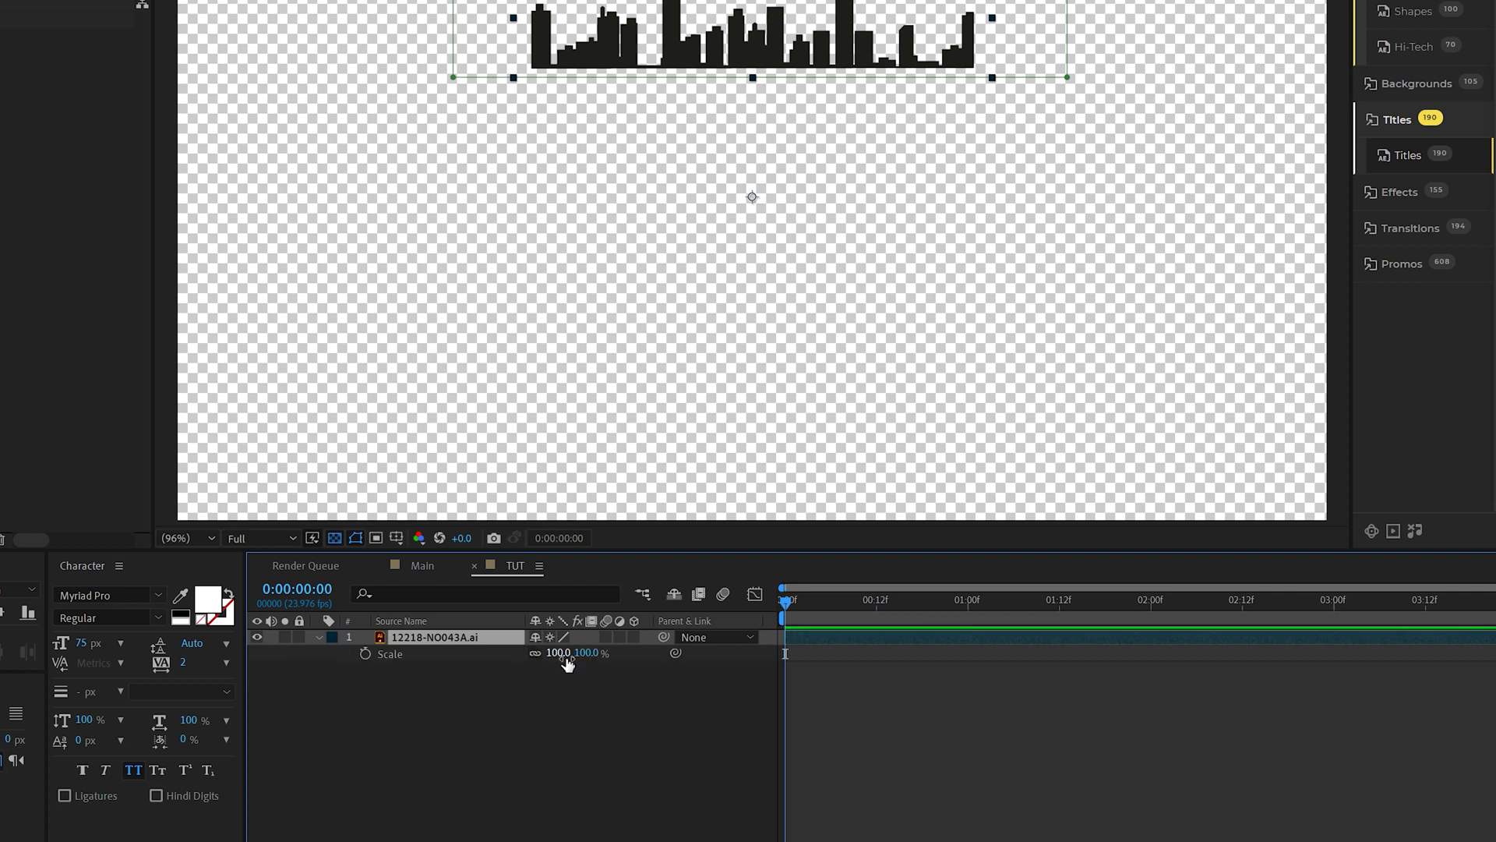
pyautogui.moveTo(566, 663); pyautogui.dragTo(938, 662)
pyautogui.press('p')
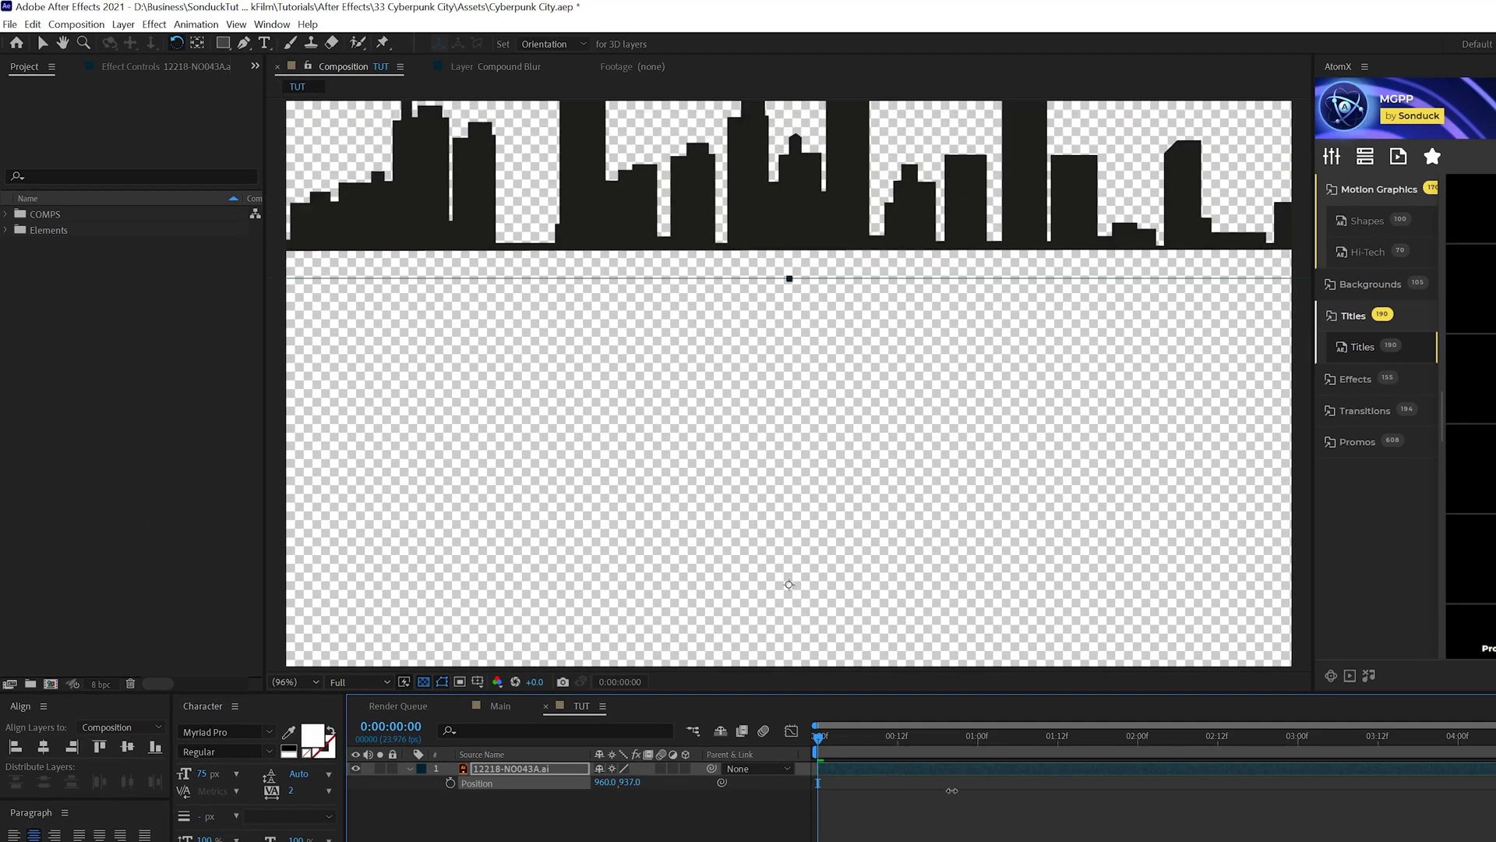
pyautogui.moveTo(952, 790); pyautogui.dragTo(1247, 796)
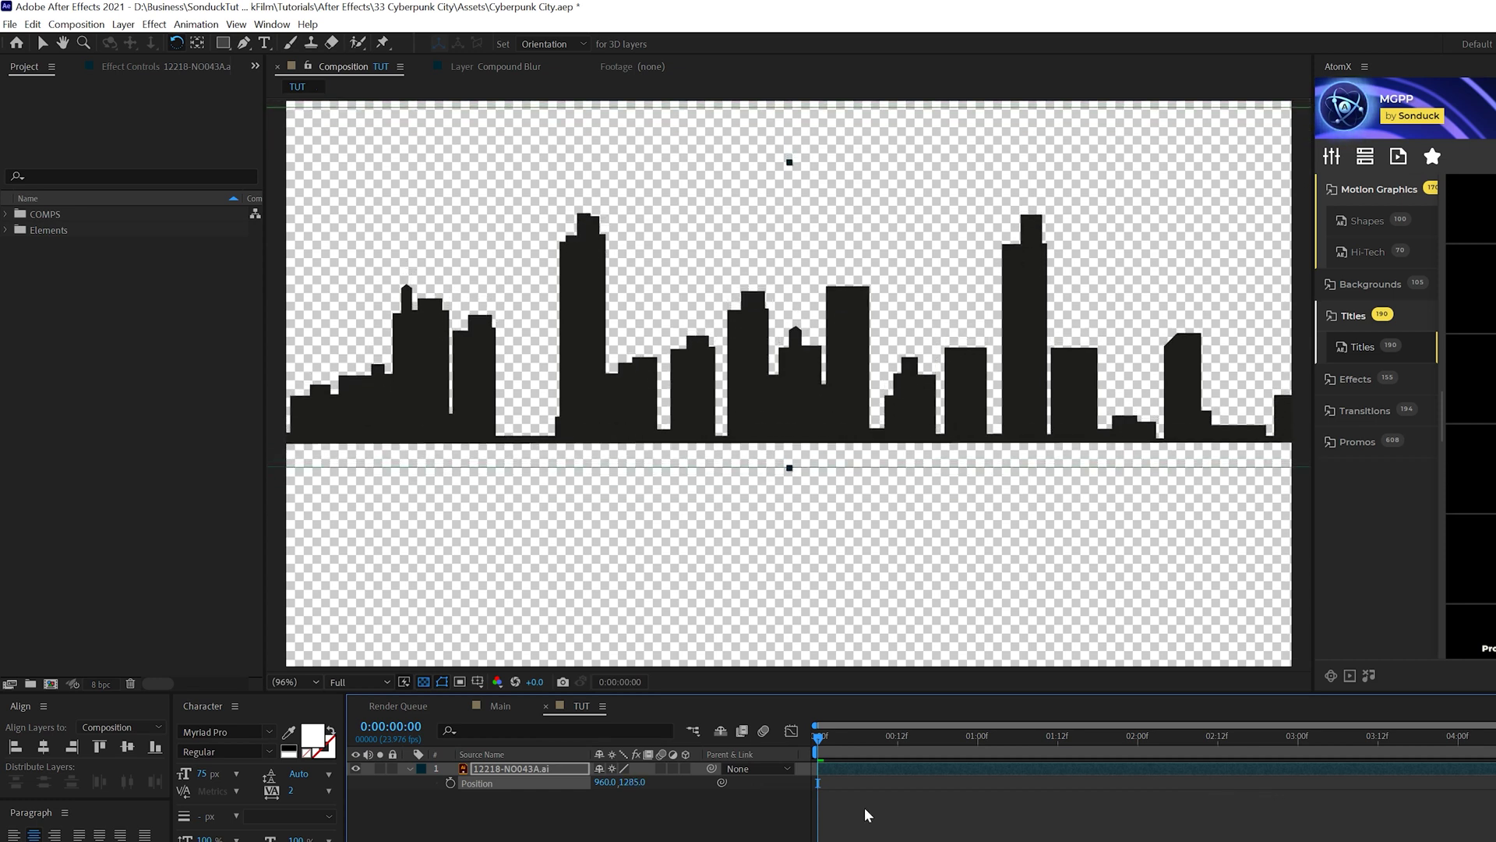
# Fill the skyline solid black with the Fill effect and switch to the Main composition
pyautogui.click(155, 25)
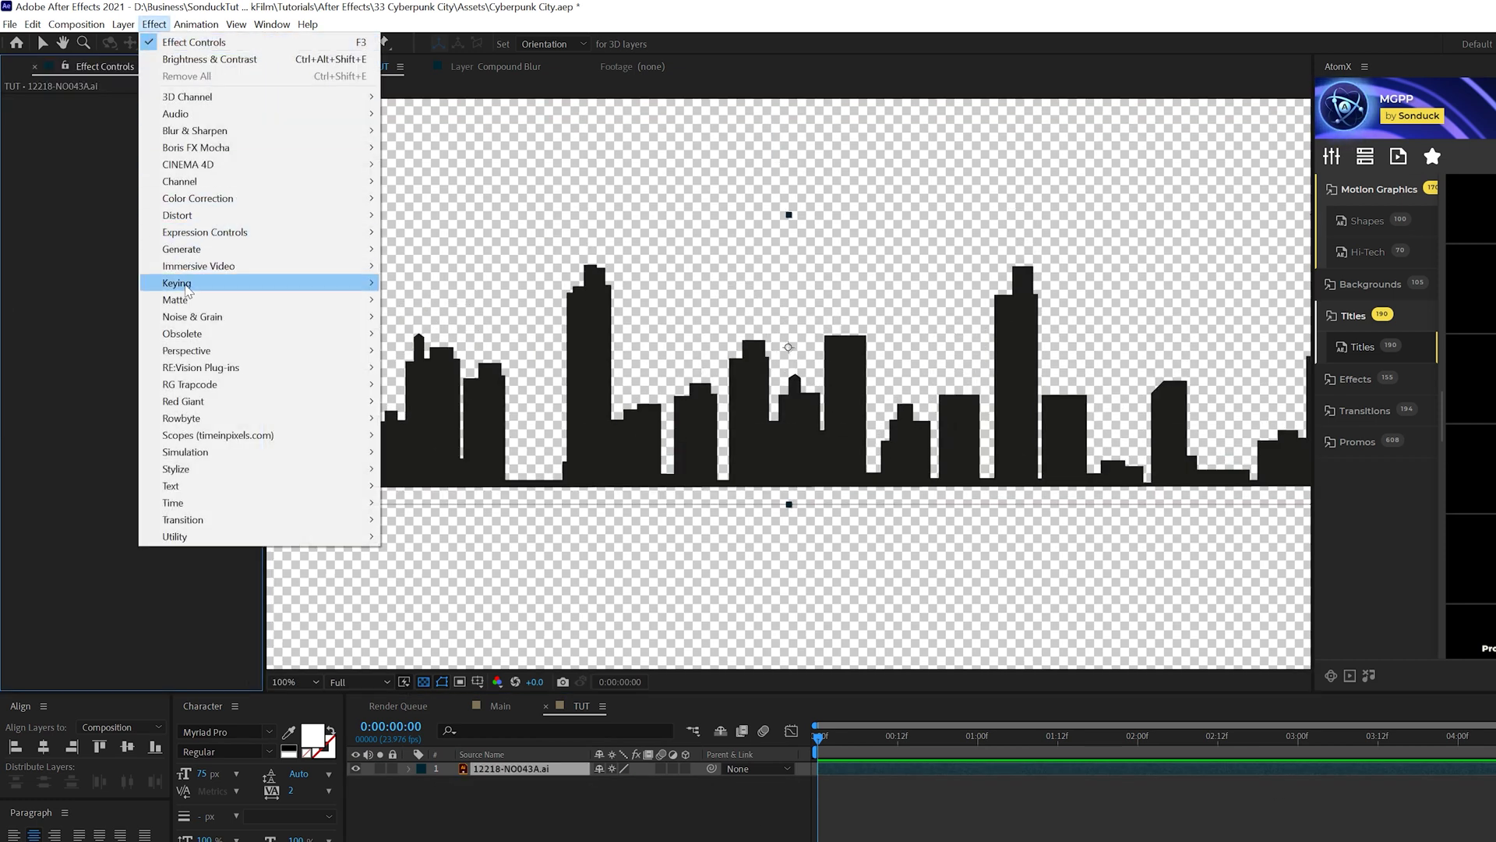
pyautogui.moveTo(184, 249)
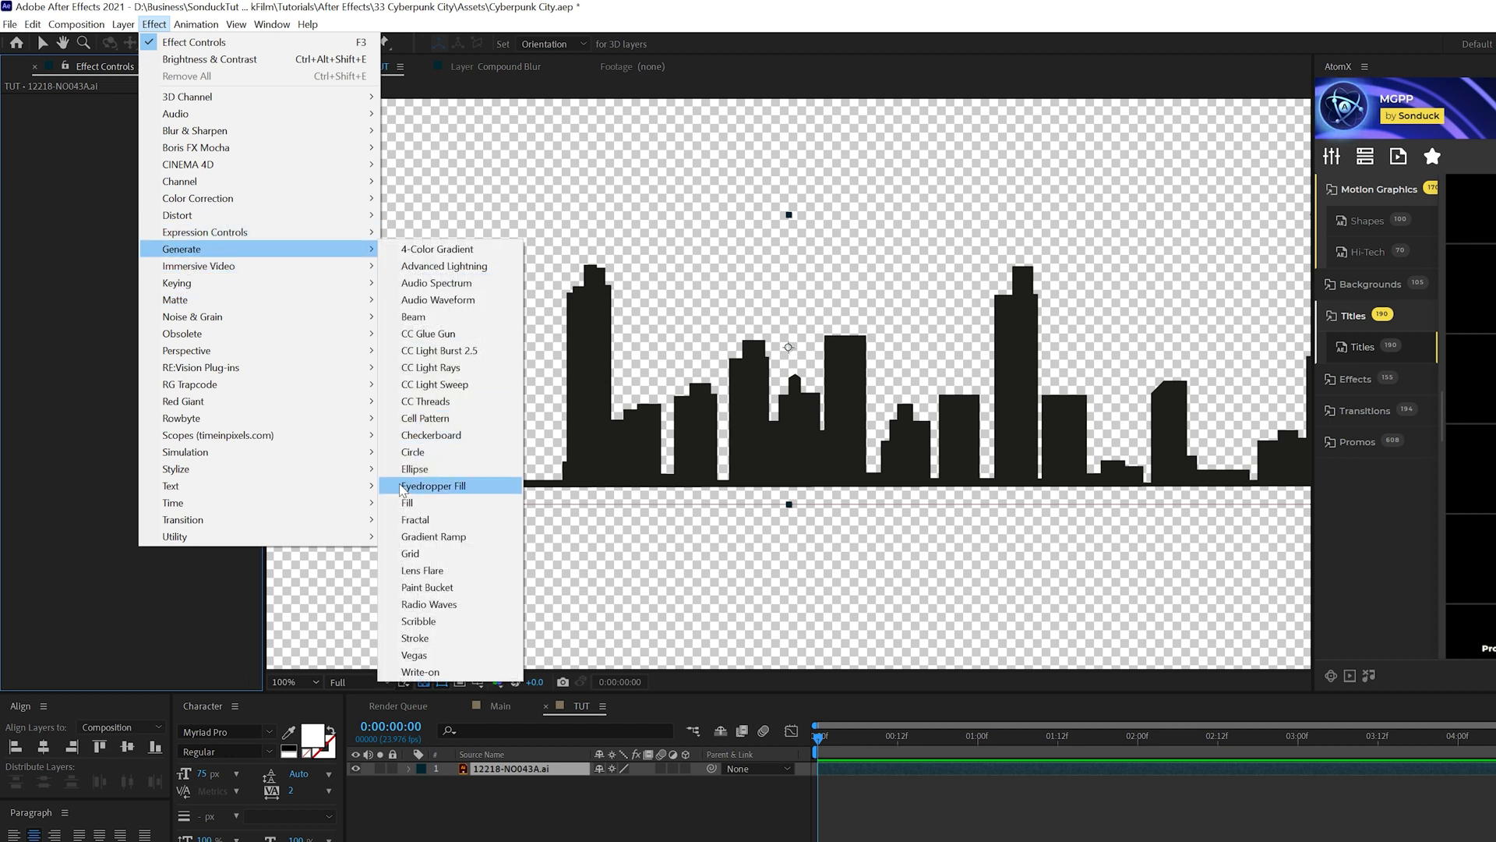
pyautogui.click(407, 502)
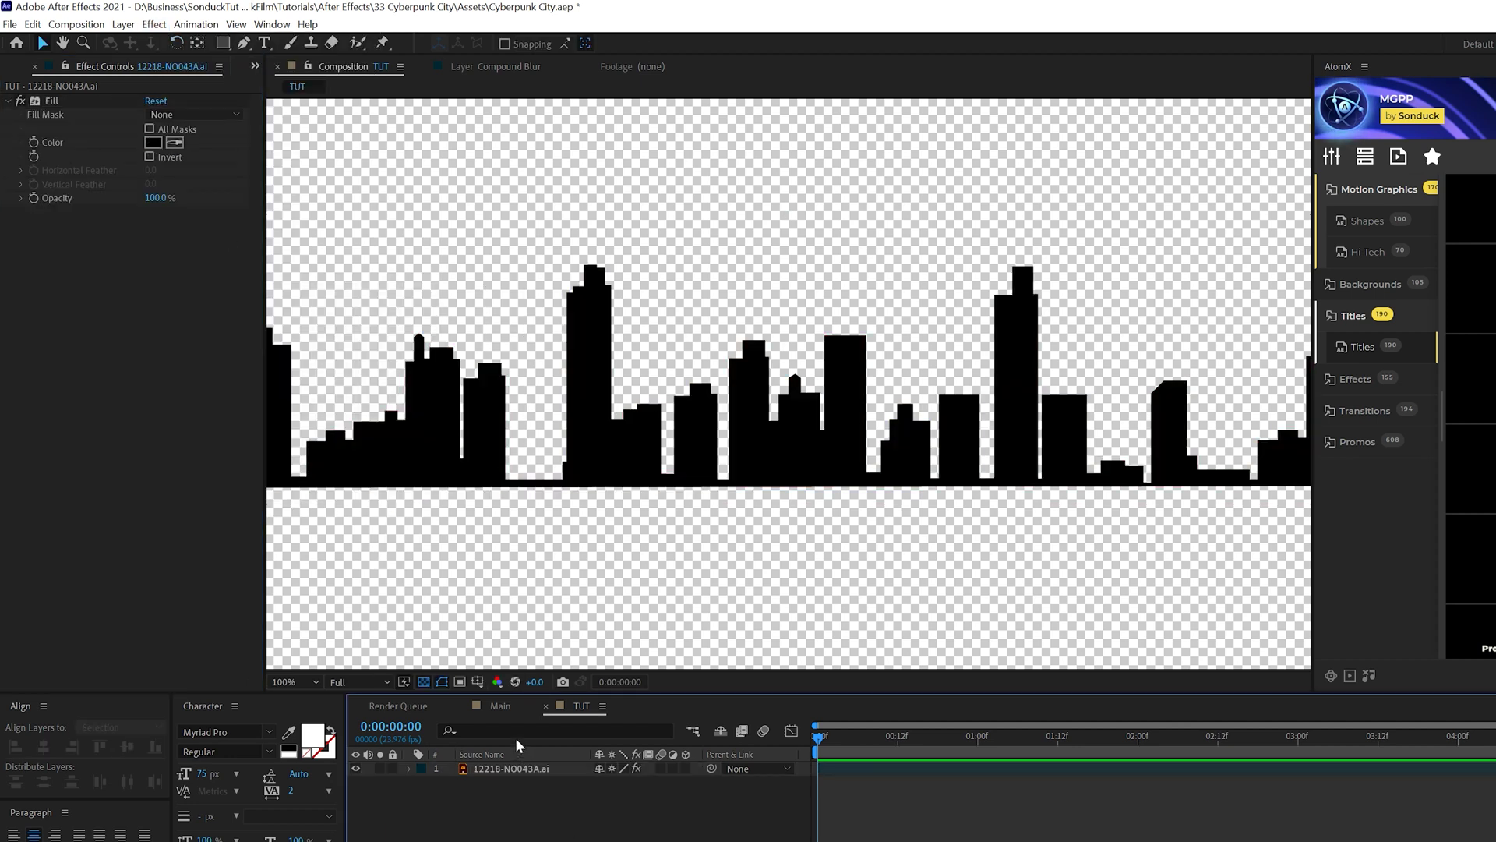
pyautogui.click(500, 705)
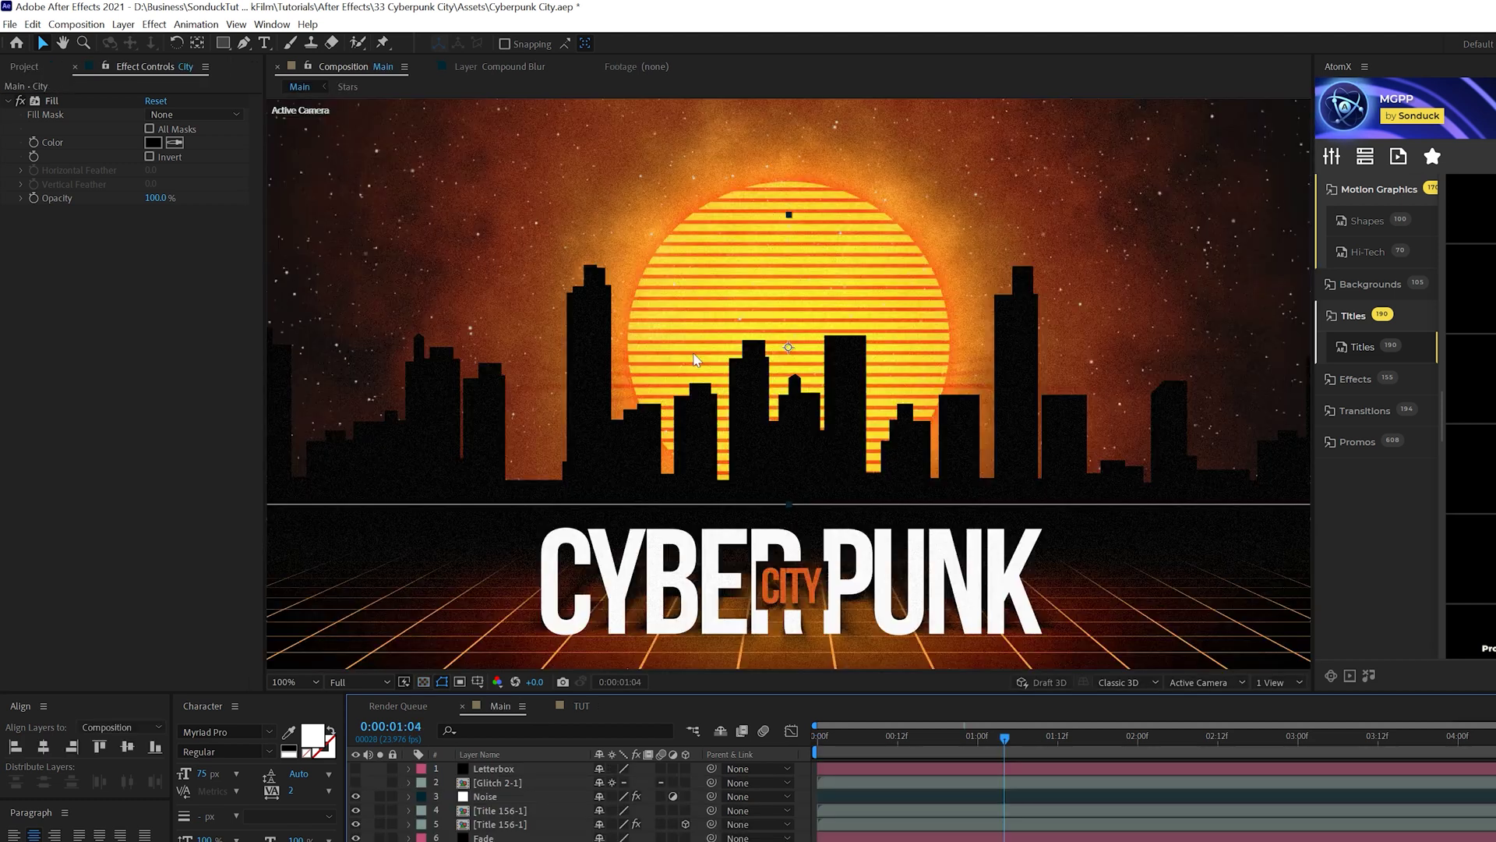
# Draw an orange-filled circle over the skyline in the TUT composition
pyautogui.click(578, 706)
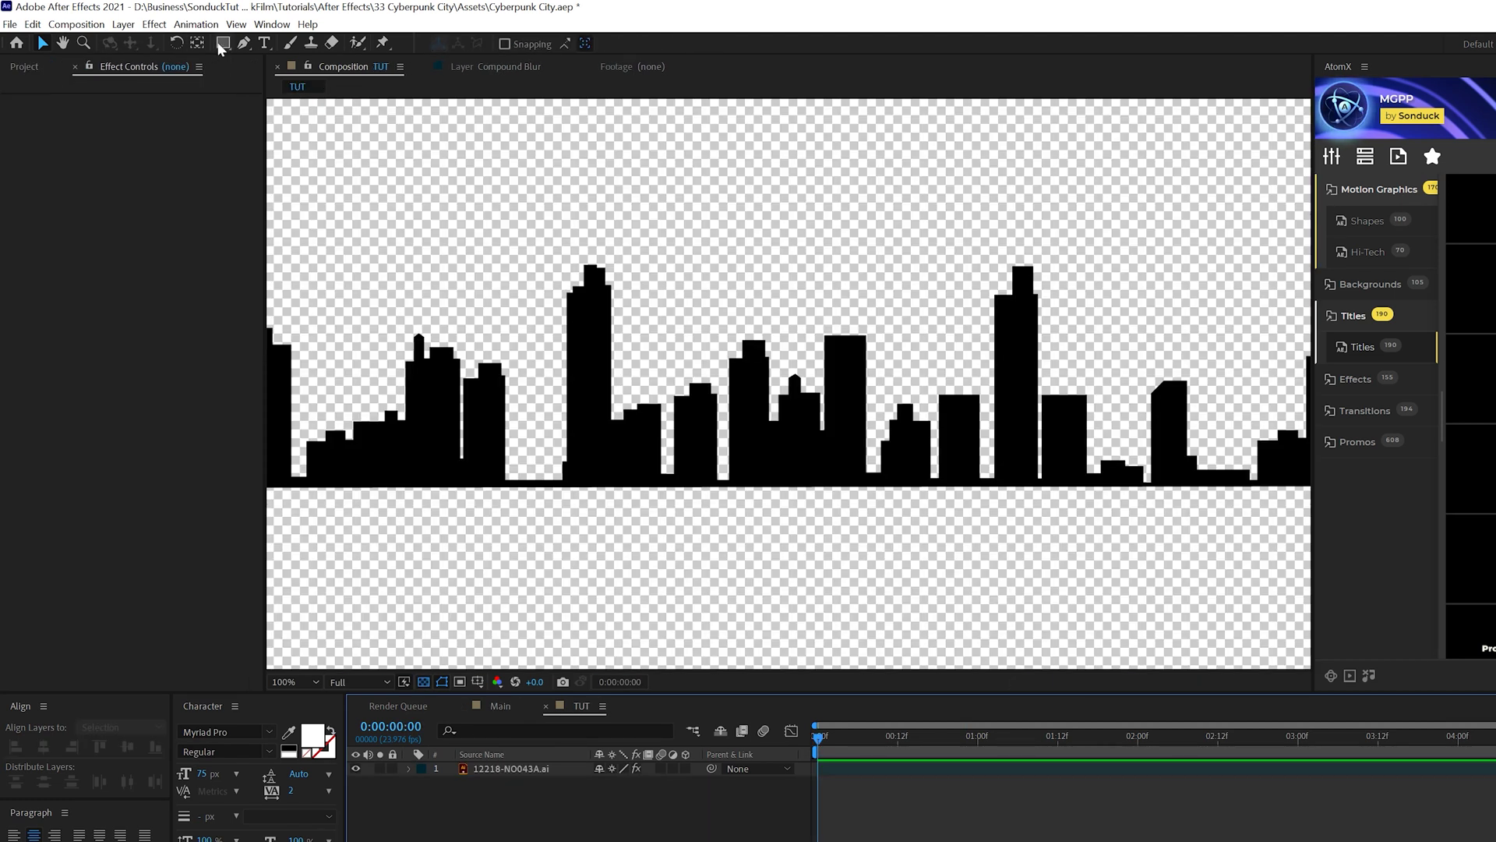
pyautogui.moveTo(221, 48); pyautogui.dragTo(269, 82)
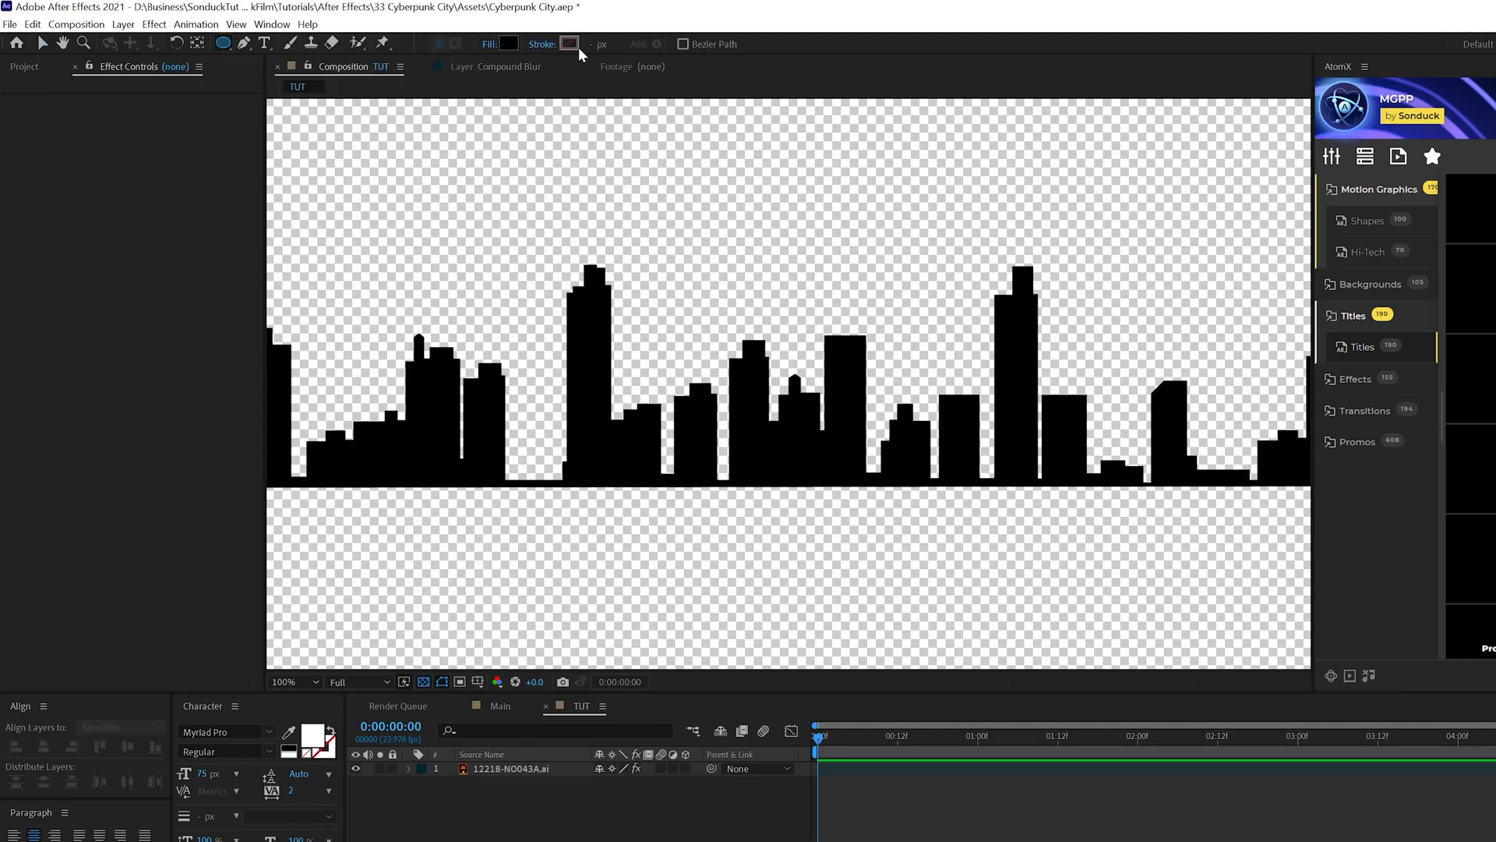
pyautogui.click(508, 45)
pyautogui.moveTo(1128, 629); pyautogui.dragTo(1133, 624)
pyautogui.click(1042, 530)
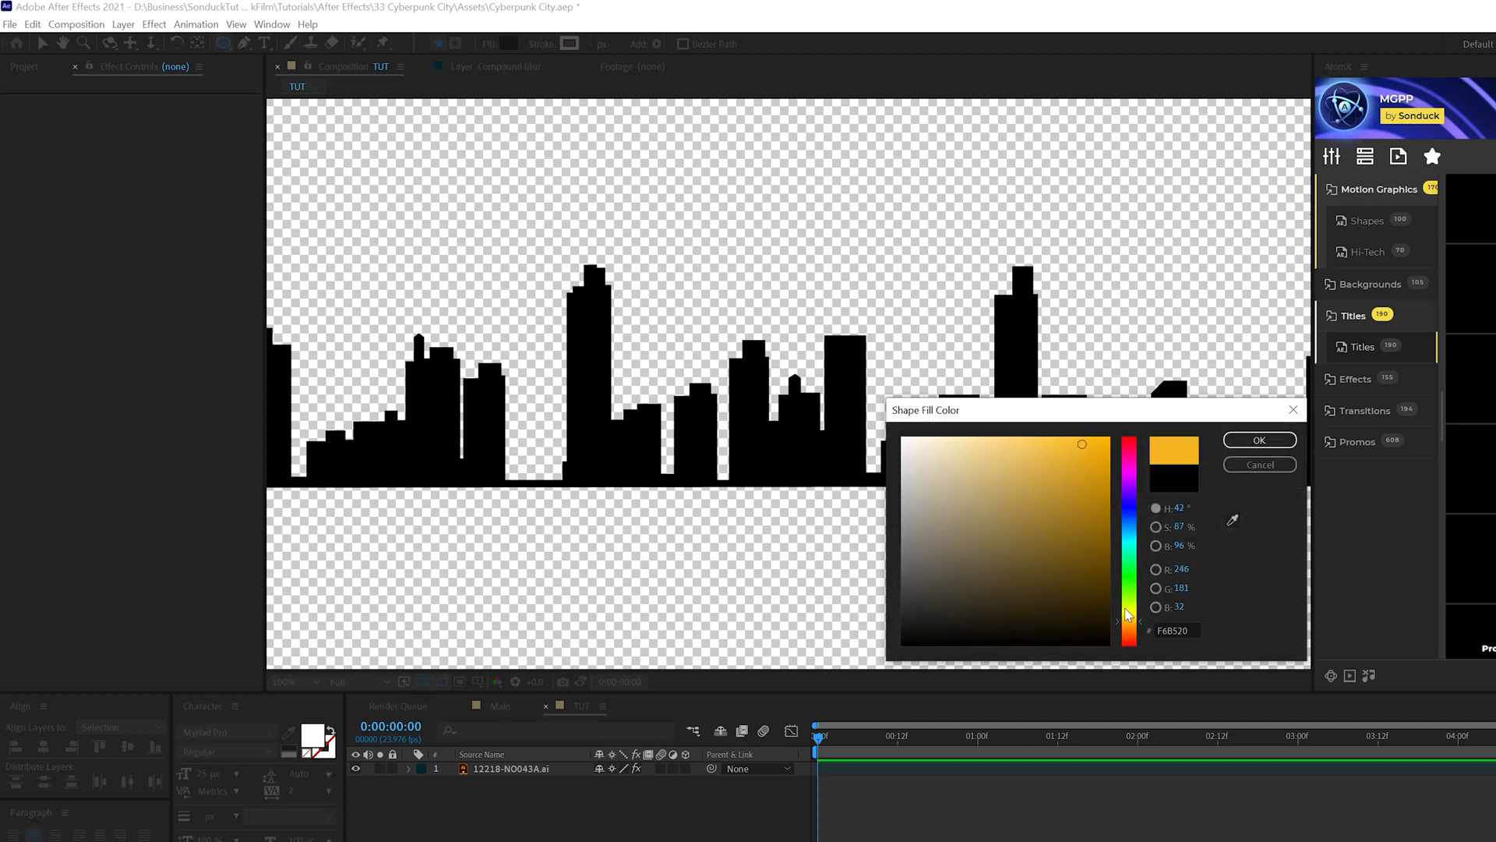
pyautogui.press('Return')
pyautogui.moveTo(731, 187); pyautogui.dragTo(991, 496)
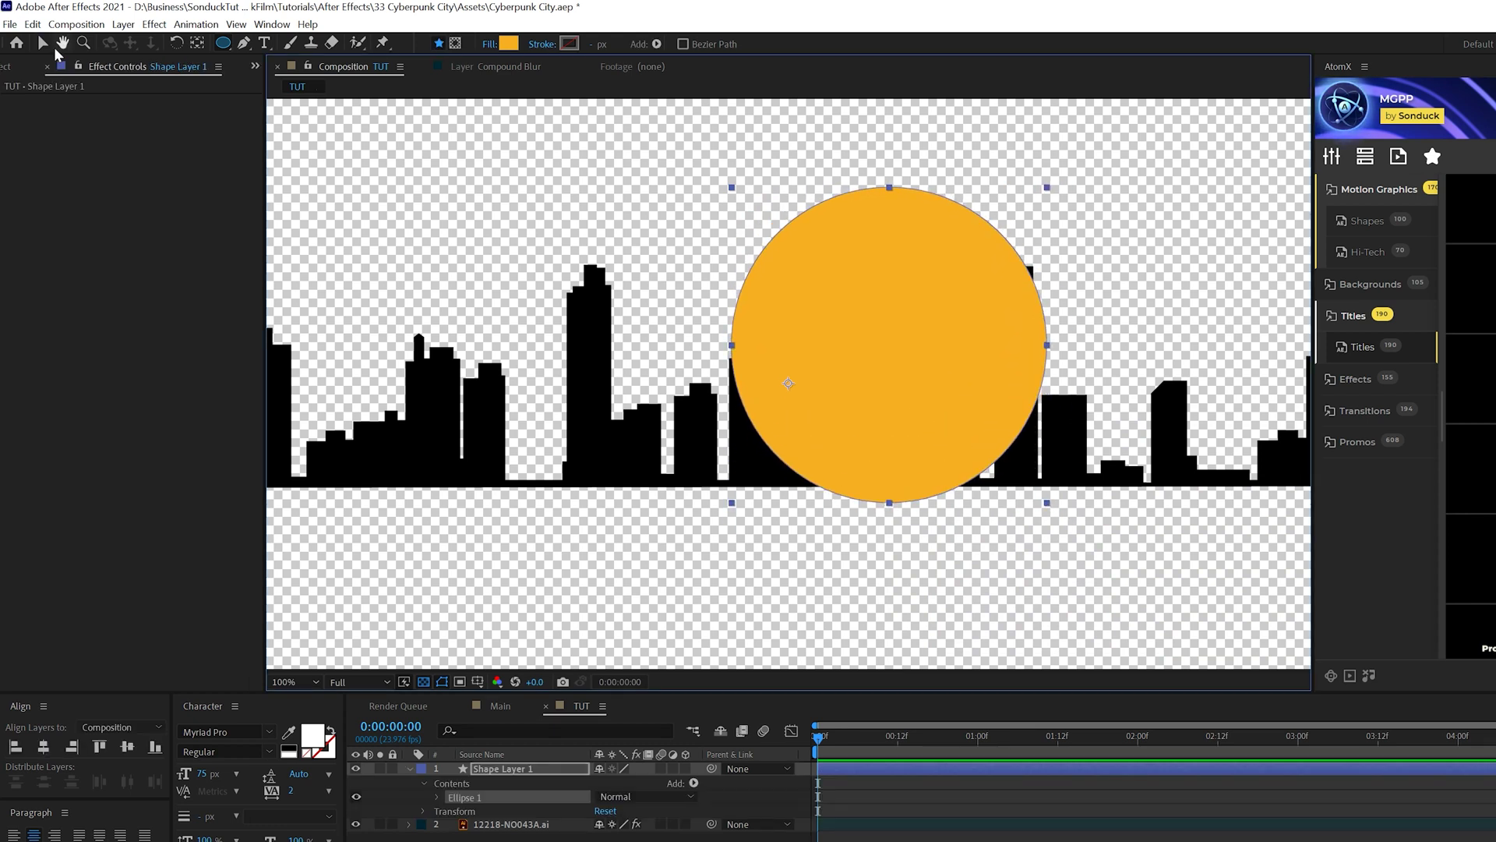
pyautogui.press('v')
# Centre the circle and animate its Position from 776, 611 up to 776, 418 at 5 s
pyautogui.click(45, 746)
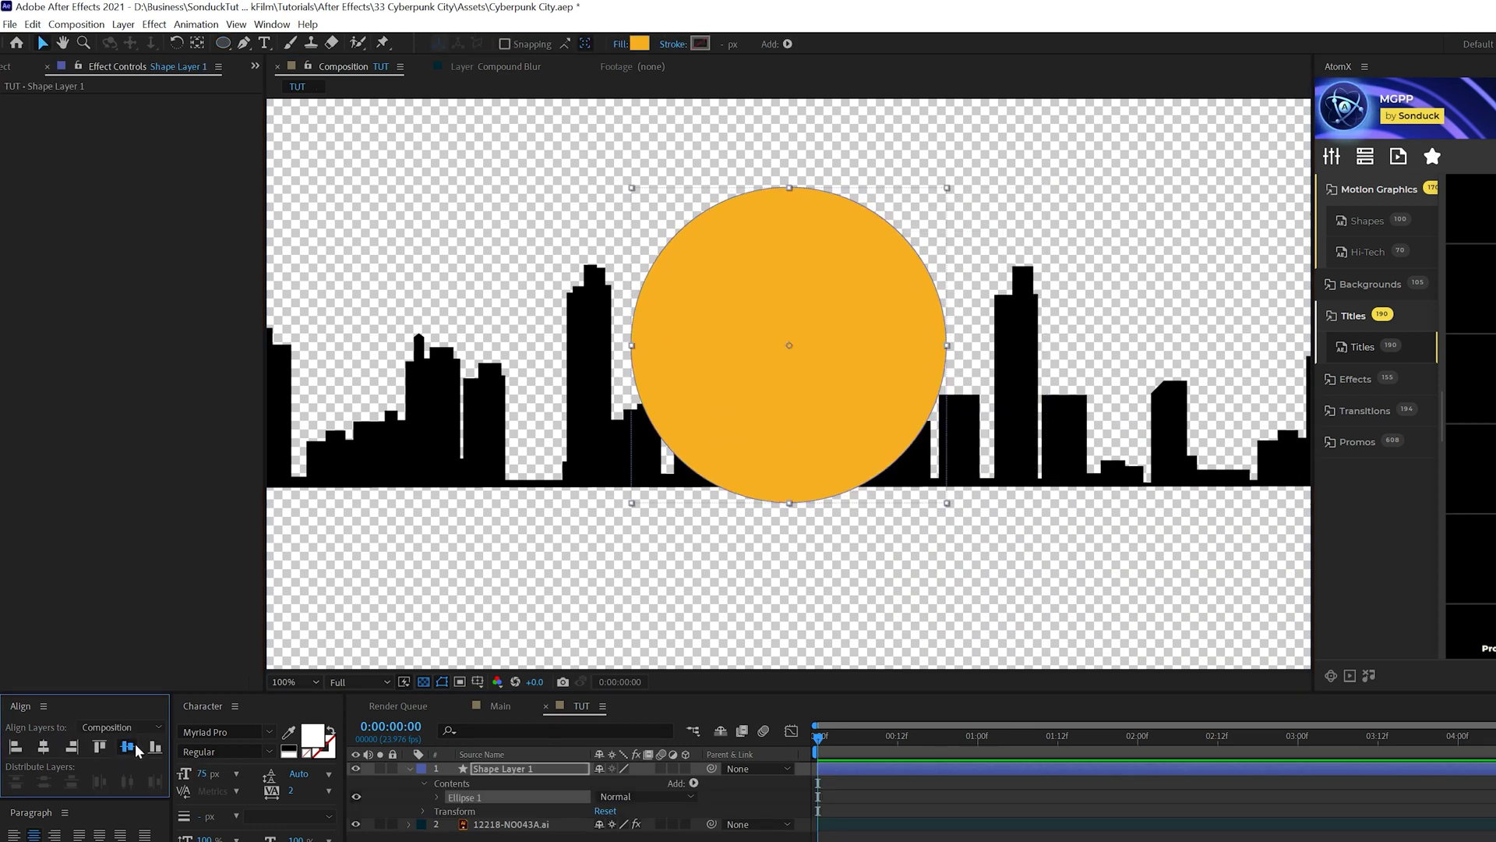
pyautogui.click(127, 746)
pyautogui.click(506, 733)
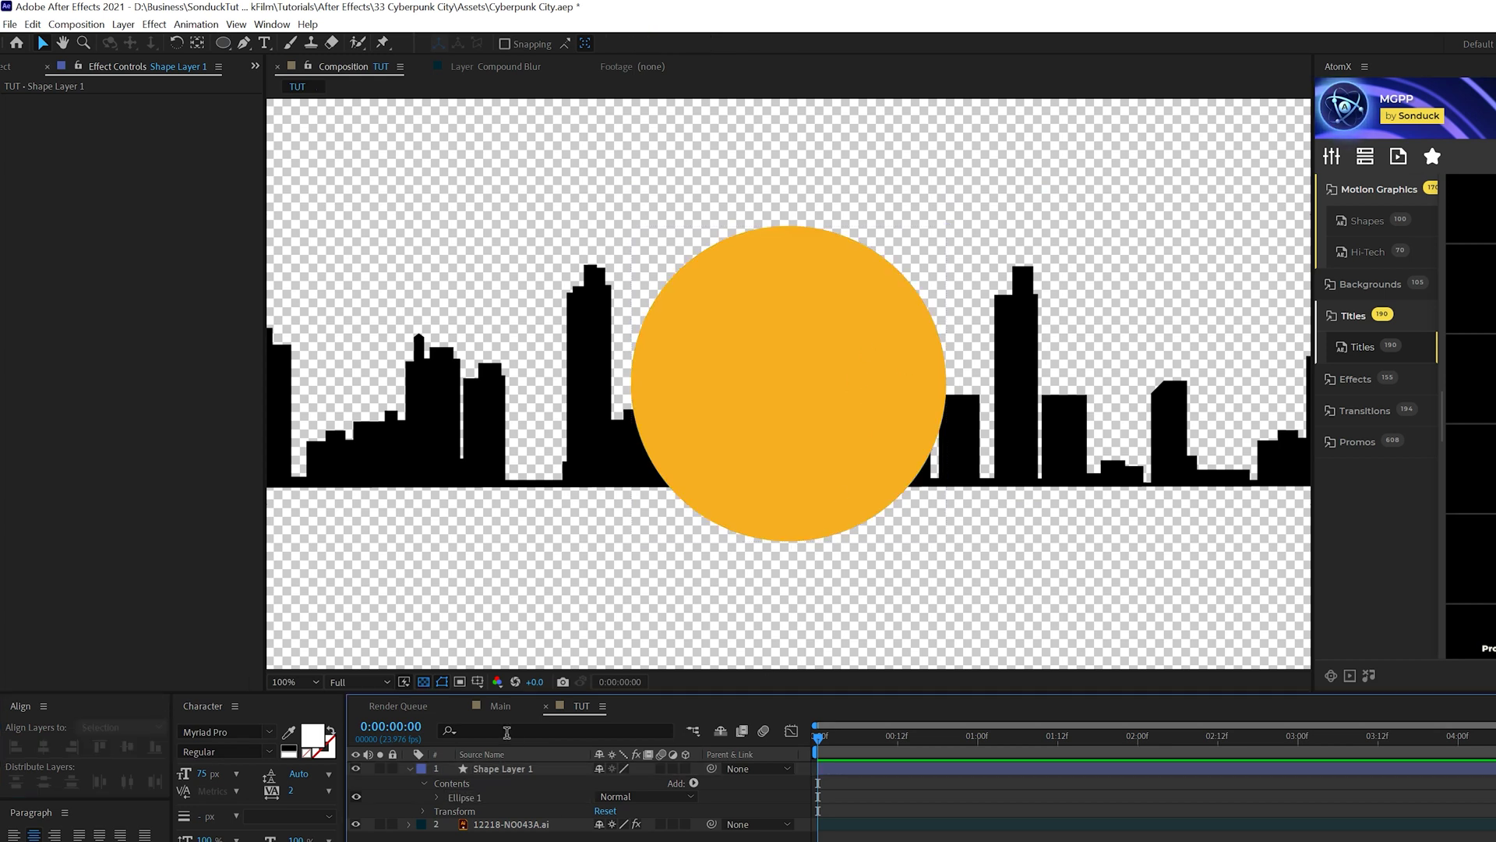
pyautogui.click(499, 769)
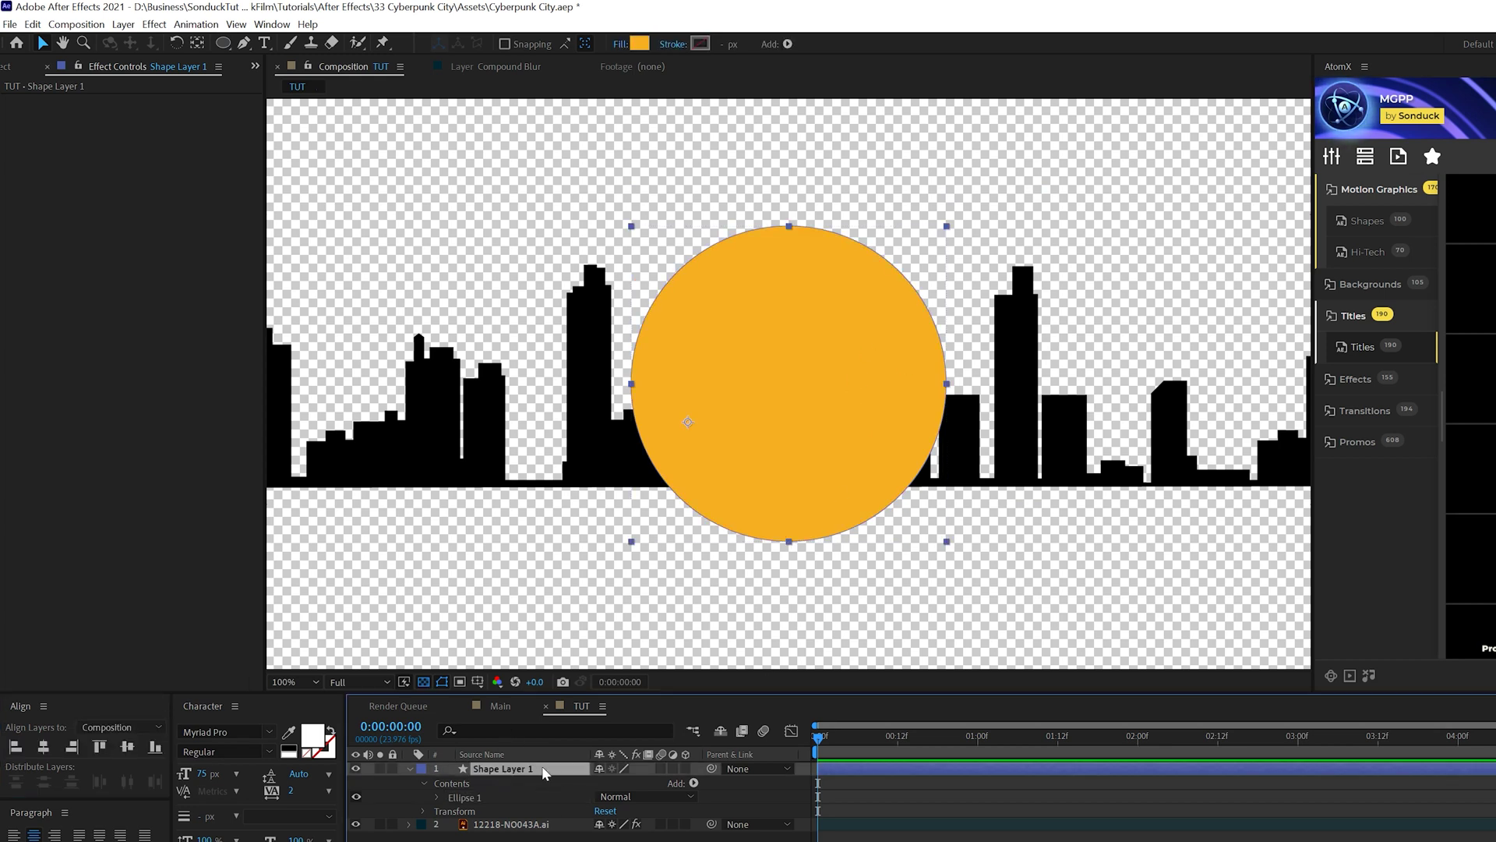
pyautogui.press('p')
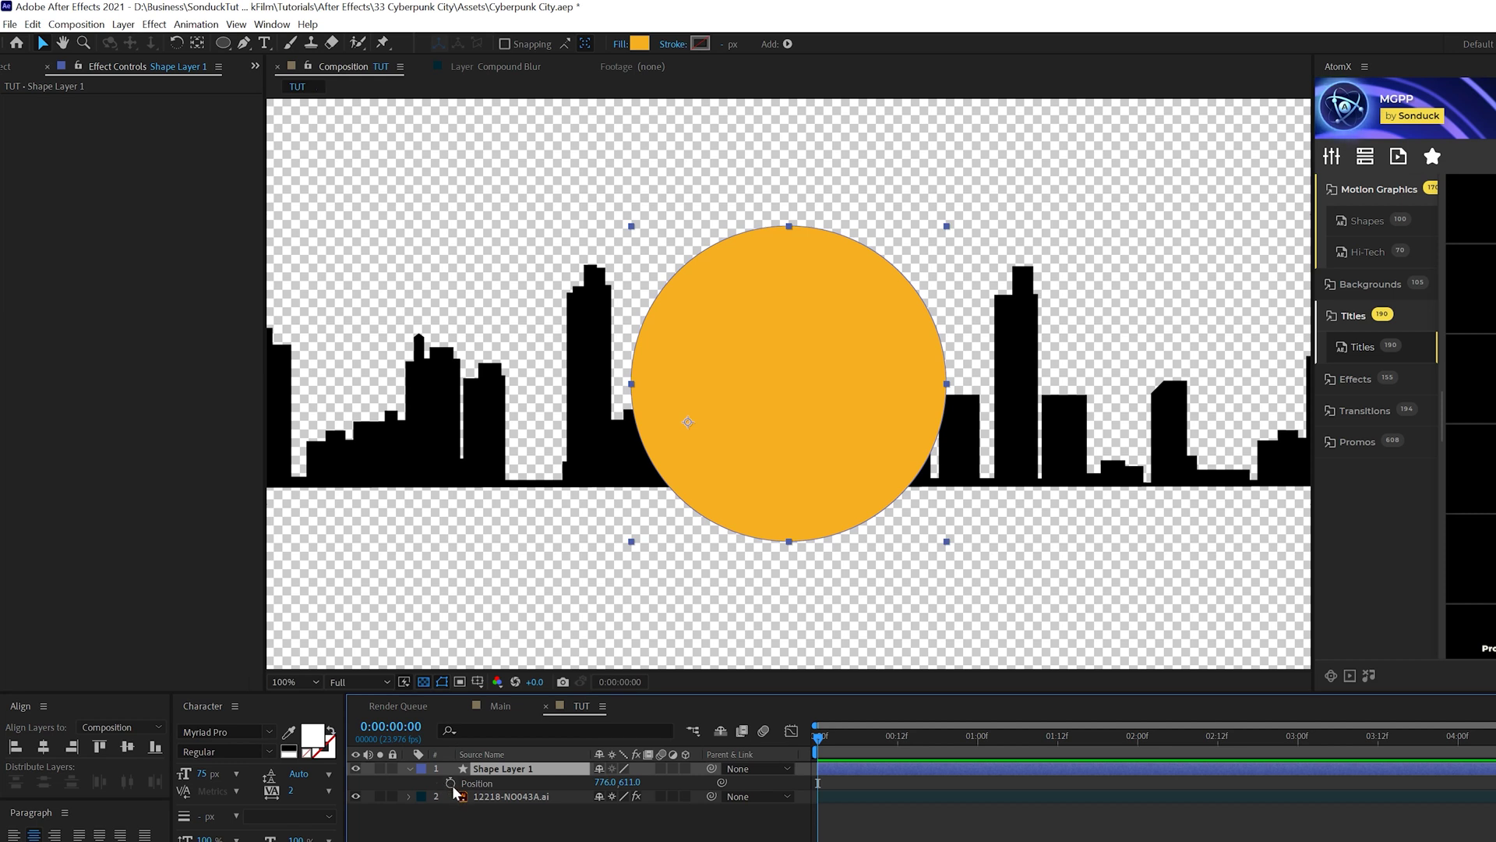
pyautogui.moveTo(882, 739); pyautogui.dragTo(1138, 746)
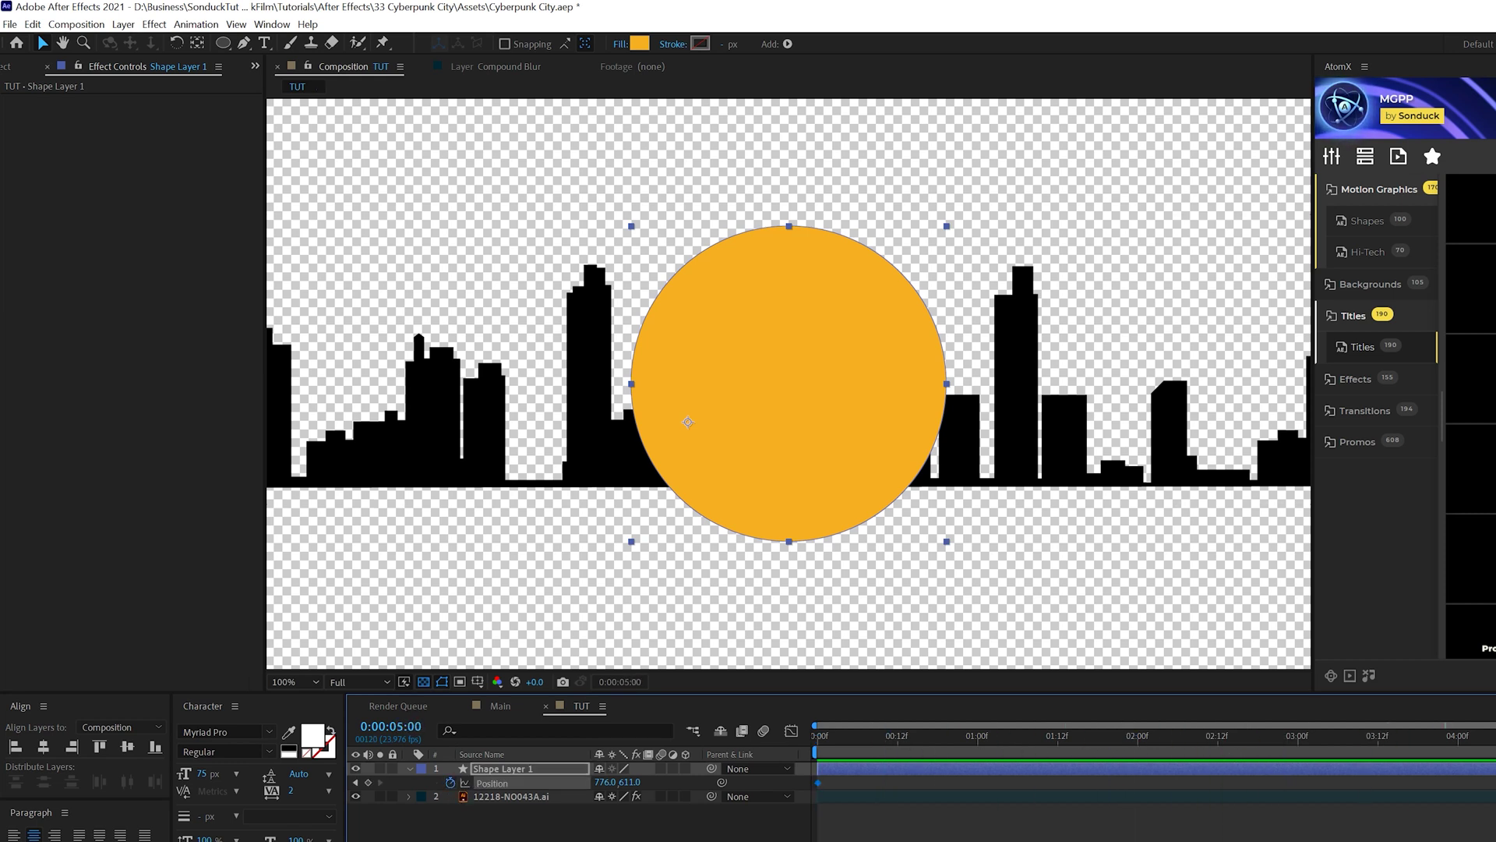
pyautogui.moveTo(629, 781); pyautogui.dragTo(485, 779)
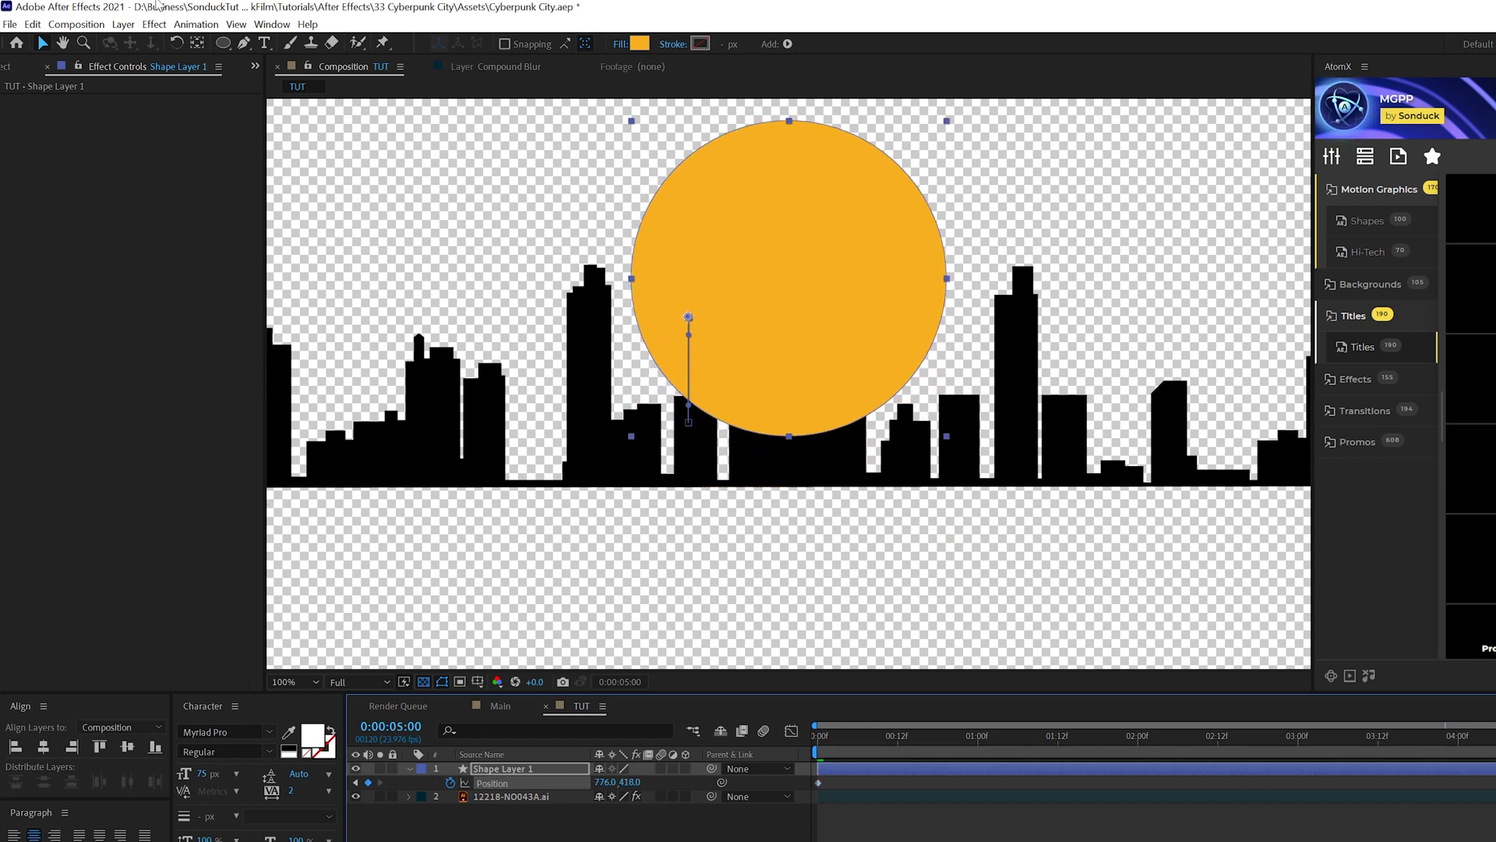
# Cut stripes into the circle with Venetian Blinds at 30% Transition Completion
pyautogui.click(156, 23)
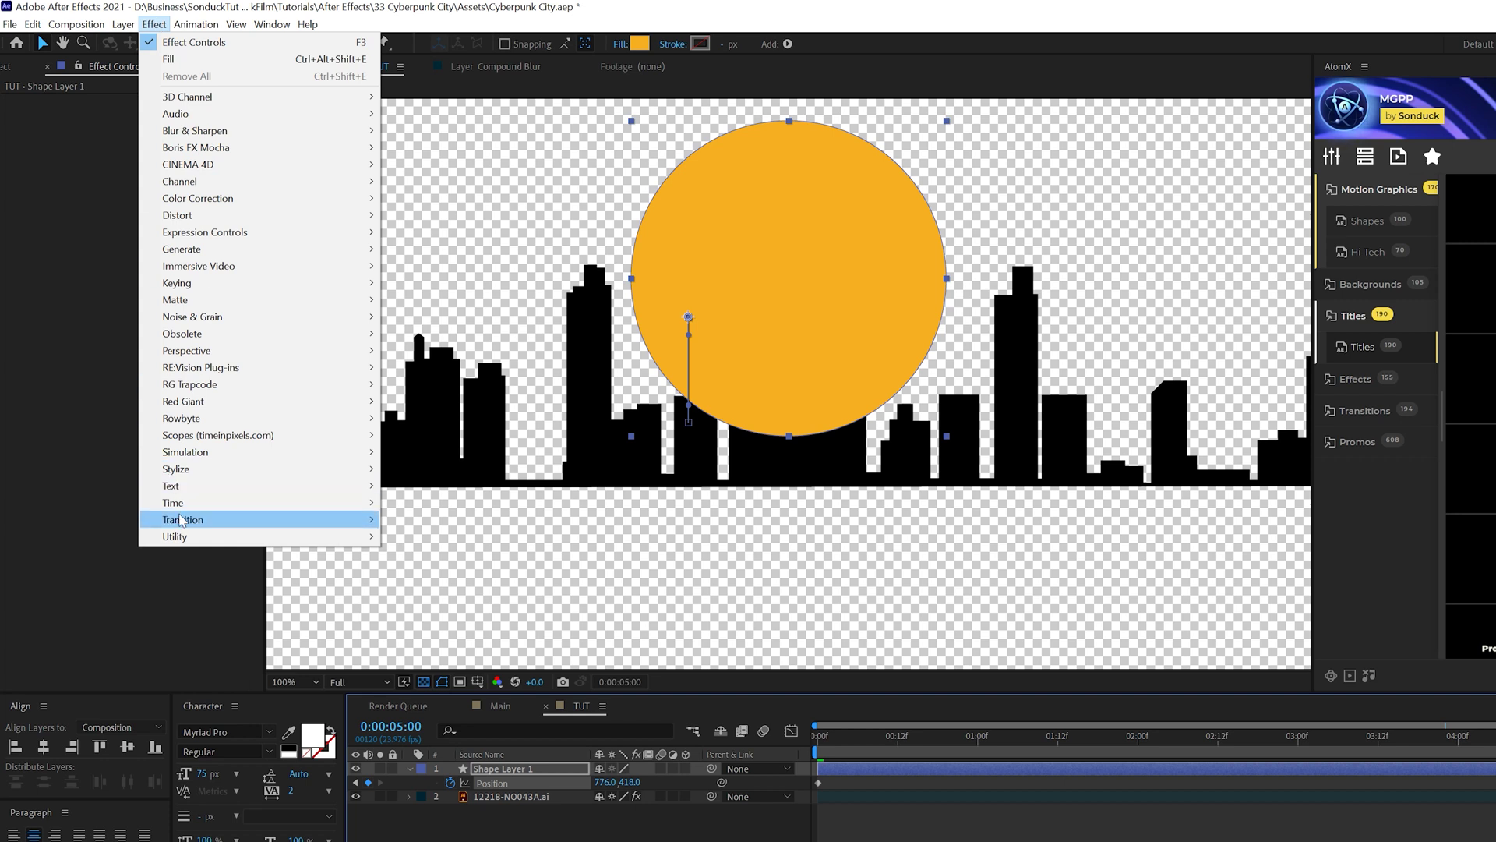
pyautogui.moveTo(258, 519)
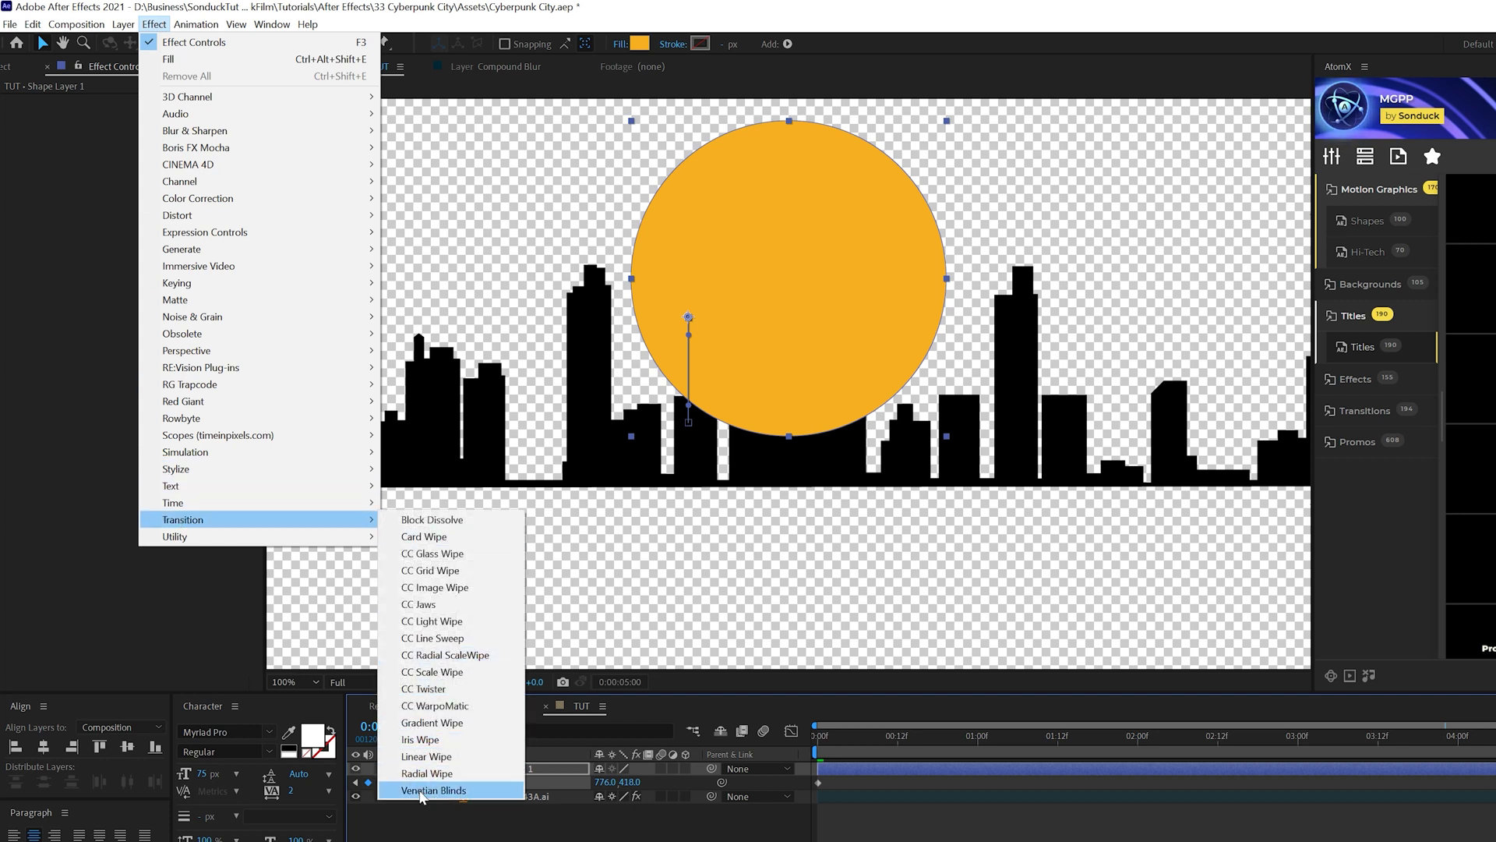
pyautogui.click(420, 790)
pyautogui.moveTo(150, 119); pyautogui.dragTo(164, 122)
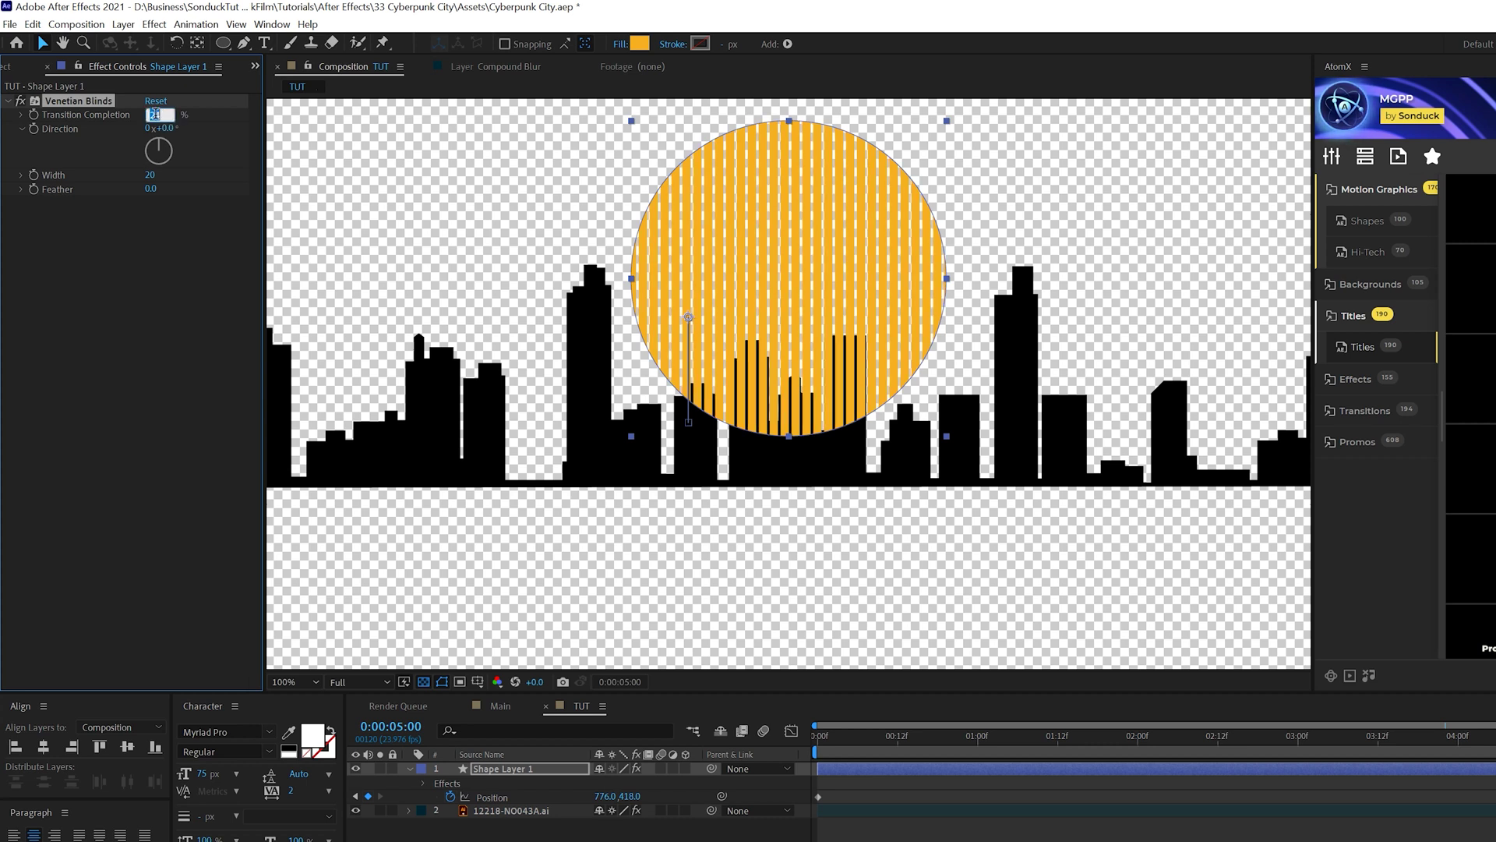
pyautogui.write('30')
pyautogui.press('Return')
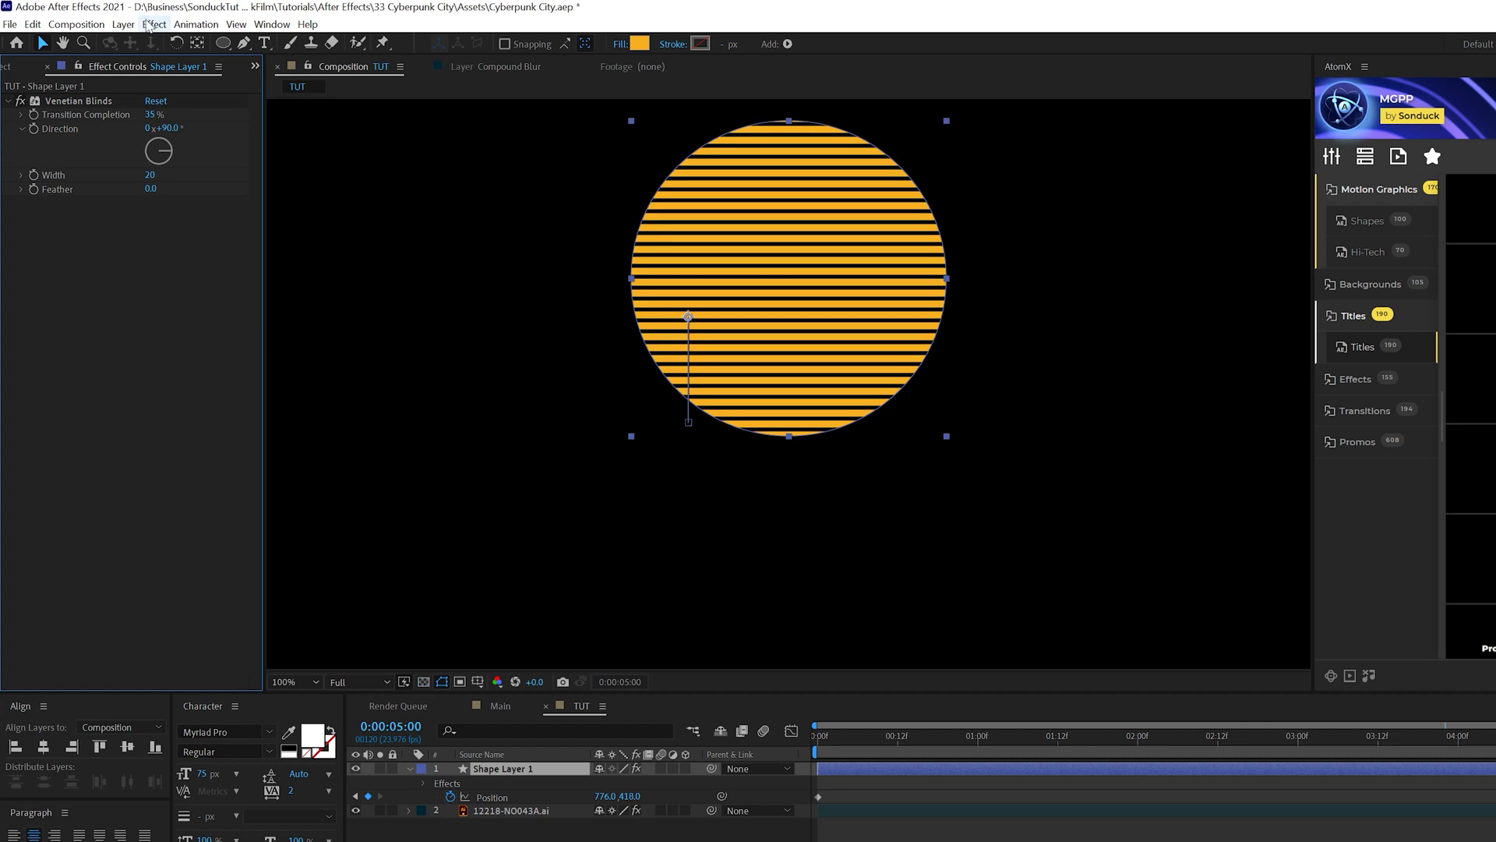
# Add a Glow with radius 30 and a duplicate Glow with radius 250
pyautogui.click(152, 24)
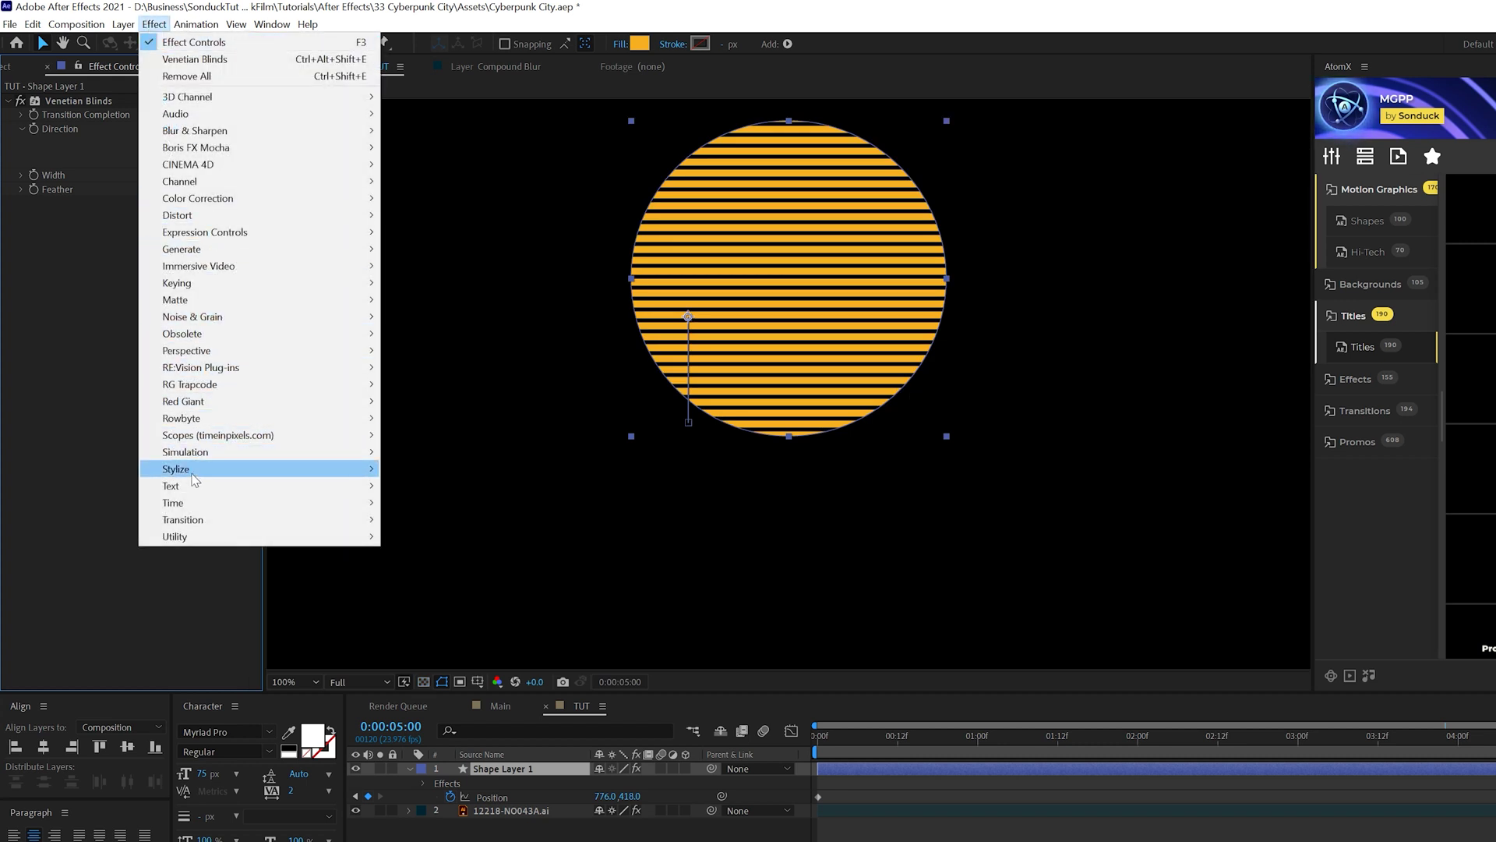
pyautogui.click(437, 742)
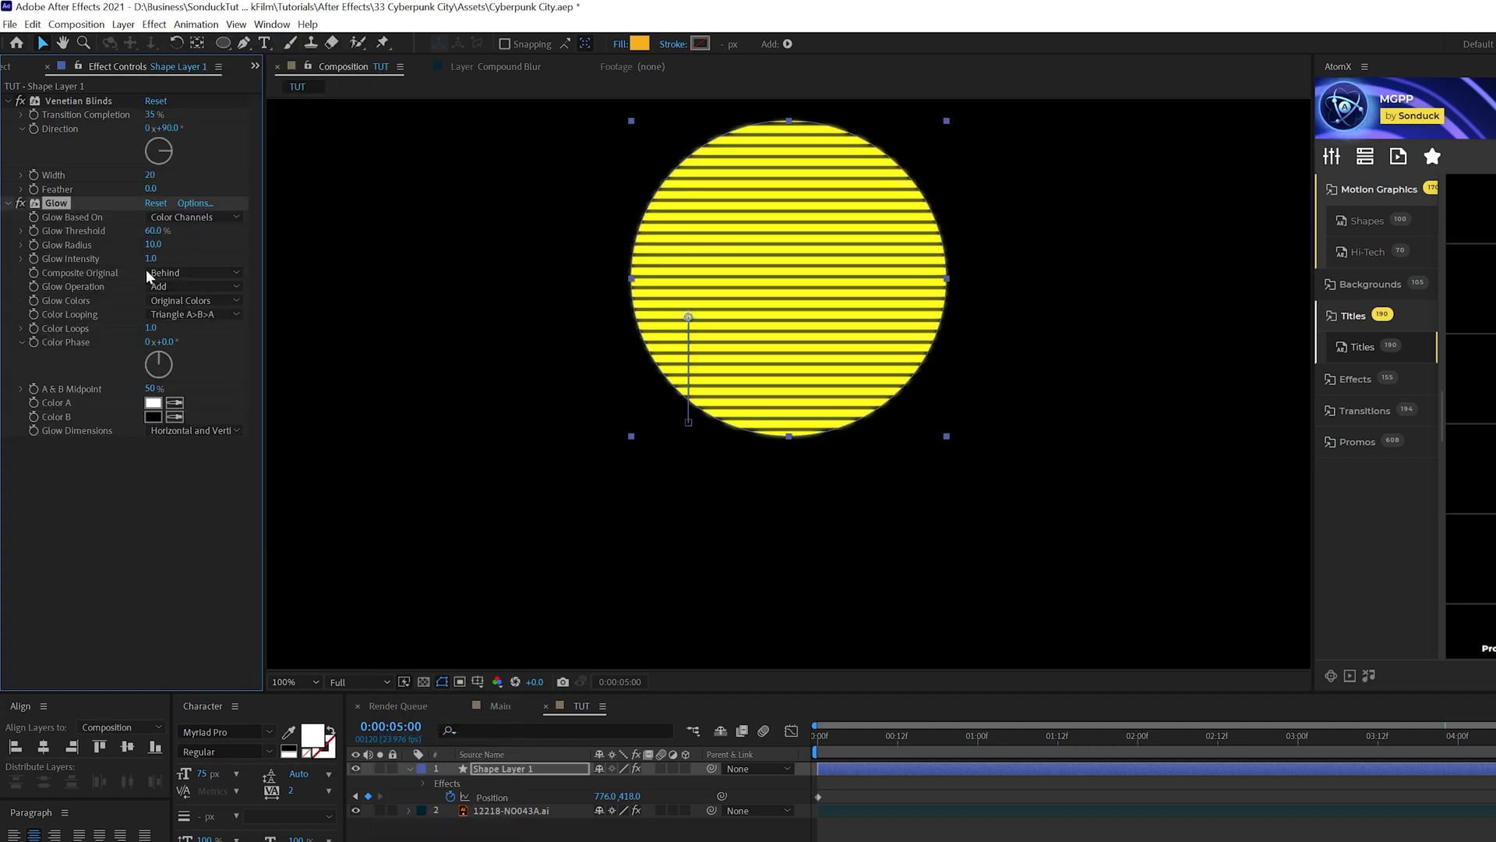
pyautogui.click(119, 504)
pyautogui.click(54, 202)
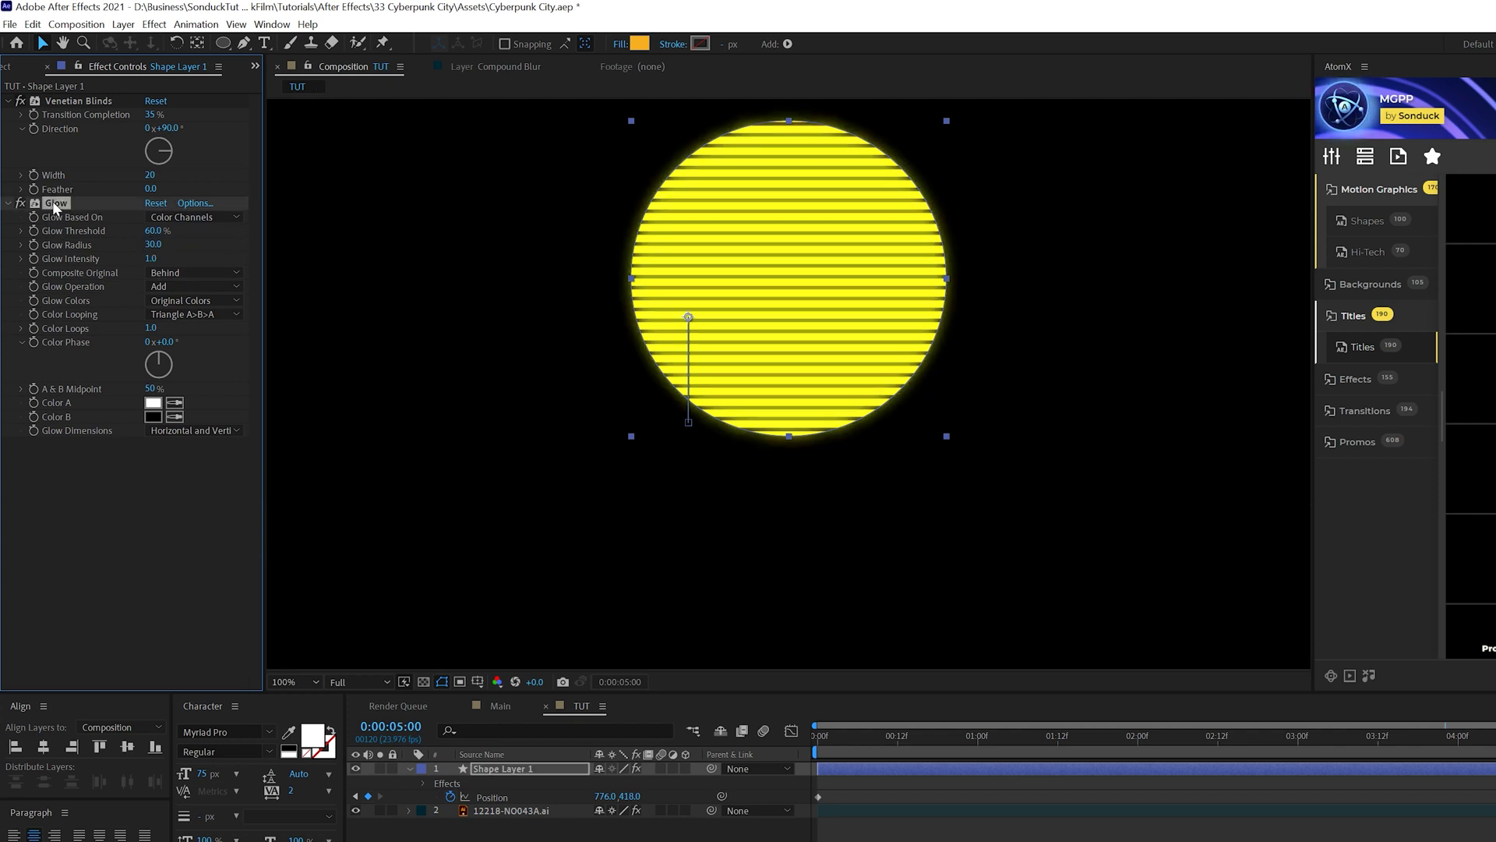
pyautogui.hotkey('ctrl', 'd')
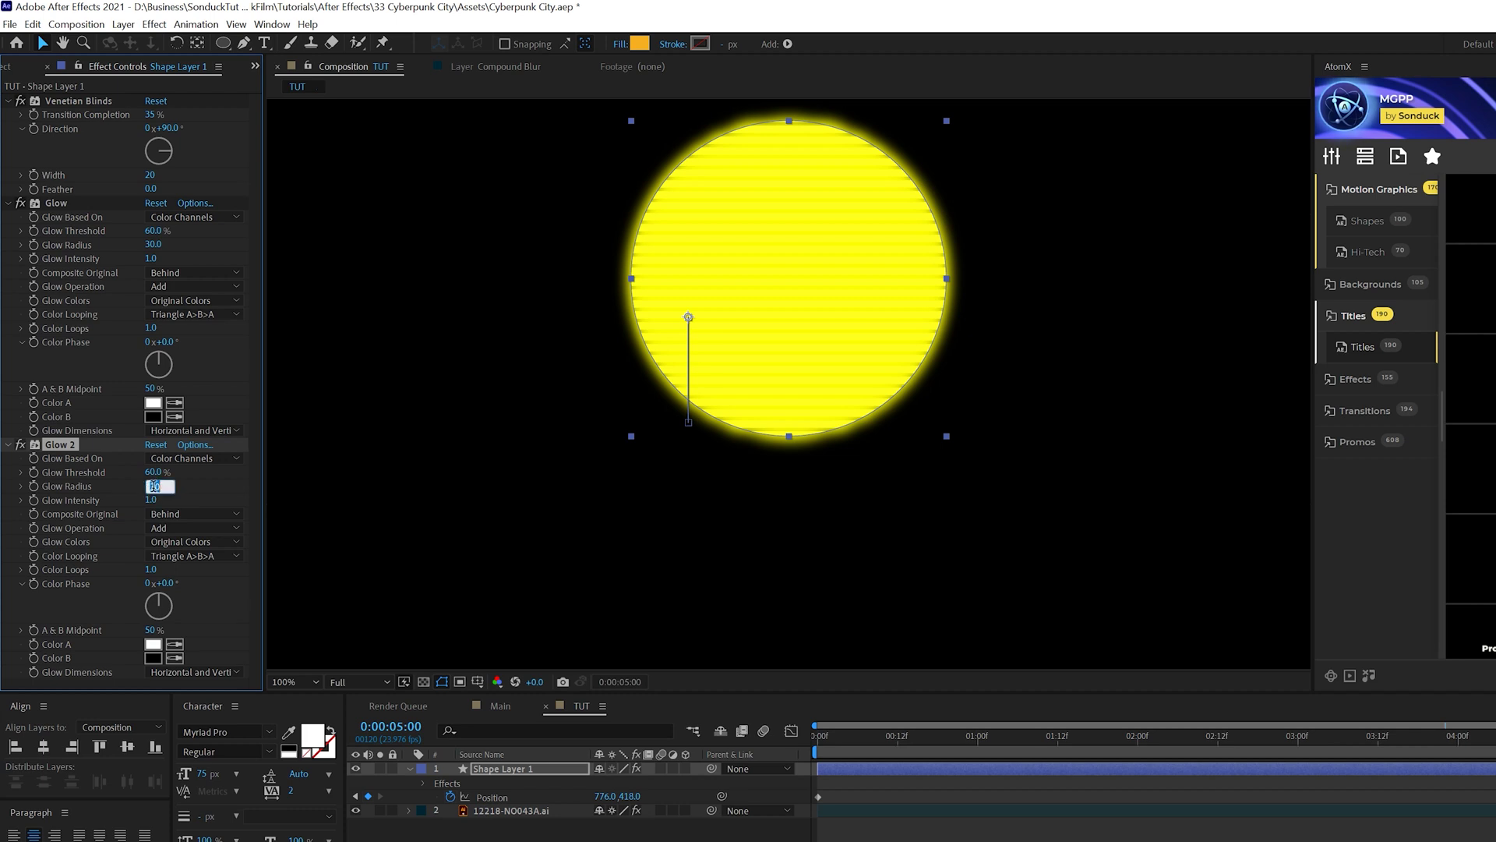
pyautogui.write('250')
pyautogui.click(647, 53)
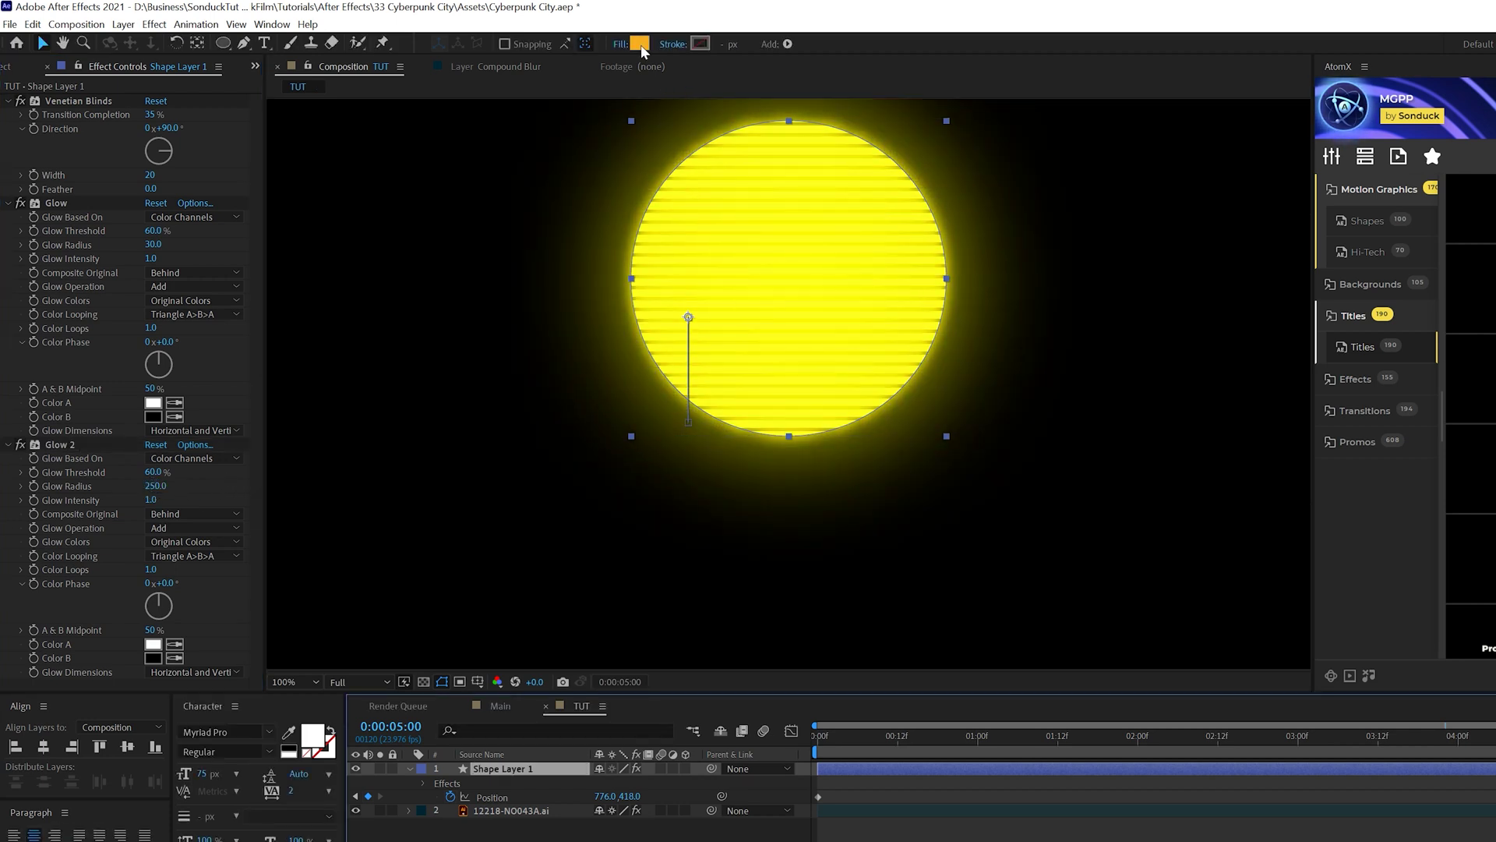
# Change the circle's fill colour to a bright yellow-orange
pyautogui.click(640, 44)
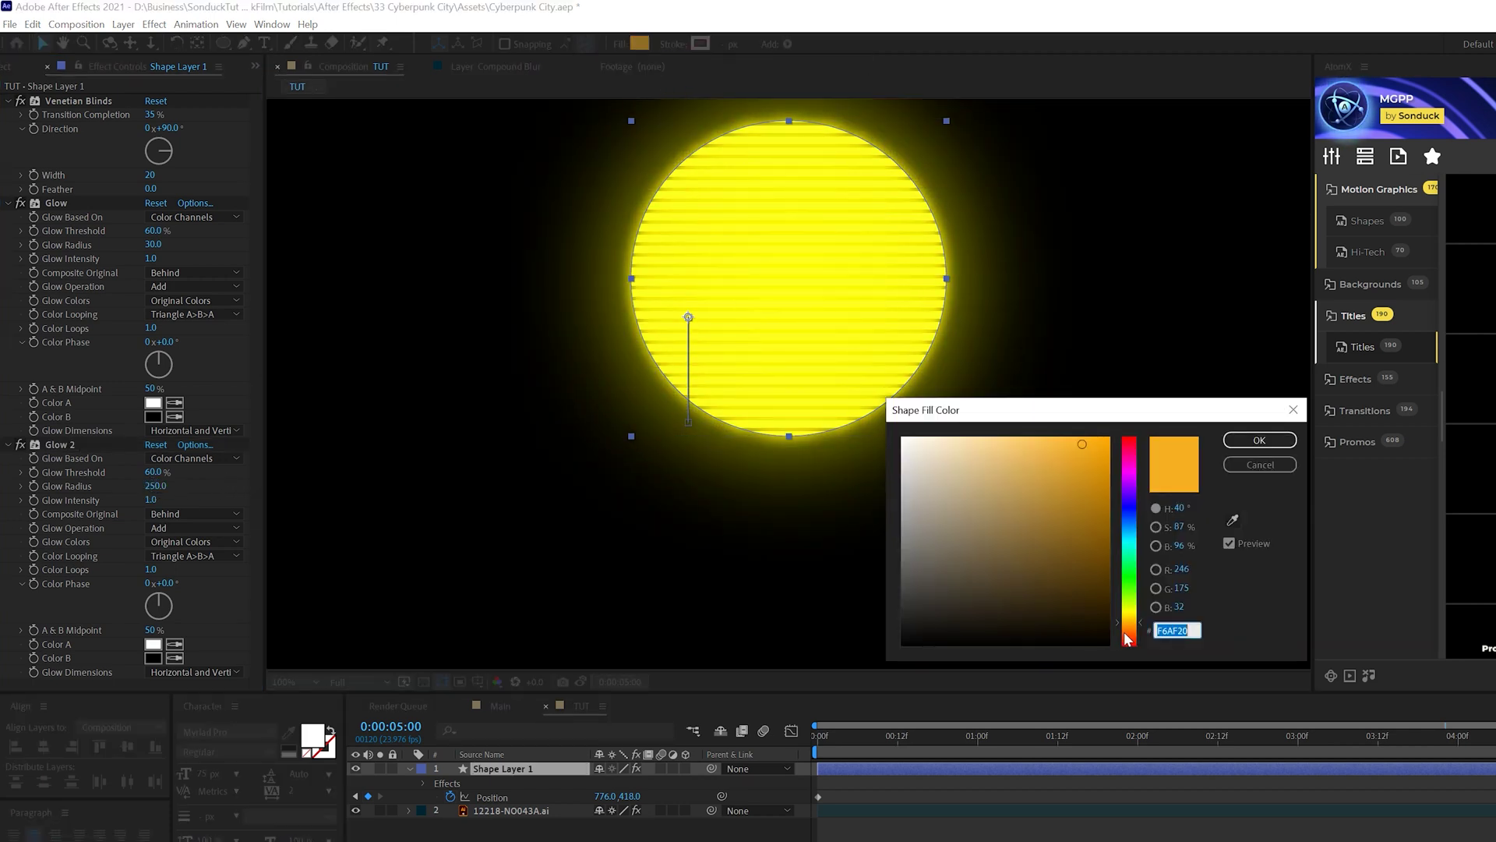
pyautogui.moveTo(1134, 630); pyautogui.dragTo(1134, 632)
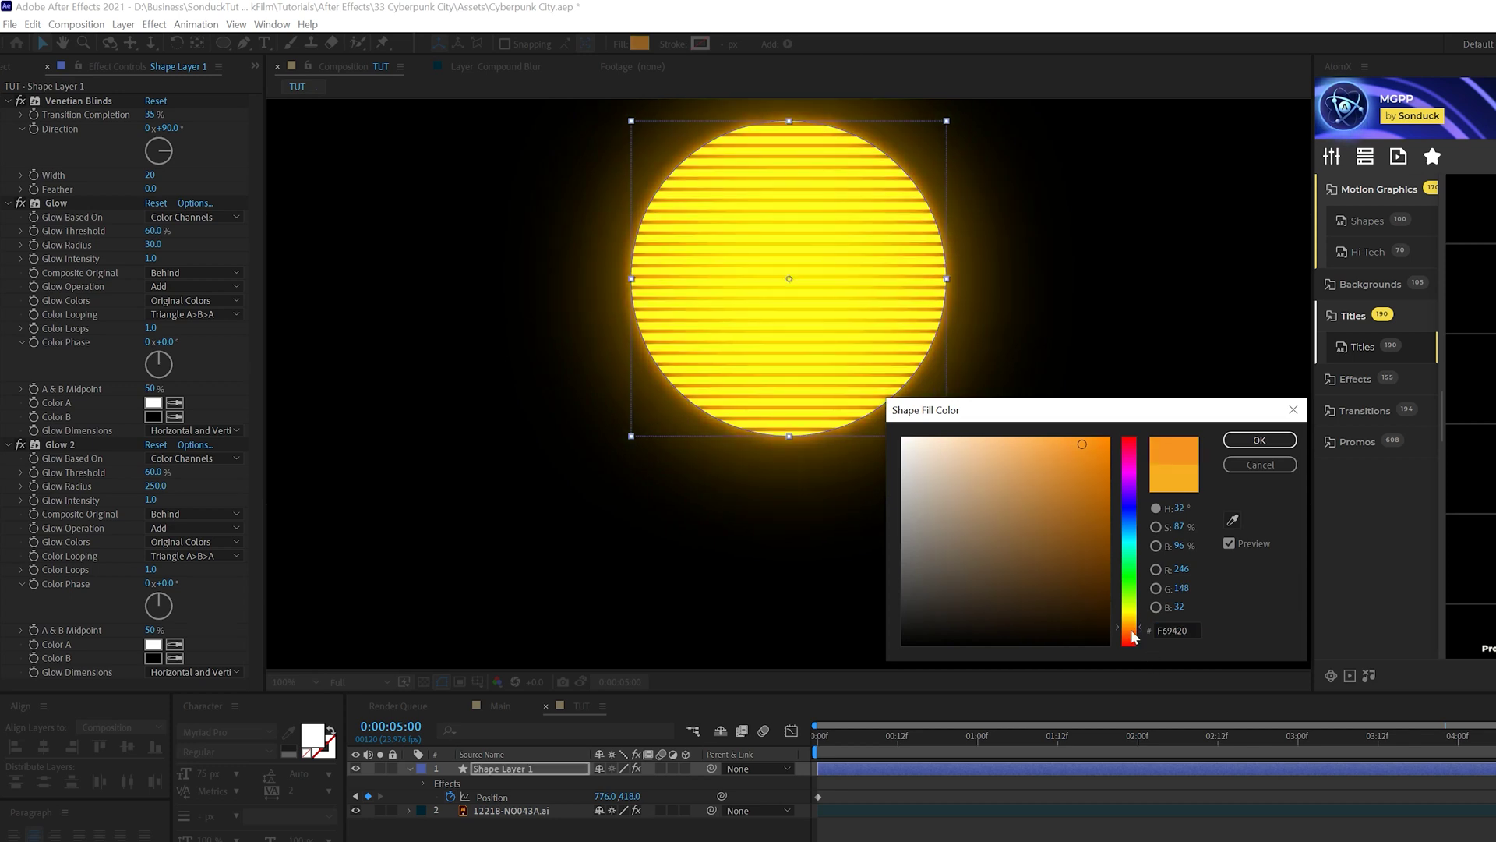
pyautogui.click(1089, 470)
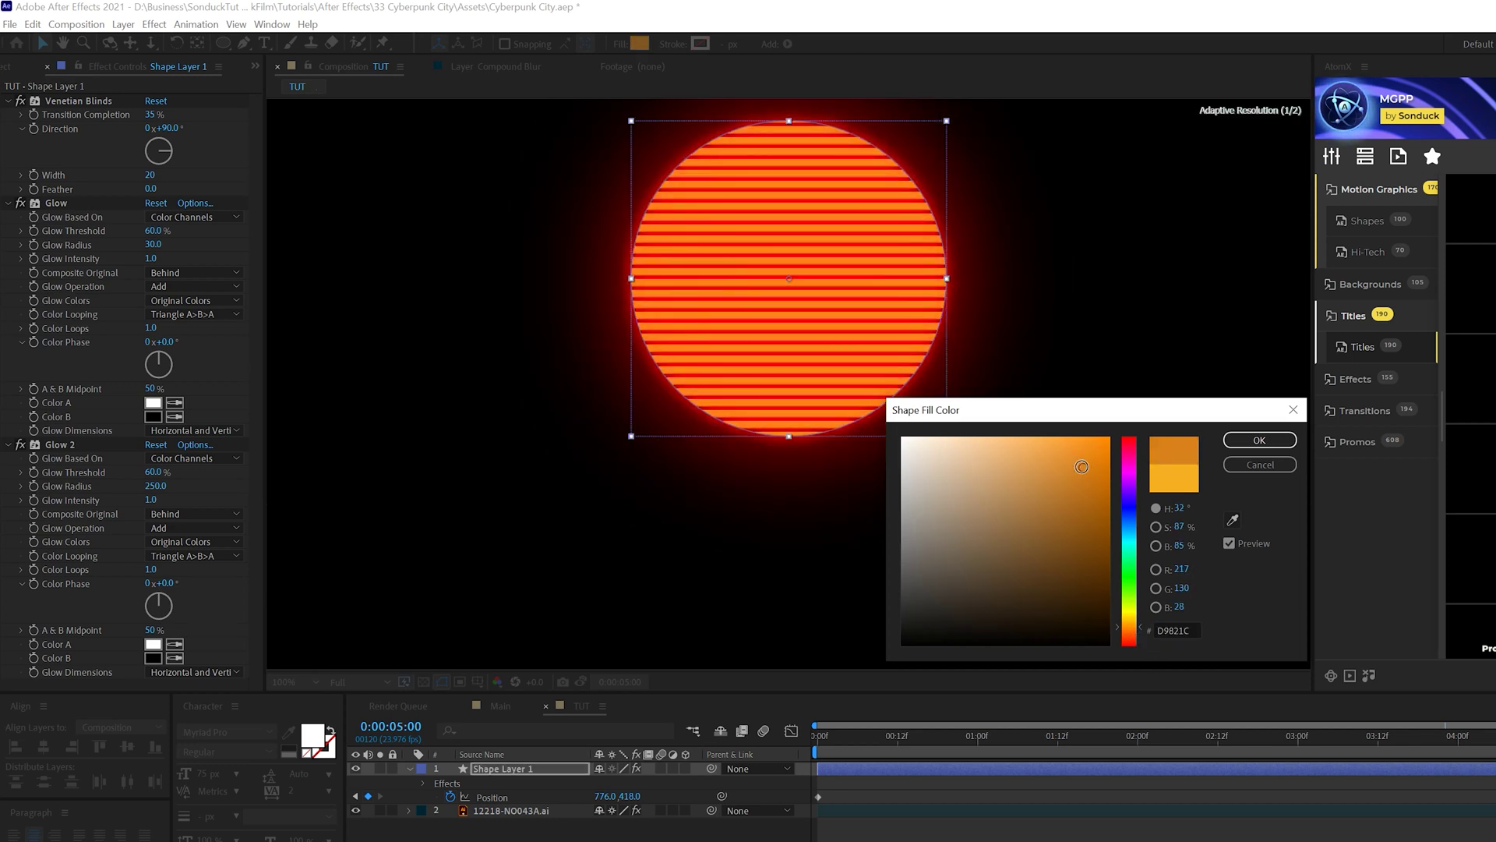
pyautogui.moveTo(1081, 466); pyautogui.dragTo(1081, 455)
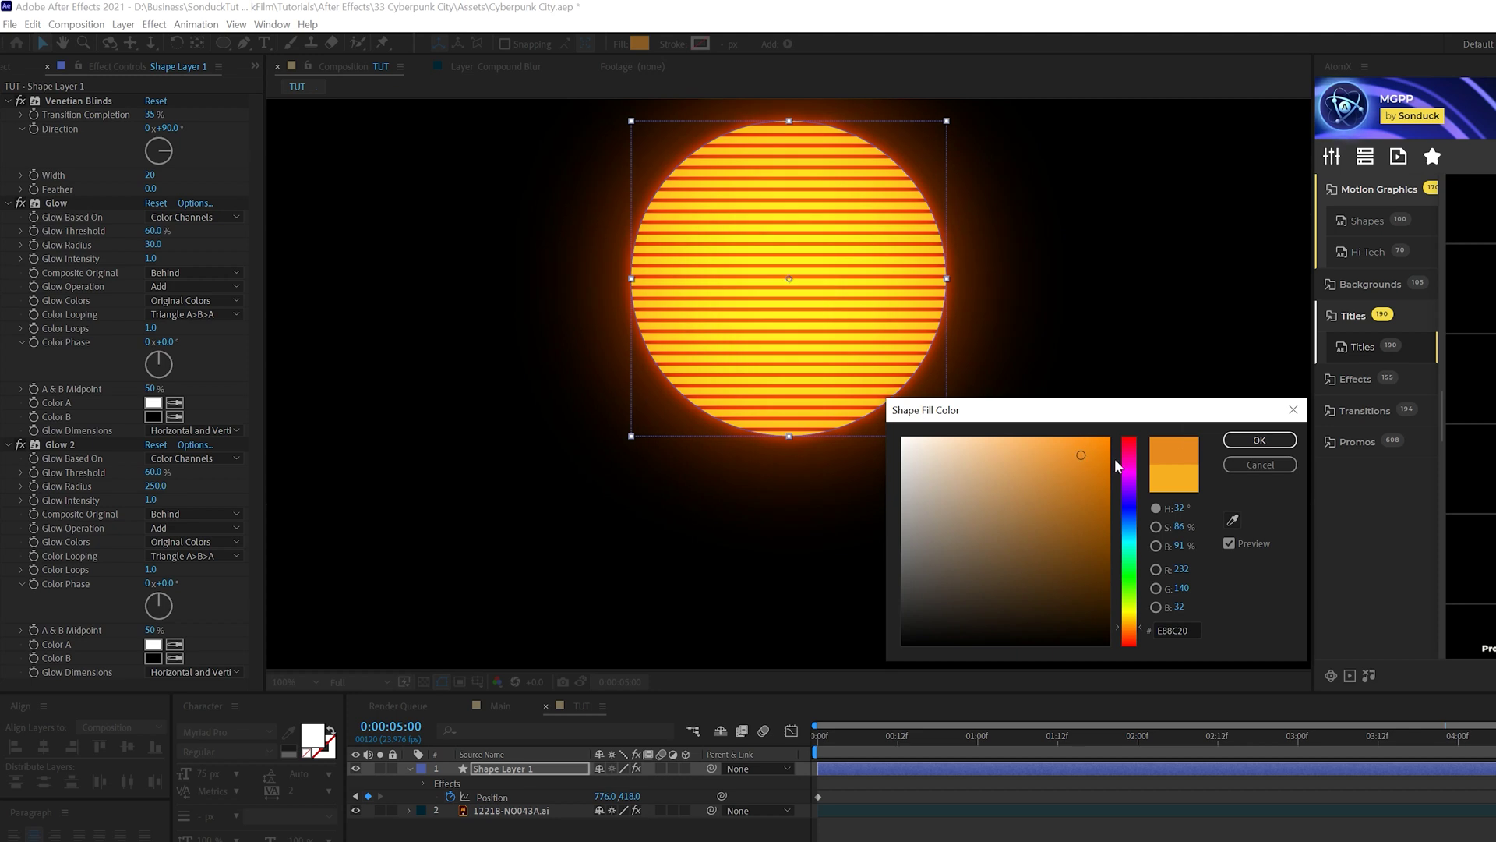
pyautogui.click(1259, 441)
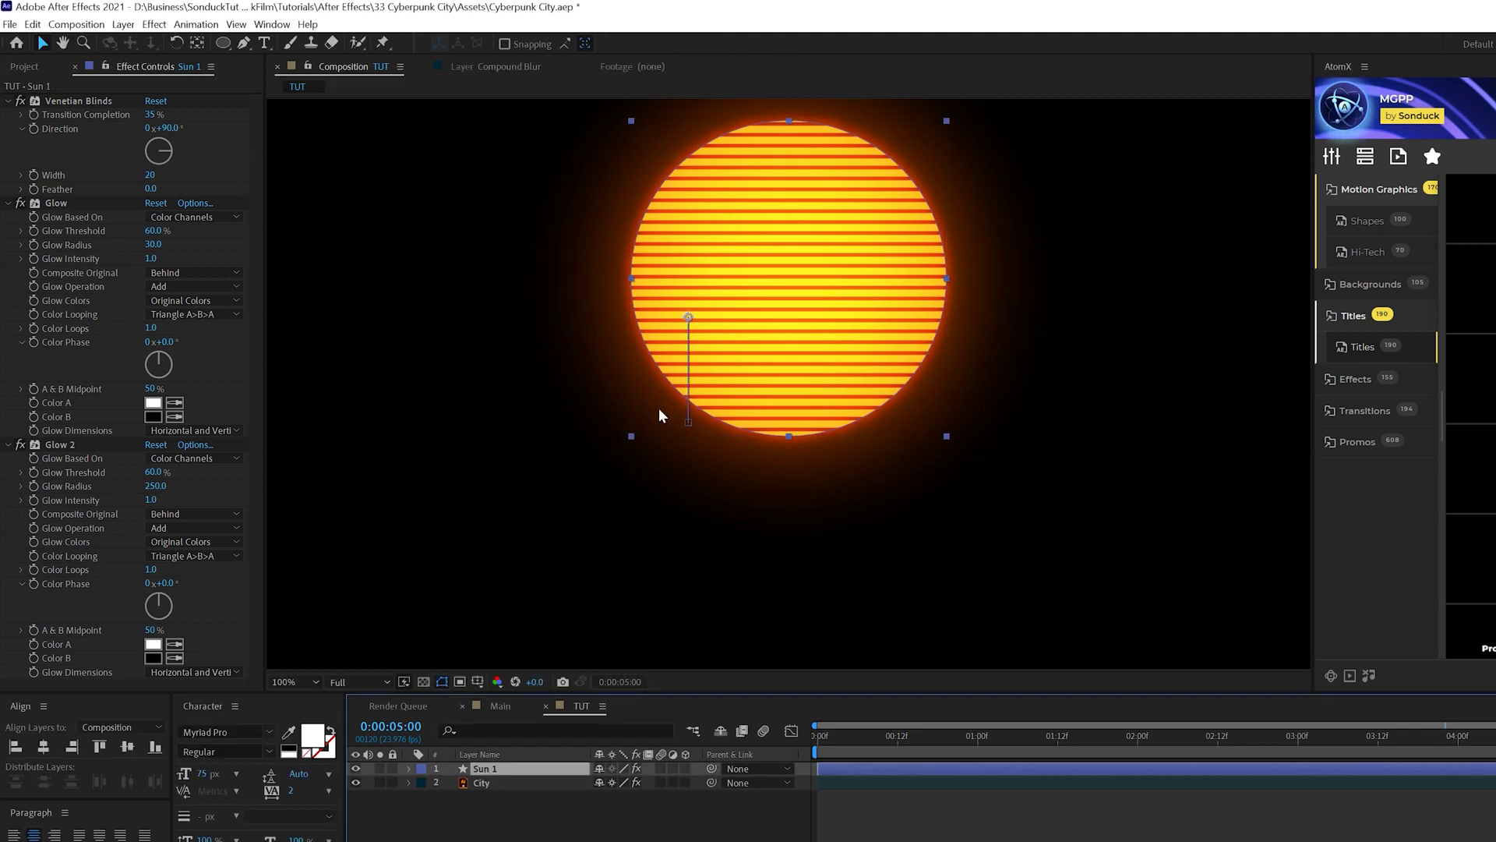
# Duplicate the sun into Sun 2 and add CC Radial Fast Blur to Sun 1
pyautogui.click(33, 25)
pyautogui.click(86, 200)
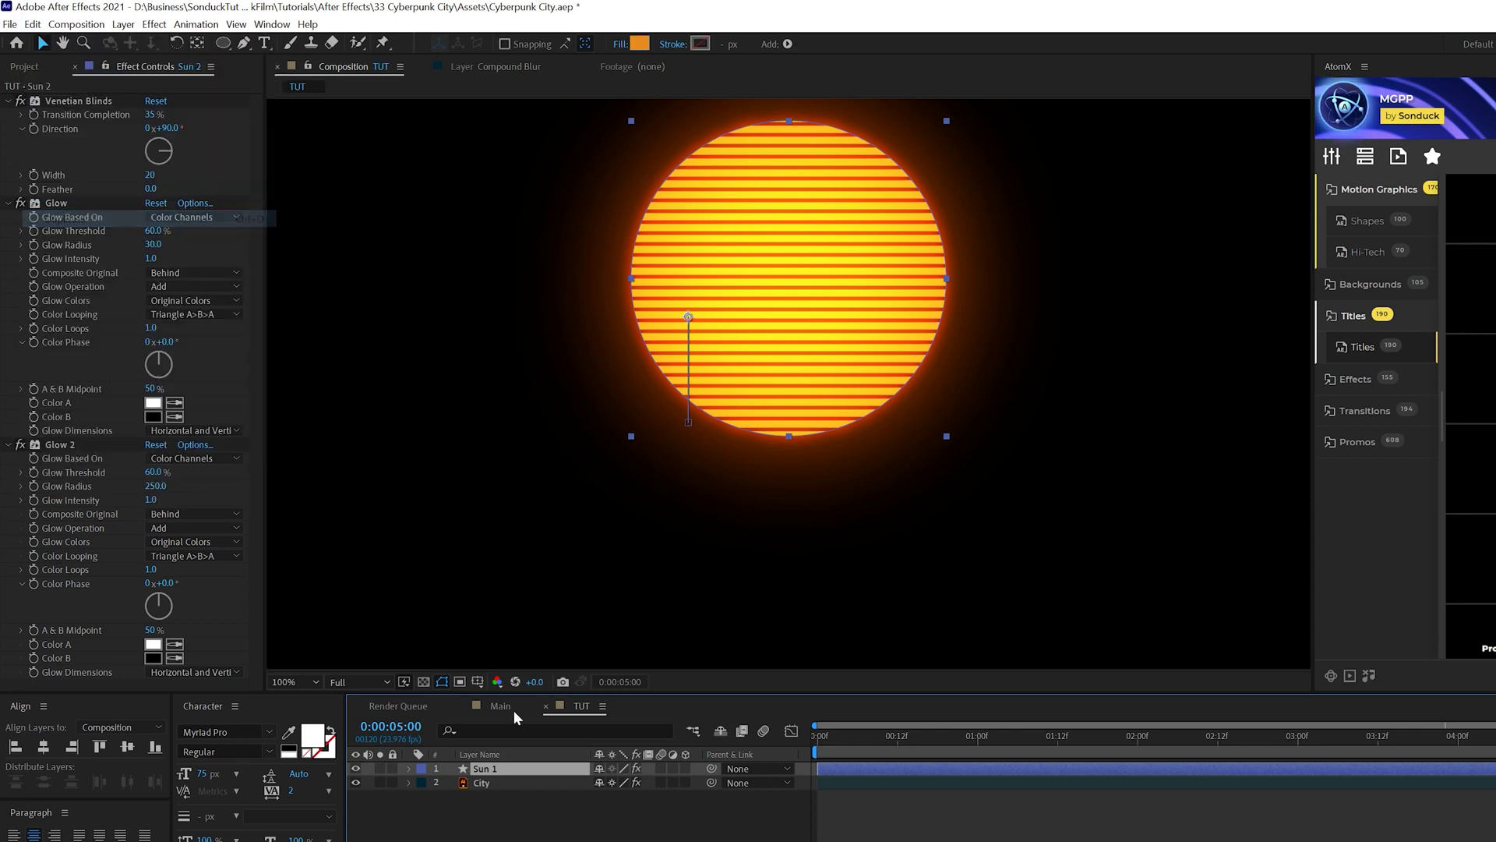
pyautogui.click(490, 783)
pyautogui.click(154, 24)
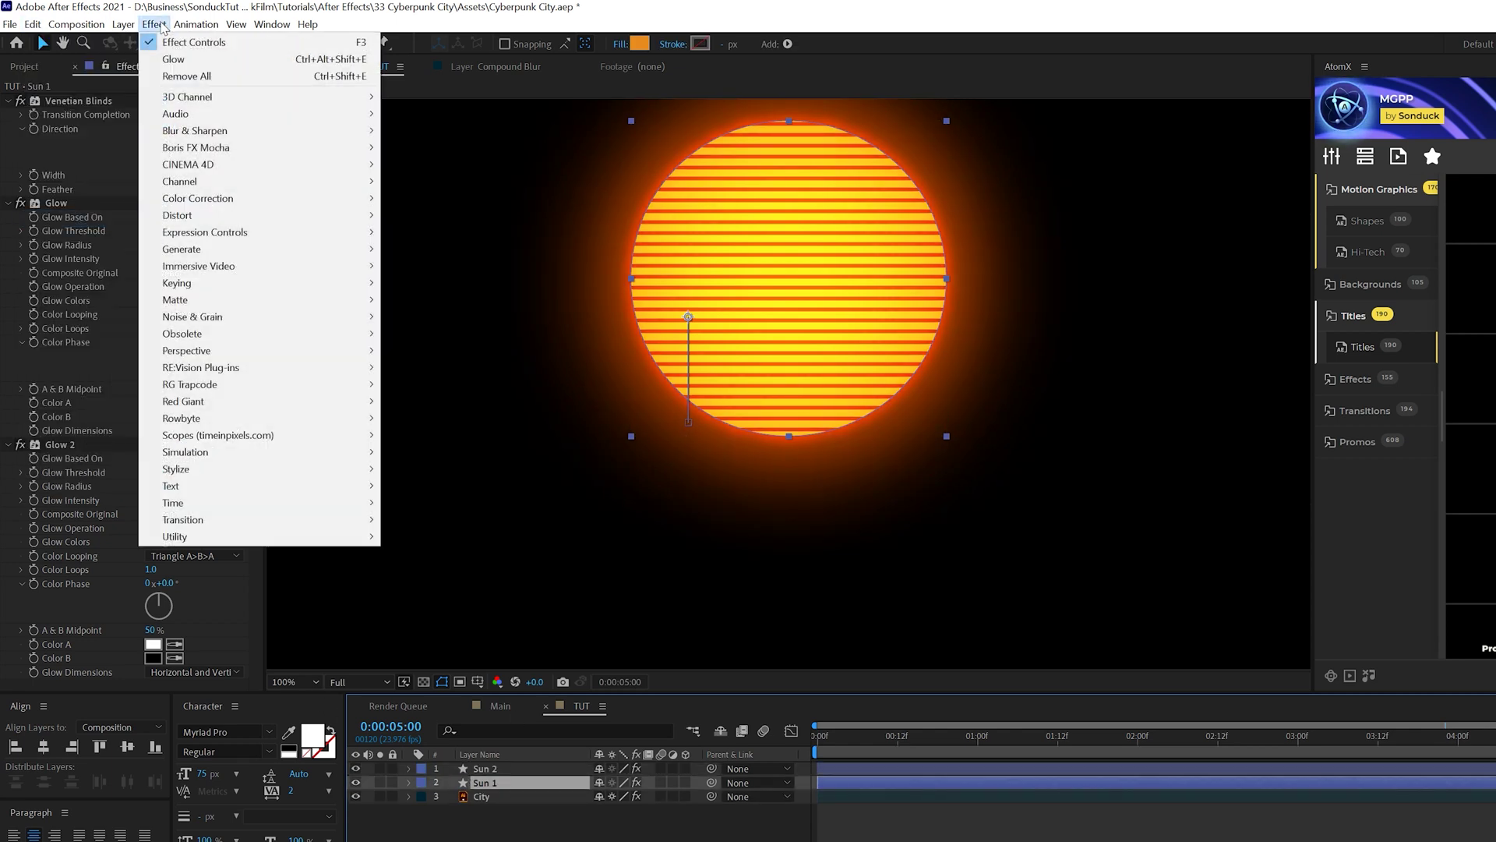
pyautogui.moveTo(210, 135)
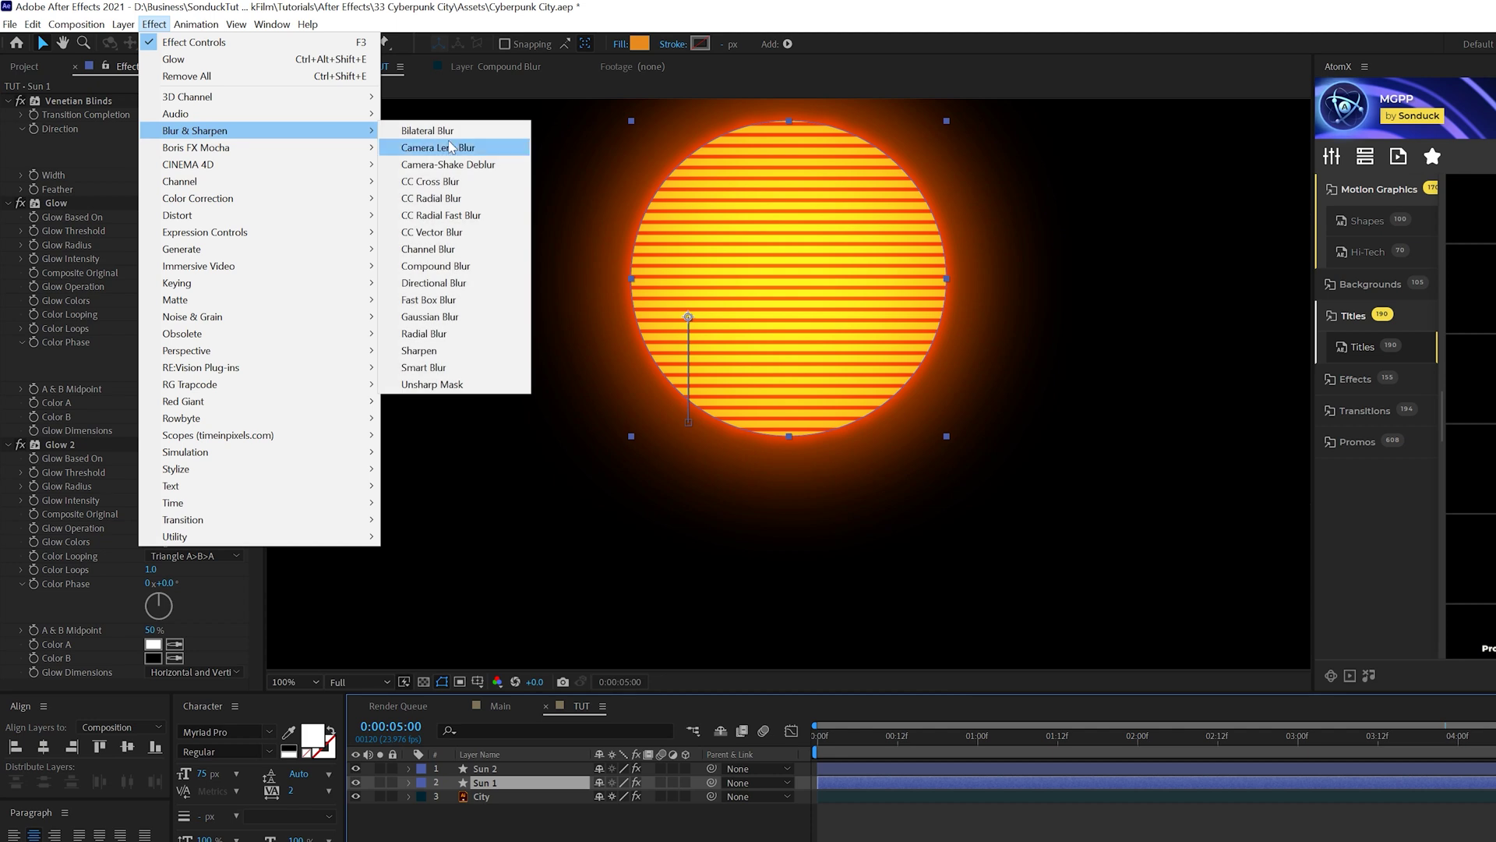
pyautogui.click(456, 218)
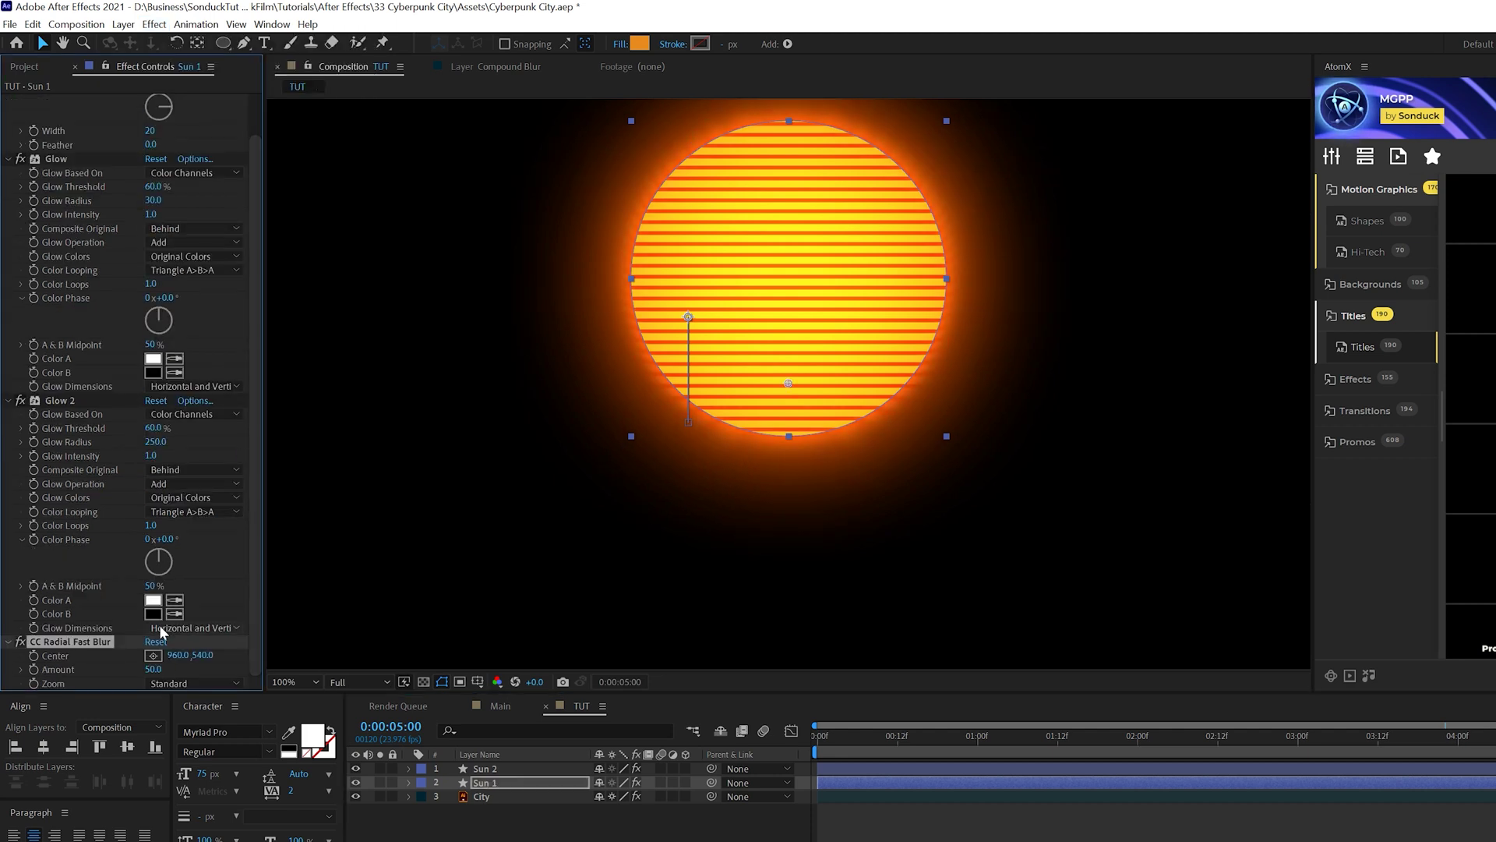
# Set the blur's Zoom to Brightest and move the City layer to the top
pyautogui.click(170, 685)
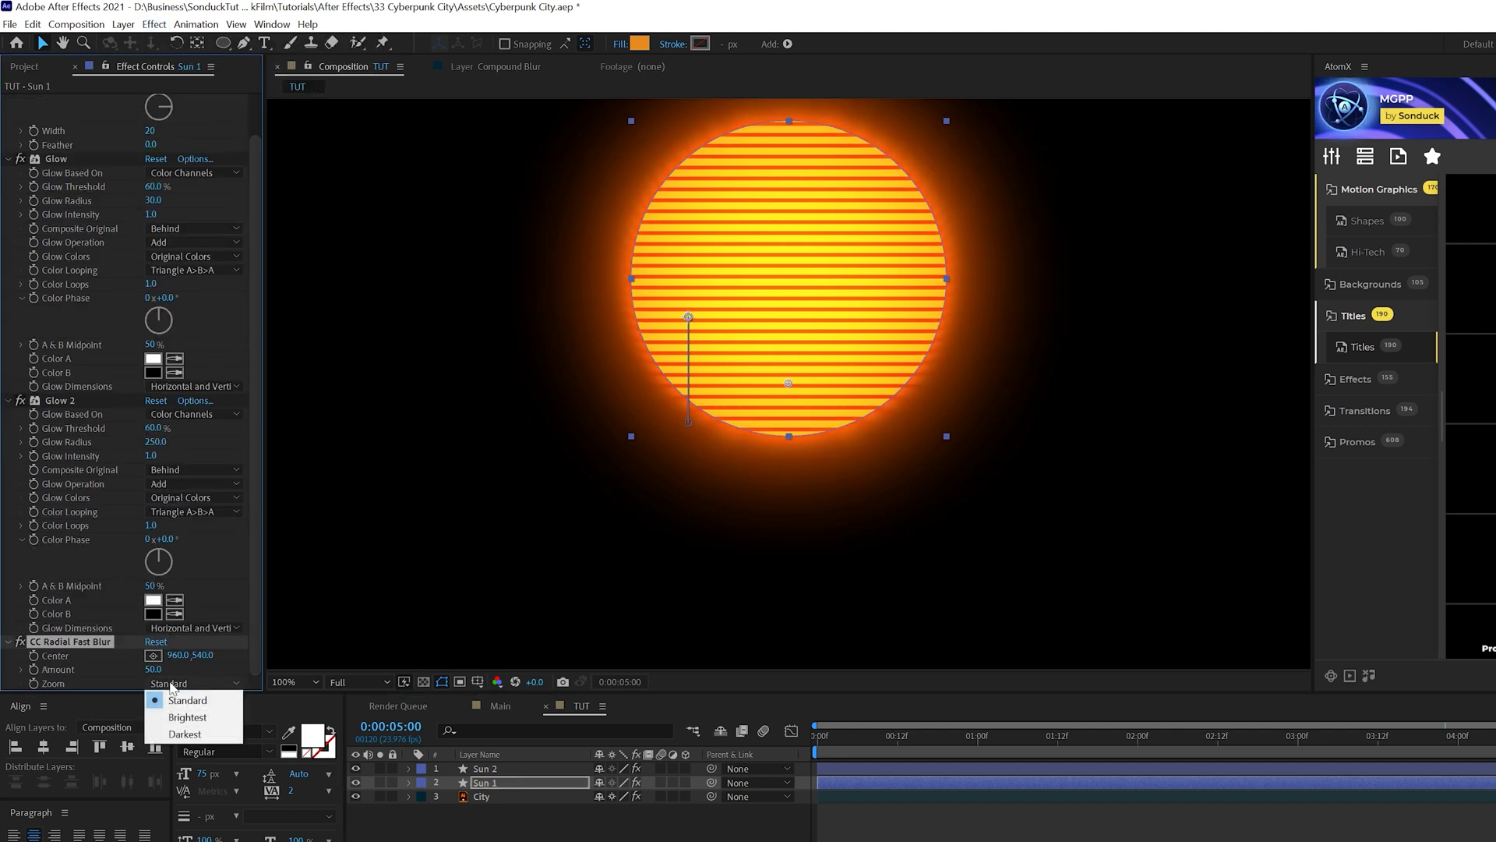
pyautogui.click(169, 716)
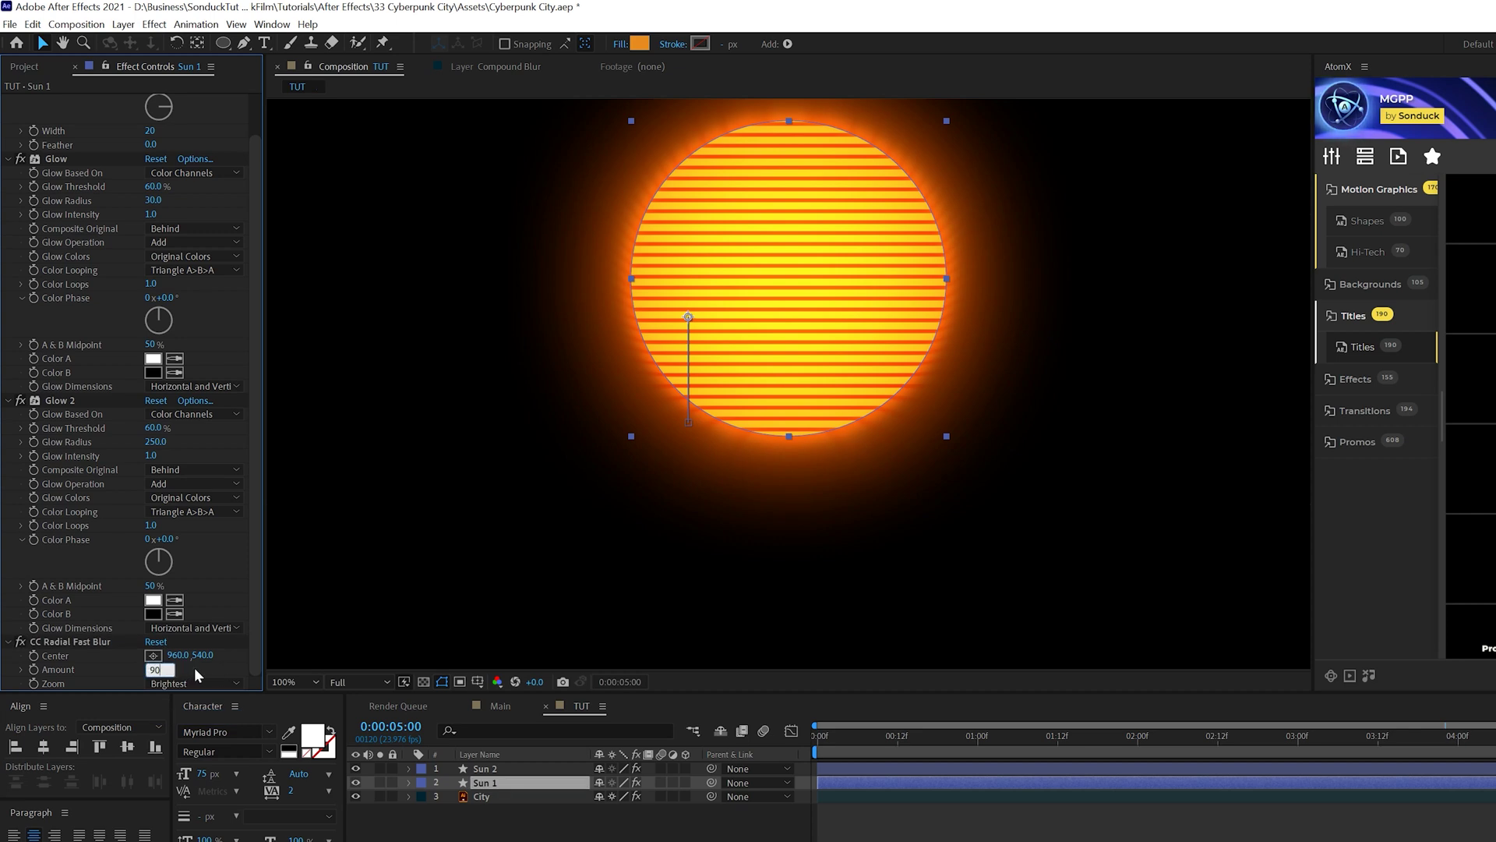
pyautogui.moveTo(484, 797); pyautogui.dragTo(487, 764)
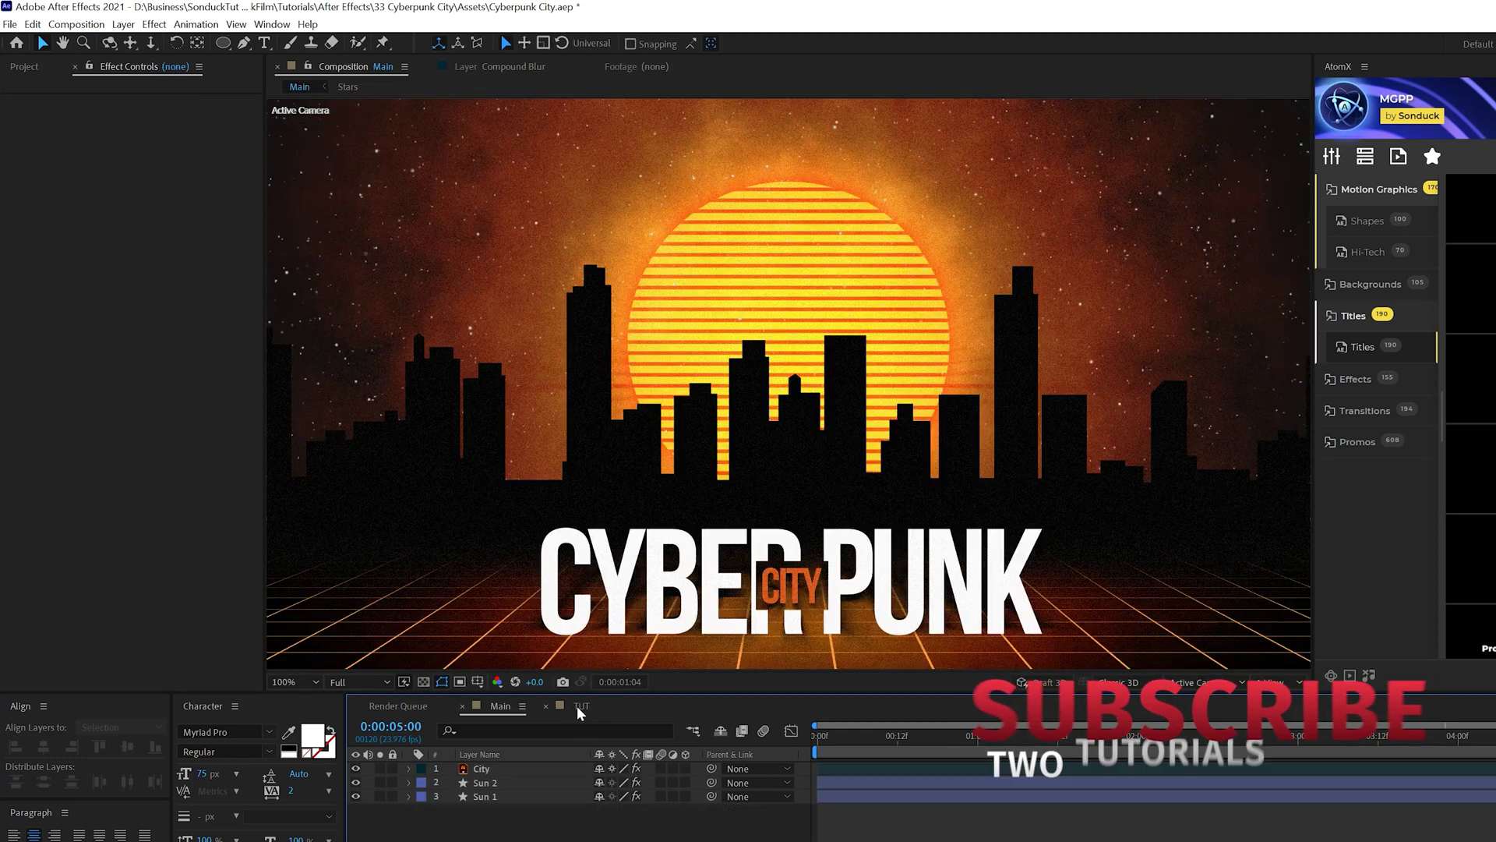
pyautogui.click(578, 706)
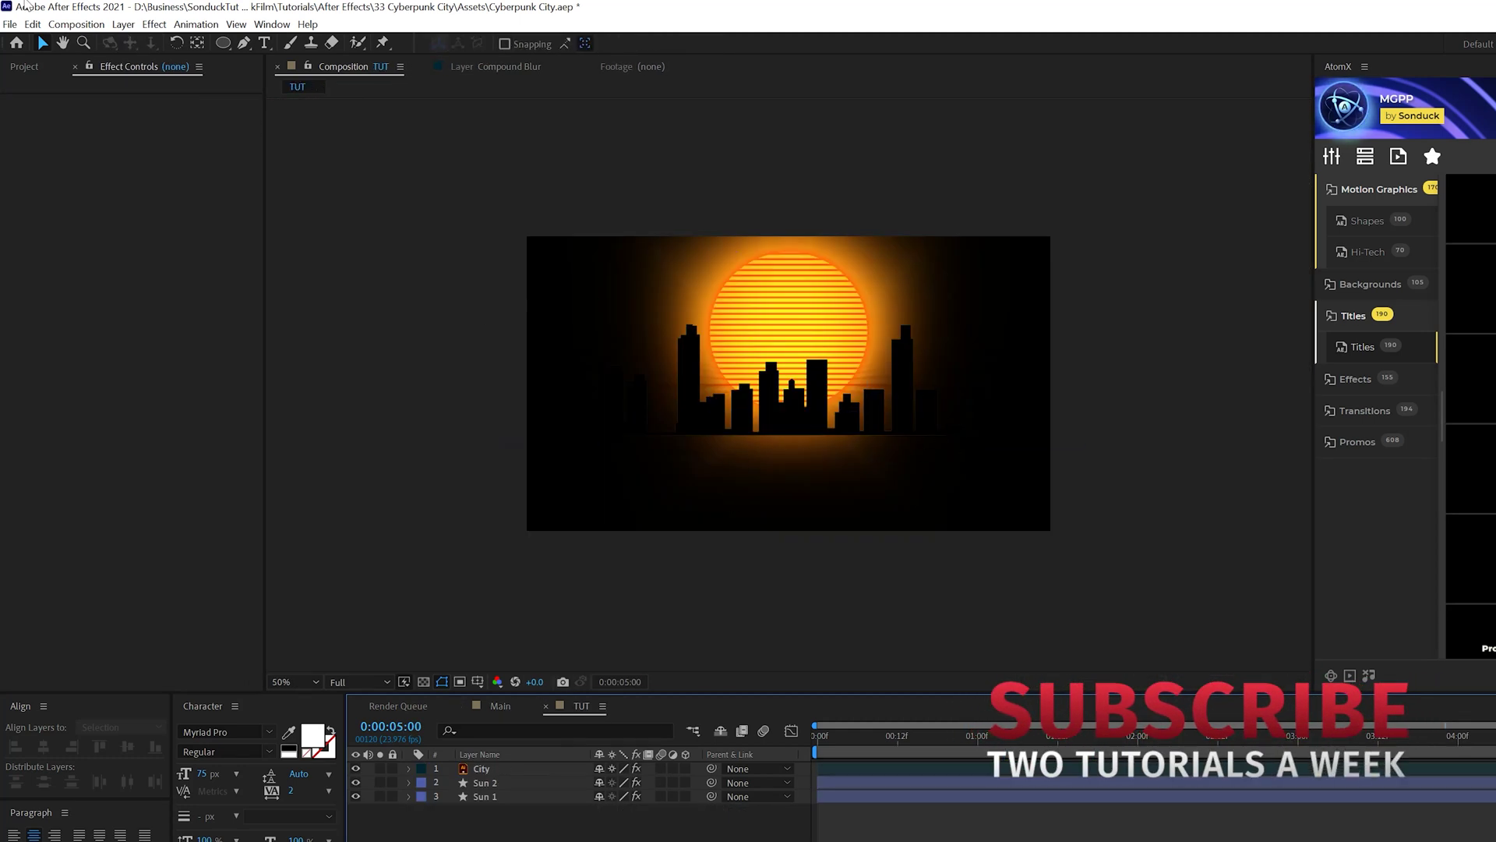
# Draw a black (000000) rectangle over the lower frame and name the layer Floor
pyautogui.moveTo(219, 44); pyautogui.dragTo(255, 45)
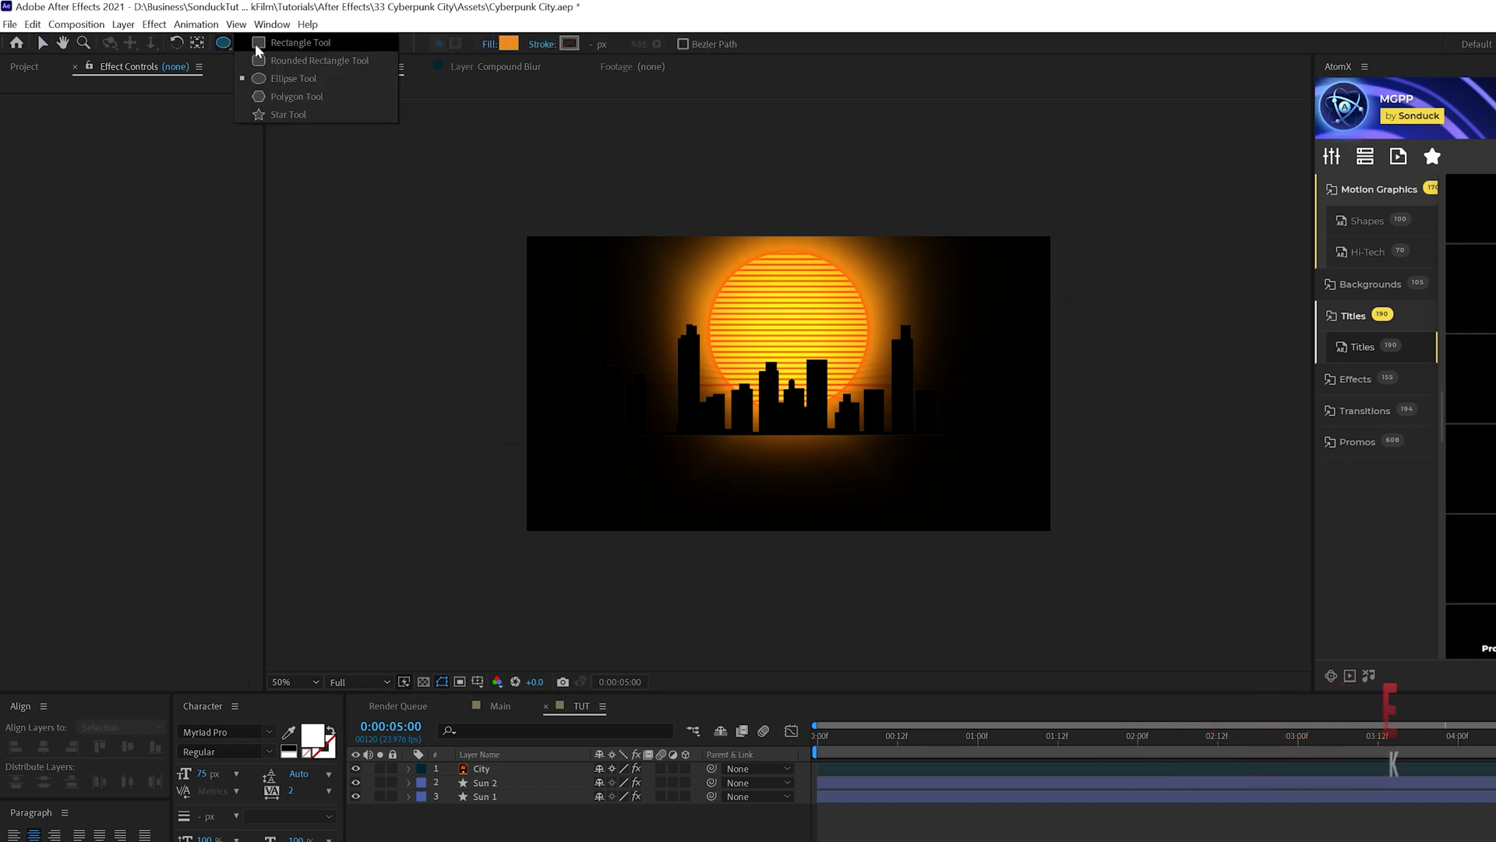
pyautogui.click(507, 43)
pyautogui.write('000000')
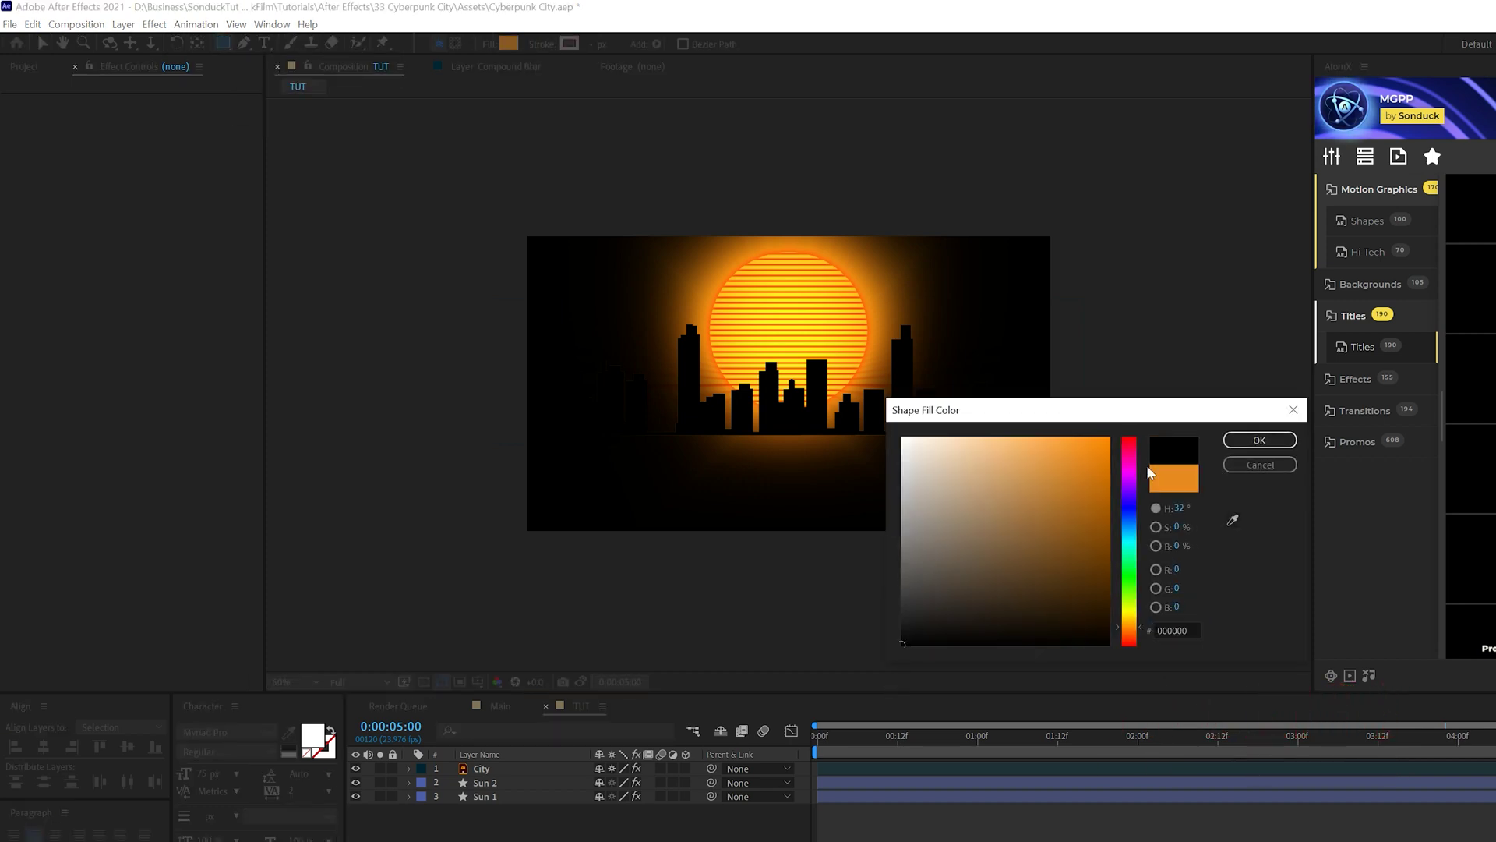
pyautogui.press('Return')
pyautogui.moveTo(524, 432); pyautogui.dragTo(1080, 549)
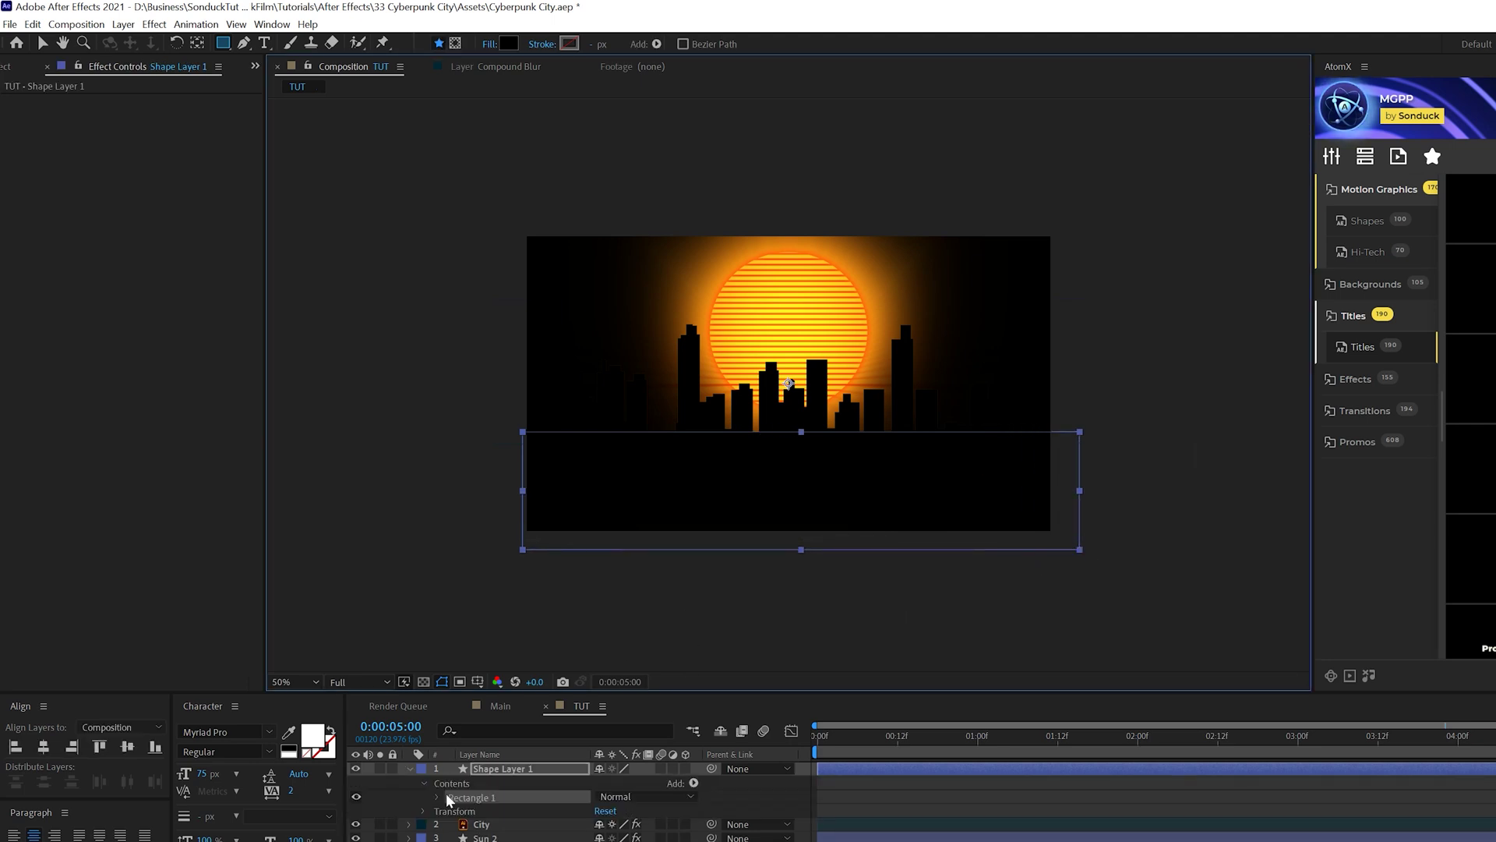
pyautogui.write('Floor')
pyautogui.press('Return')
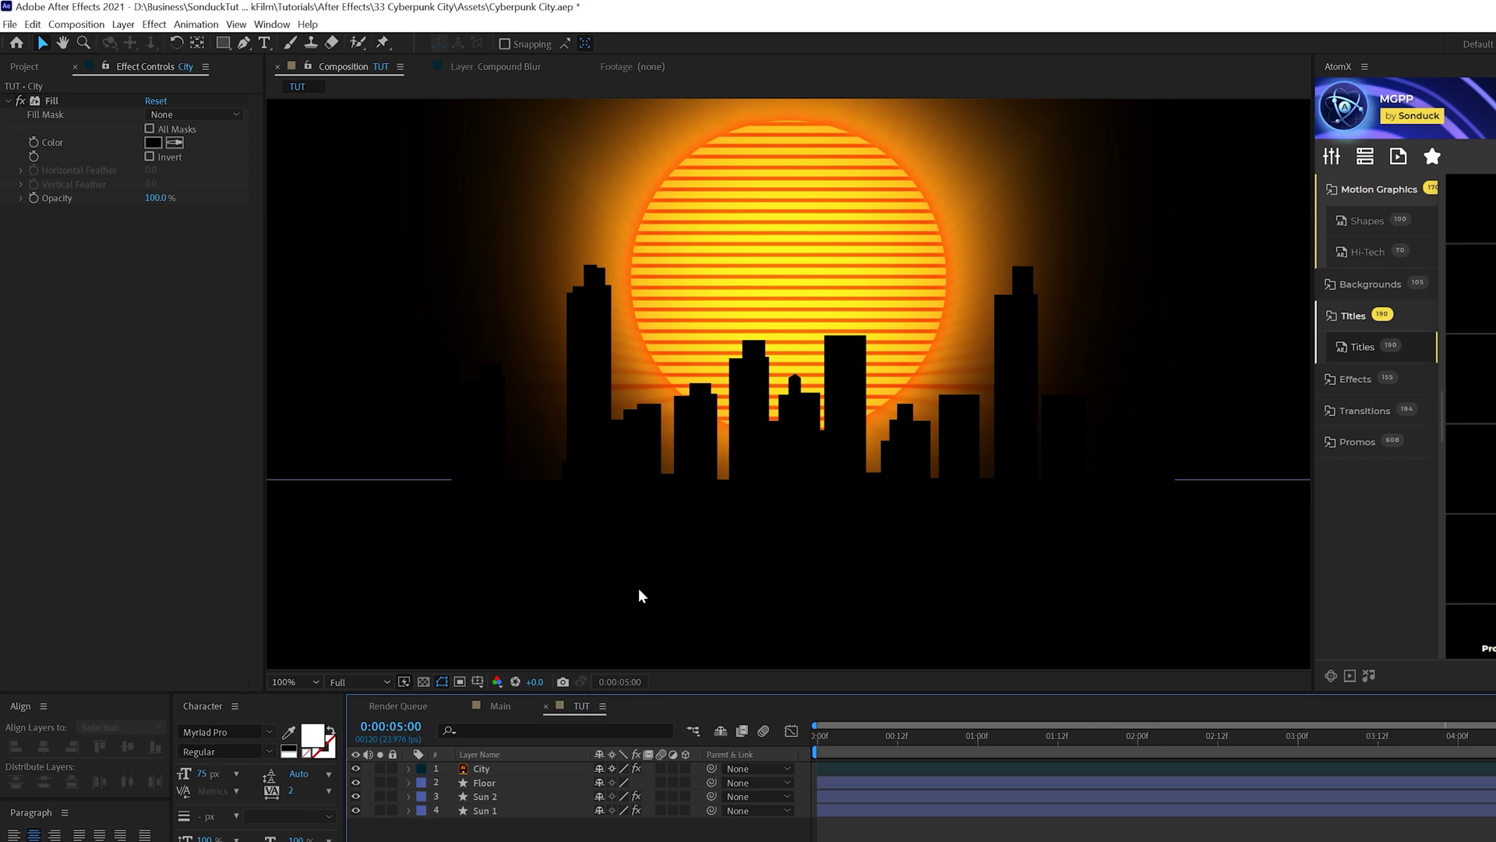
pyautogui.click(488, 711)
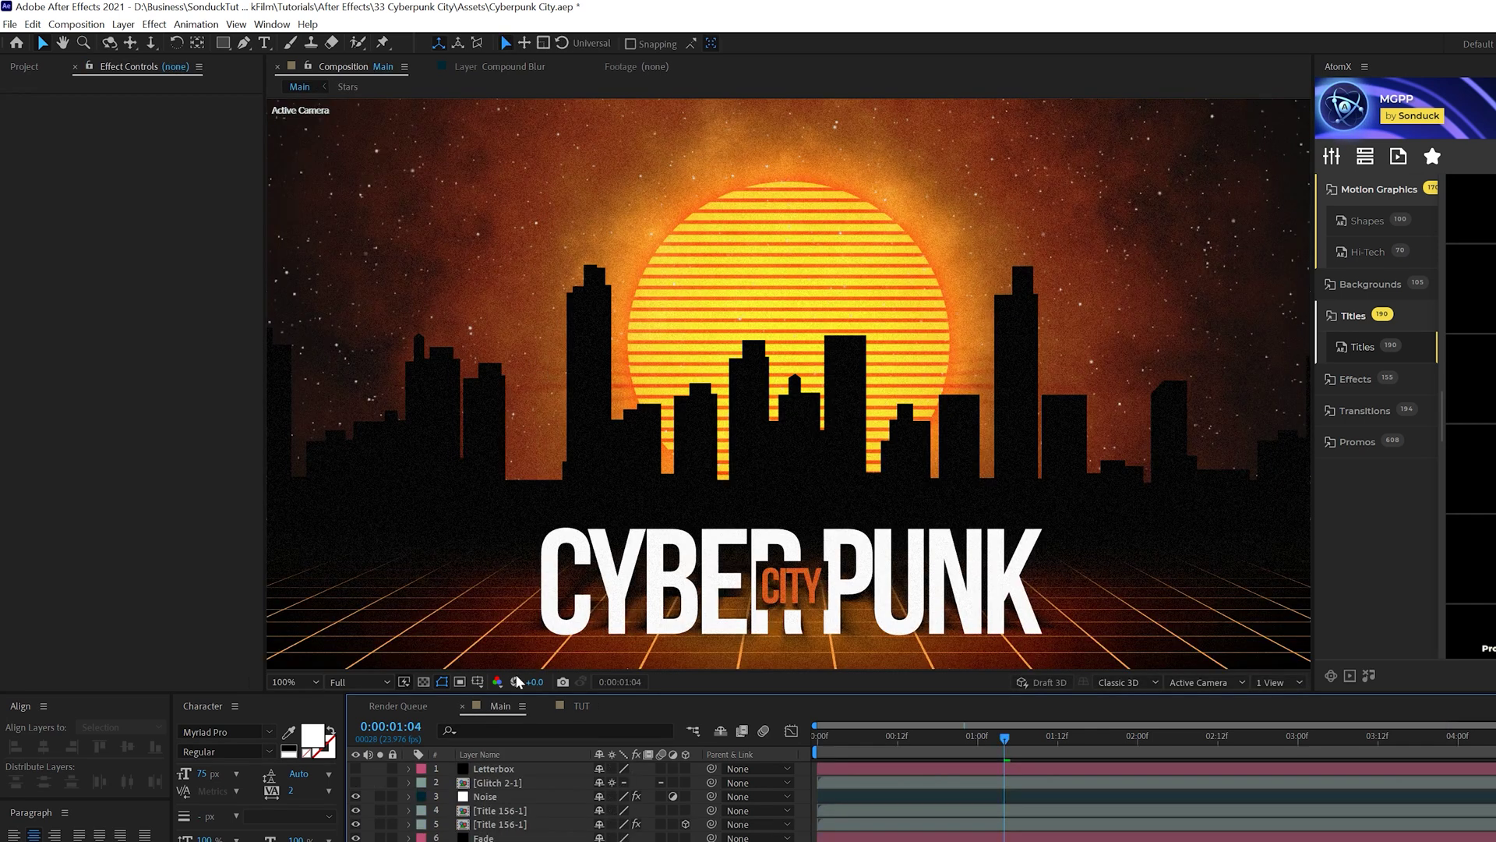
pyautogui.click(581, 707)
# Create a Fog 1 solid and apply Fractal Noise to it
pyautogui.click(124, 24)
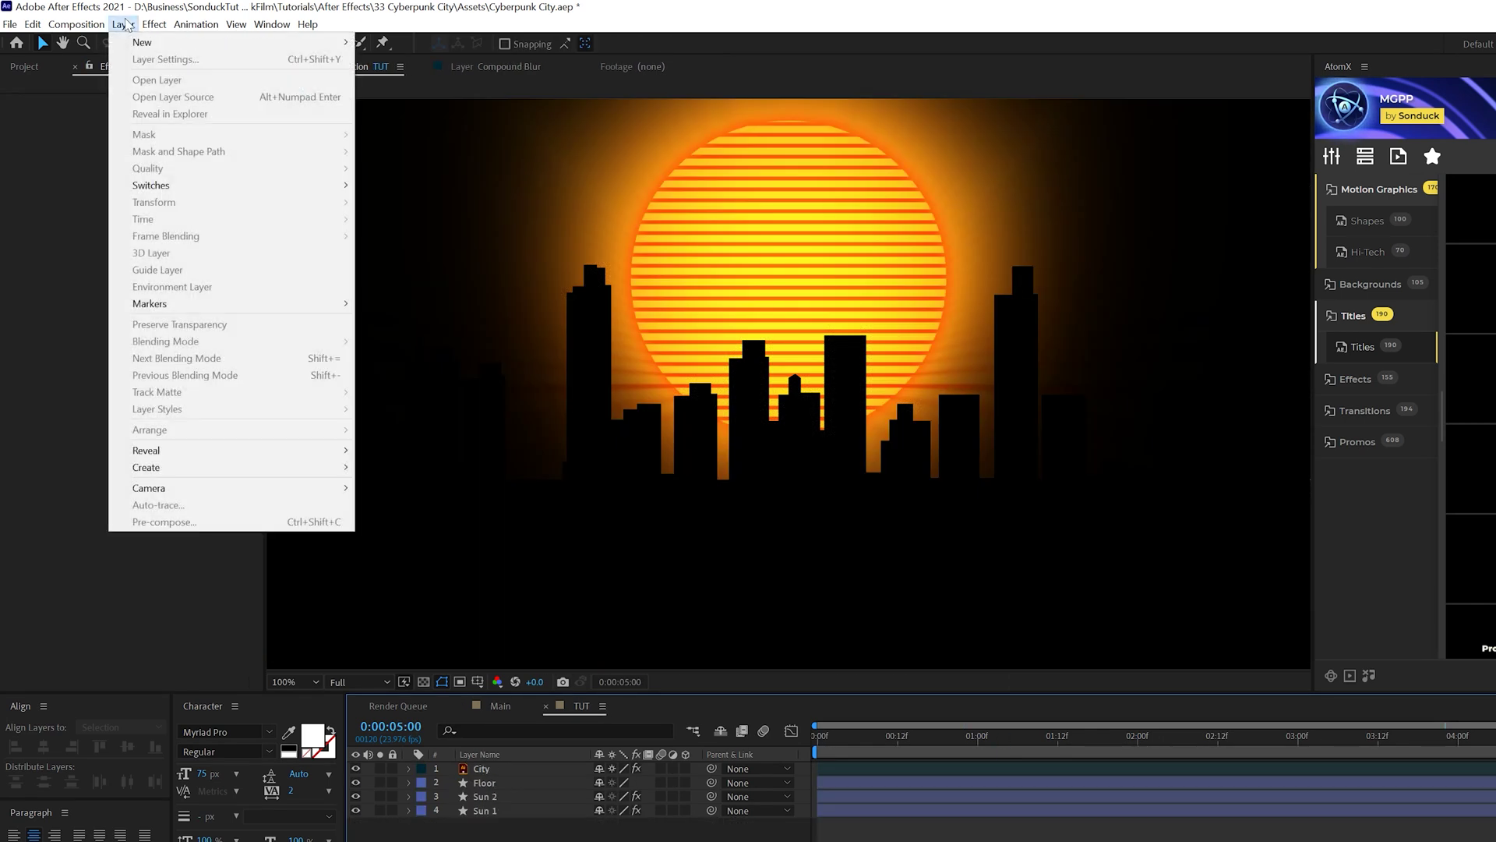
pyautogui.moveTo(141, 42)
pyautogui.click(390, 60)
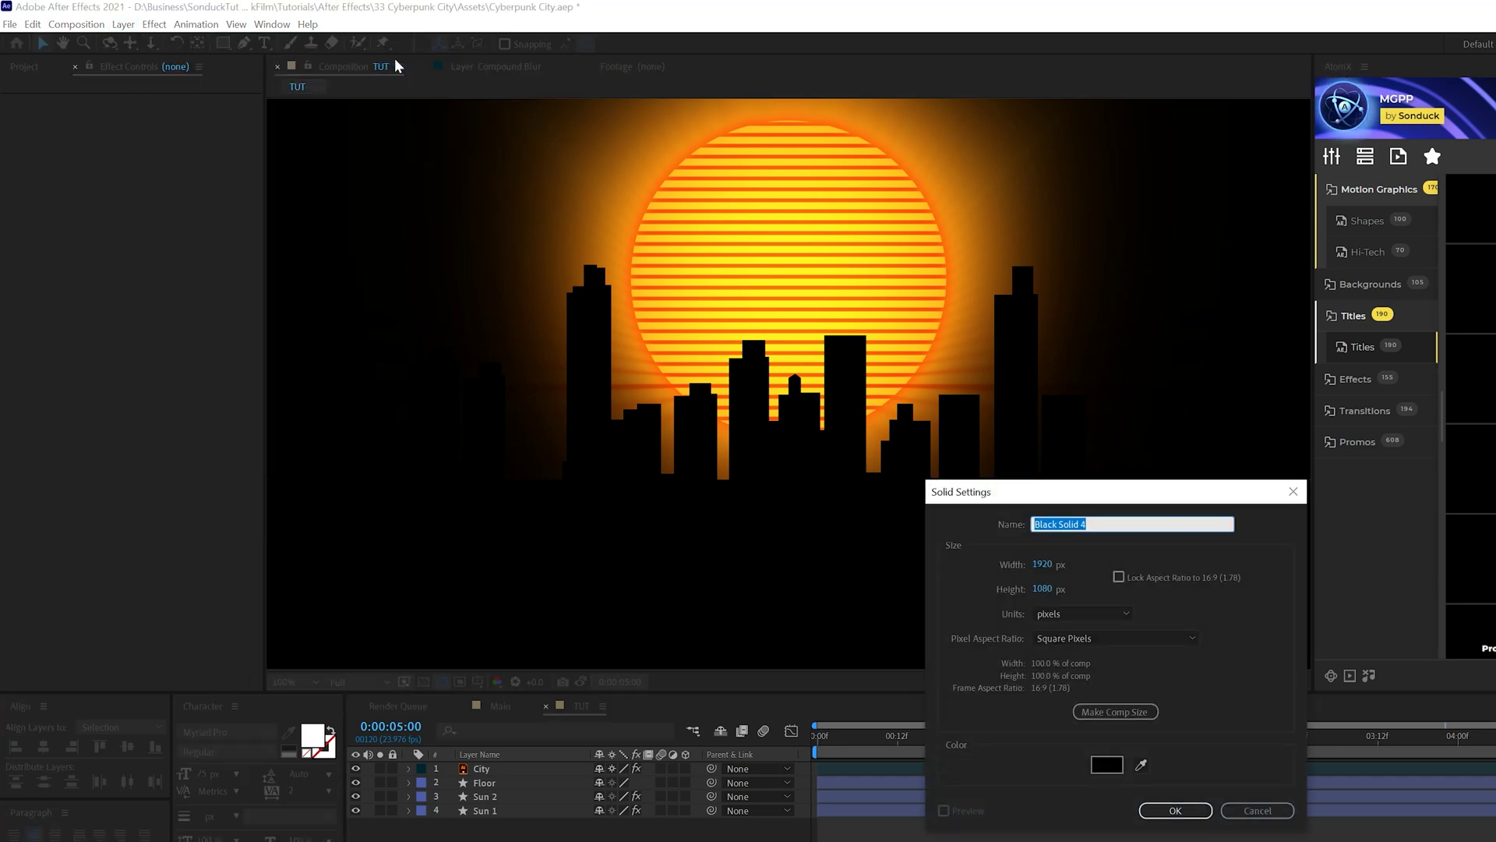
pyautogui.press('Return')
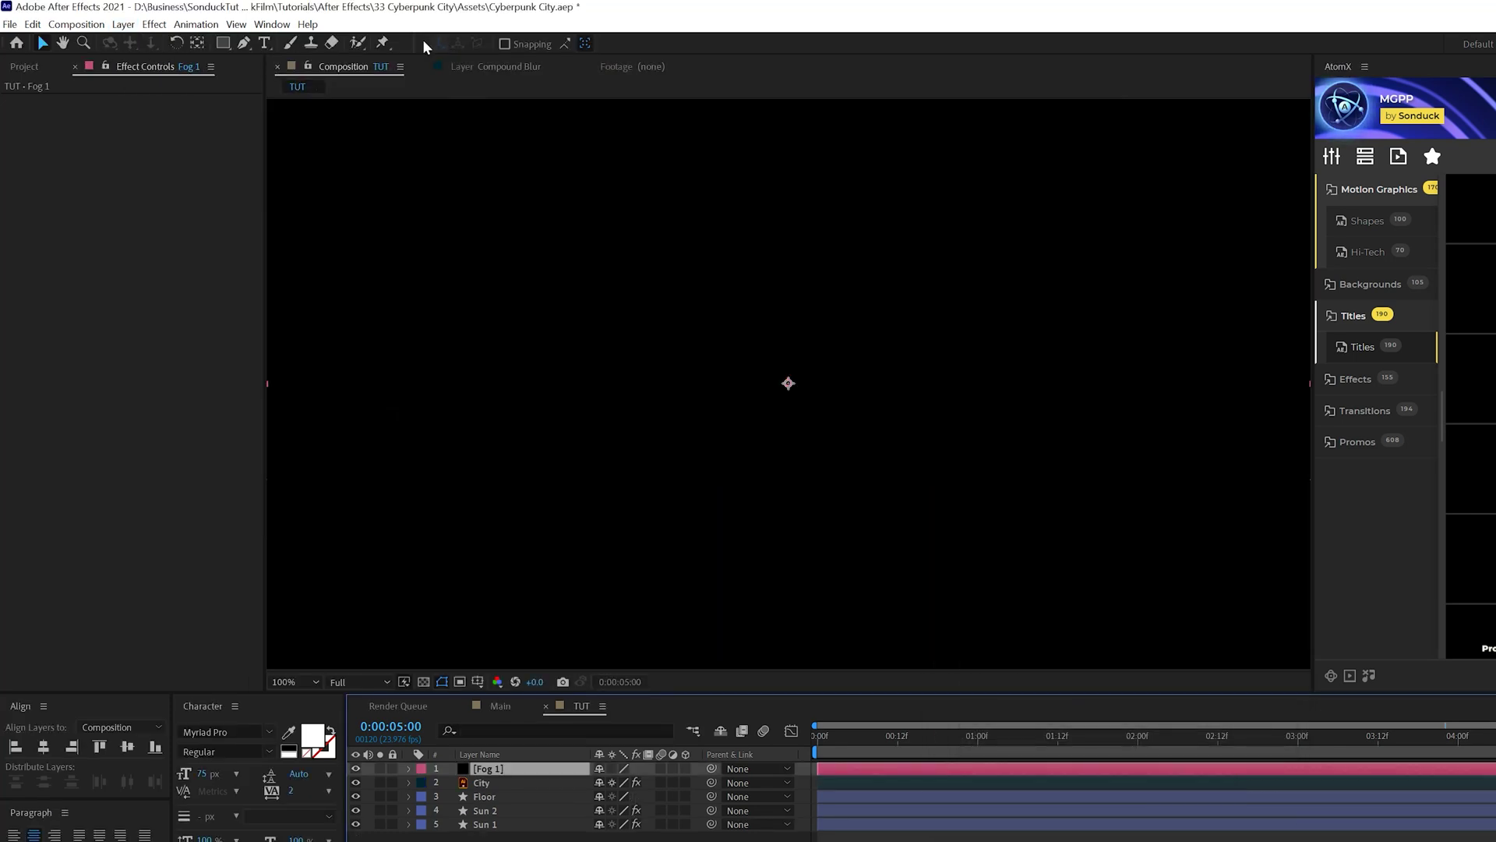
pyautogui.click(148, 24)
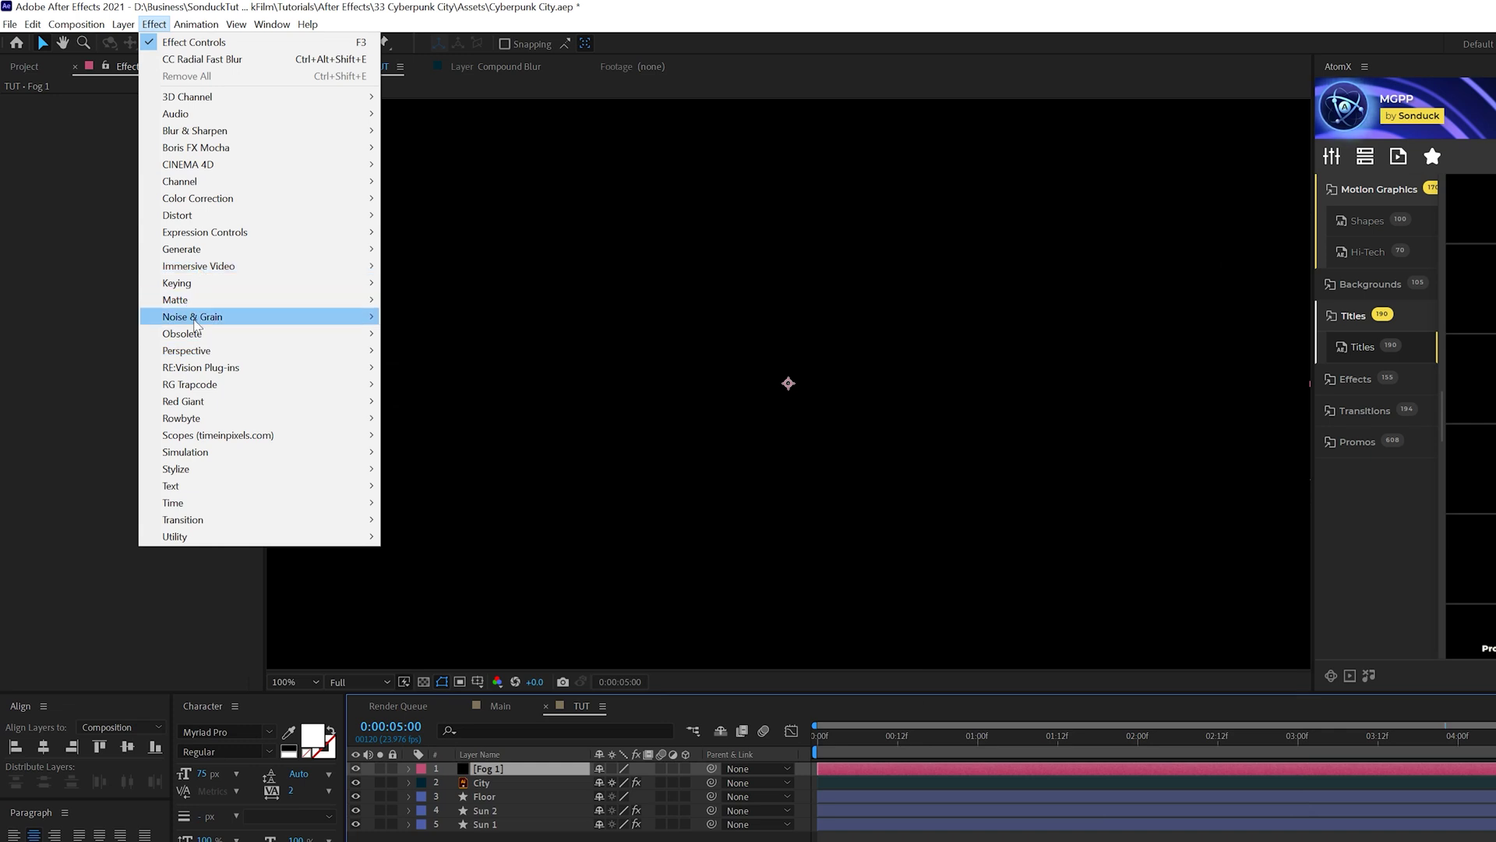
pyautogui.moveTo(315, 323)
pyautogui.click(430, 350)
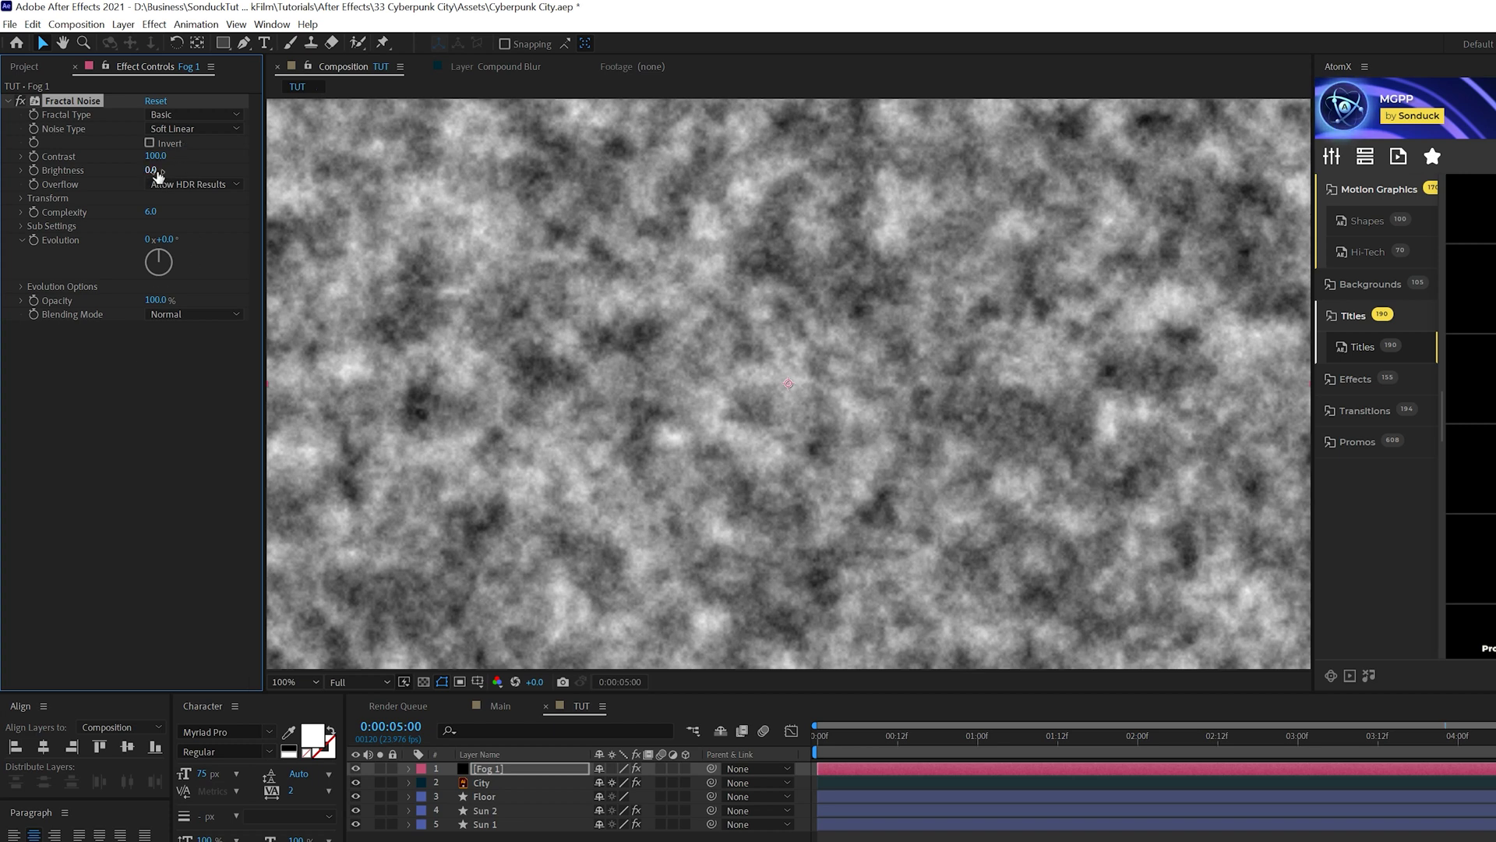
# Set the noise to brightness -32, scale 620, complexity 19, with a time*200 Evolution expression
pyautogui.moveTo(153, 171); pyautogui.dragTo(133, 175)
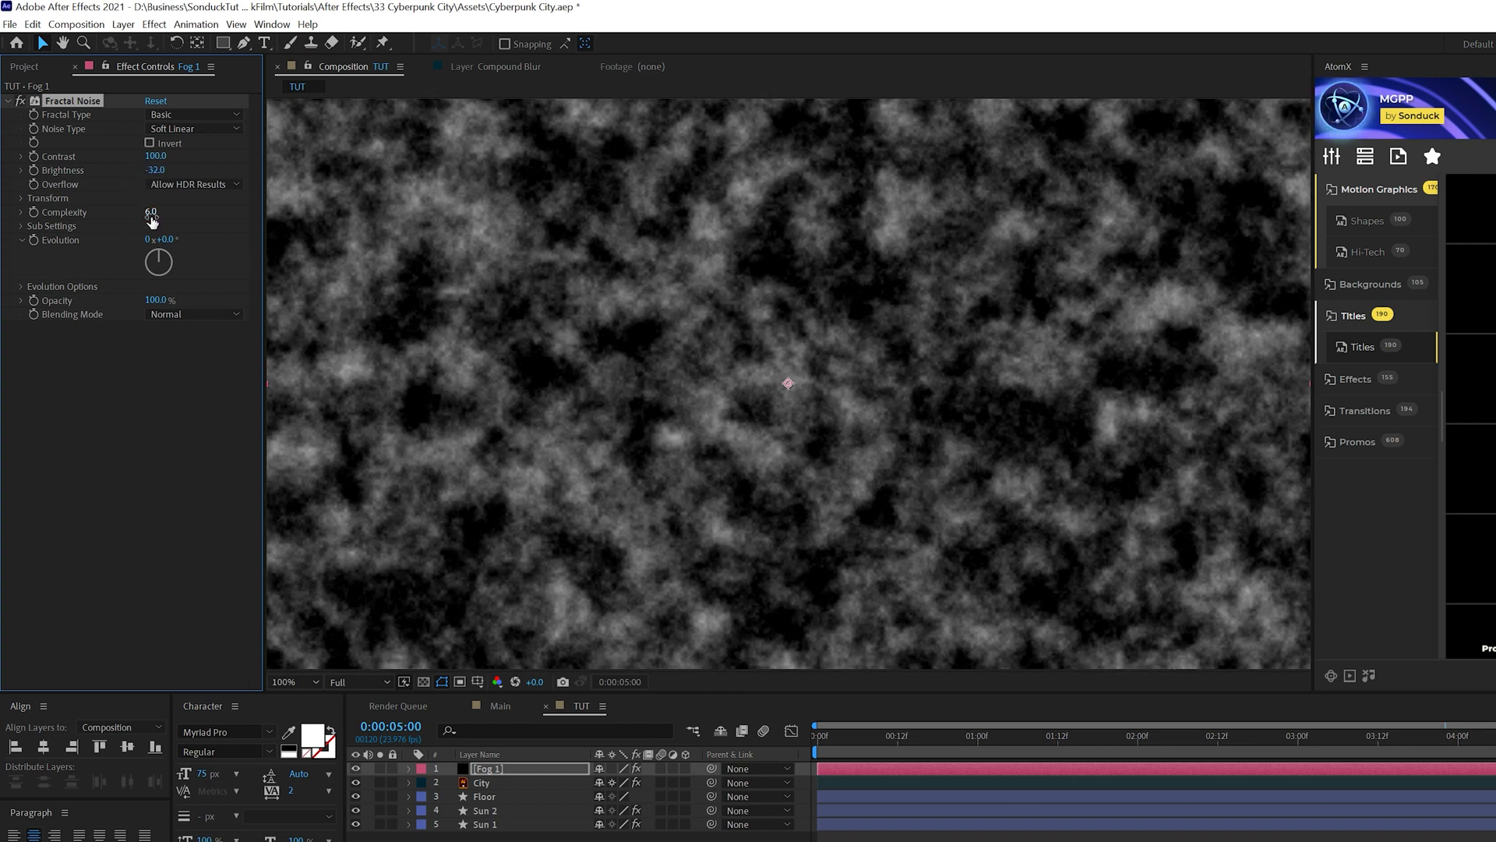
pyautogui.click(21, 198)
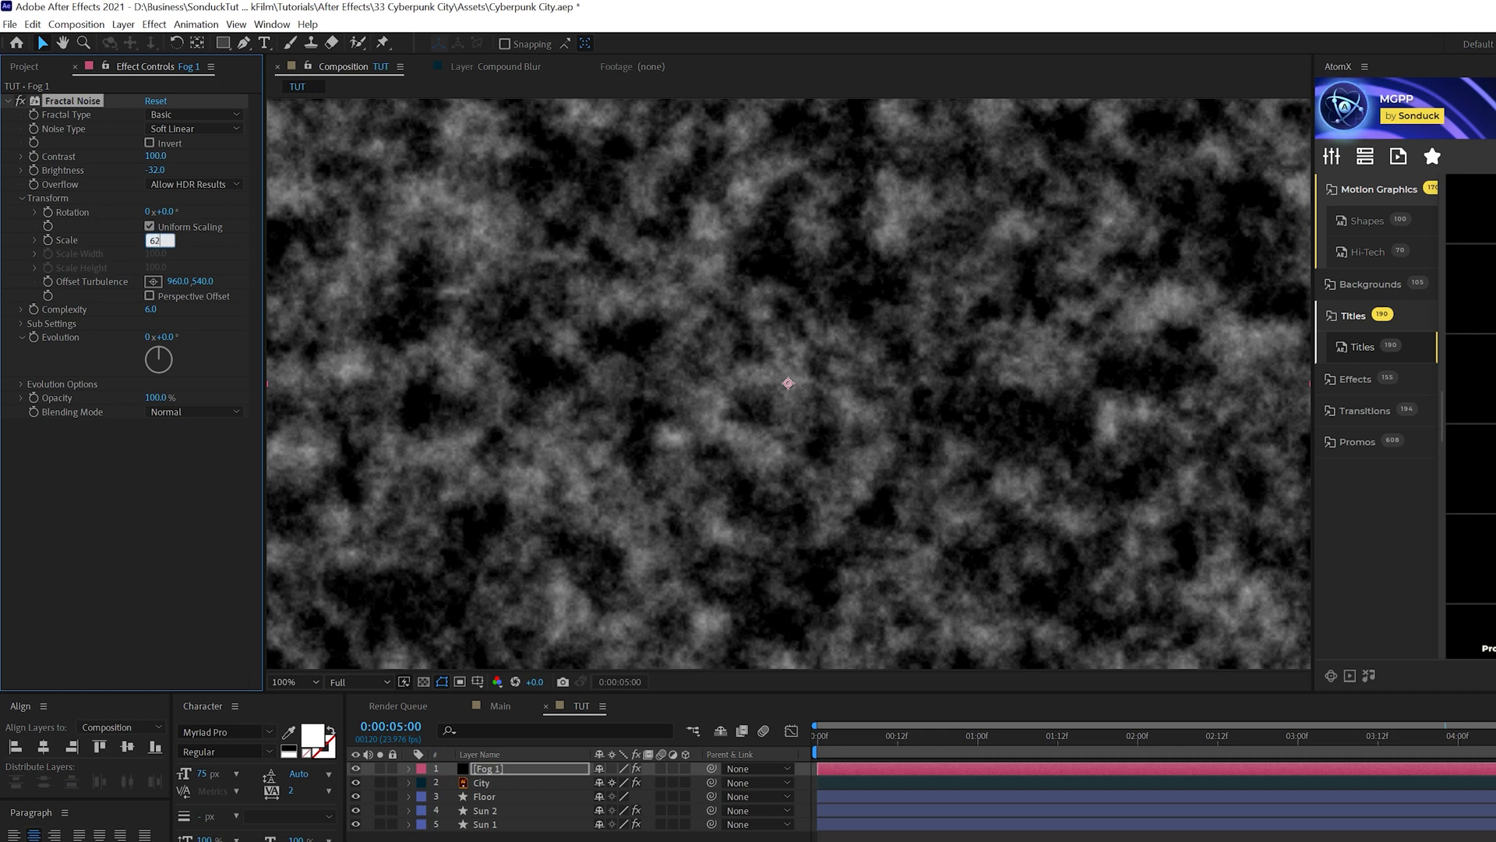
pyautogui.click(145, 518)
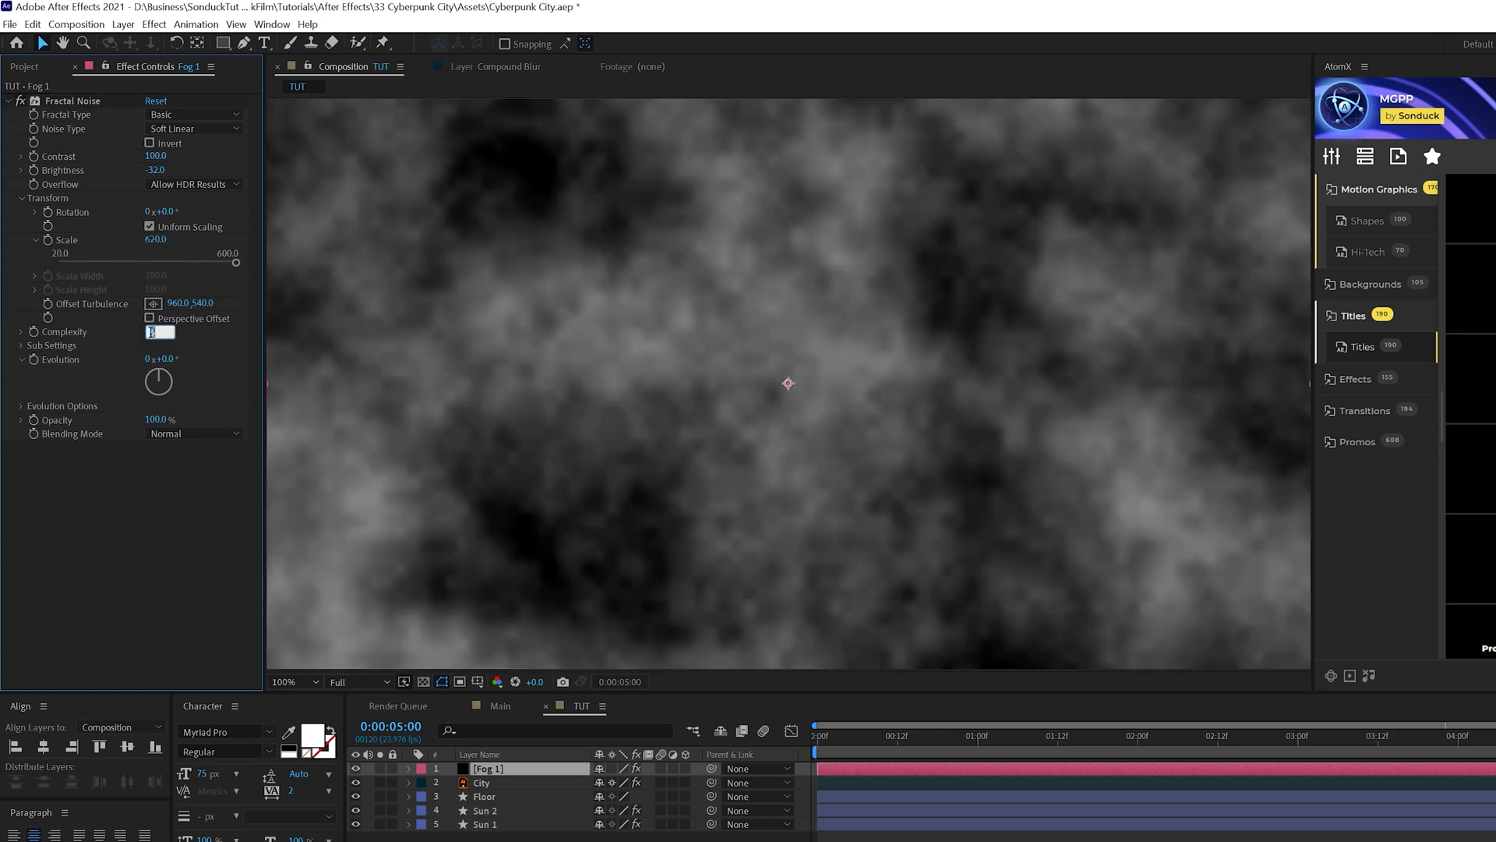
pyautogui.click(146, 586)
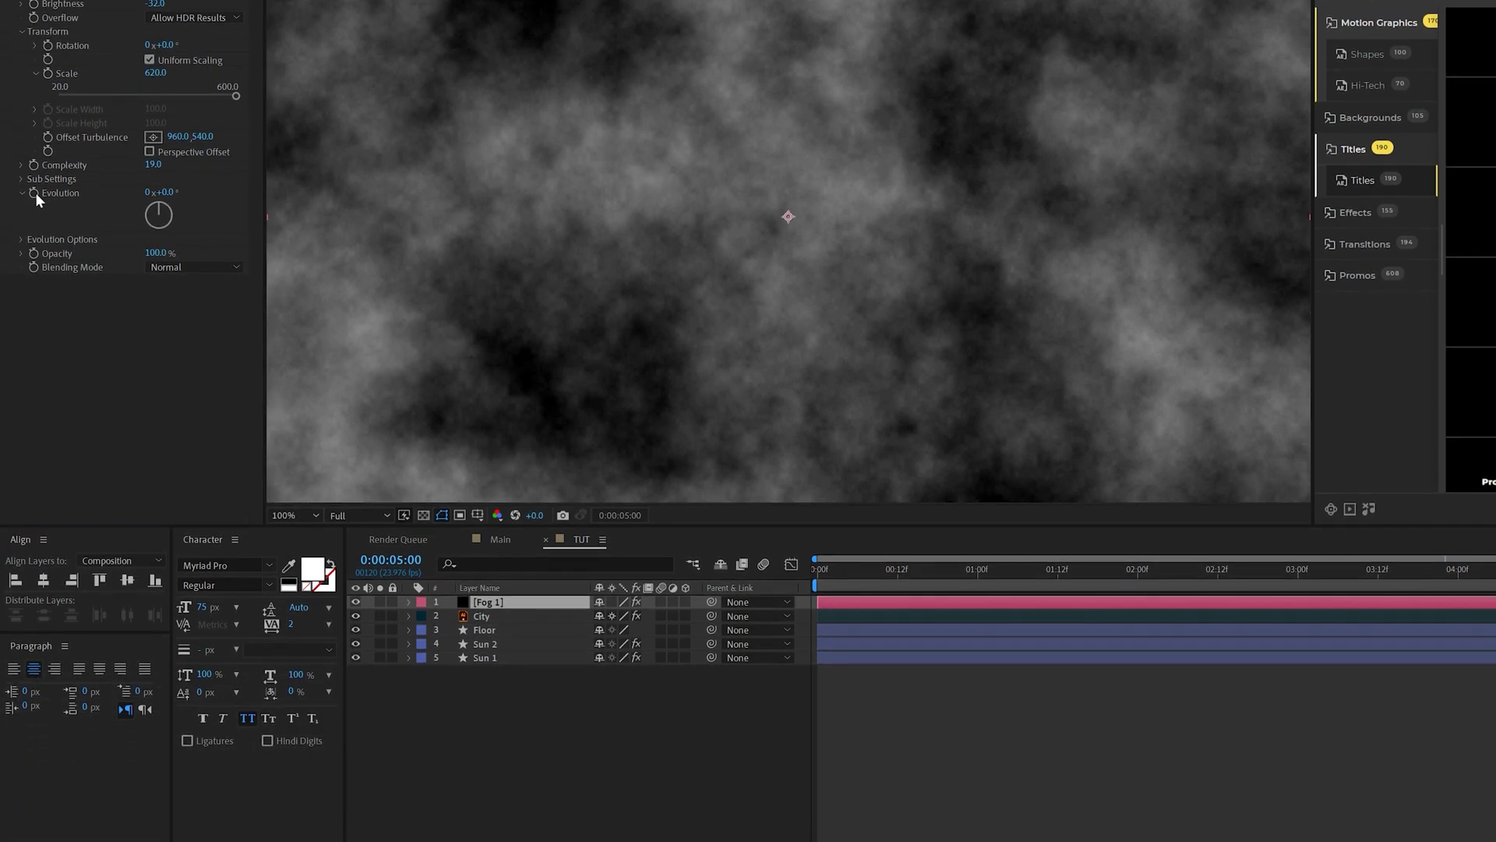
pyautogui.keyDown('alt'); pyautogui.click(33, 194); pyautogui.keyUp('alt')
pyautogui.write('time*200')
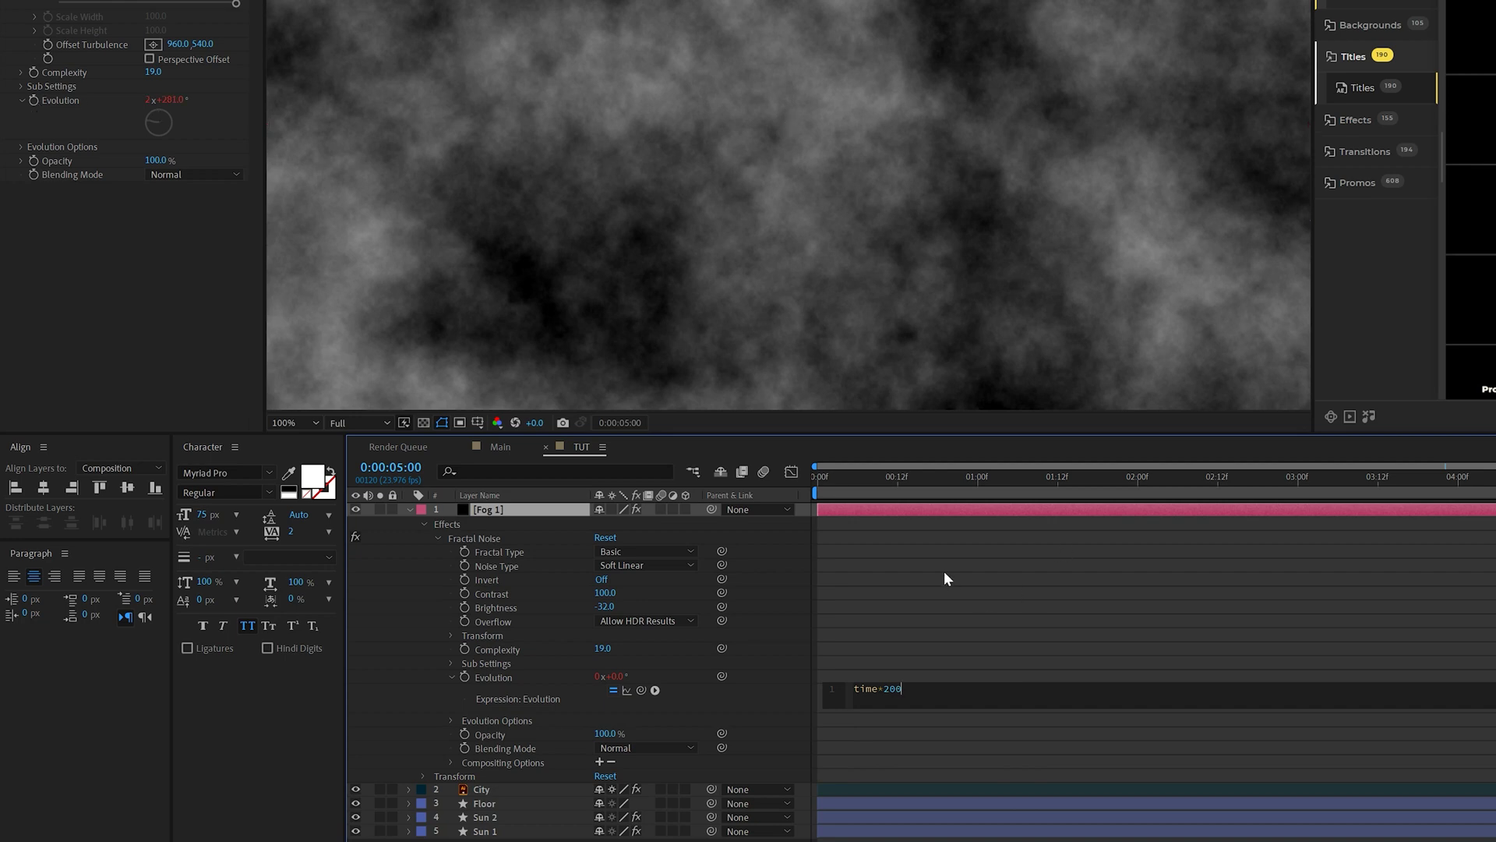
pyautogui.click(943, 570)
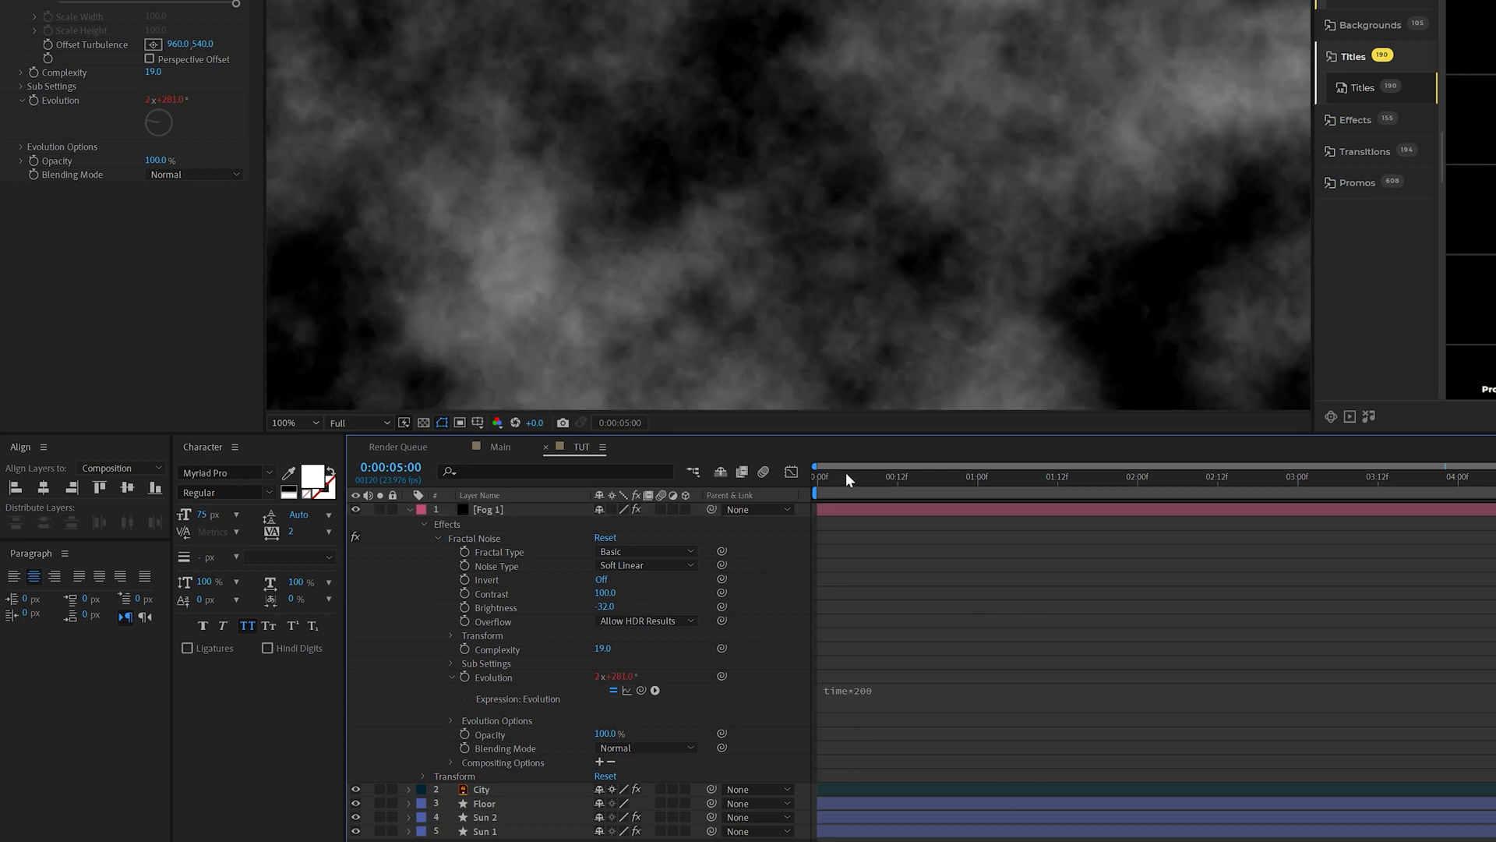
pyautogui.moveTo(845, 472); pyautogui.dragTo(1031, 485)
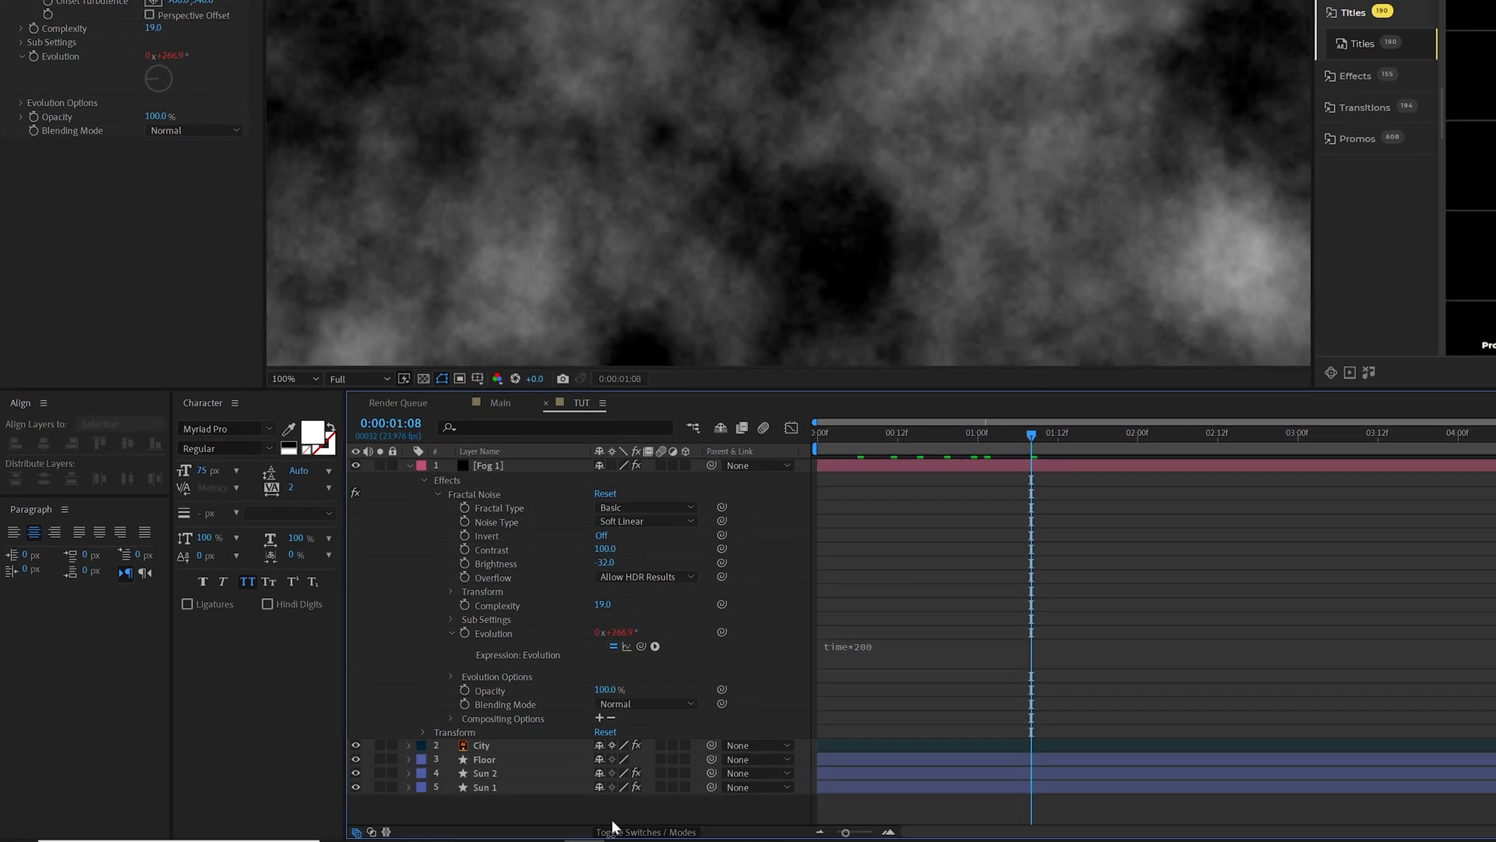
# Set Fog 1 to Screen blend mode and move it below the Floor layer
pyautogui.click(647, 831)
pyautogui.click(612, 465)
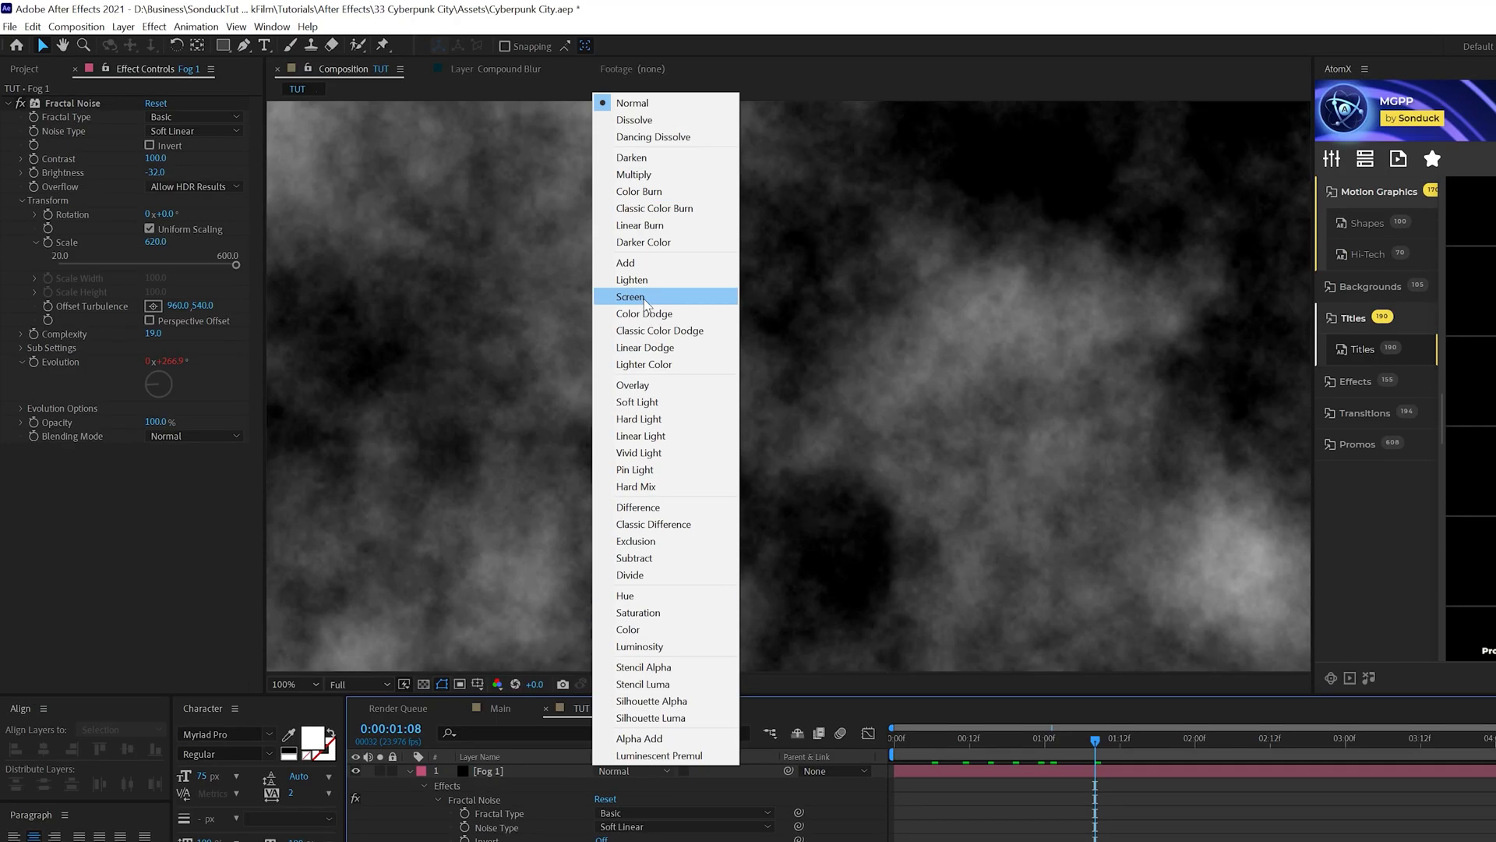
pyautogui.click(686, 295)
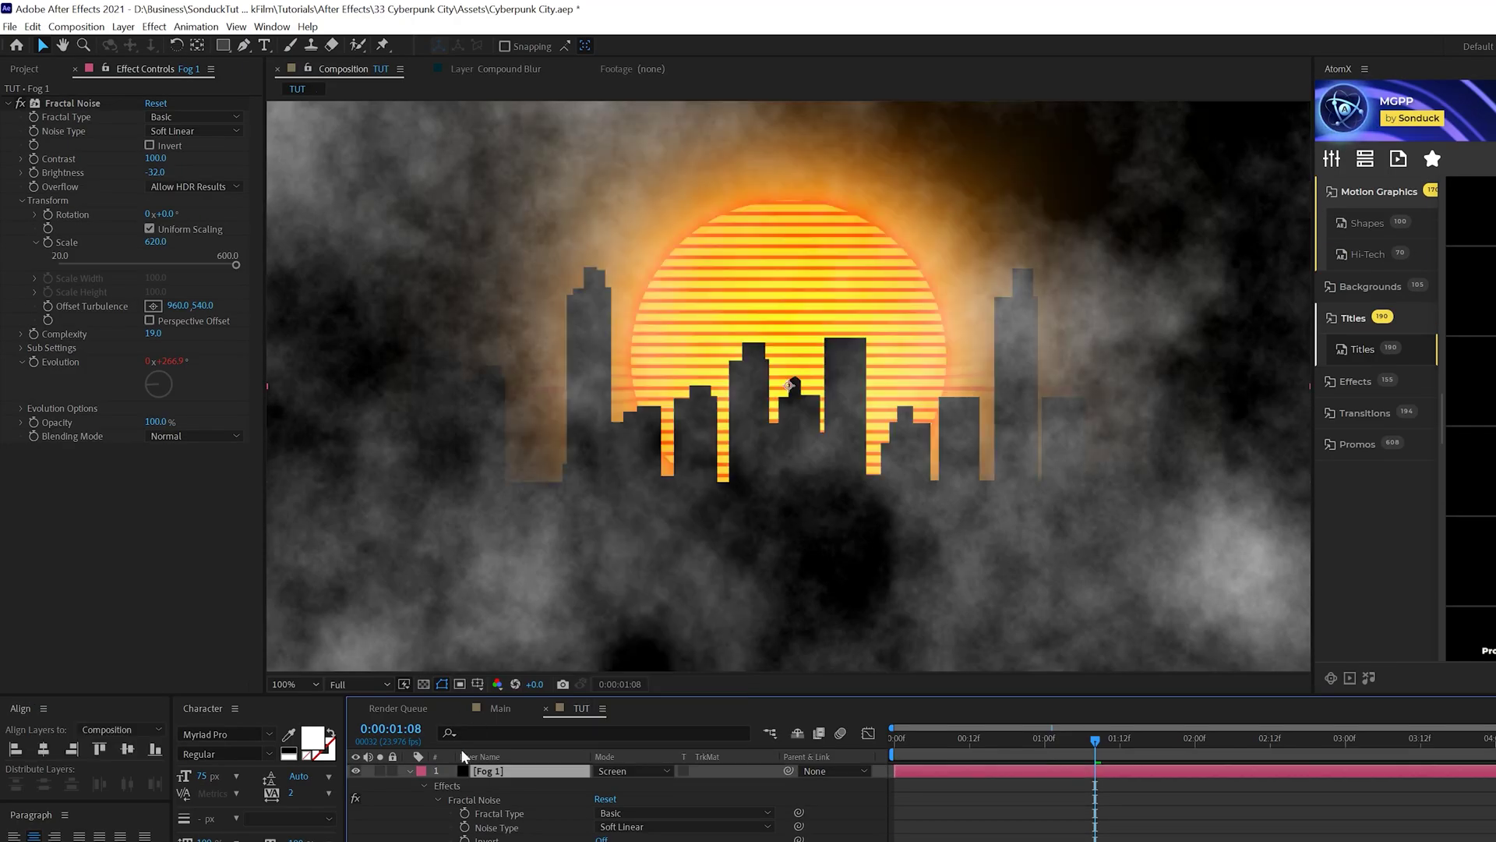
pyautogui.press('e')
pyautogui.moveTo(506, 775); pyautogui.dragTo(501, 808)
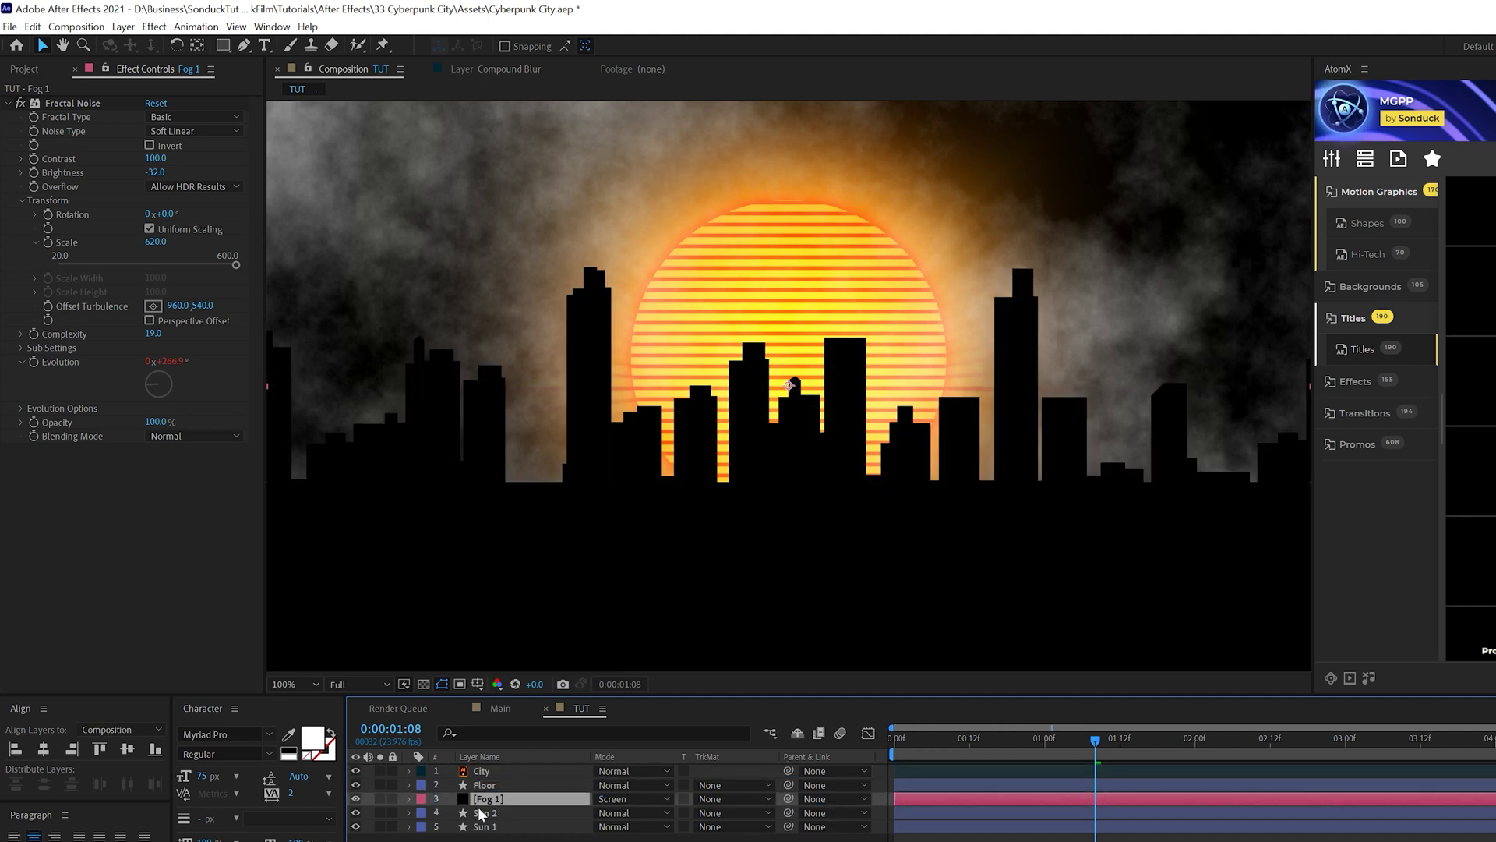
pyautogui.click(155, 27)
# Add Curves to the fog, darken the RGB midtones and boost the red channel
pyautogui.moveTo(204, 202)
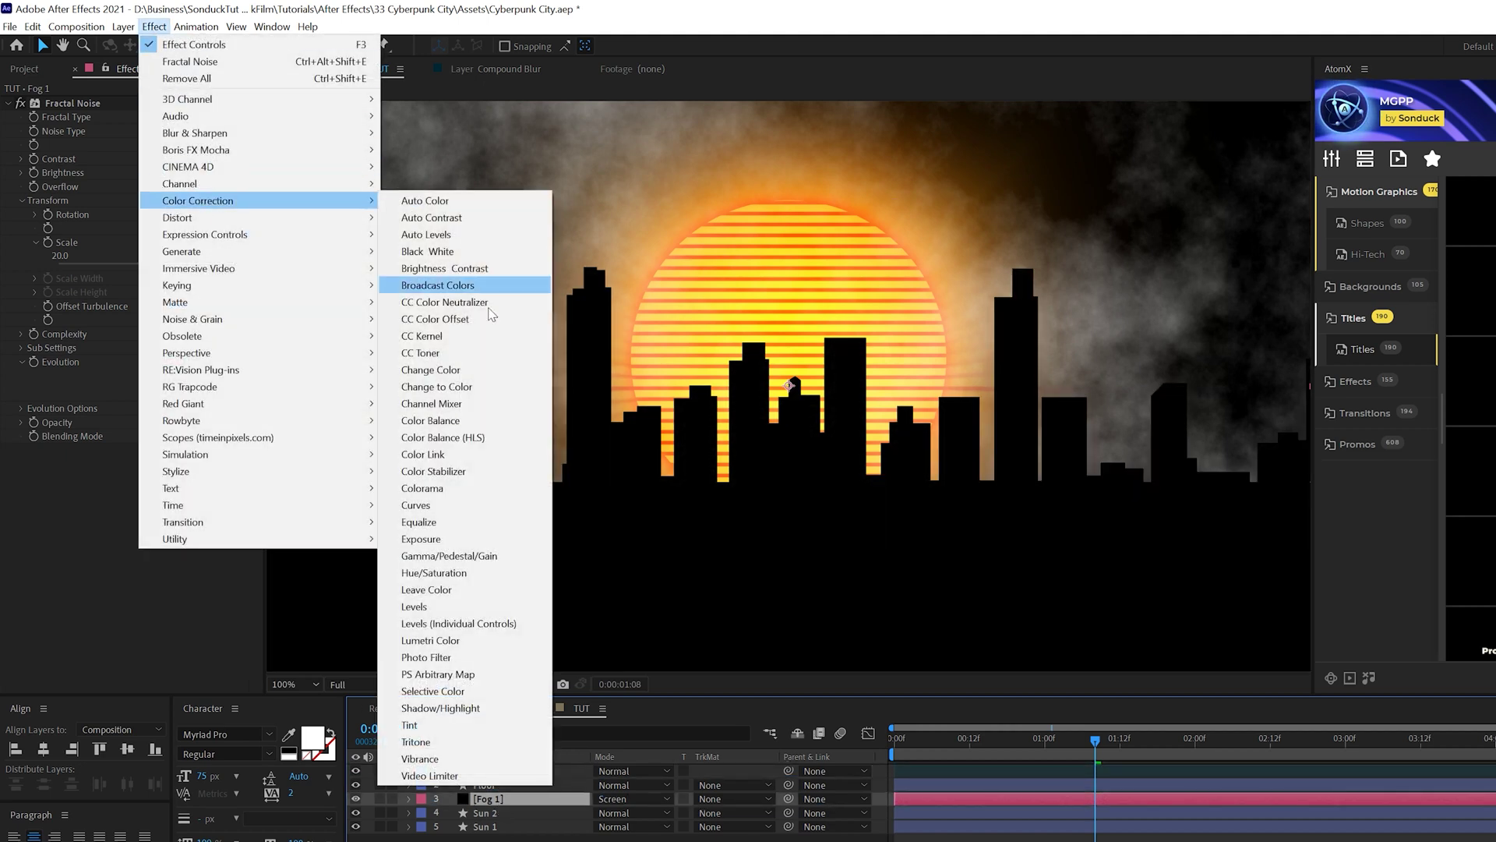
pyautogui.click(421, 506)
pyautogui.moveTo(136, 553); pyautogui.dragTo(152, 557)
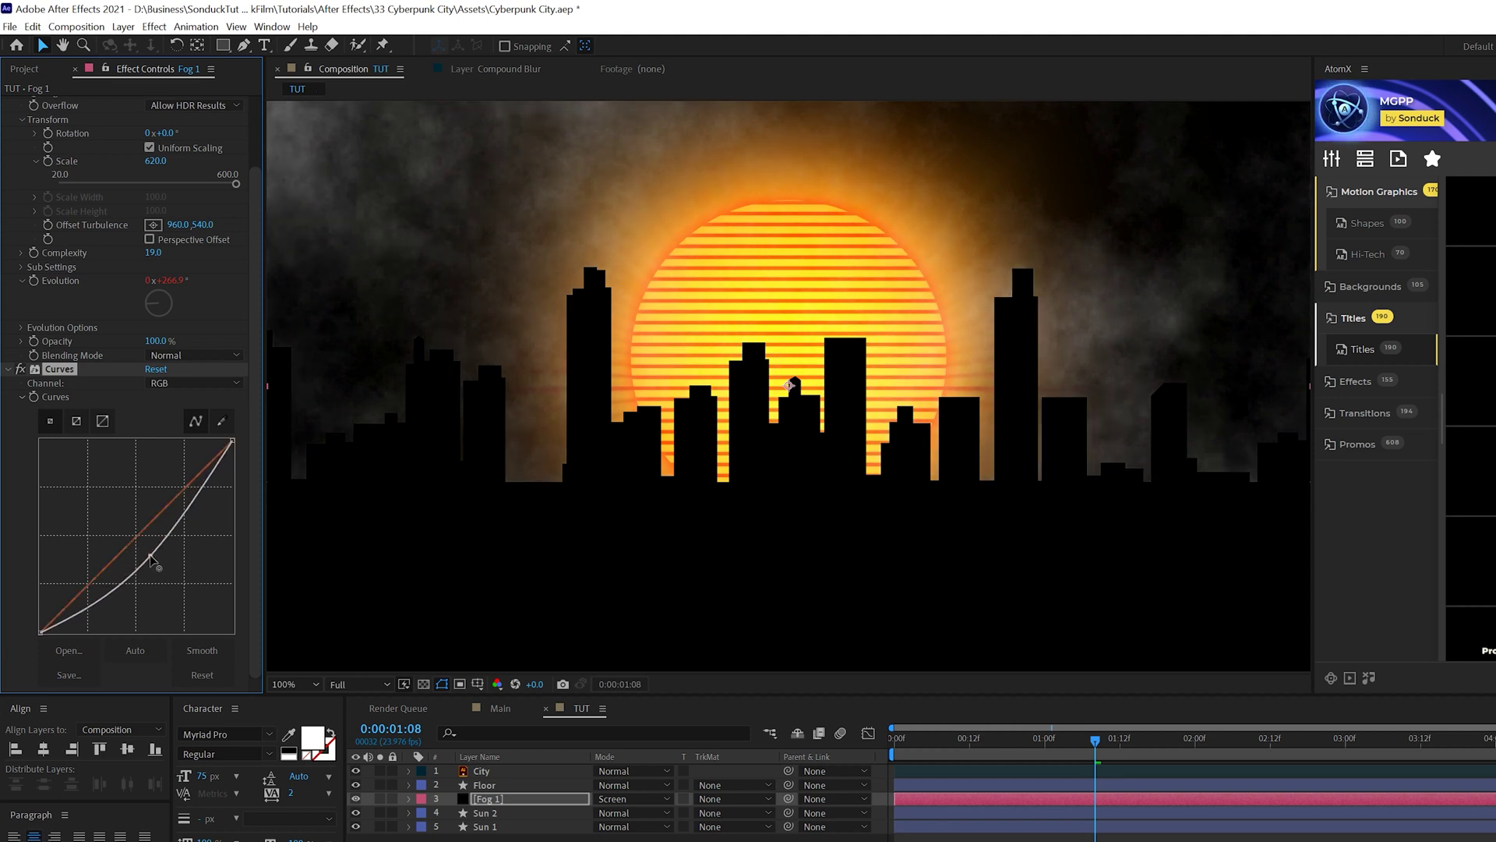
pyautogui.click(168, 382)
pyautogui.click(166, 415)
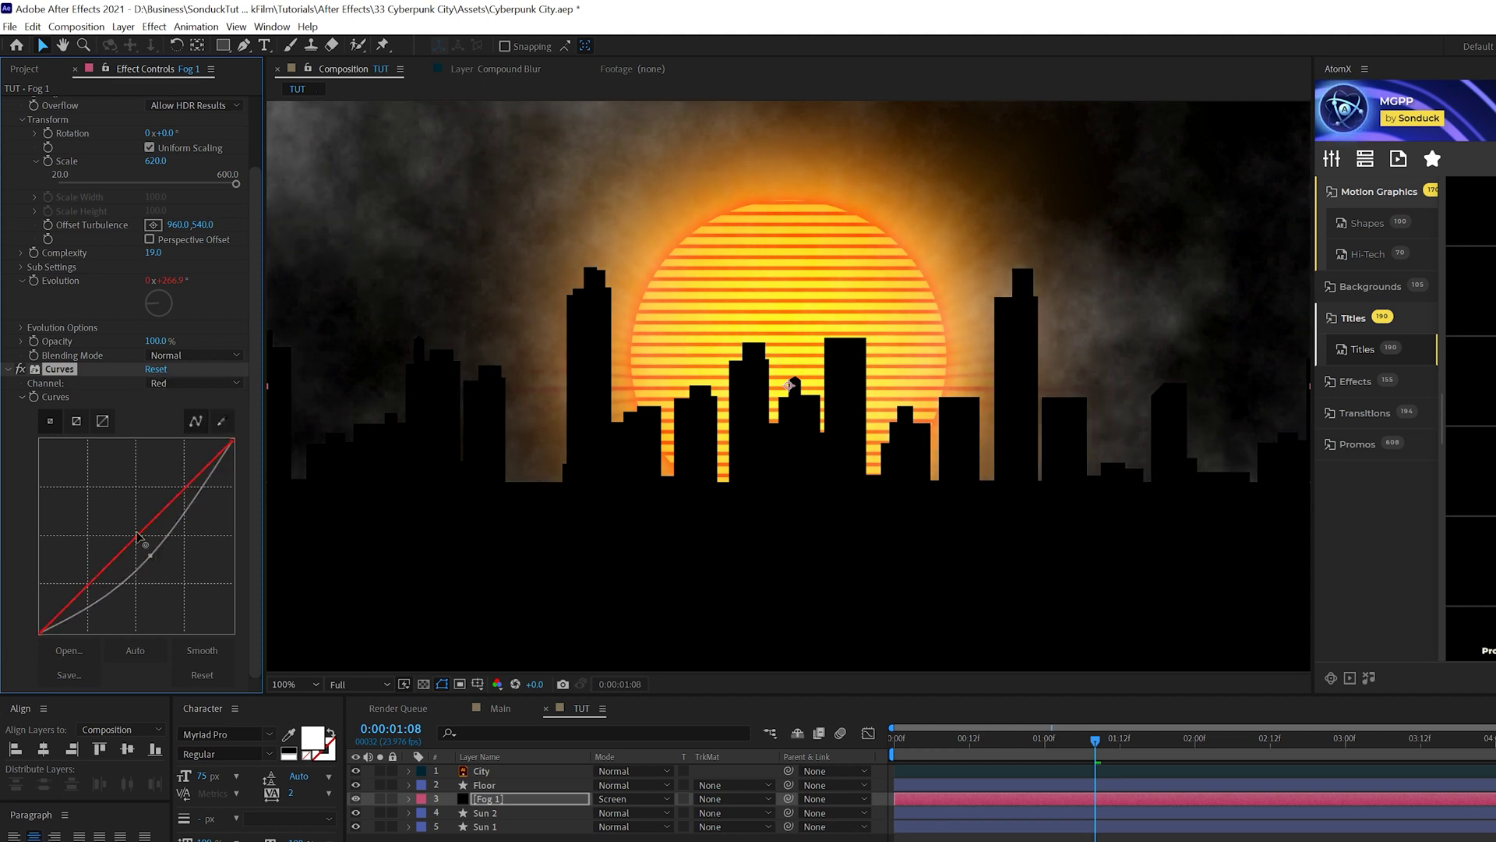
pyautogui.moveTo(138, 534); pyautogui.dragTo(128, 520)
# Lower the green and blue curves so the fog turns orange-brown
pyautogui.click(168, 383)
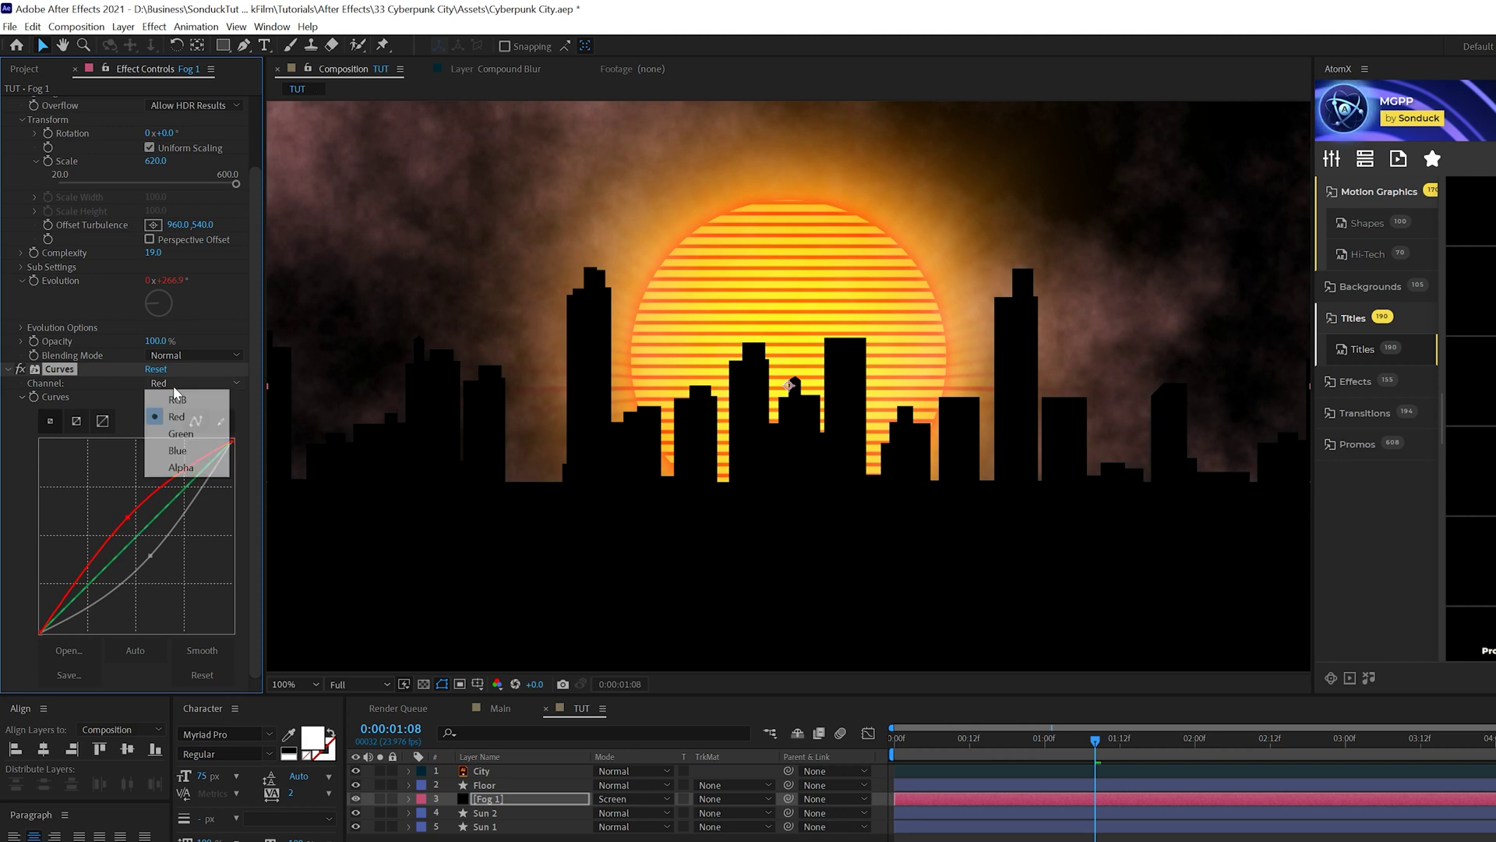
pyautogui.click(165, 429)
pyautogui.moveTo(136, 536); pyautogui.dragTo(153, 544)
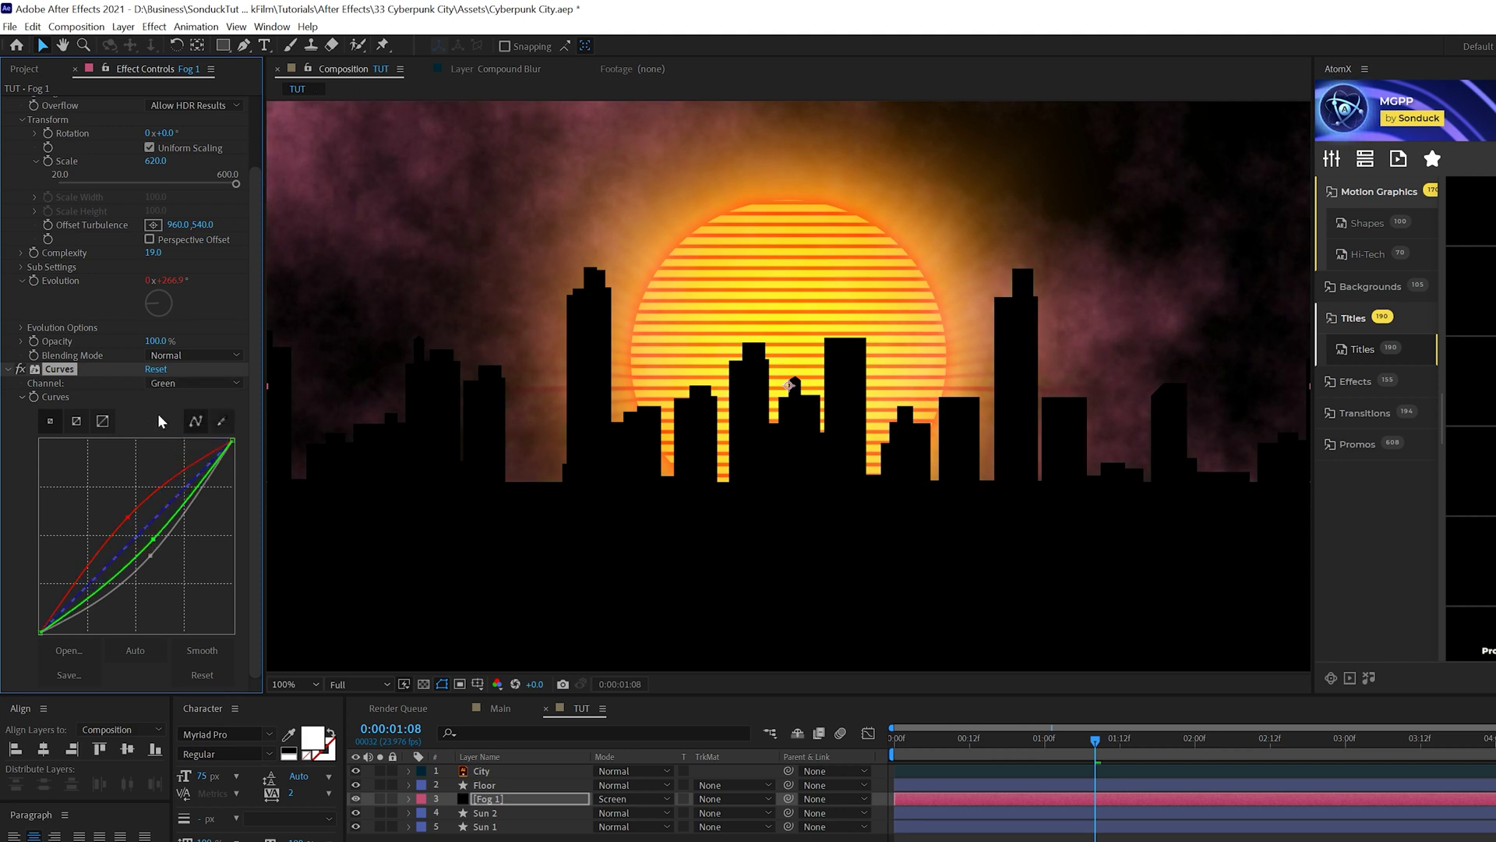
pyautogui.click(168, 382)
pyautogui.click(166, 443)
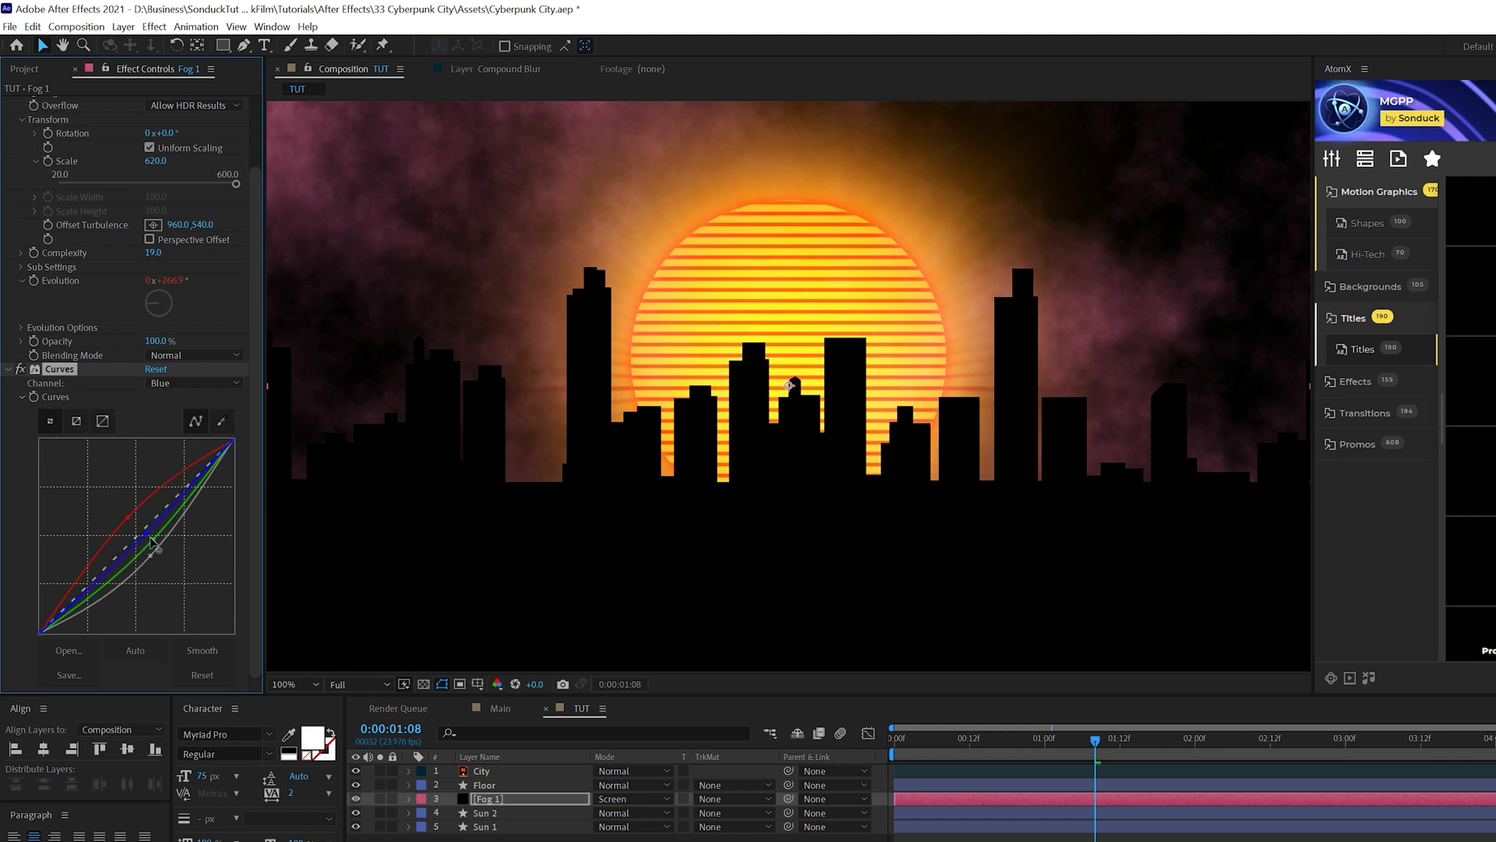
pyautogui.moveTo(150, 539); pyautogui.dragTo(160, 549)
pyautogui.click(573, 648)
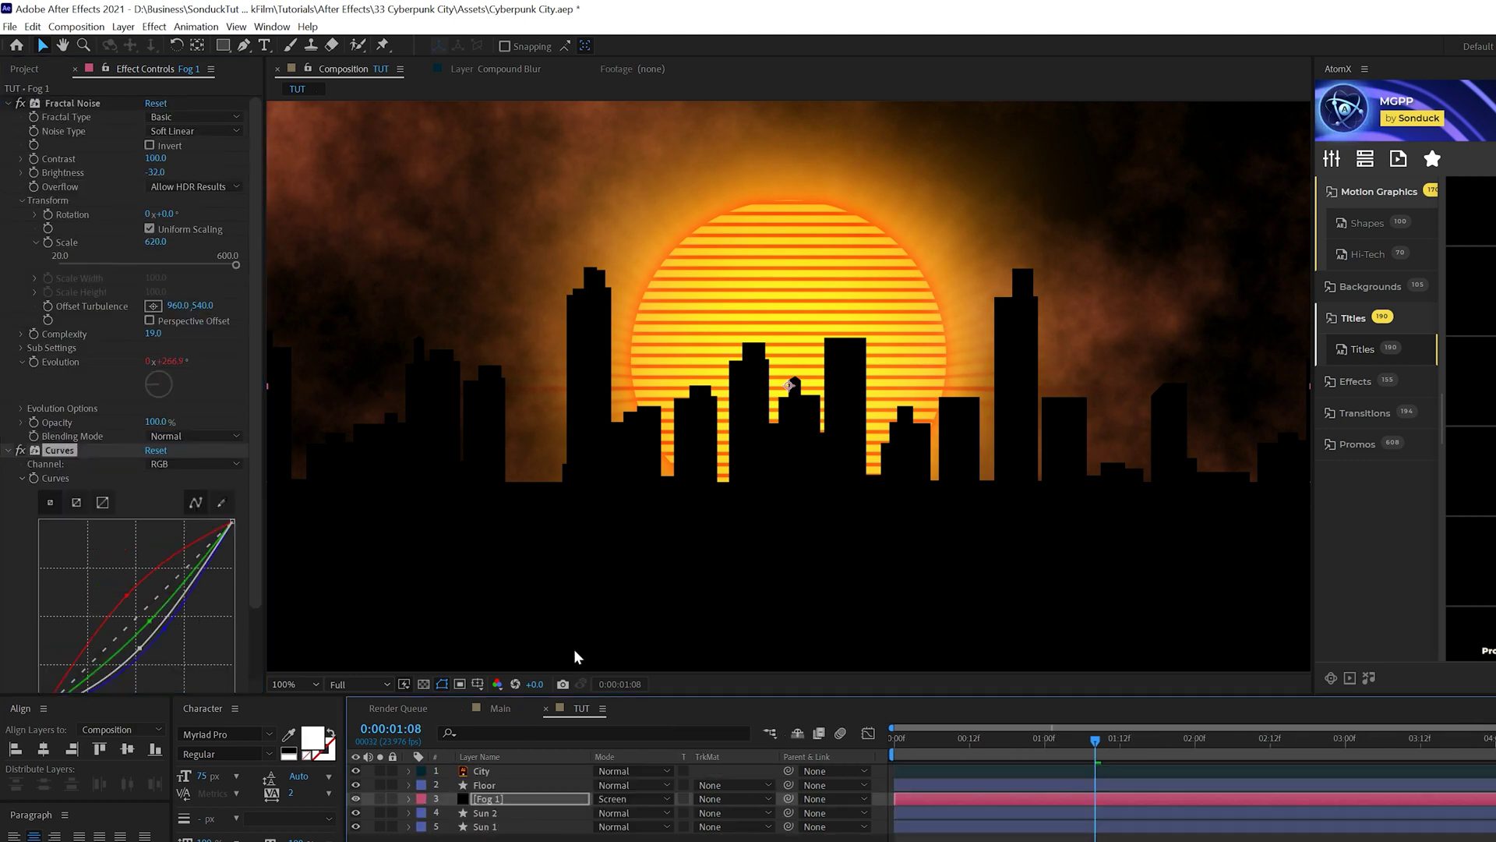
# Mask Fog 1 with an ellipse around the sun, feathered 235 pixels
pyautogui.moveTo(221, 45); pyautogui.dragTo(307, 92)
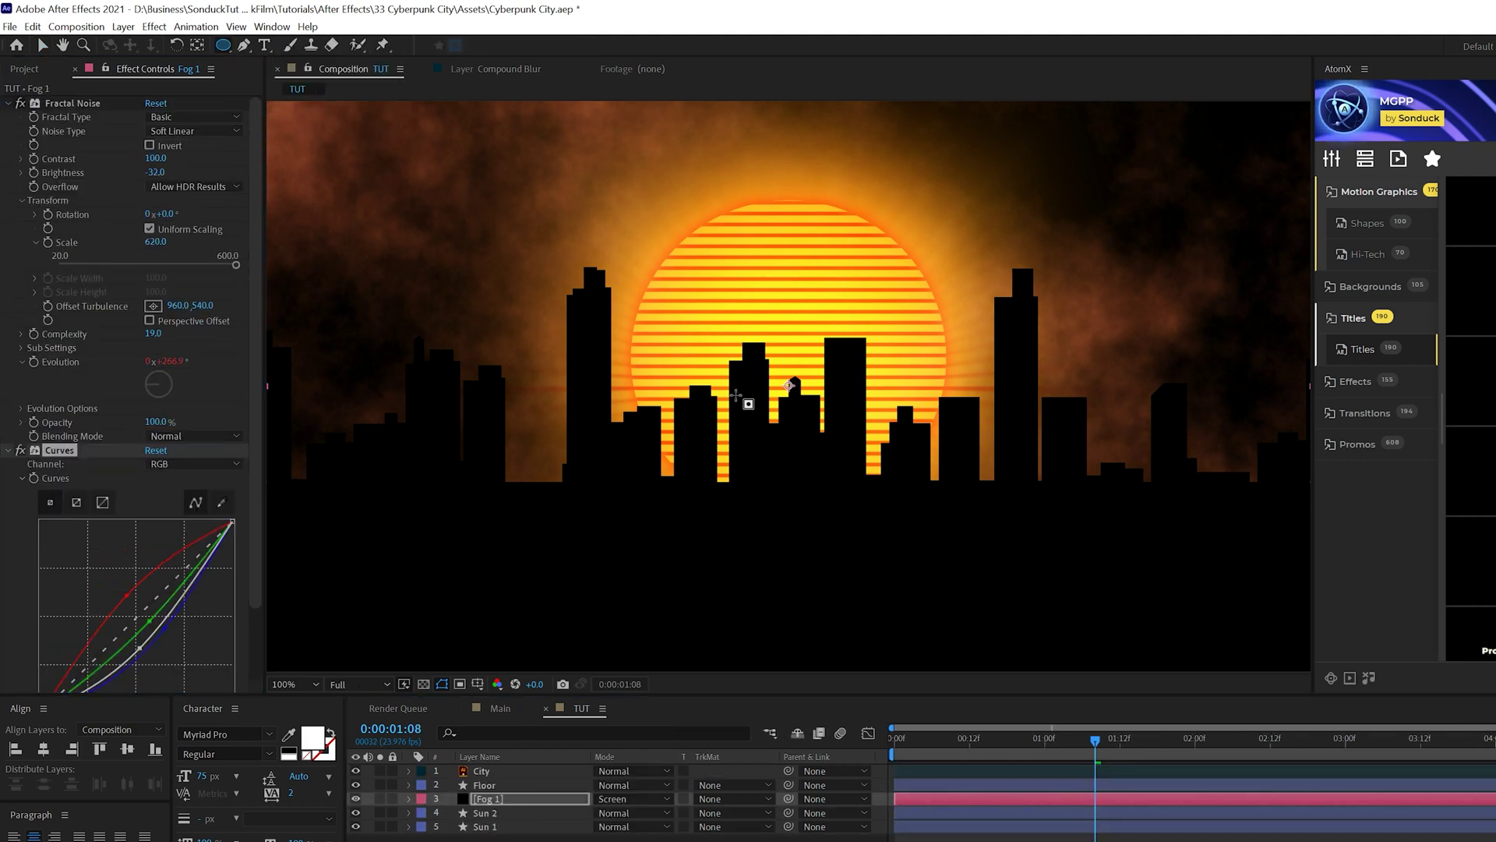
pyautogui.moveTo(789, 385); pyautogui.dragTo(1114, 686)
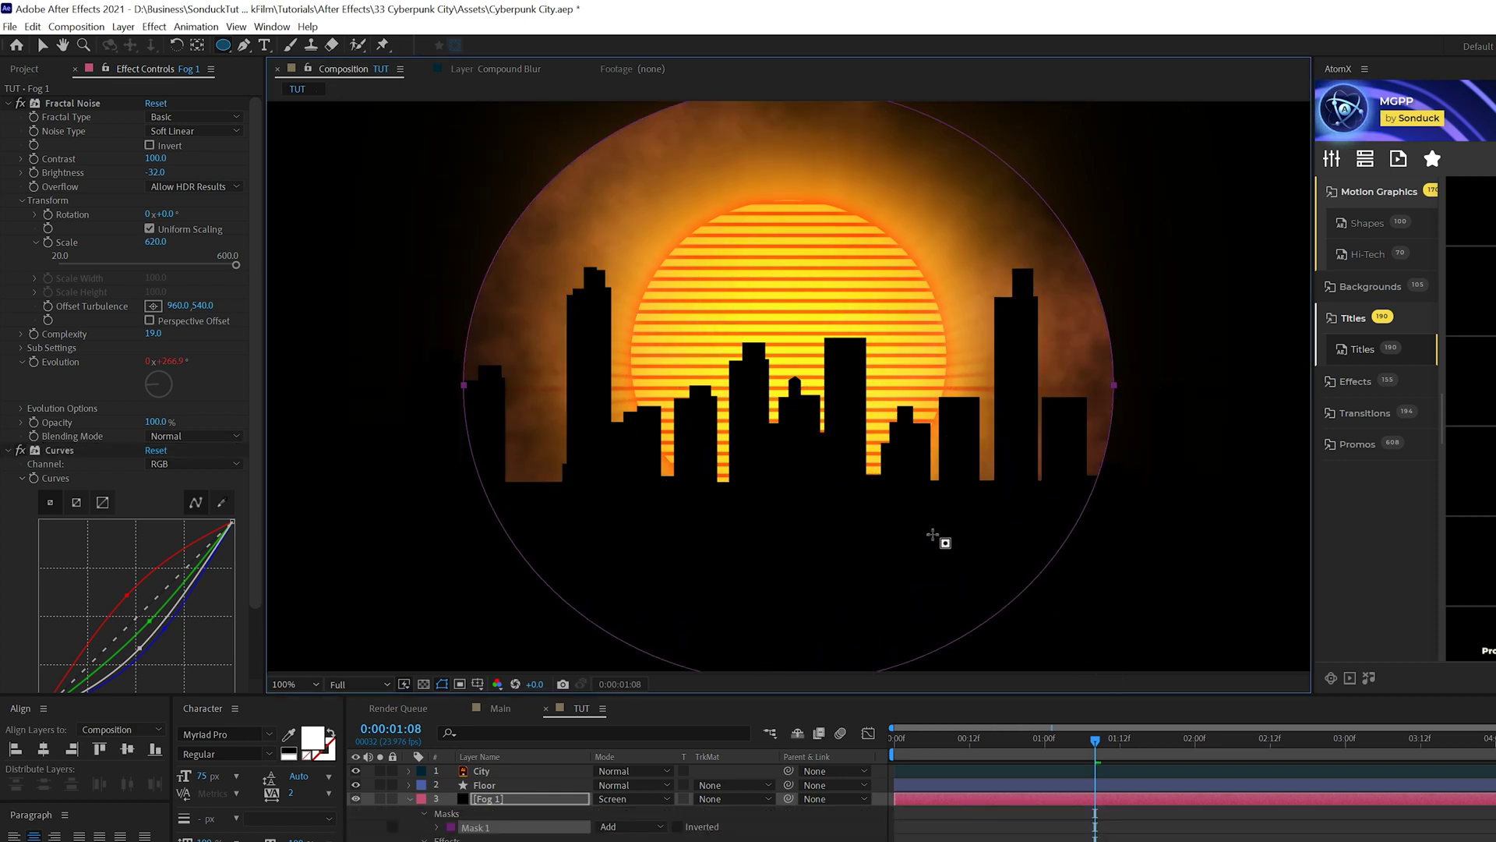
pyautogui.press('f')
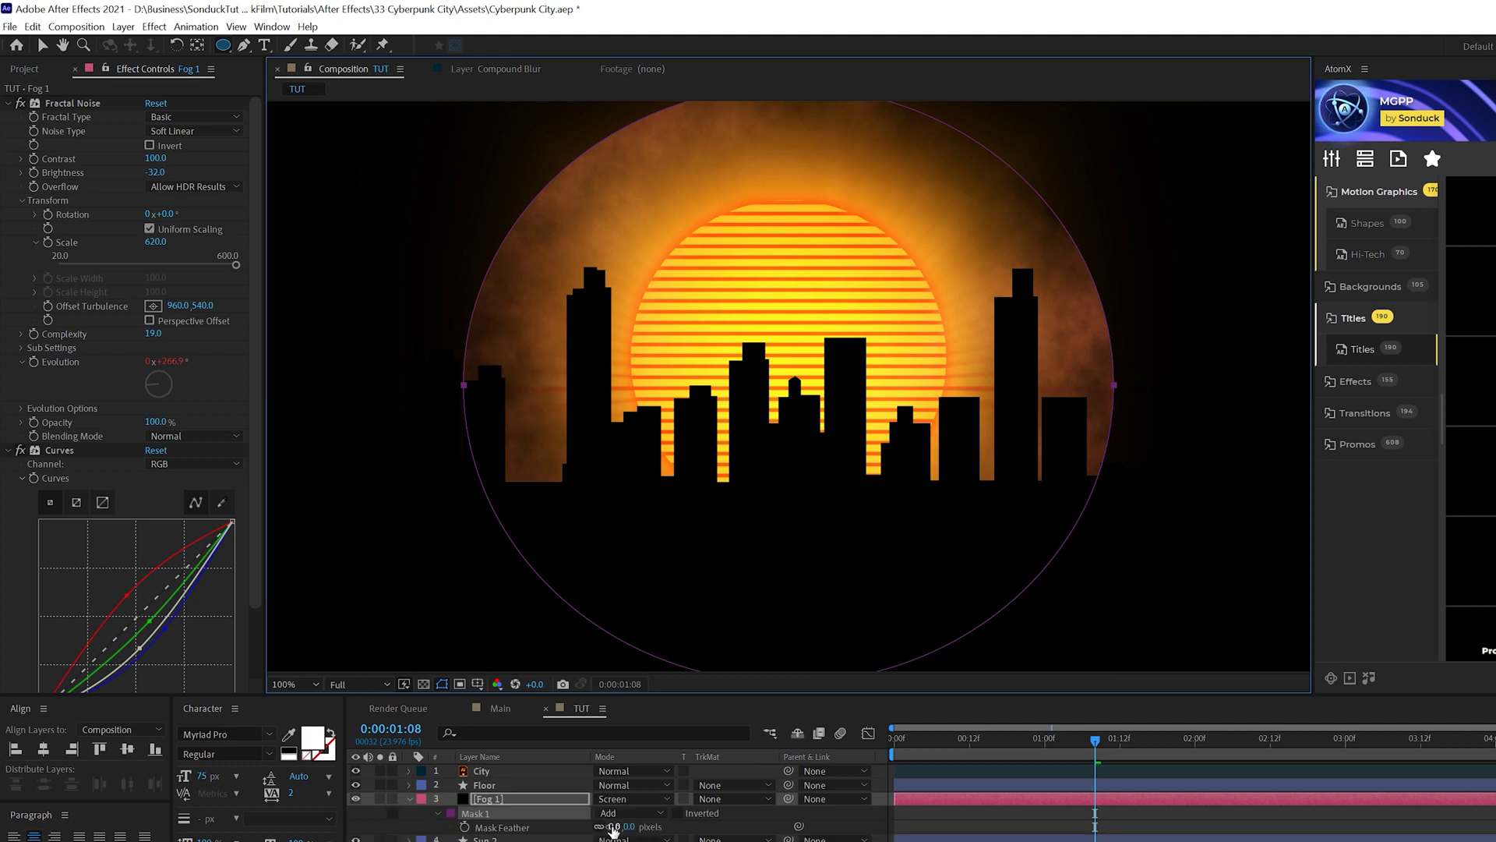
pyautogui.moveTo(613, 828); pyautogui.dragTo(977, 841)
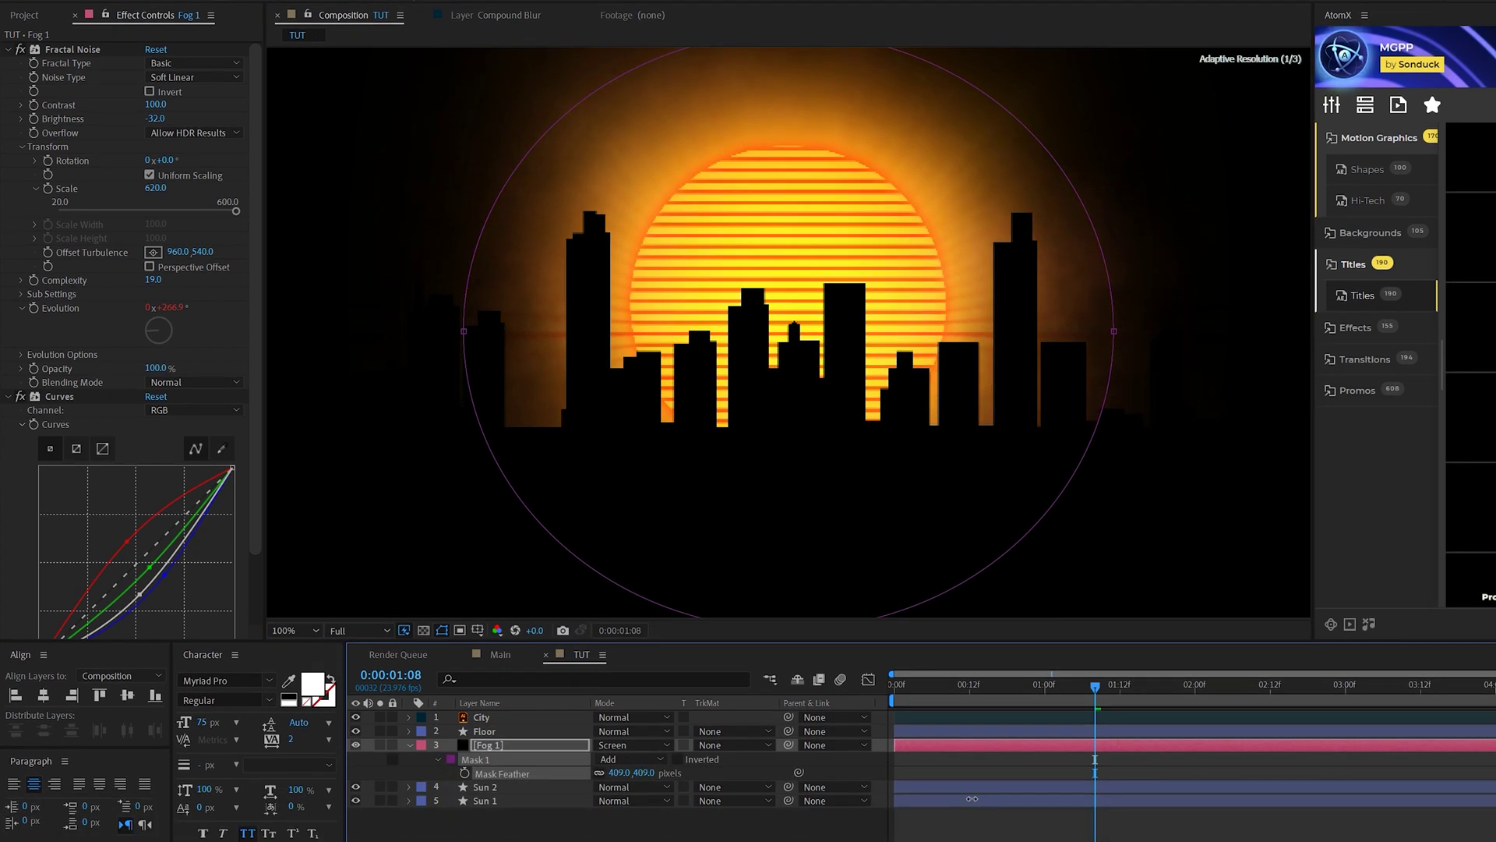
pyautogui.moveTo(866, 777); pyautogui.dragTo(845, 777)
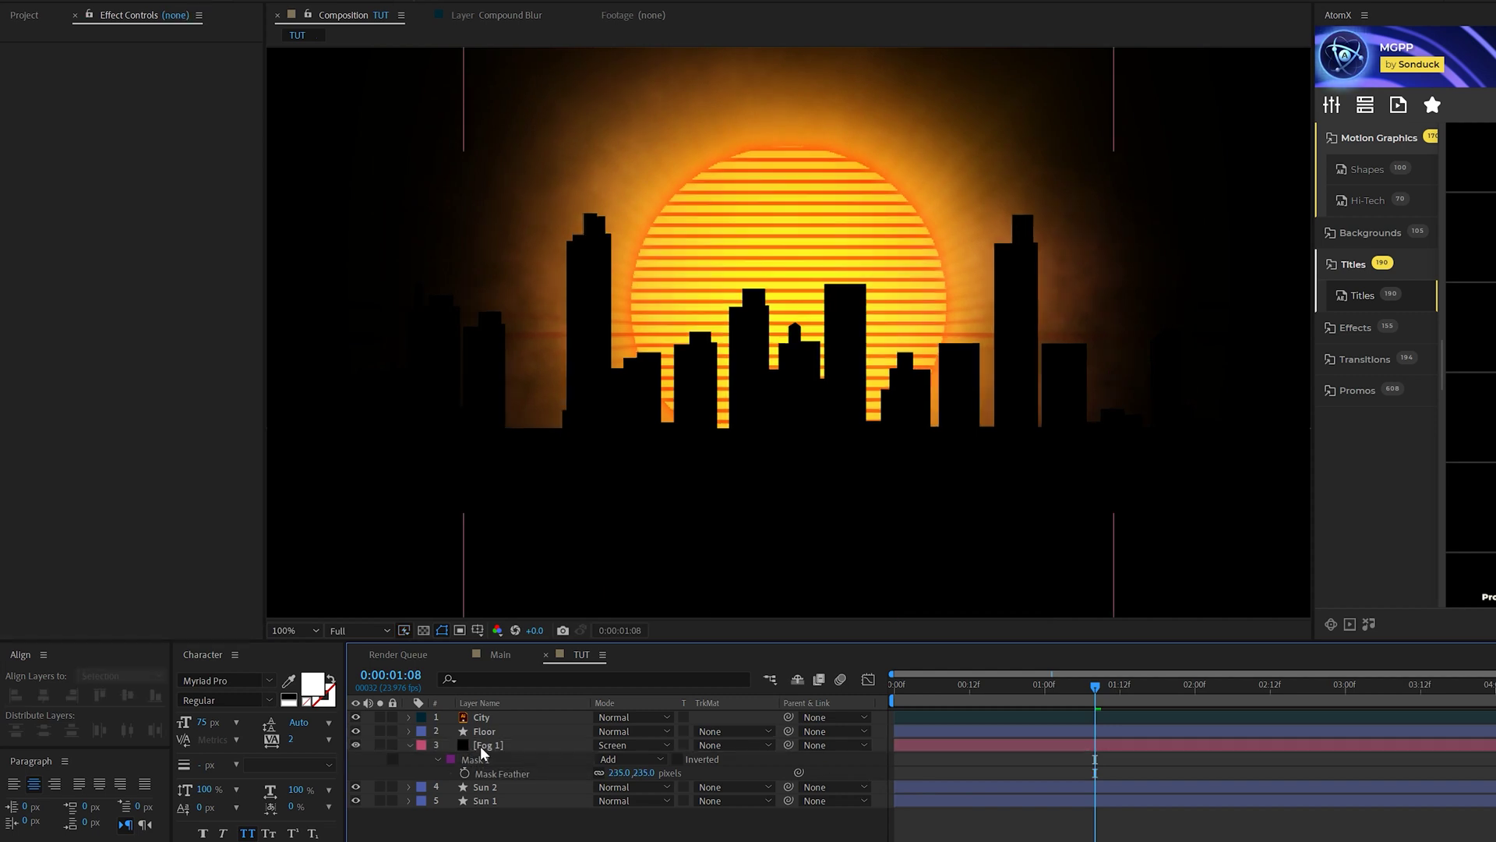
# Duplicate the Fog 1 layer to thicken the fog
pyautogui.click(480, 746)
pyautogui.hotkey('ctrl', 'd')
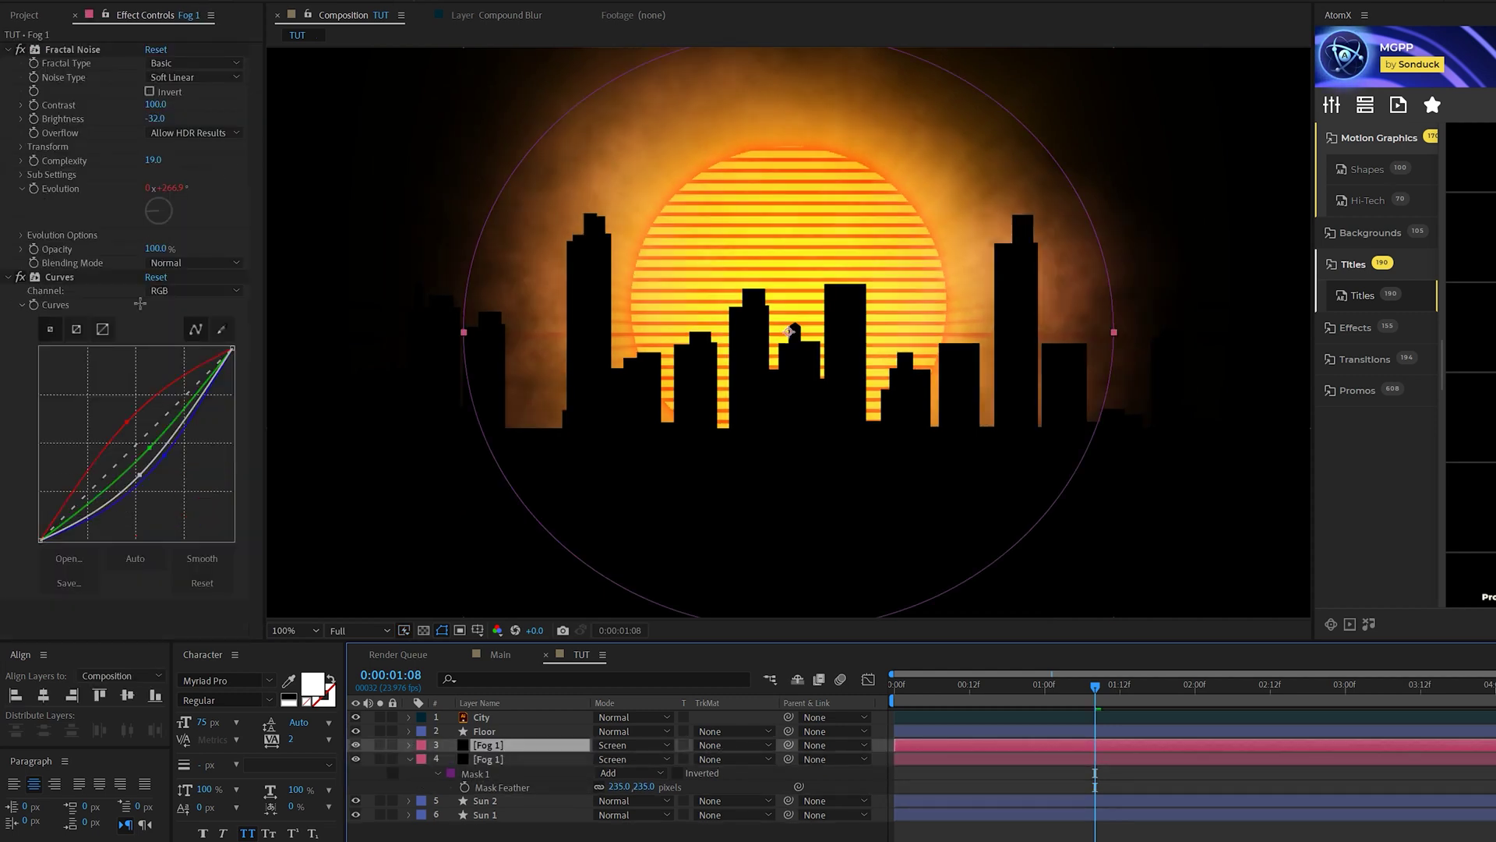
pyautogui.click(21, 148)
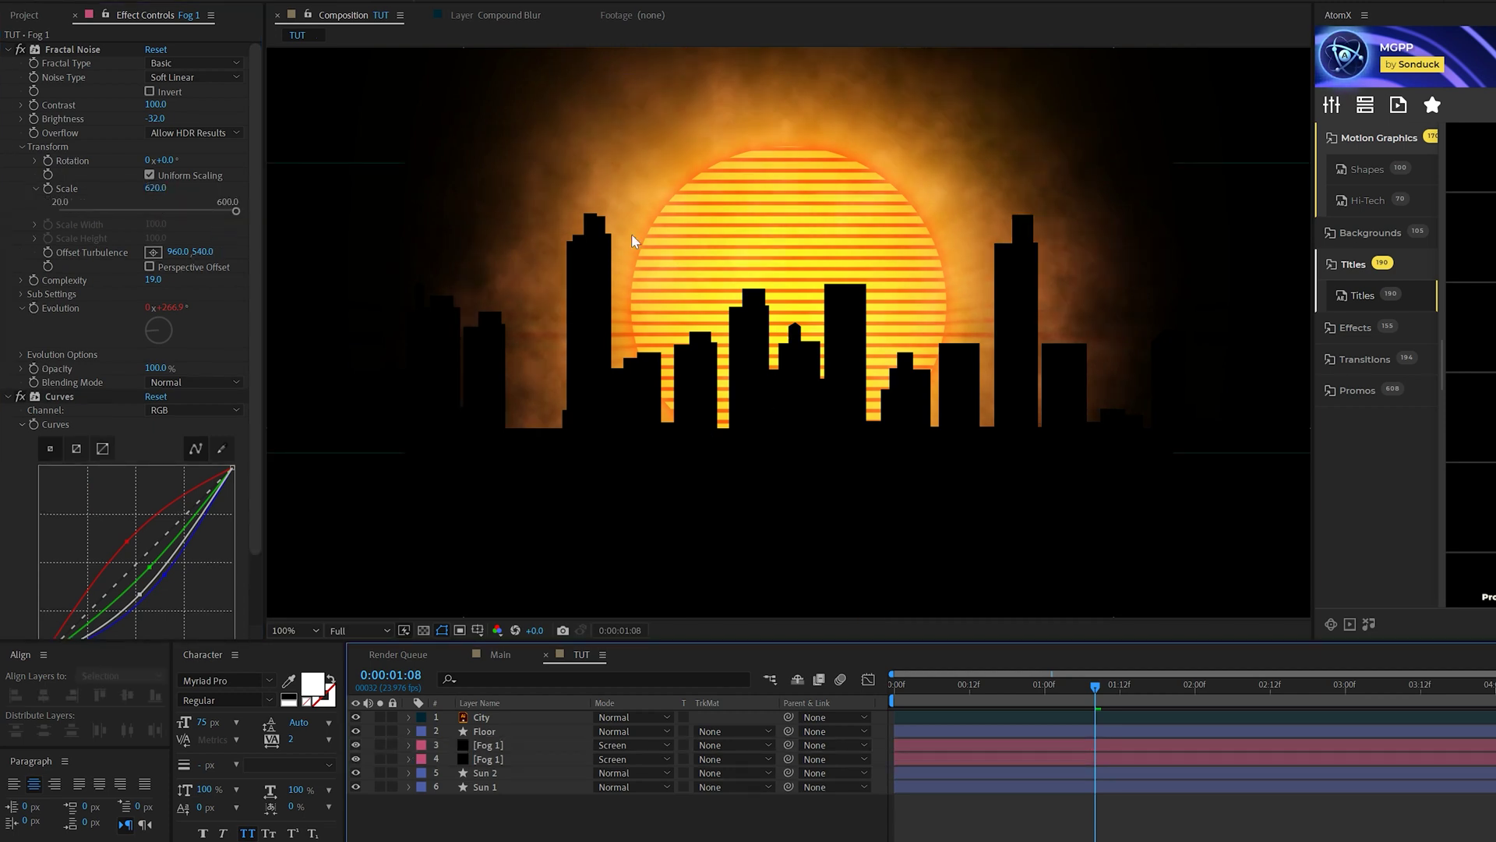
pyautogui.click(123, 0)
# Create a white (ffffff) solid layer named Stars
pyautogui.moveTo(136, 8)
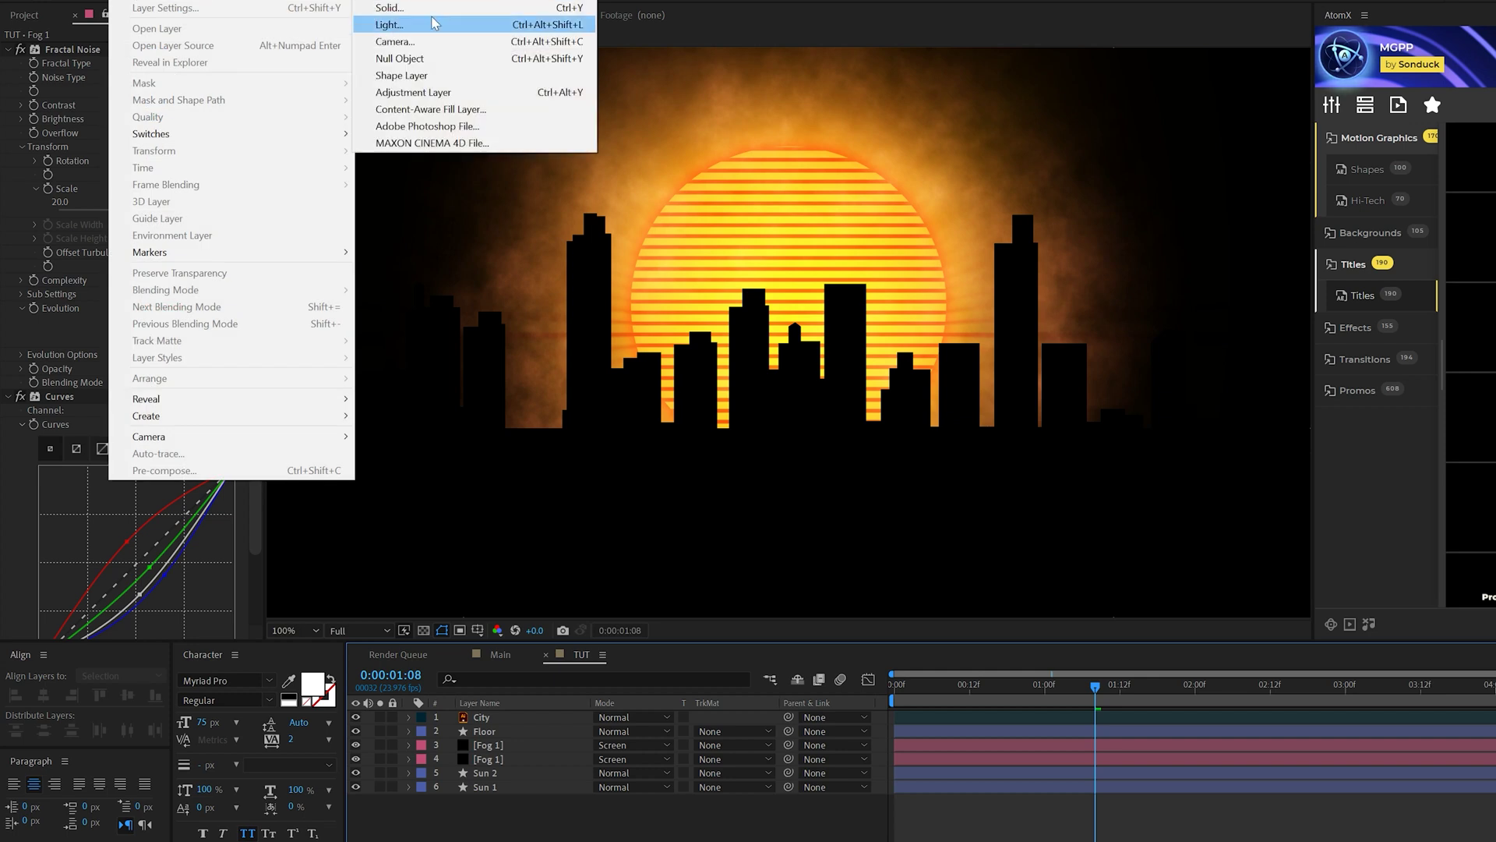
pyautogui.click(386, 13)
pyautogui.click(1106, 713)
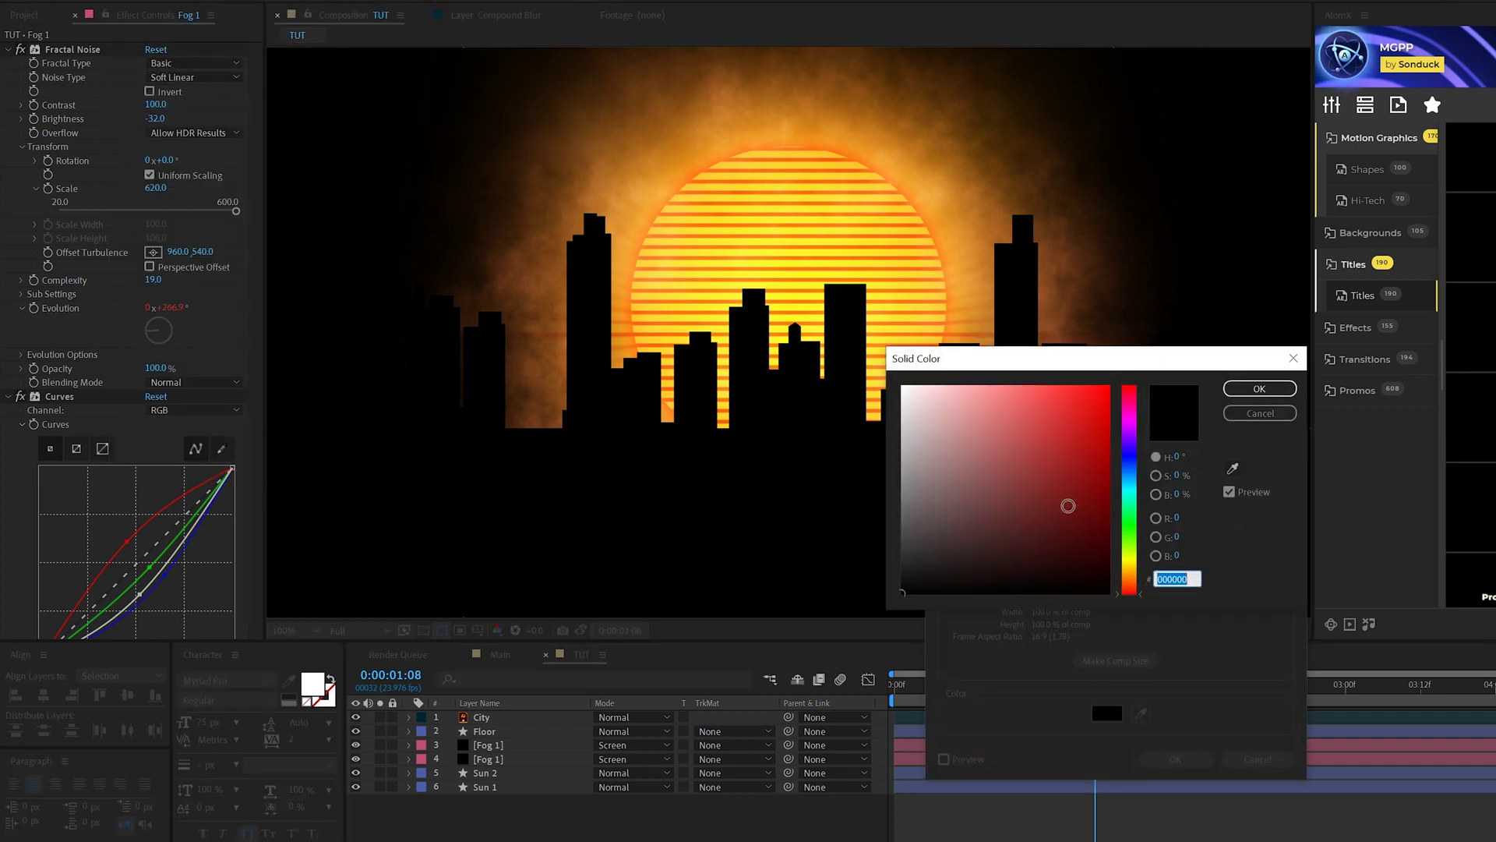
pyautogui.write('ffffff')
pyautogui.click(1260, 386)
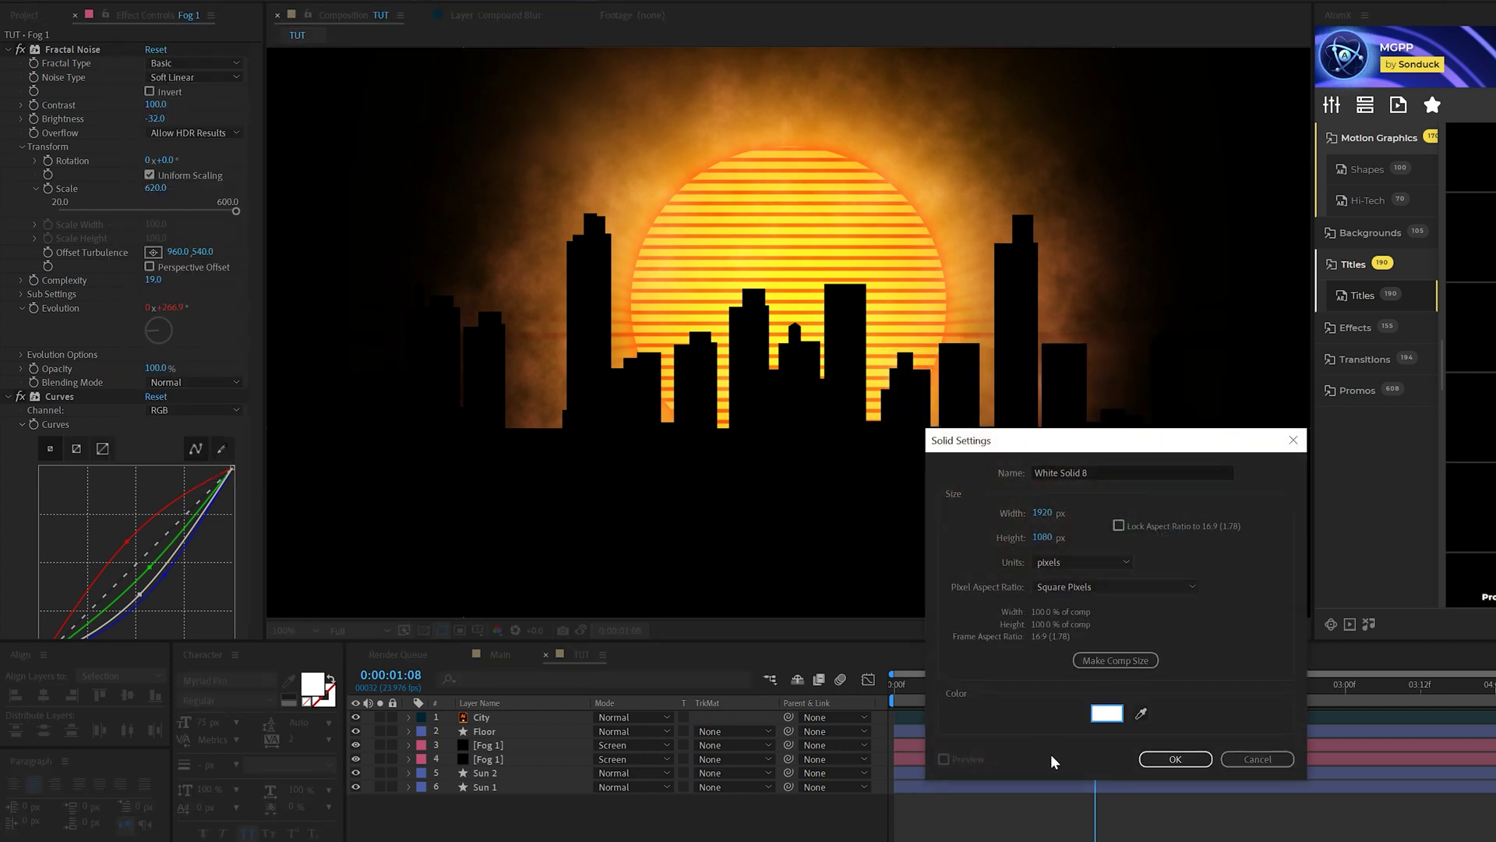
pyautogui.click(1111, 471)
pyautogui.write('Stars')
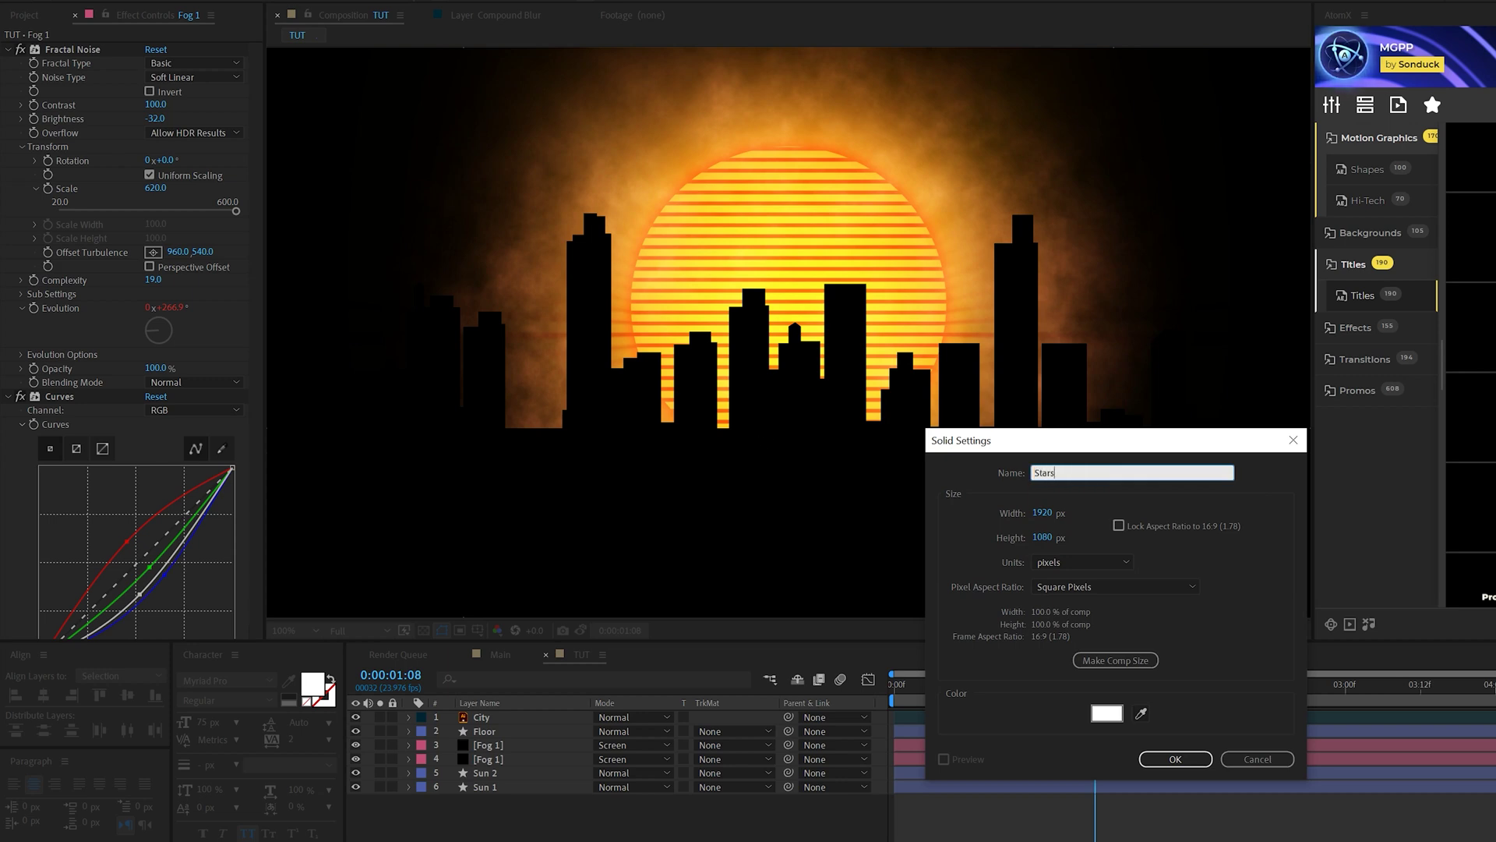
pyautogui.press('Return')
# Apply CC Star Burst with Scatter 50 and Speed 0 so the stars stay still
pyautogui.click(155, 25)
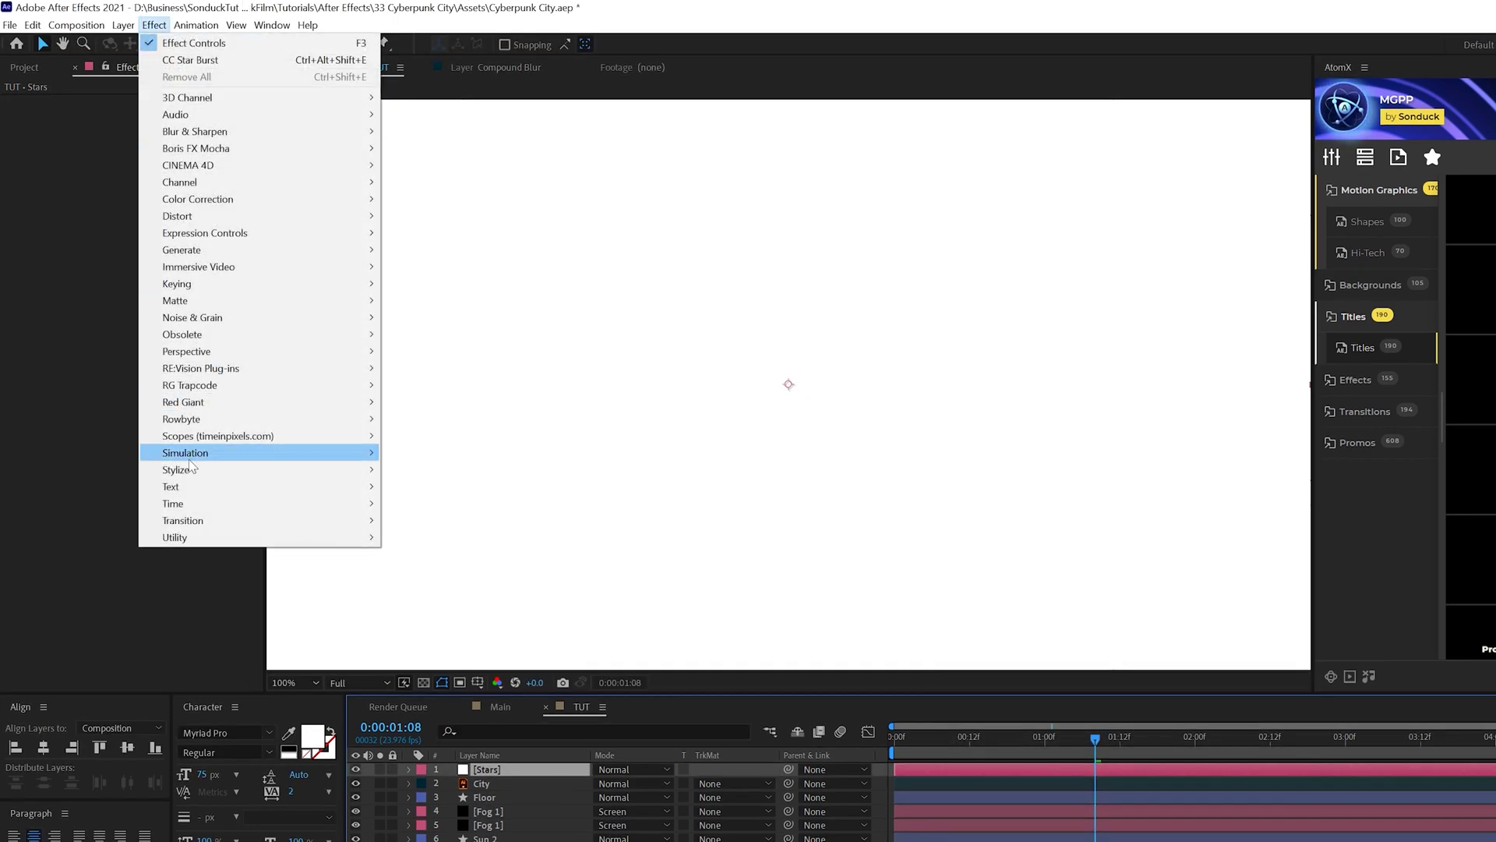
pyautogui.moveTo(187, 453)
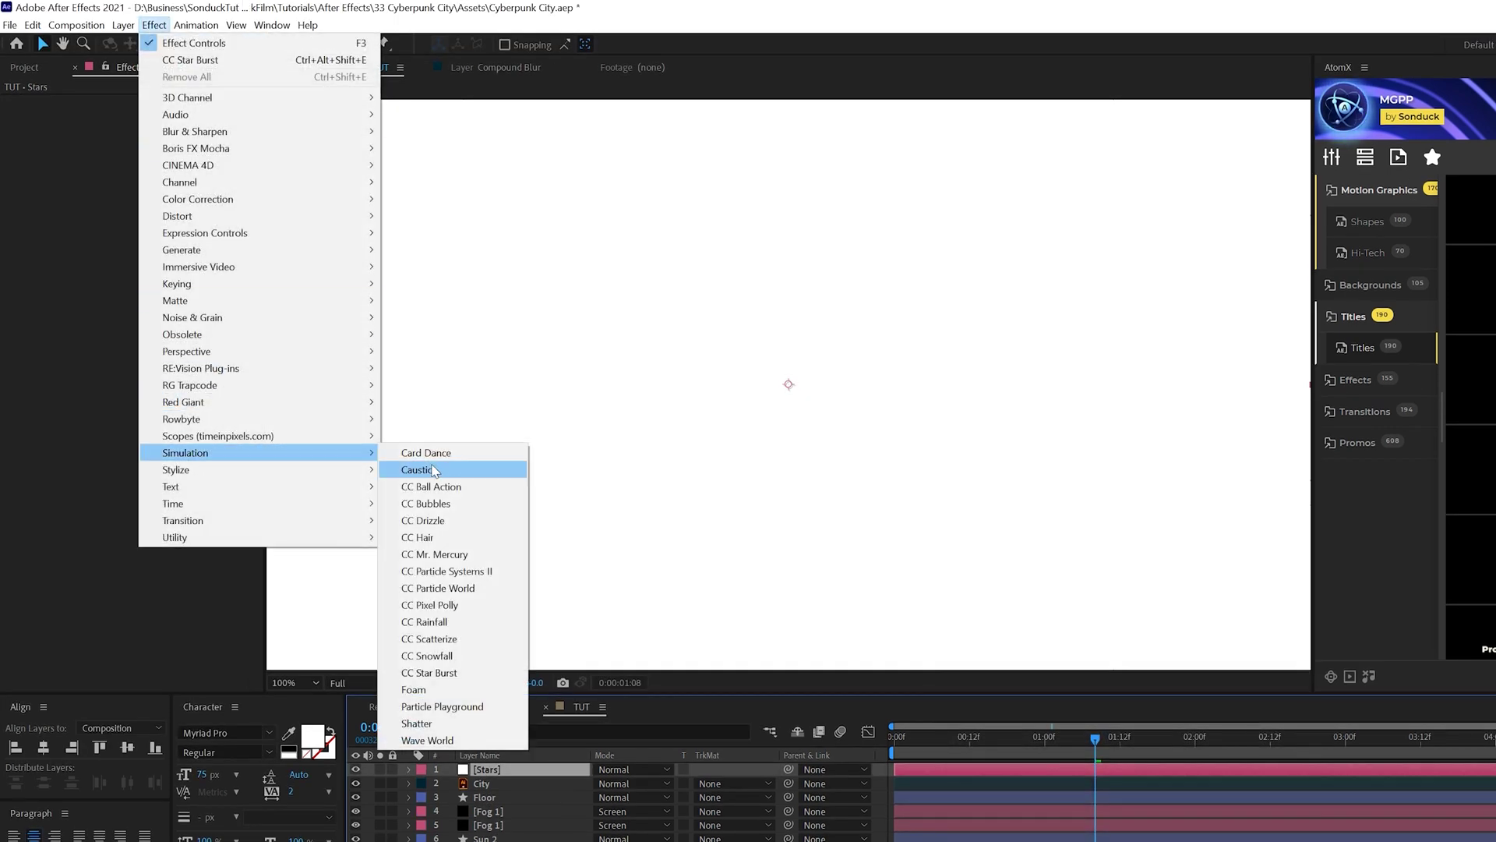
pyautogui.click(436, 672)
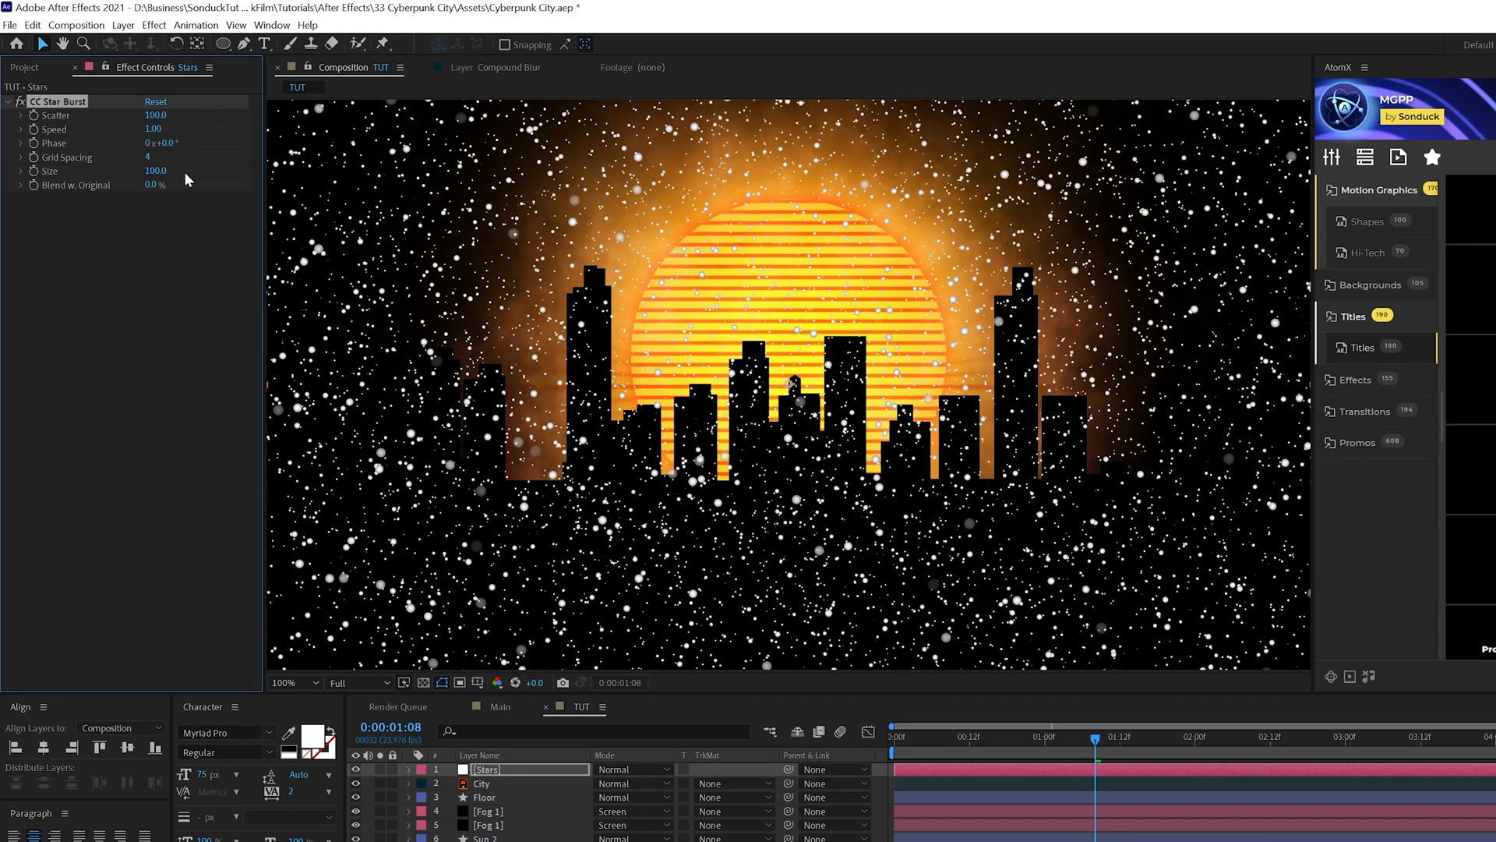
pyautogui.write('5')
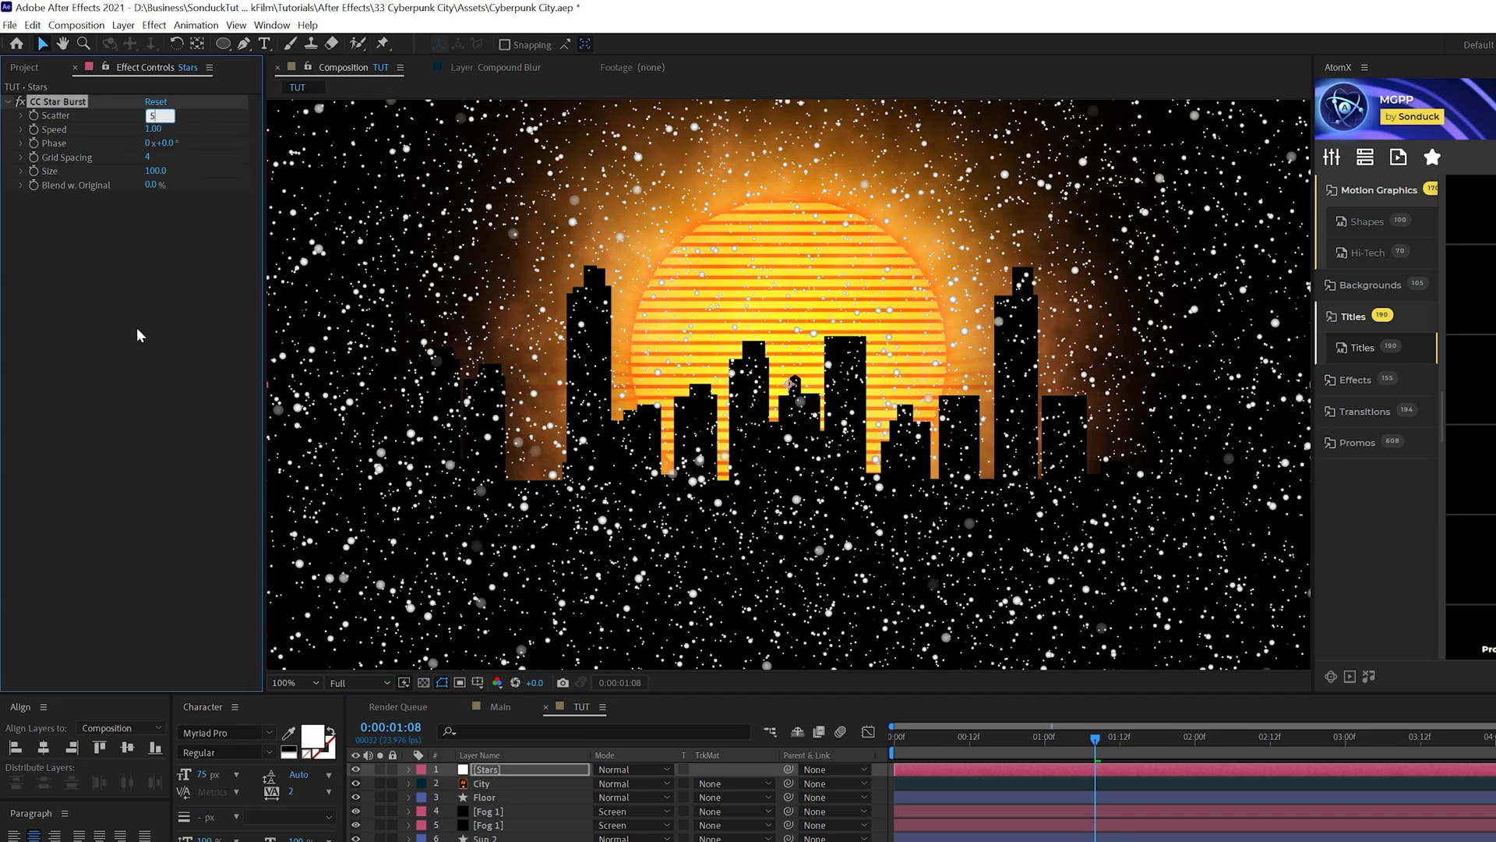
pyautogui.write('0')
pyautogui.press('Return')
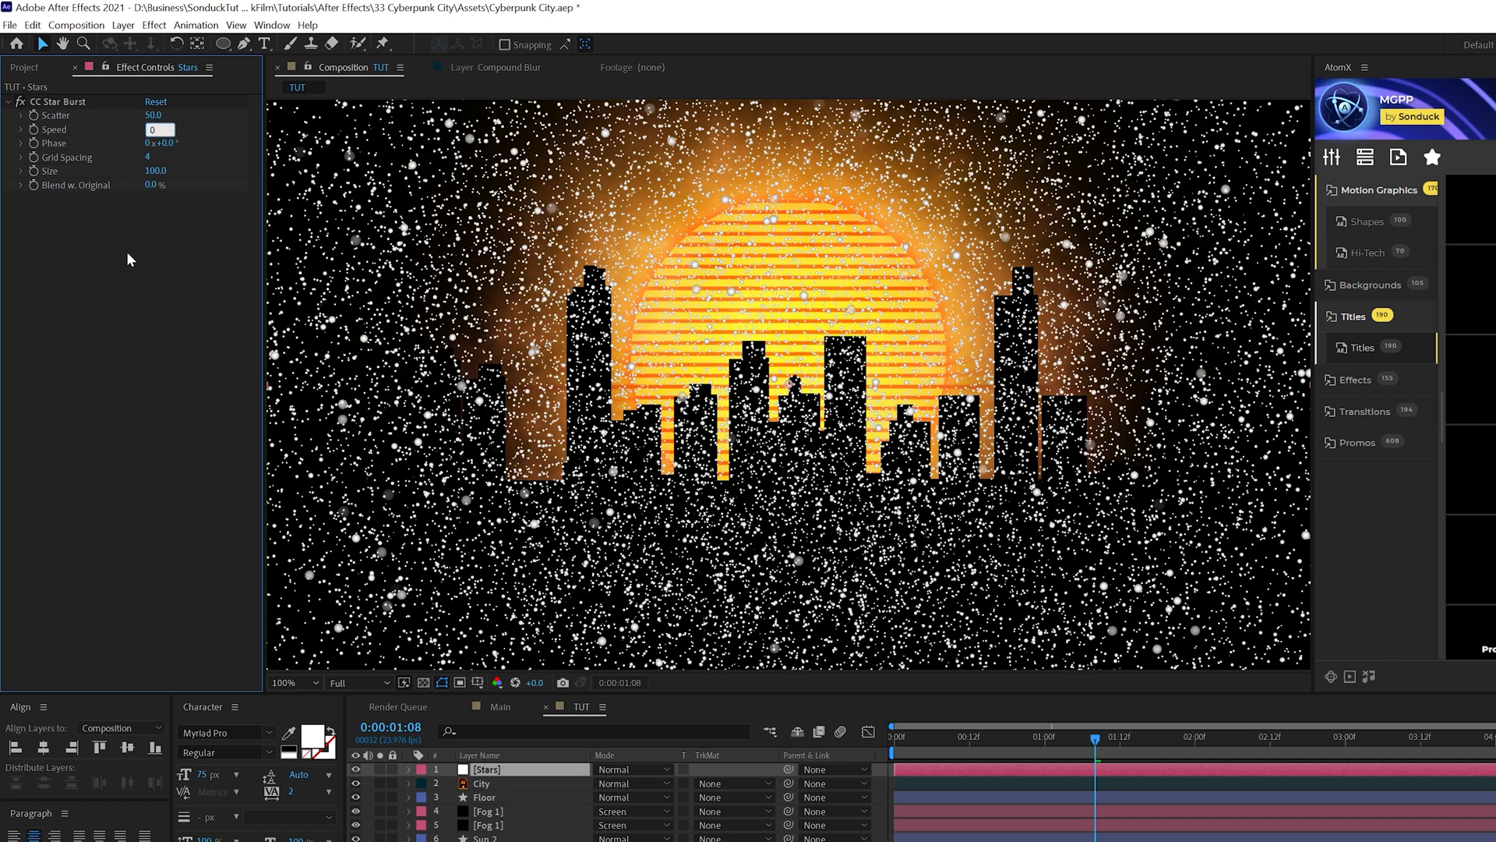
pyautogui.write('0')
pyautogui.press('Return')
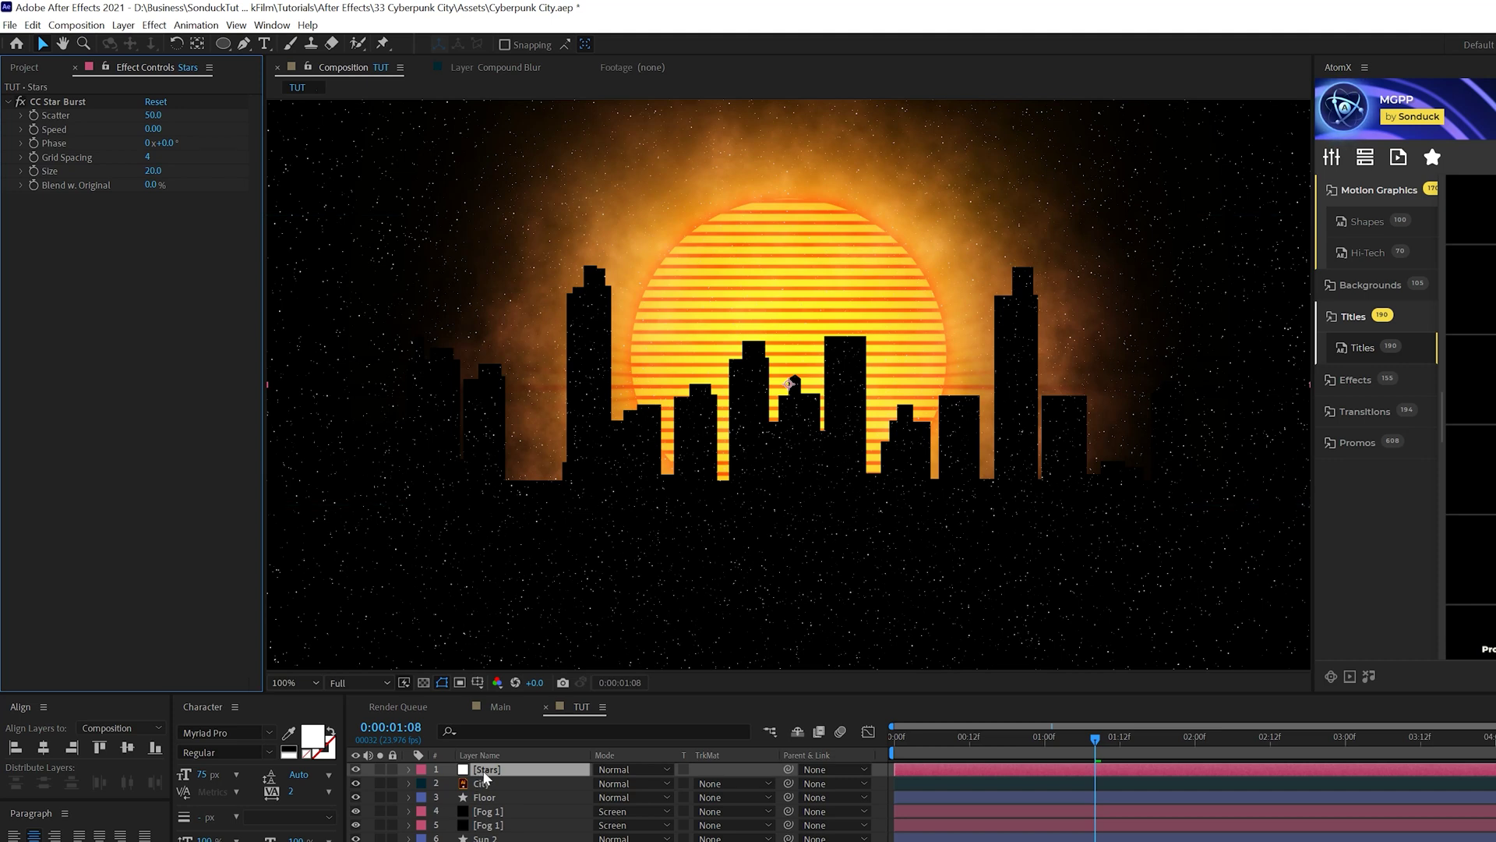
# Place the Stars layer beneath City and Floor
pyautogui.moveTo(483, 770); pyautogui.dragTo(489, 808)
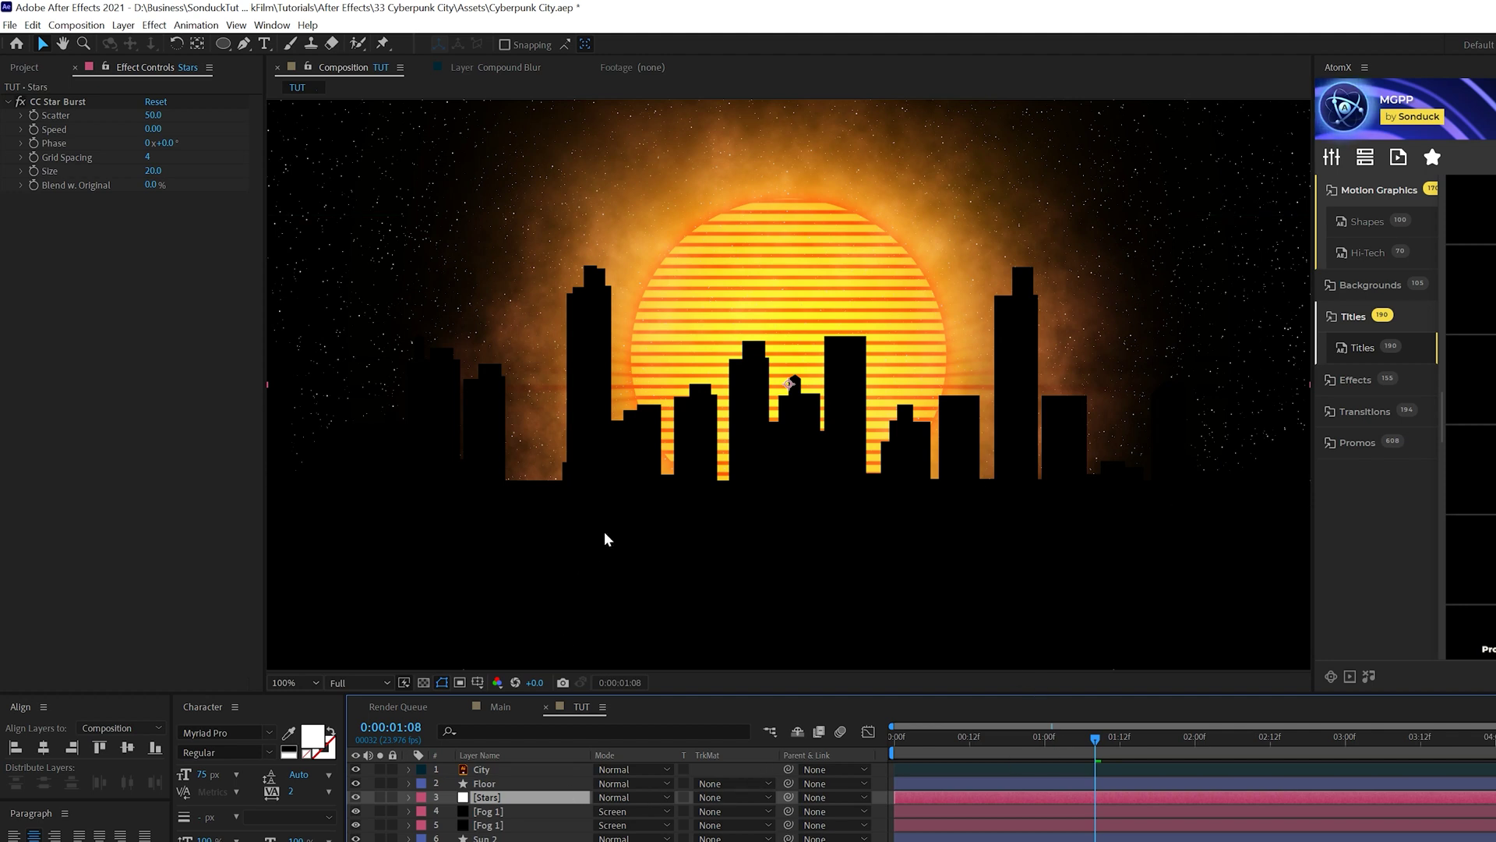
pyautogui.scroll(-2, 633, 526)
pyautogui.scroll(2, 655, 524)
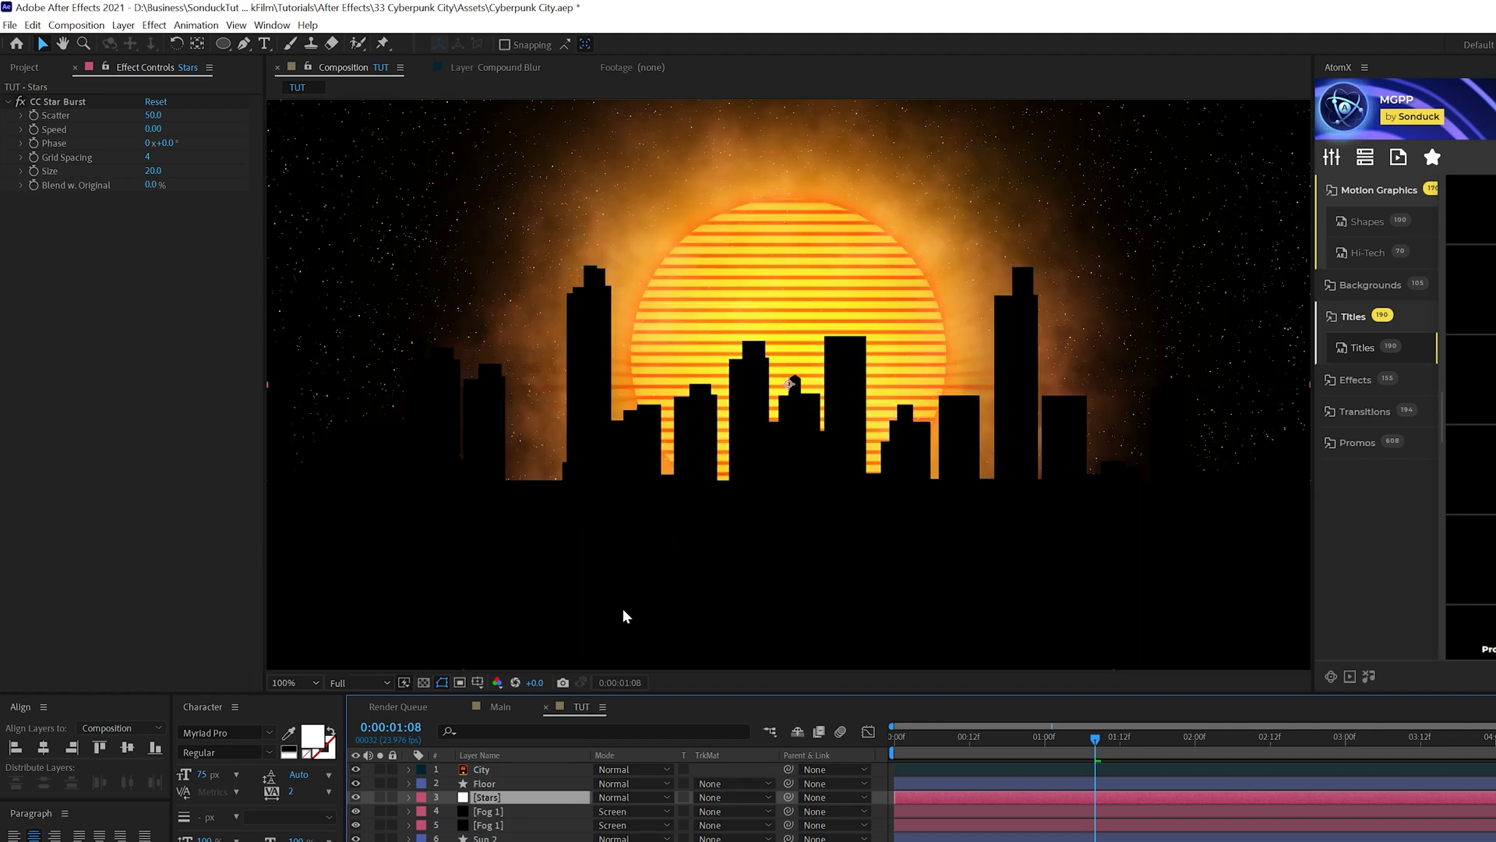
pyautogui.moveTo(929, 750); pyautogui.dragTo(876, 745)
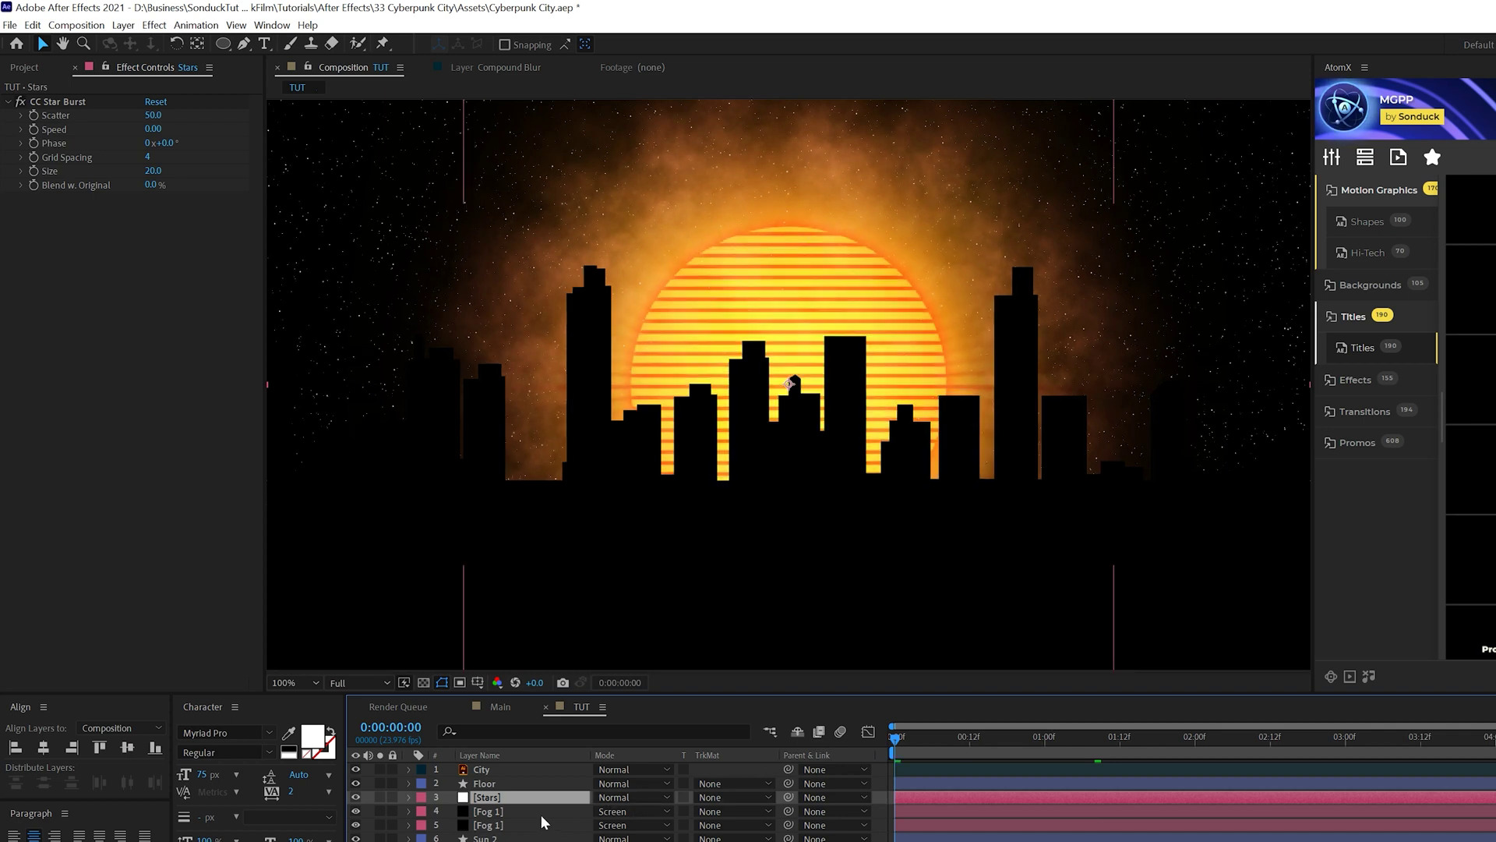
# Rotate the stars with a time* expression, scale them to 113%, and play back
pyautogui.press('r')
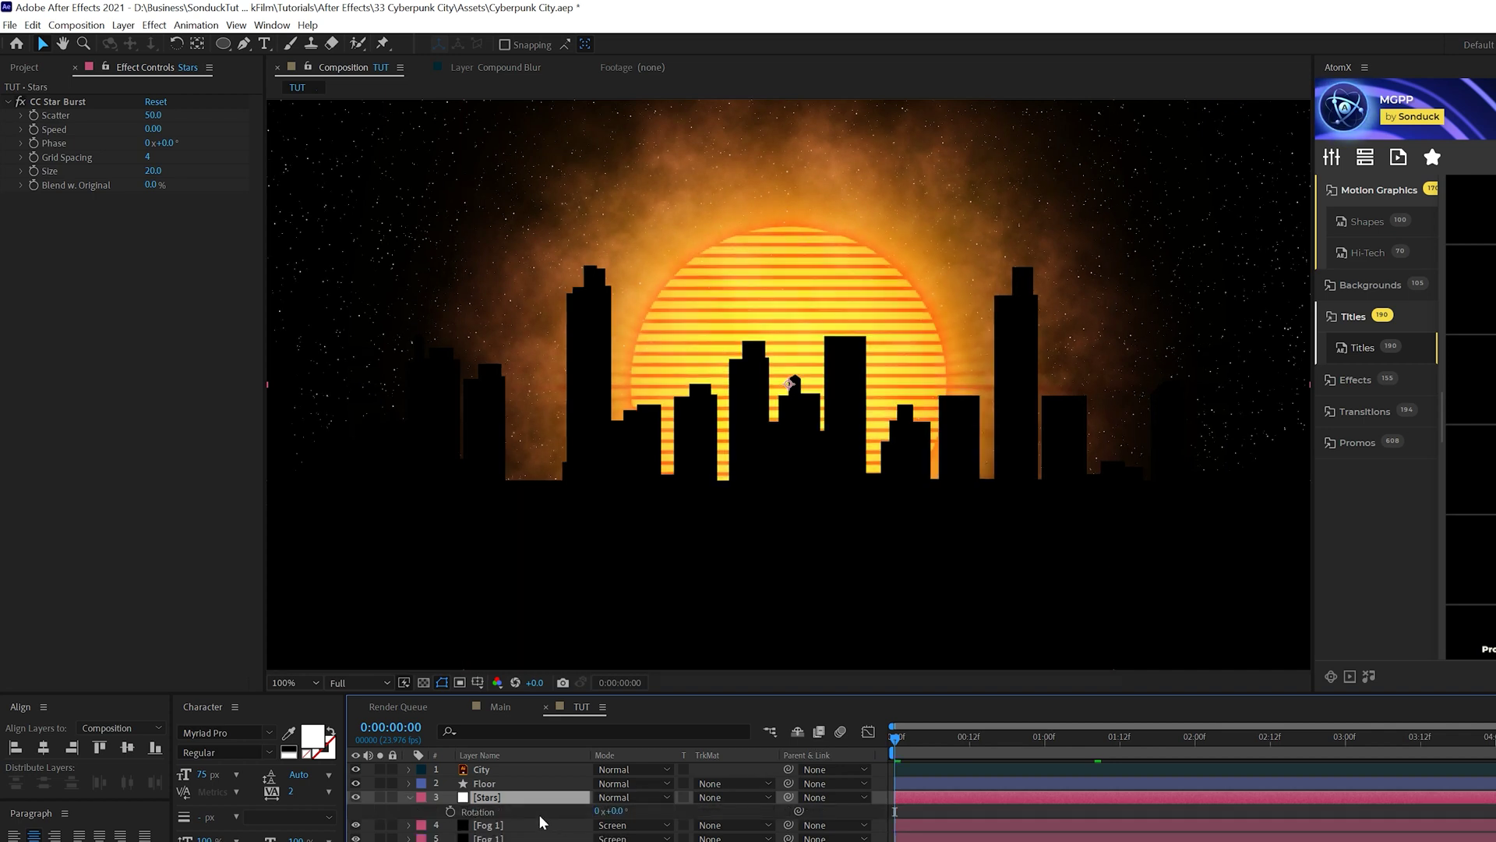
pyautogui.keyDown('alt'); pyautogui.click(451, 812); pyautogui.keyUp('alt')
pyautogui.write('time')
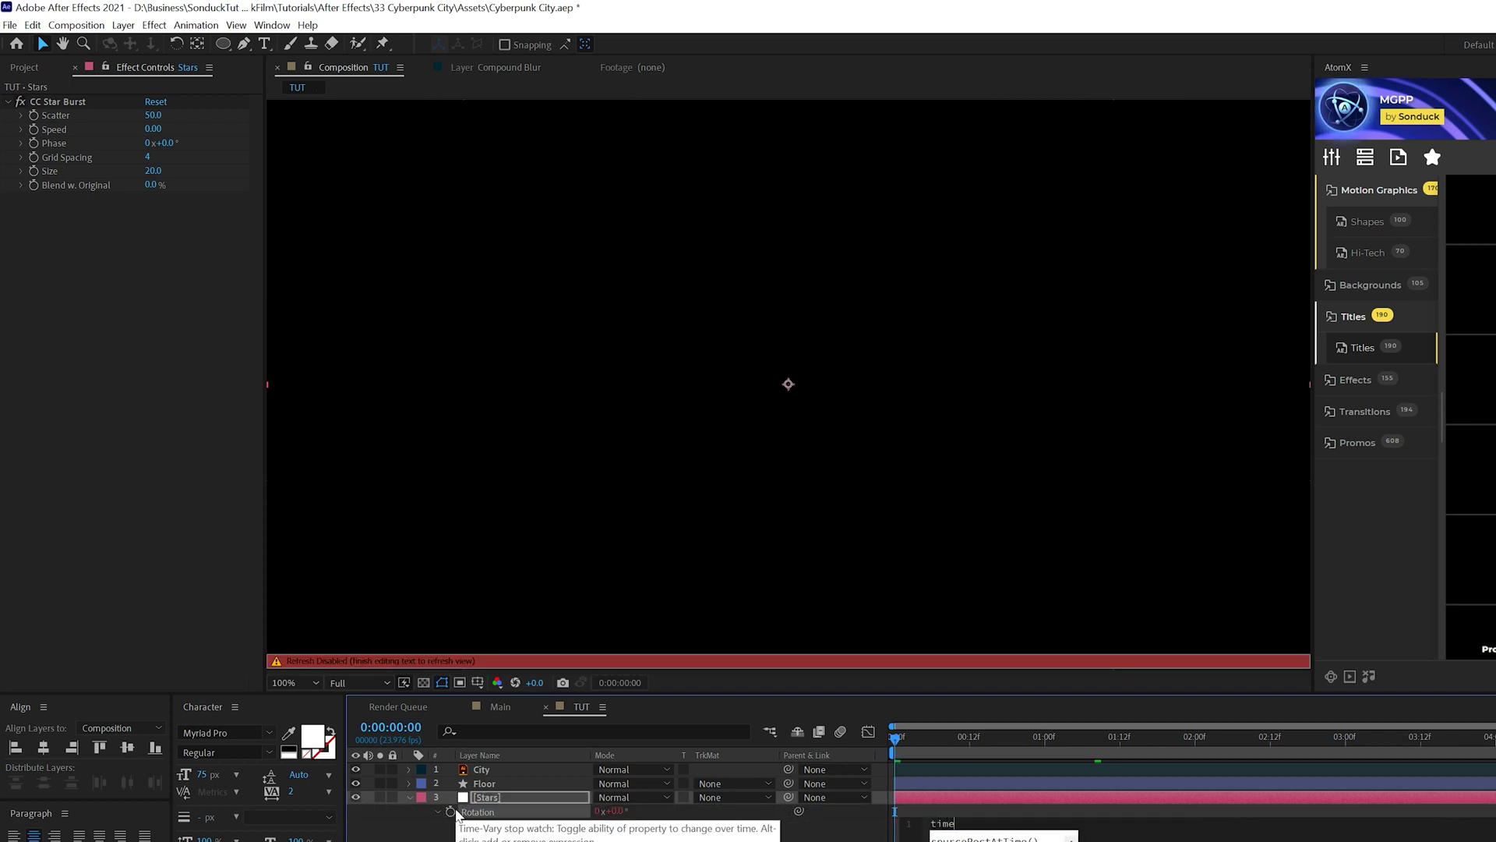
pyautogui.write('*')
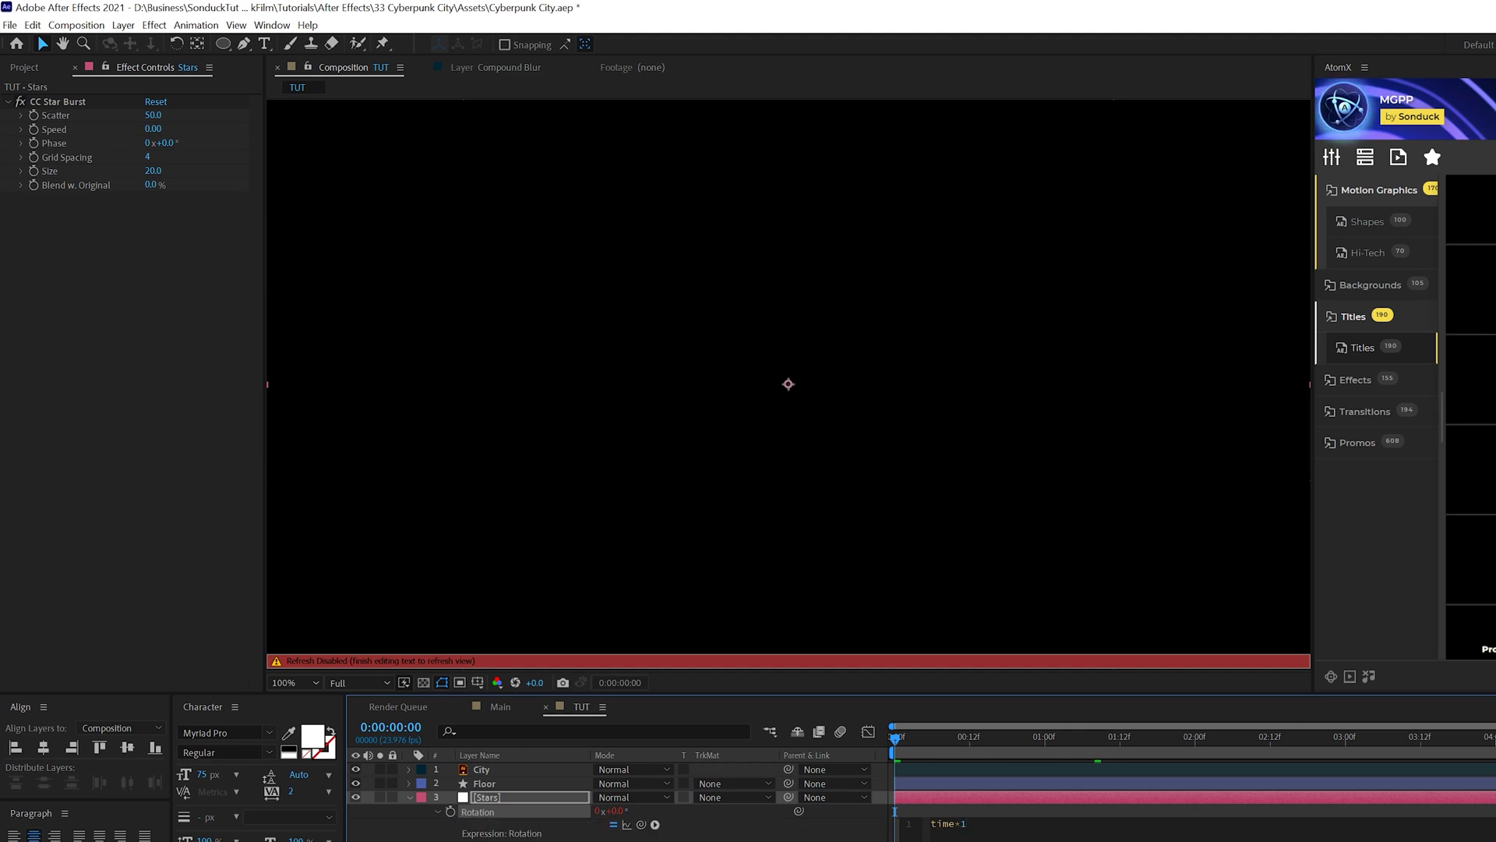
pyautogui.click(483, 797)
pyautogui.press('s')
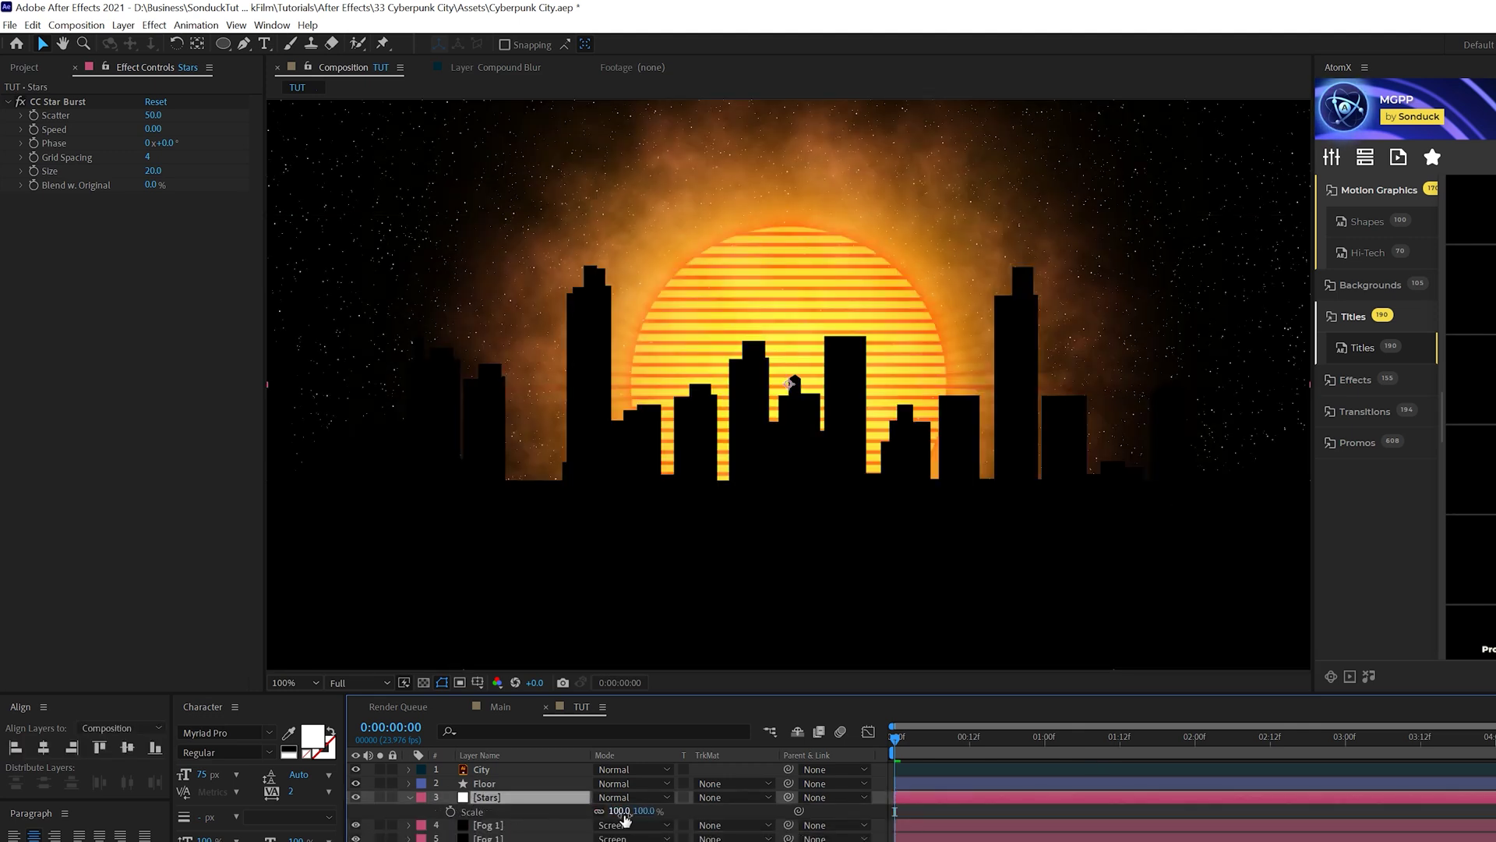
pyautogui.moveTo(625, 818); pyautogui.dragTo(647, 817)
pyautogui.click(770, 711)
pyautogui.press('space')
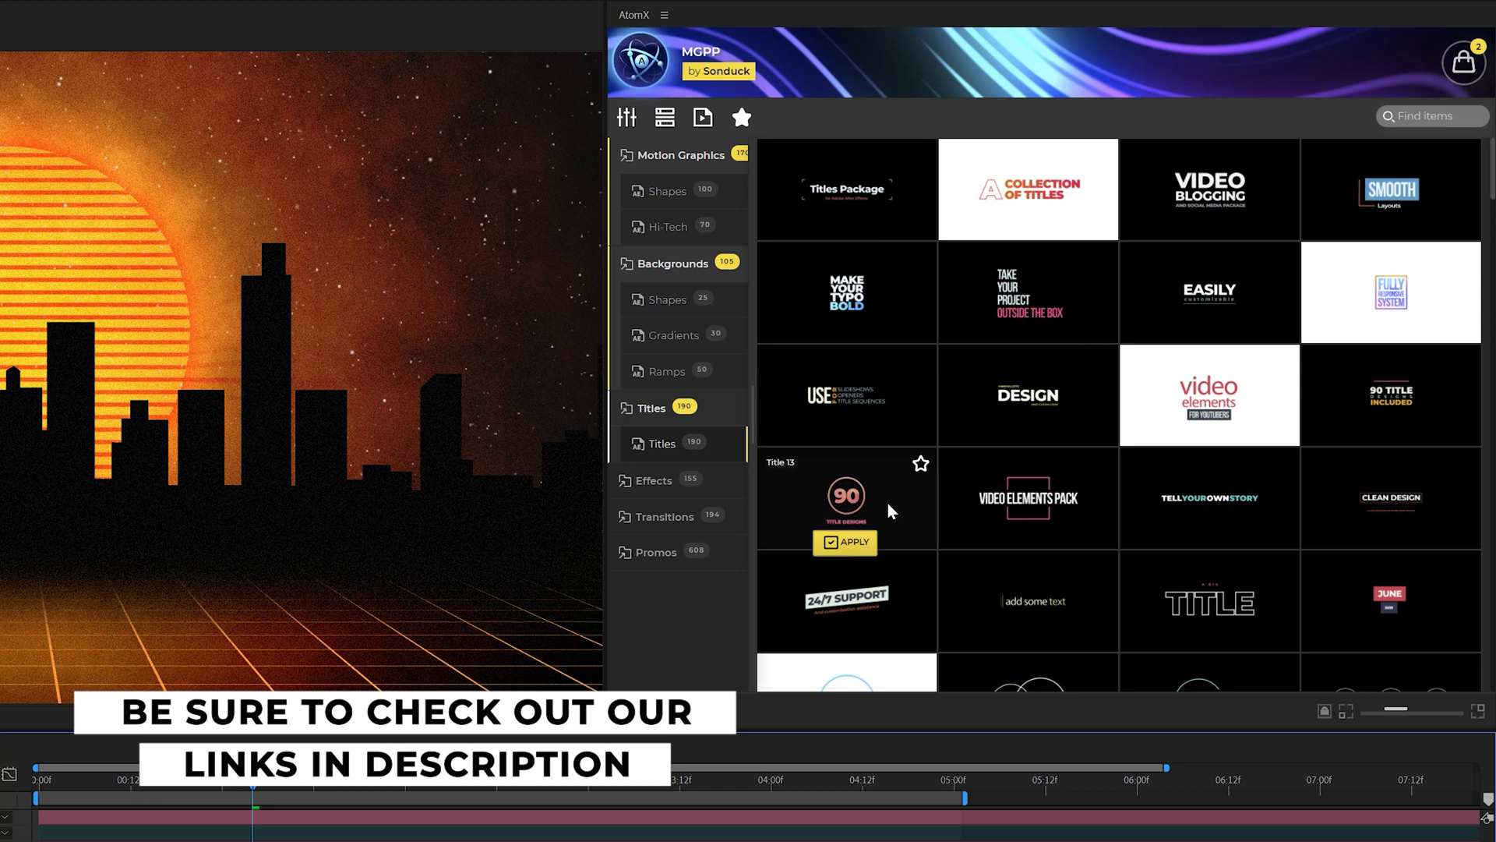
# Apply AtomX Title 156 and shift its CITY text colour from red to orange
pyautogui.scroll(-3, 893, 511)
pyautogui.scroll(-10, 881, 423)
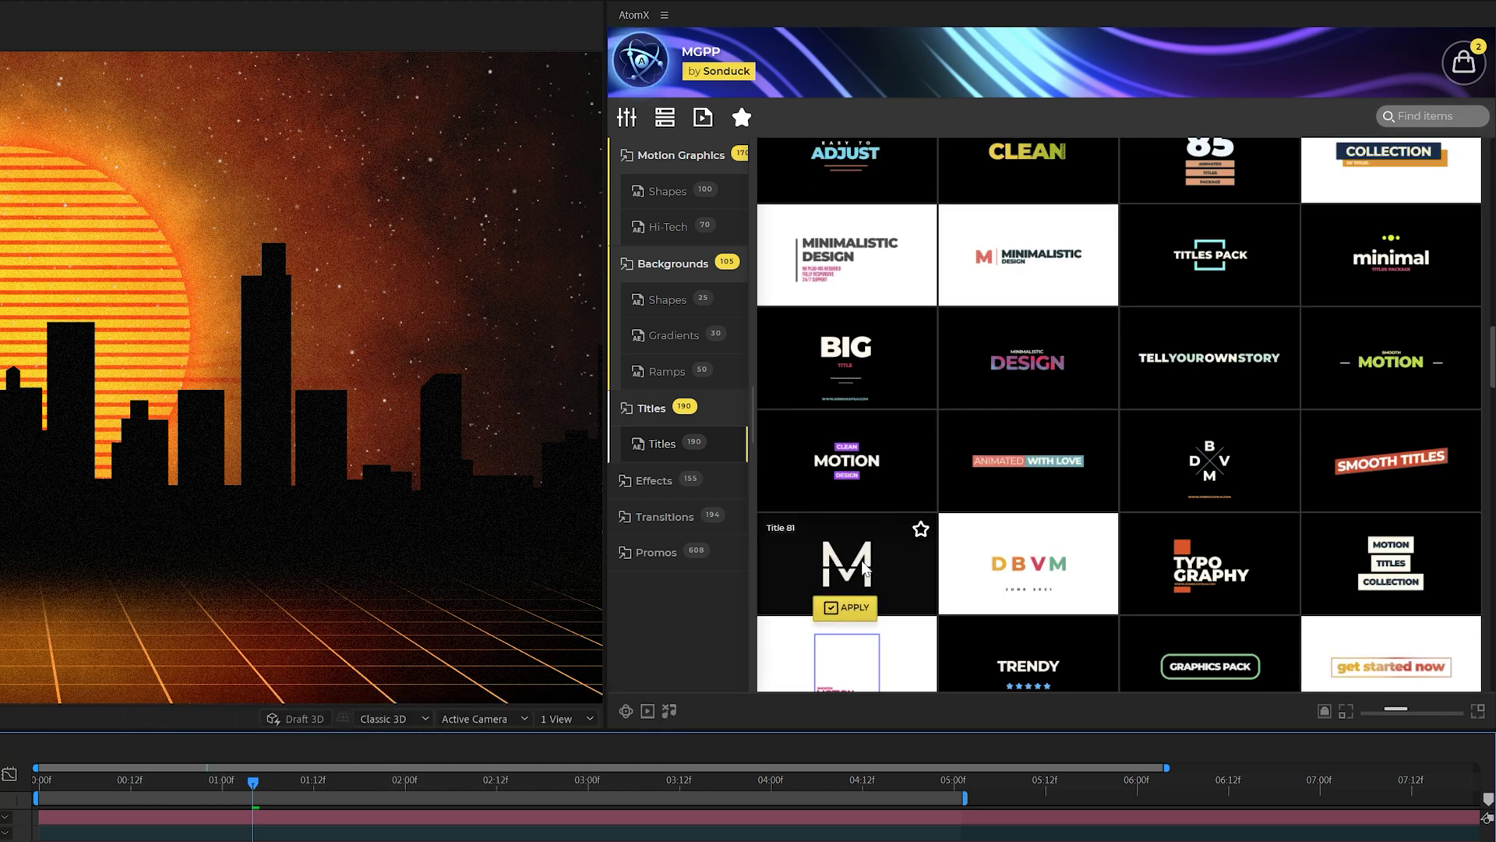
pyautogui.scroll(-5, 920, 545)
pyautogui.scroll(-5, 948, 537)
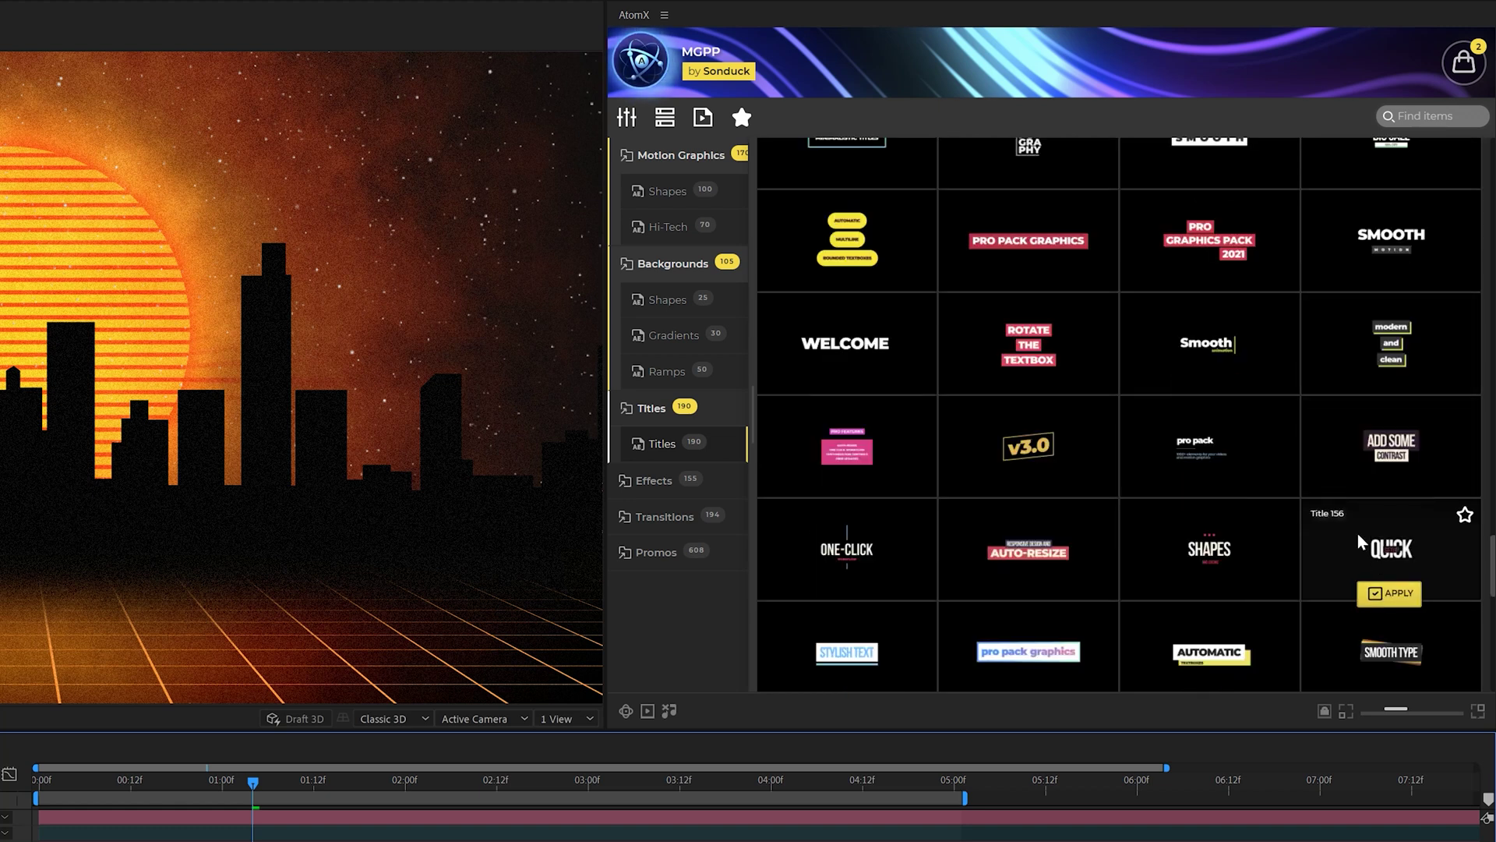
pyautogui.click(1390, 593)
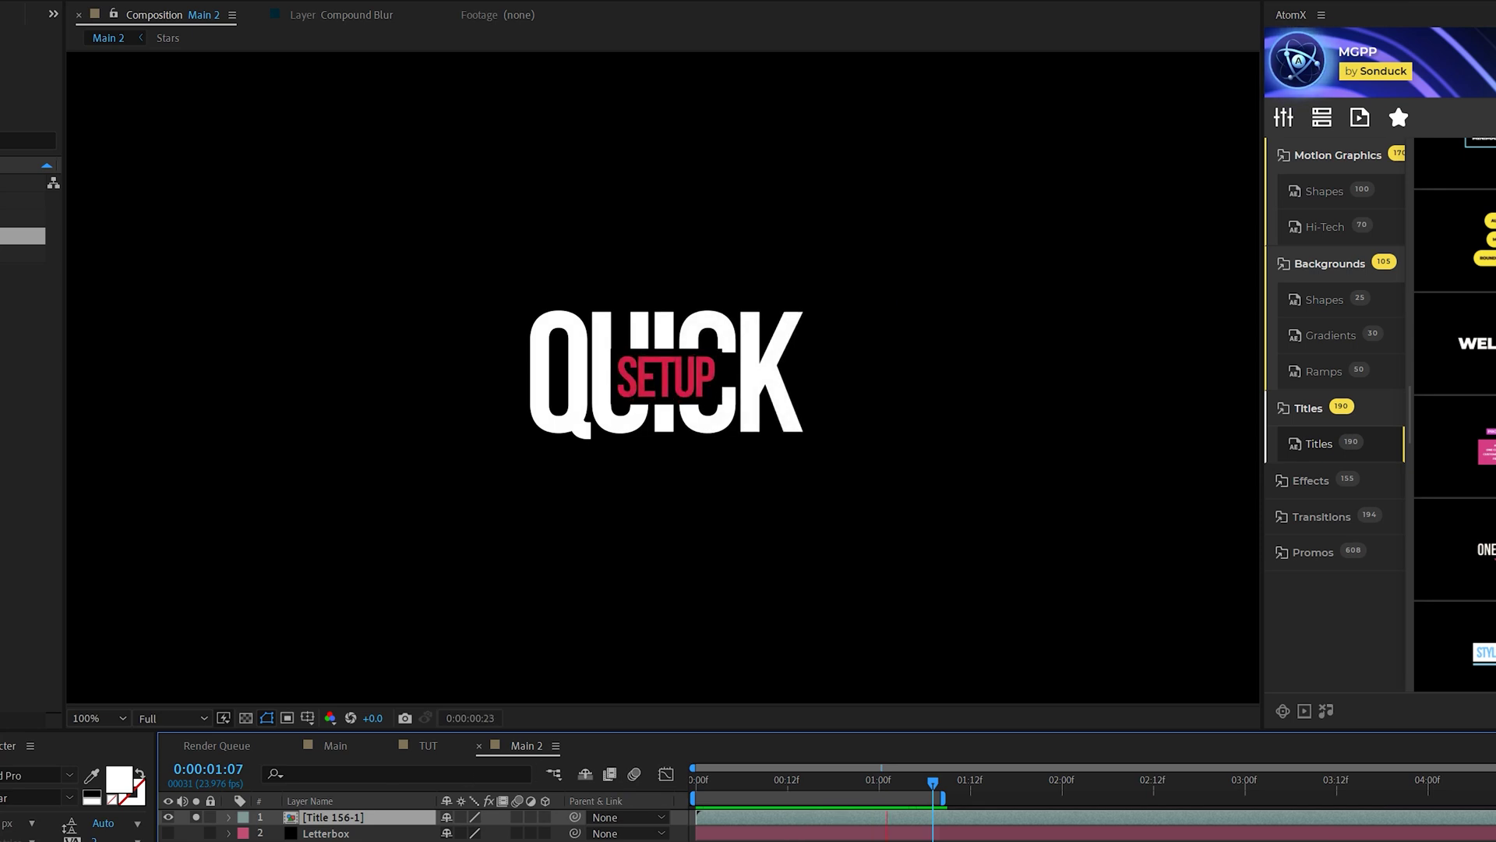
pyautogui.doubleClick(328, 818)
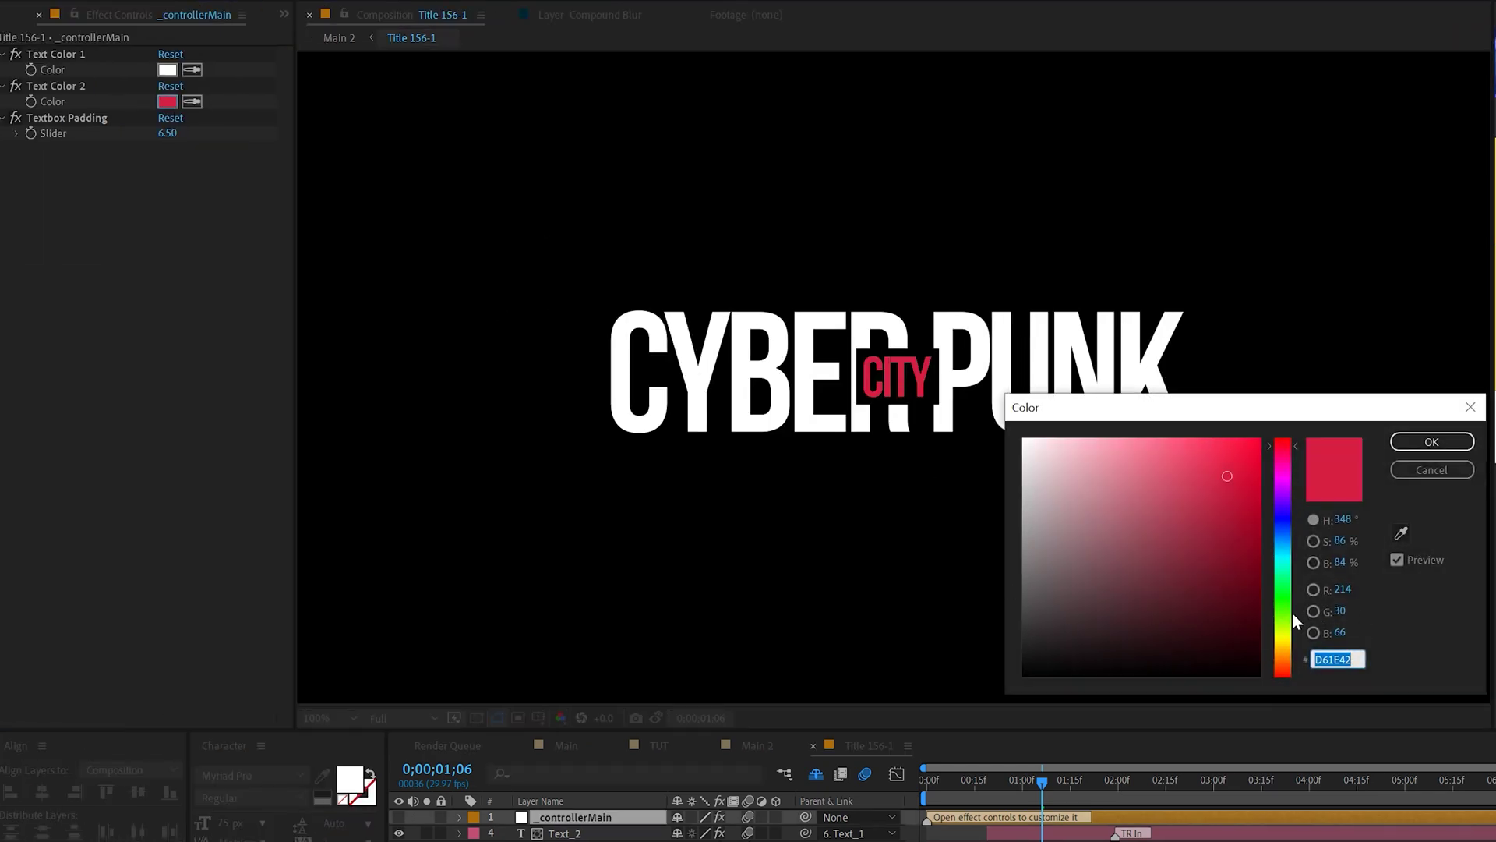
pyautogui.moveTo(1293, 615); pyautogui.dragTo(1282, 655)
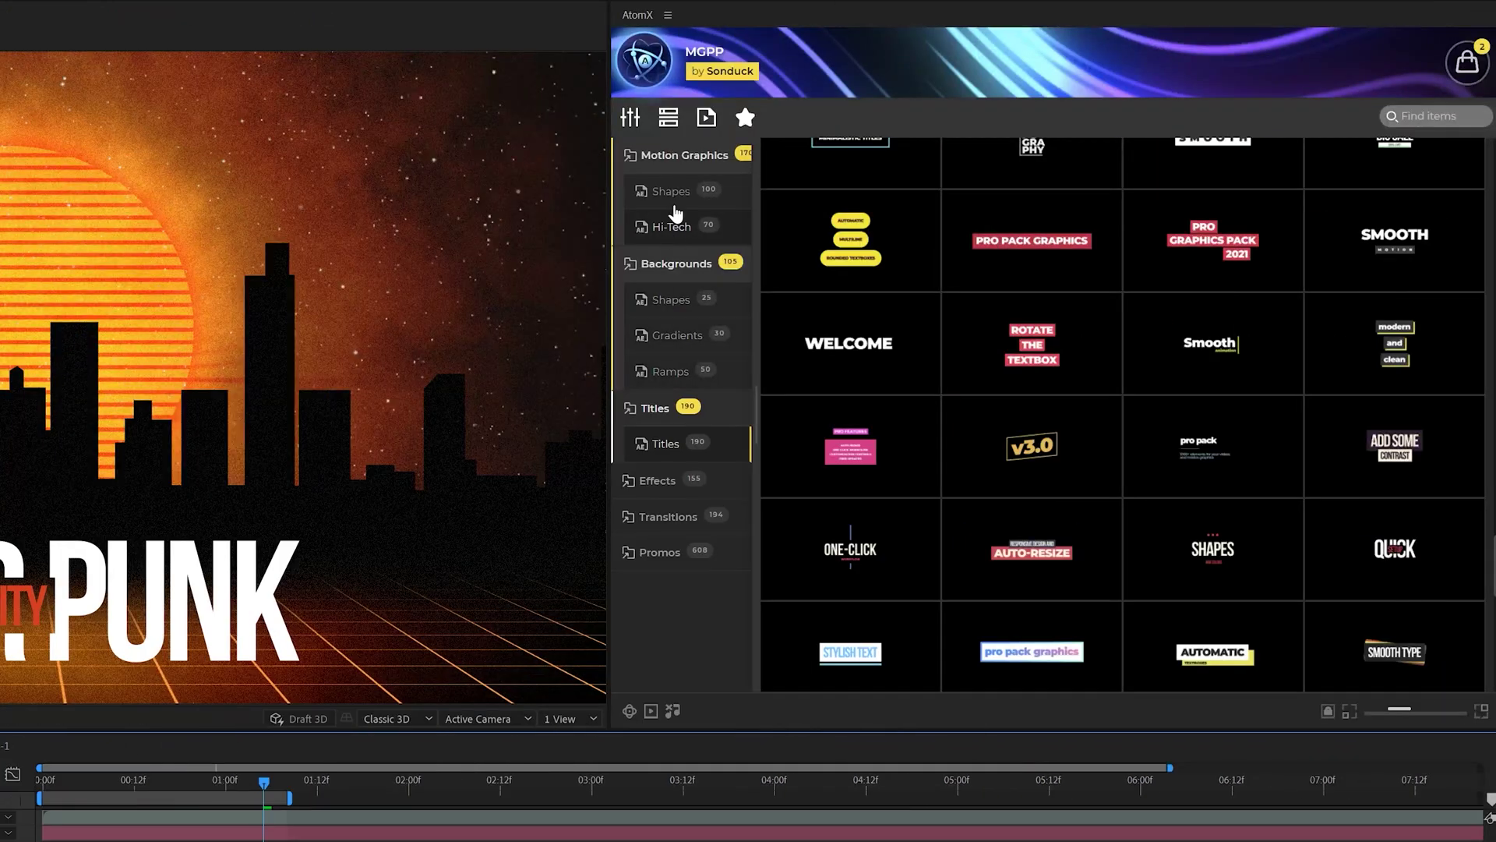
# Apply the Glitch 2 effect from AtomX's Hi-Tech Glitch effects
pyautogui.click(676, 226)
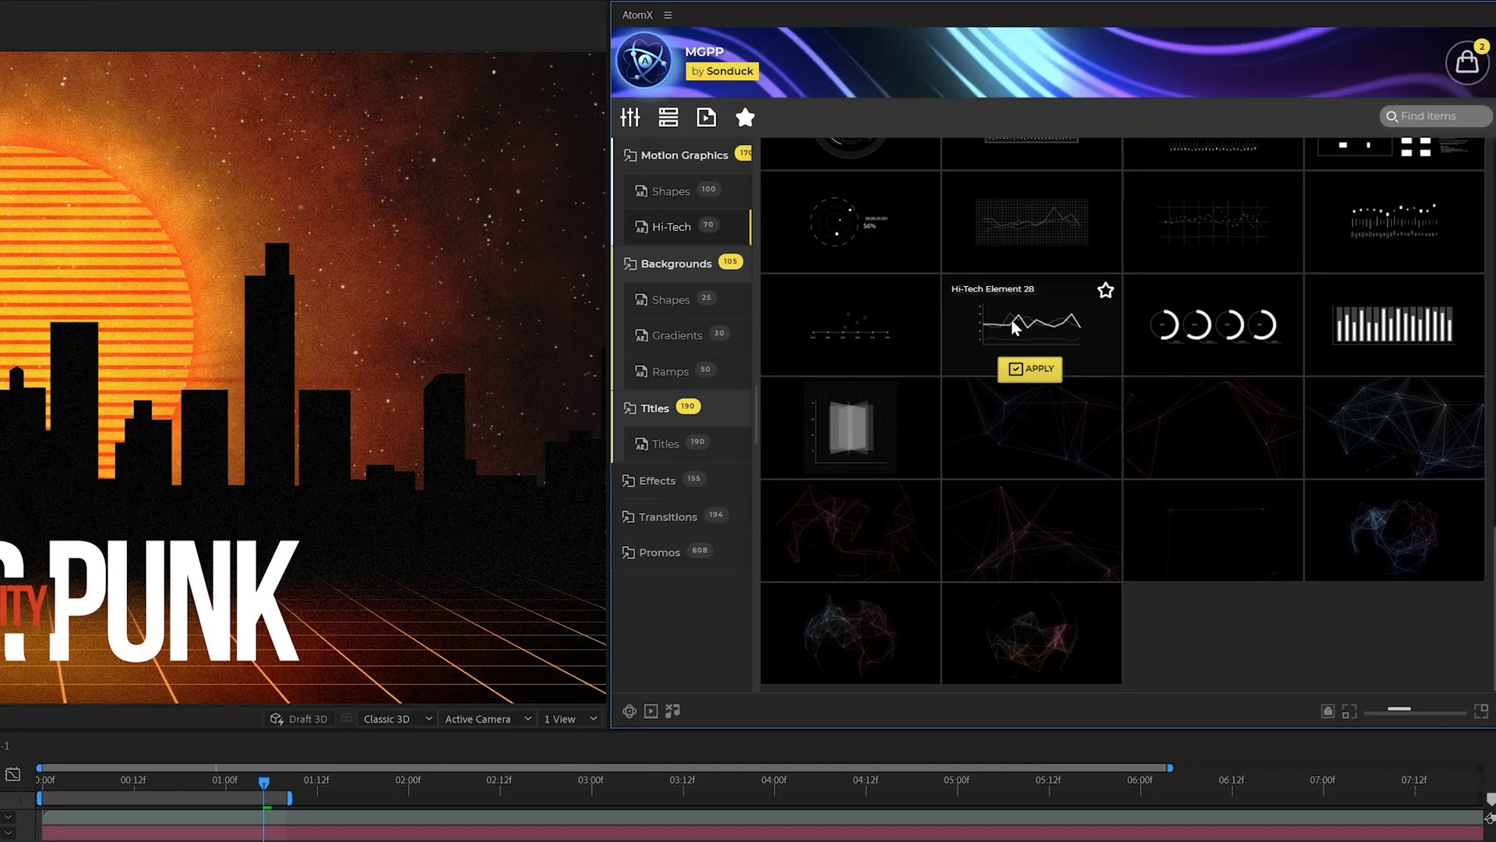
pyautogui.click(659, 480)
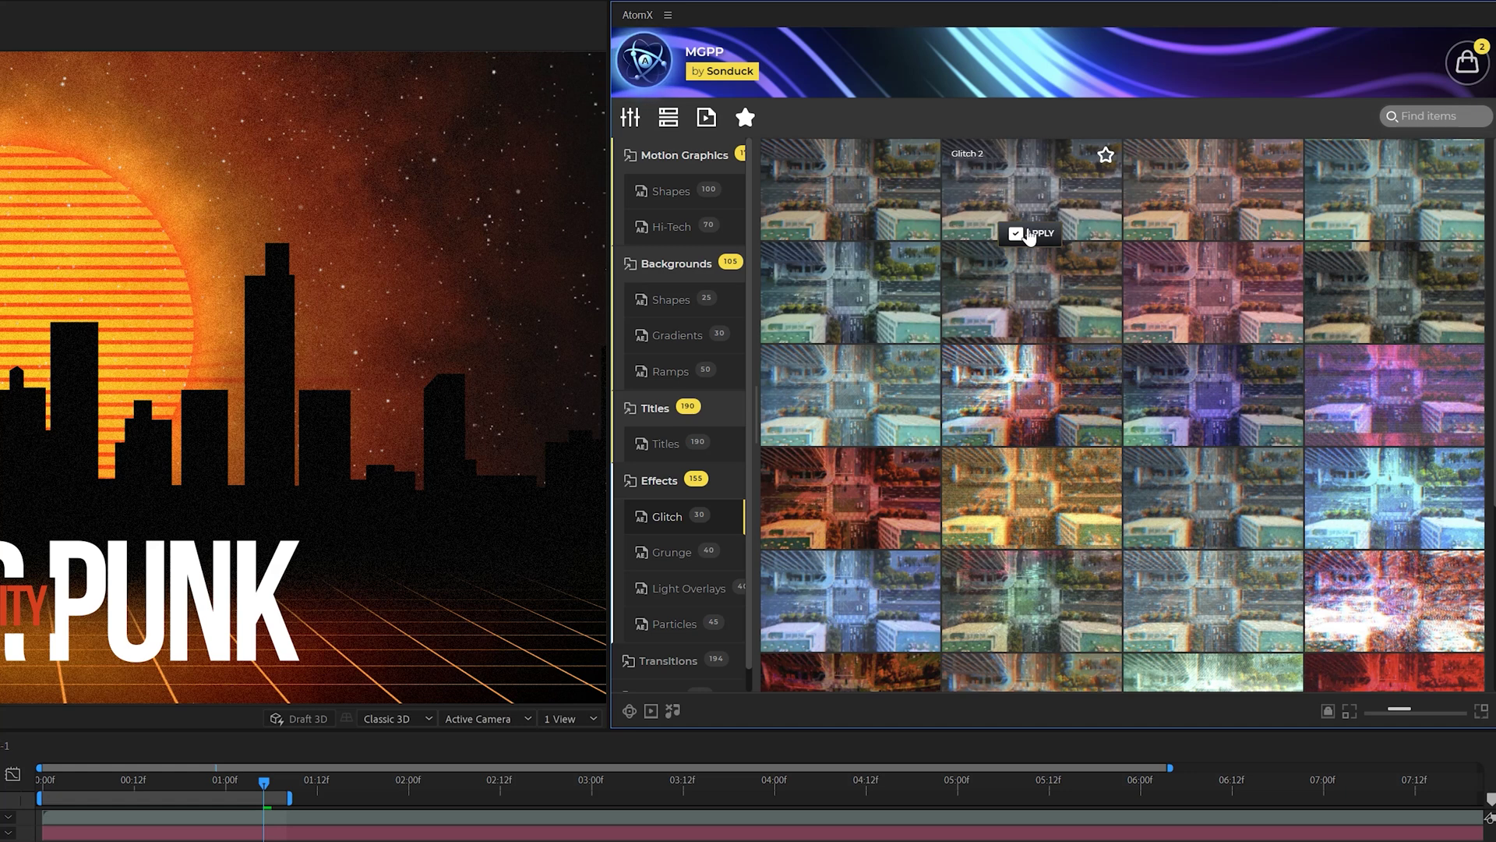
pyautogui.click(1027, 231)
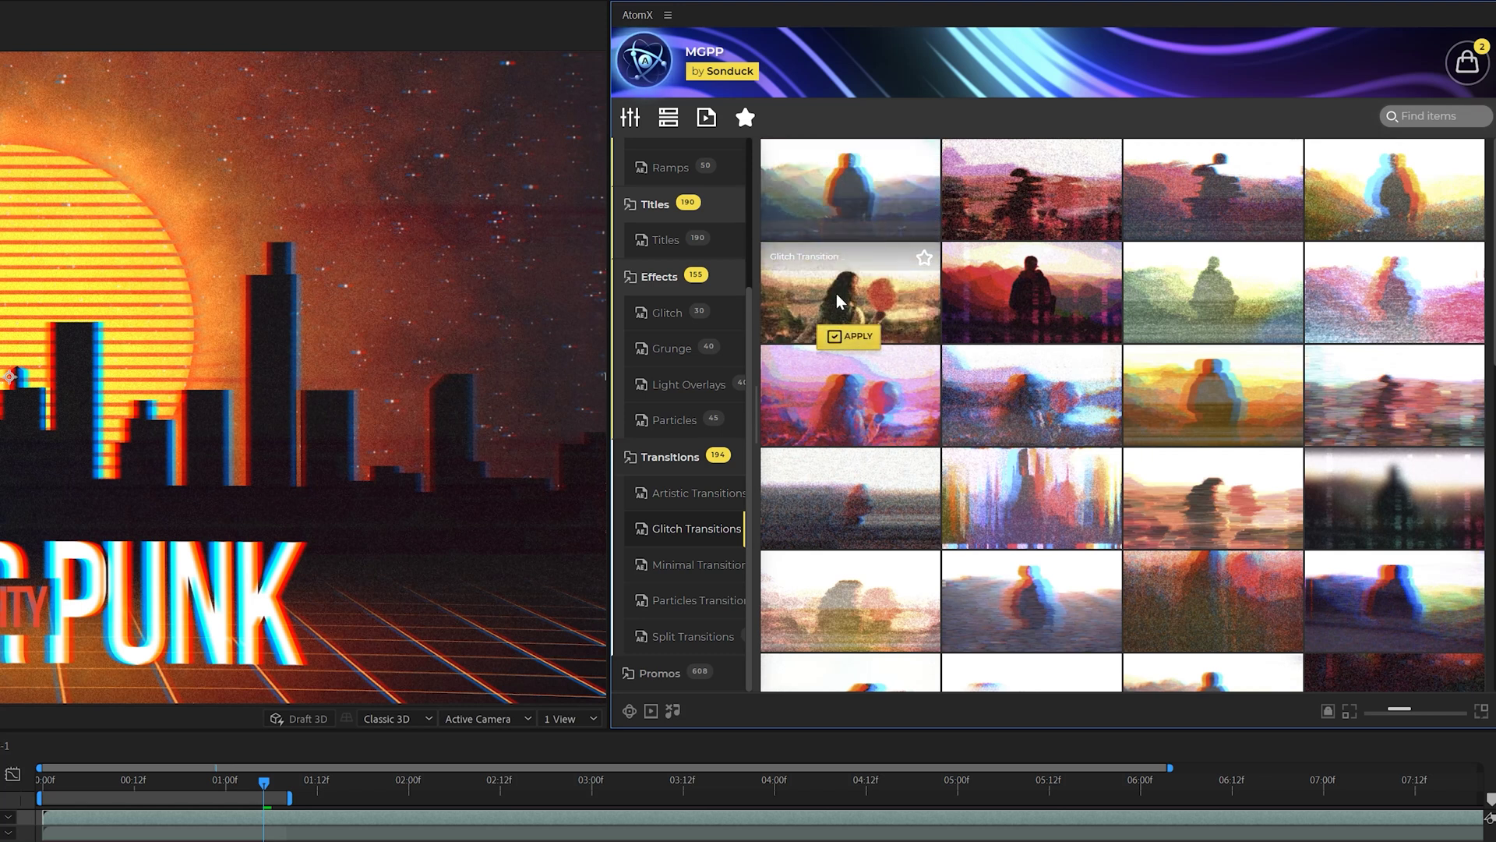
pyautogui.click(678, 664)
pyautogui.click(673, 564)
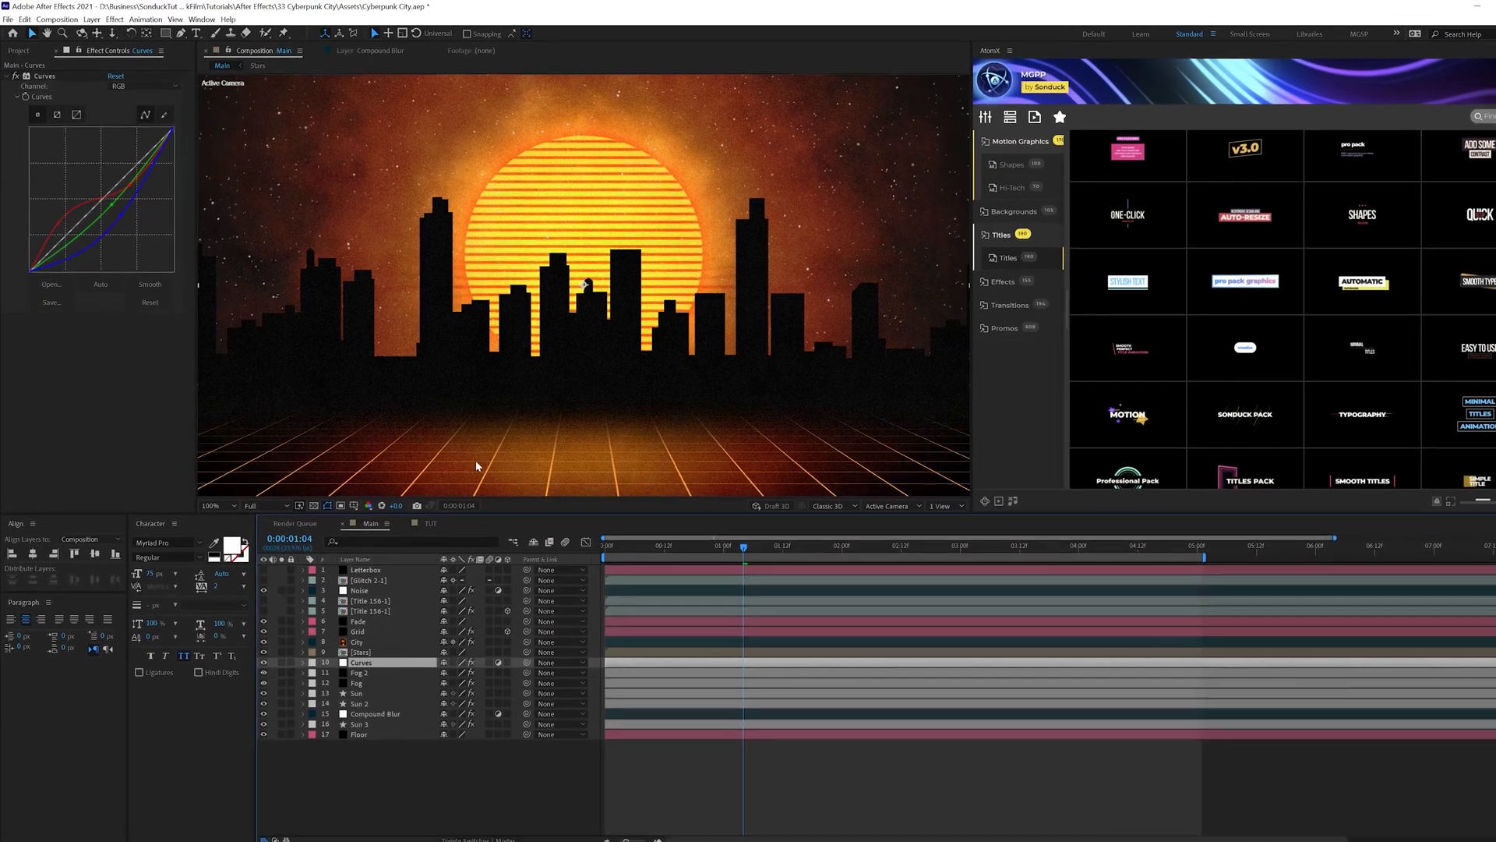
# Create a new solid named Grid in the TUT composition
pyautogui.click(430, 523)
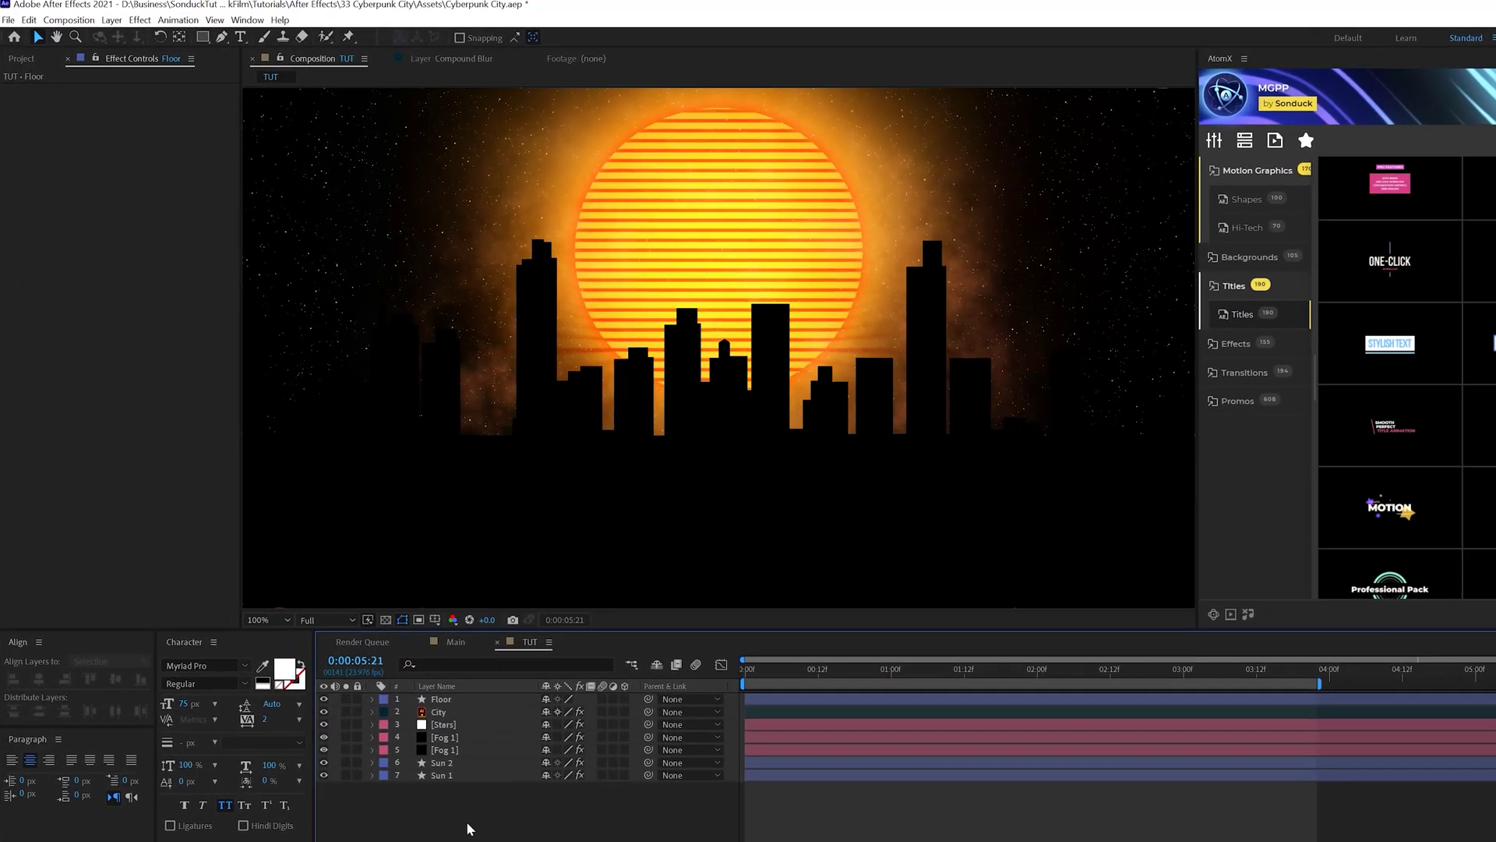
pyautogui.hotkey('ctrl', 'y')
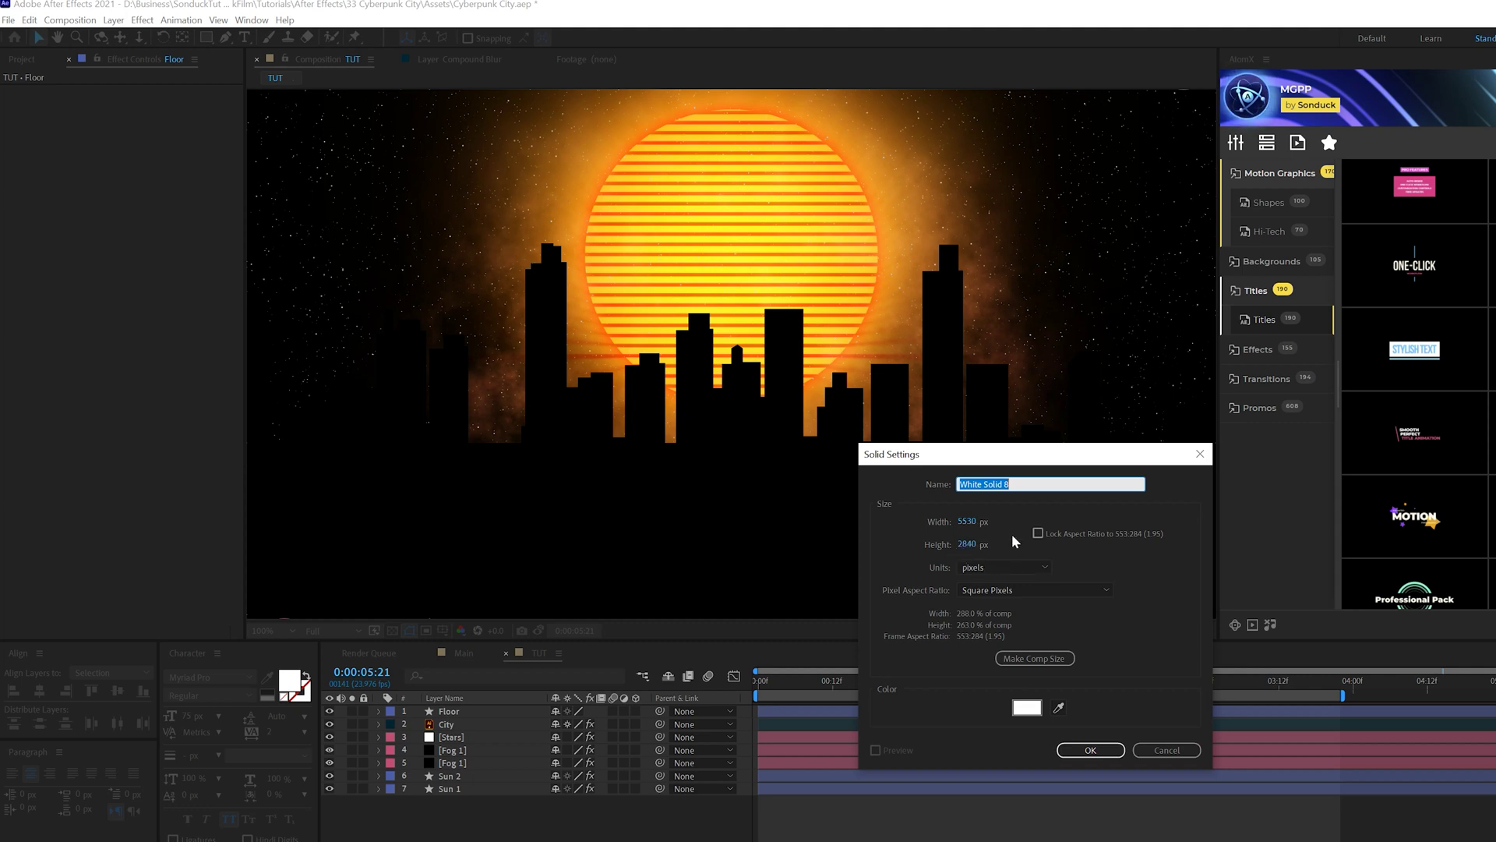
pyautogui.write('Grid')
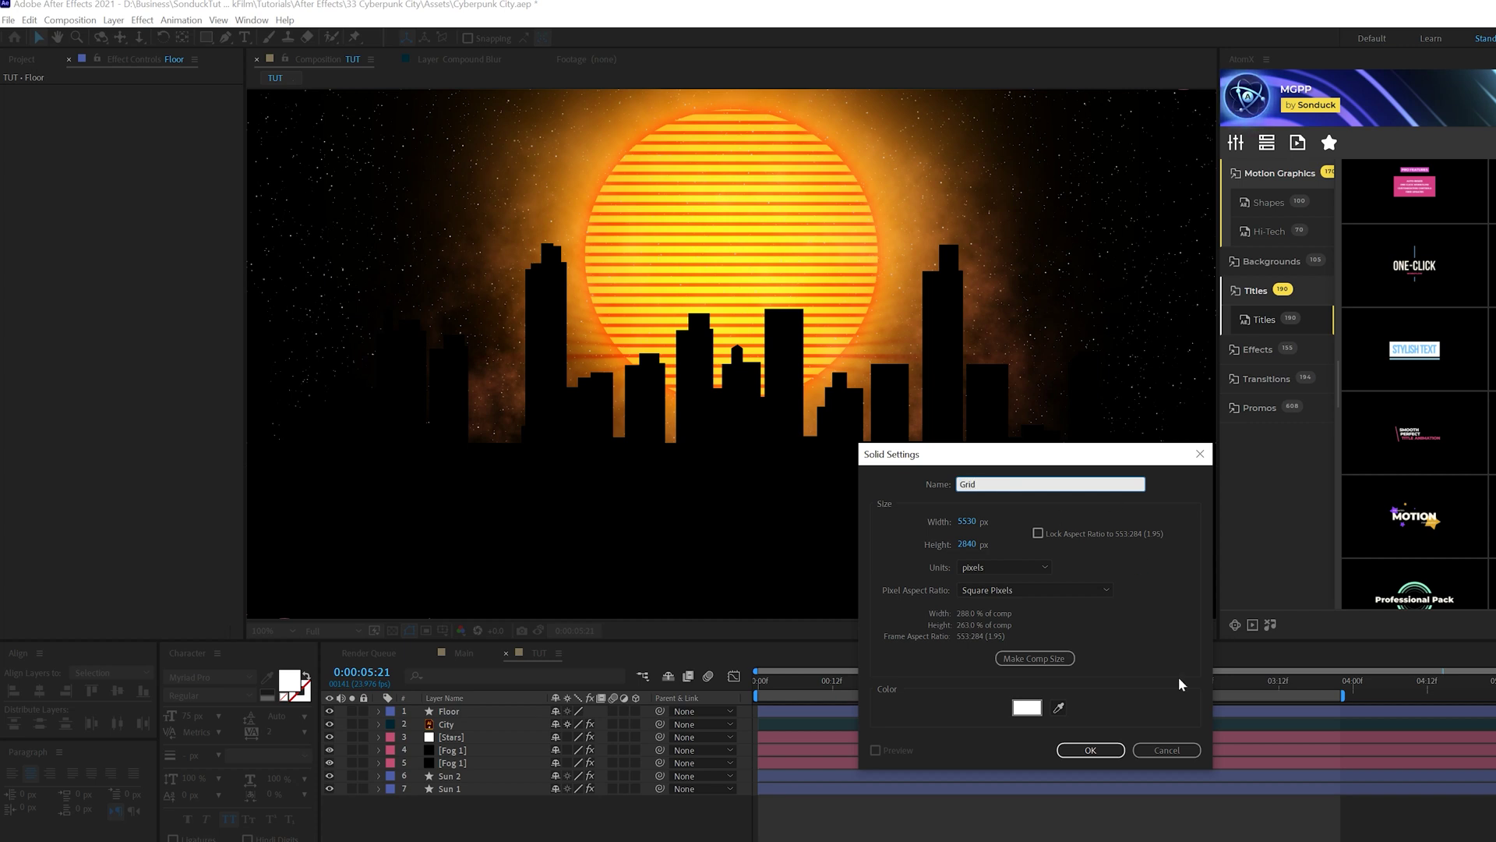
pyautogui.click(1090, 750)
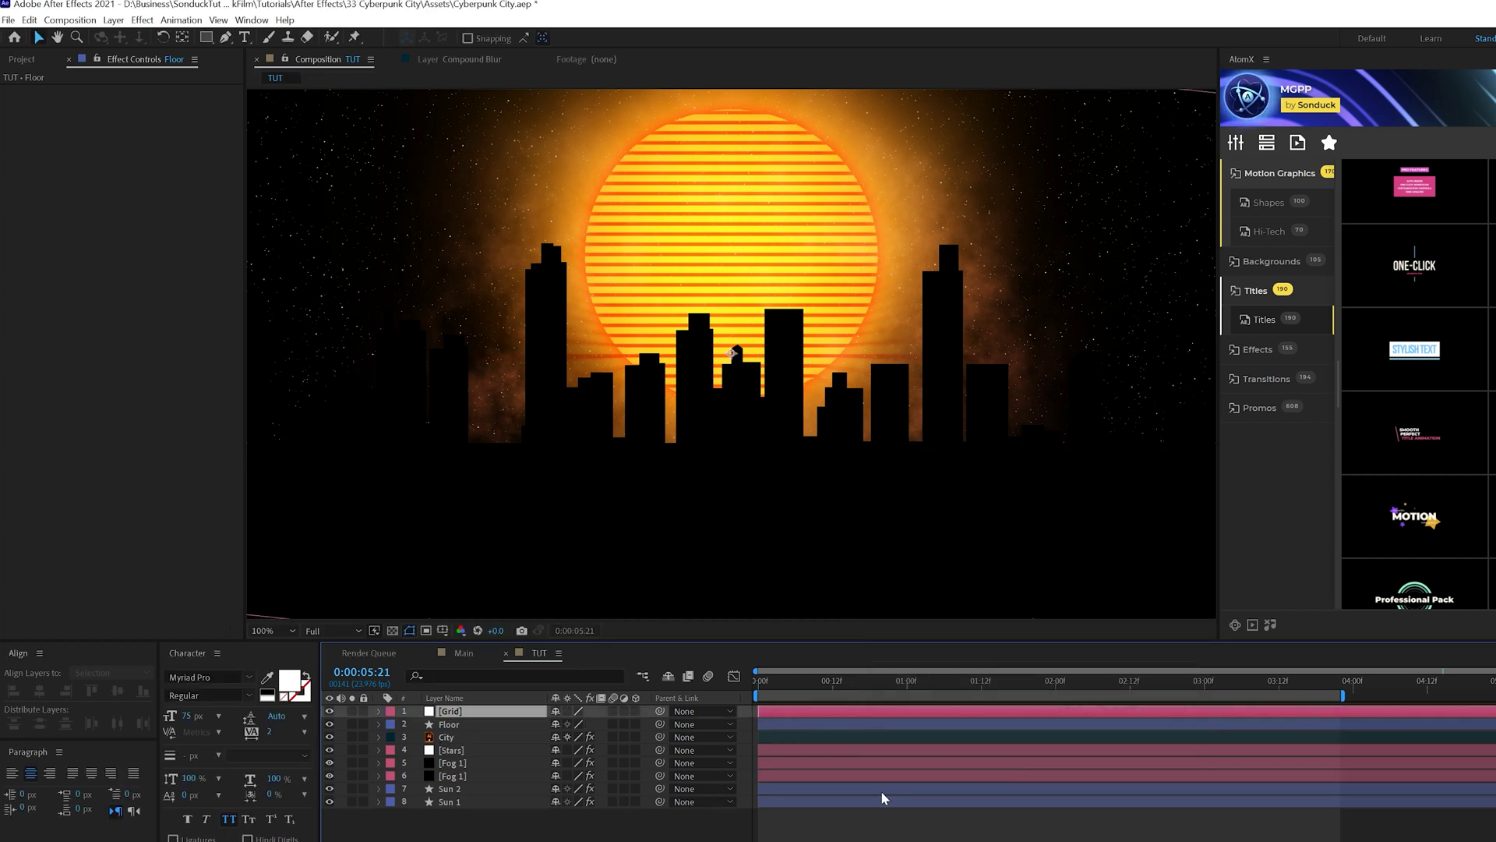
# Apply the Grid effect sized by Width & Height Sliders at 150 by 150
pyautogui.click(142, 19)
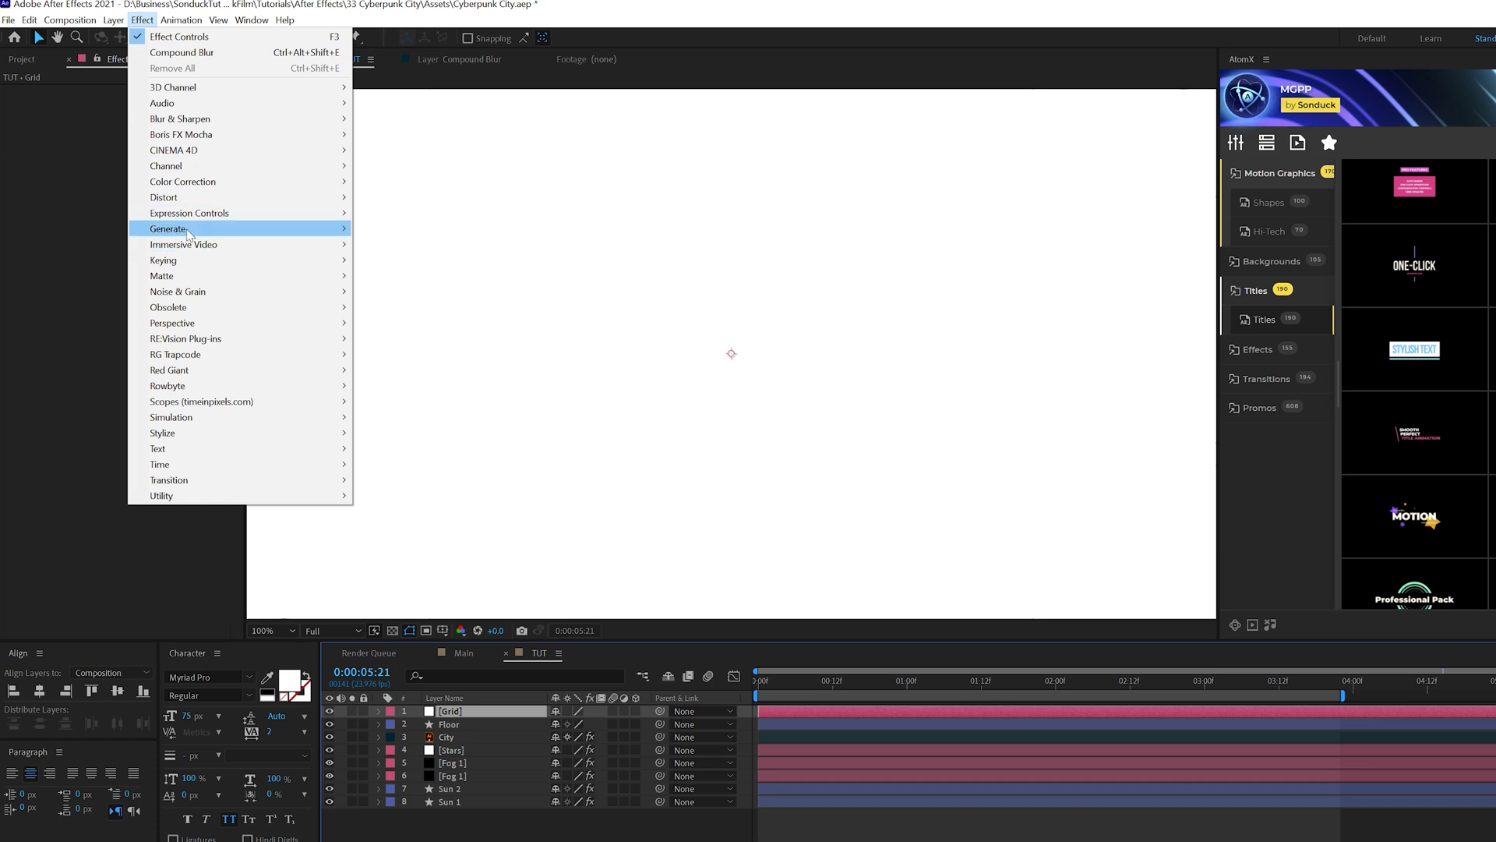
pyautogui.moveTo(191, 228)
pyautogui.click(381, 511)
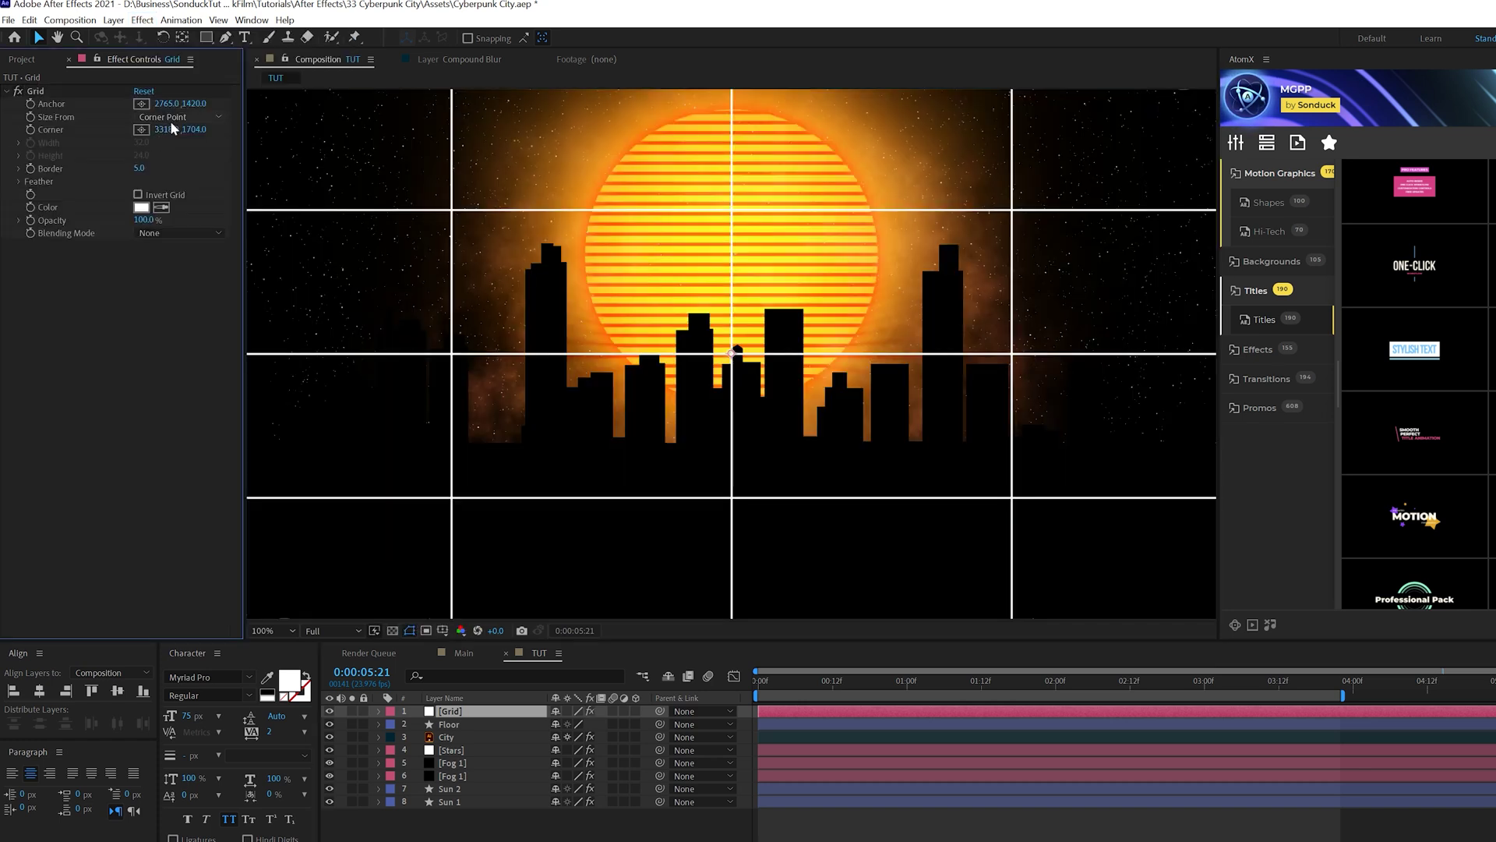
pyautogui.click(170, 117)
pyautogui.click(164, 164)
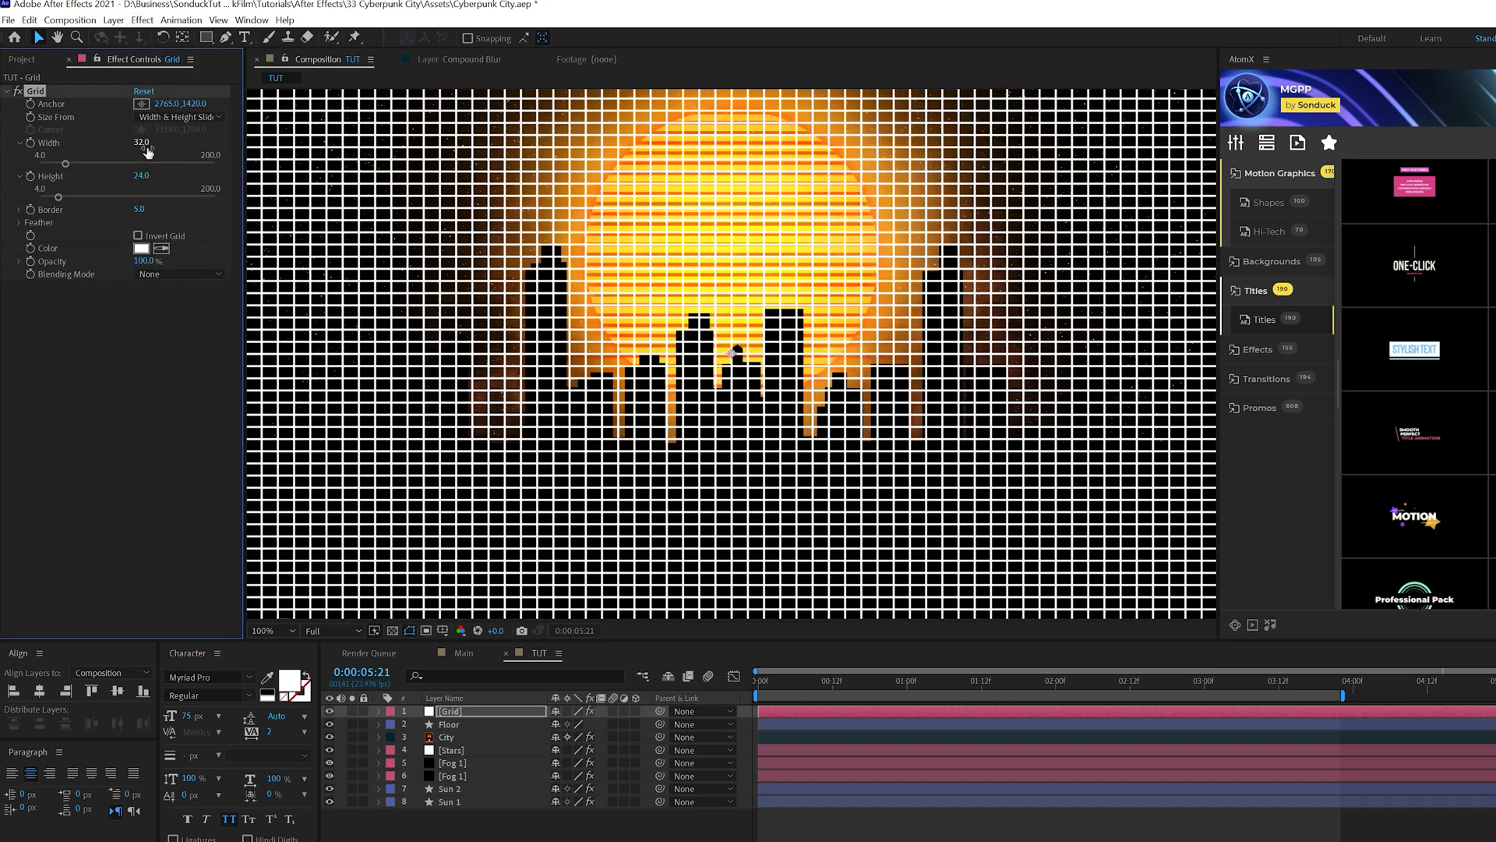
pyautogui.press('Tab')
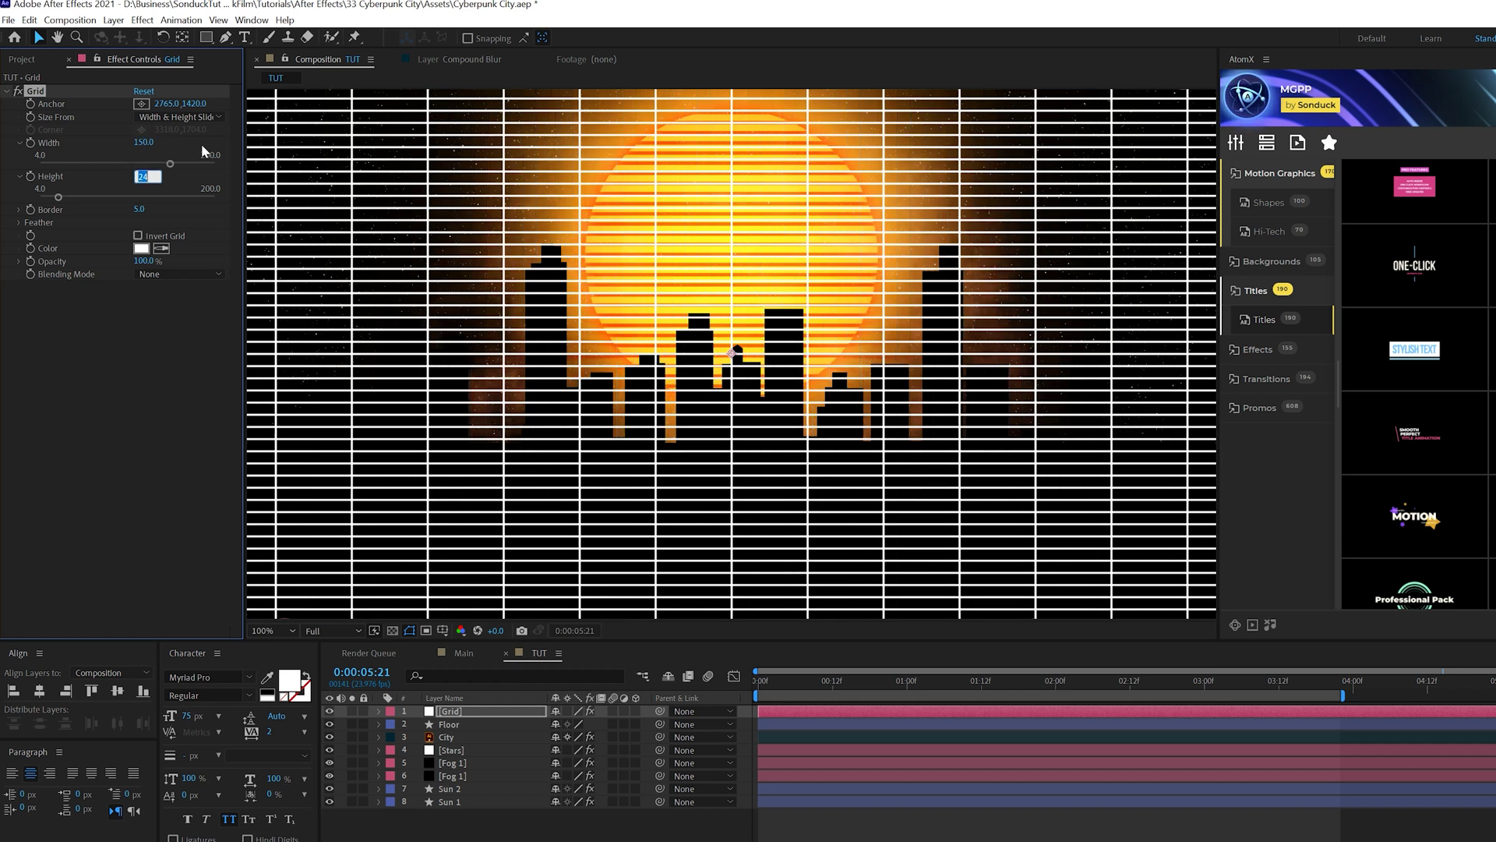
pyautogui.click(187, 335)
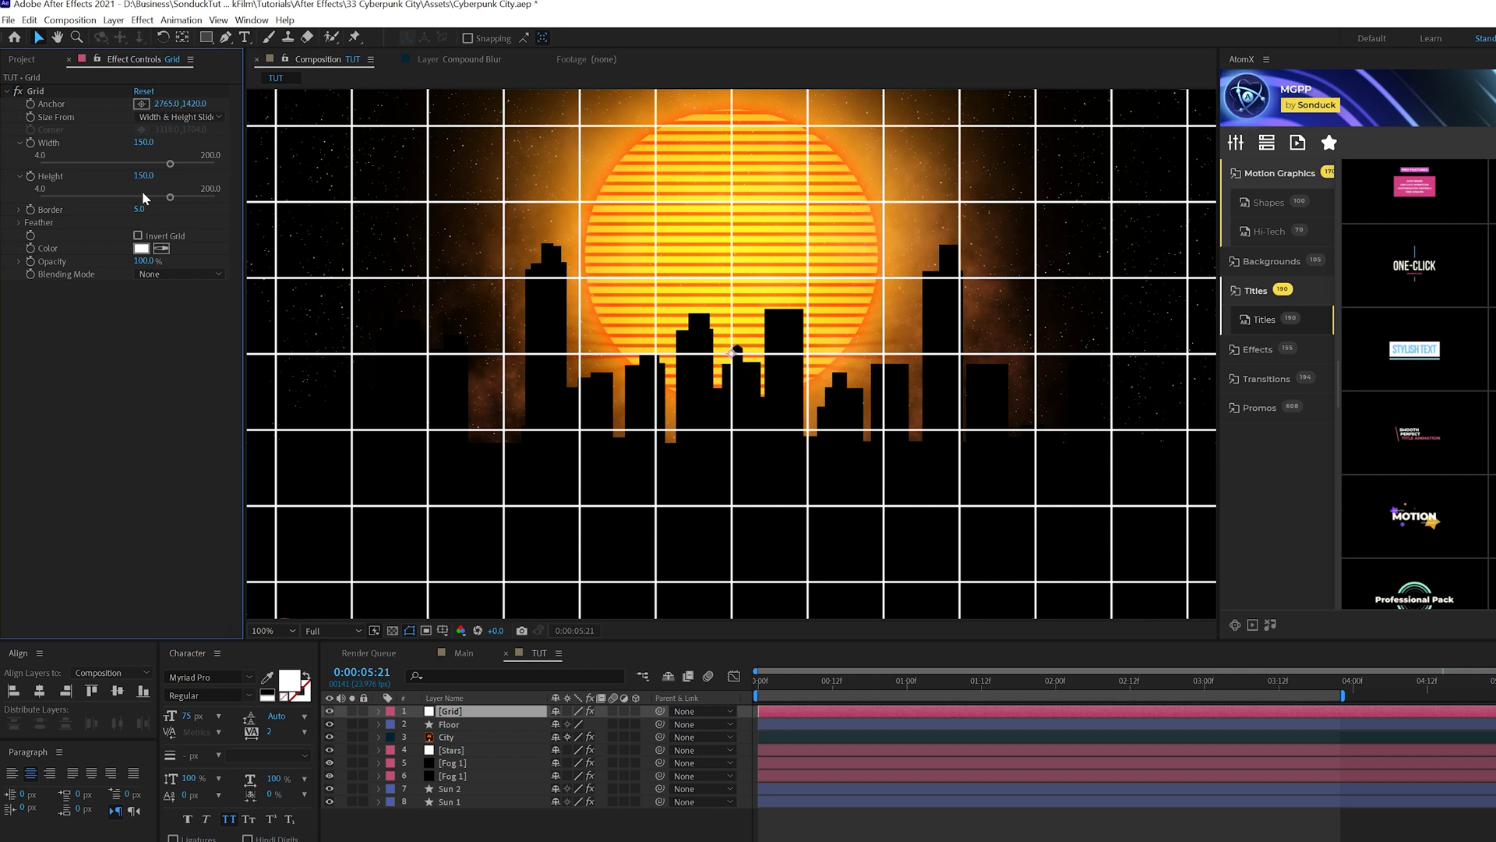
# Keyframe the Grid anchor point at the start and shift the pattern sideways
pyautogui.click(760, 684)
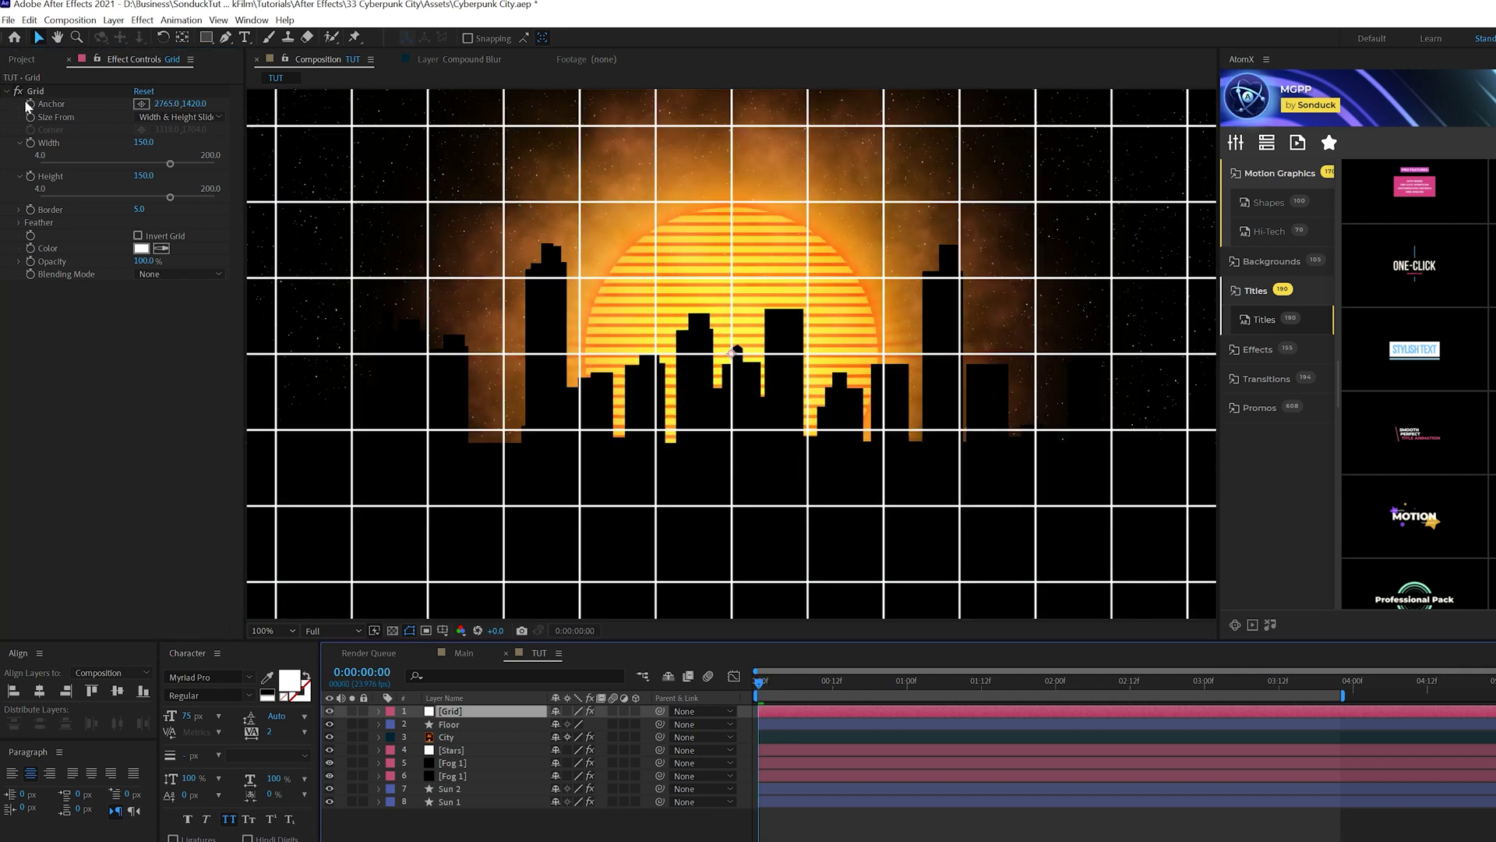
pyautogui.click(29, 104)
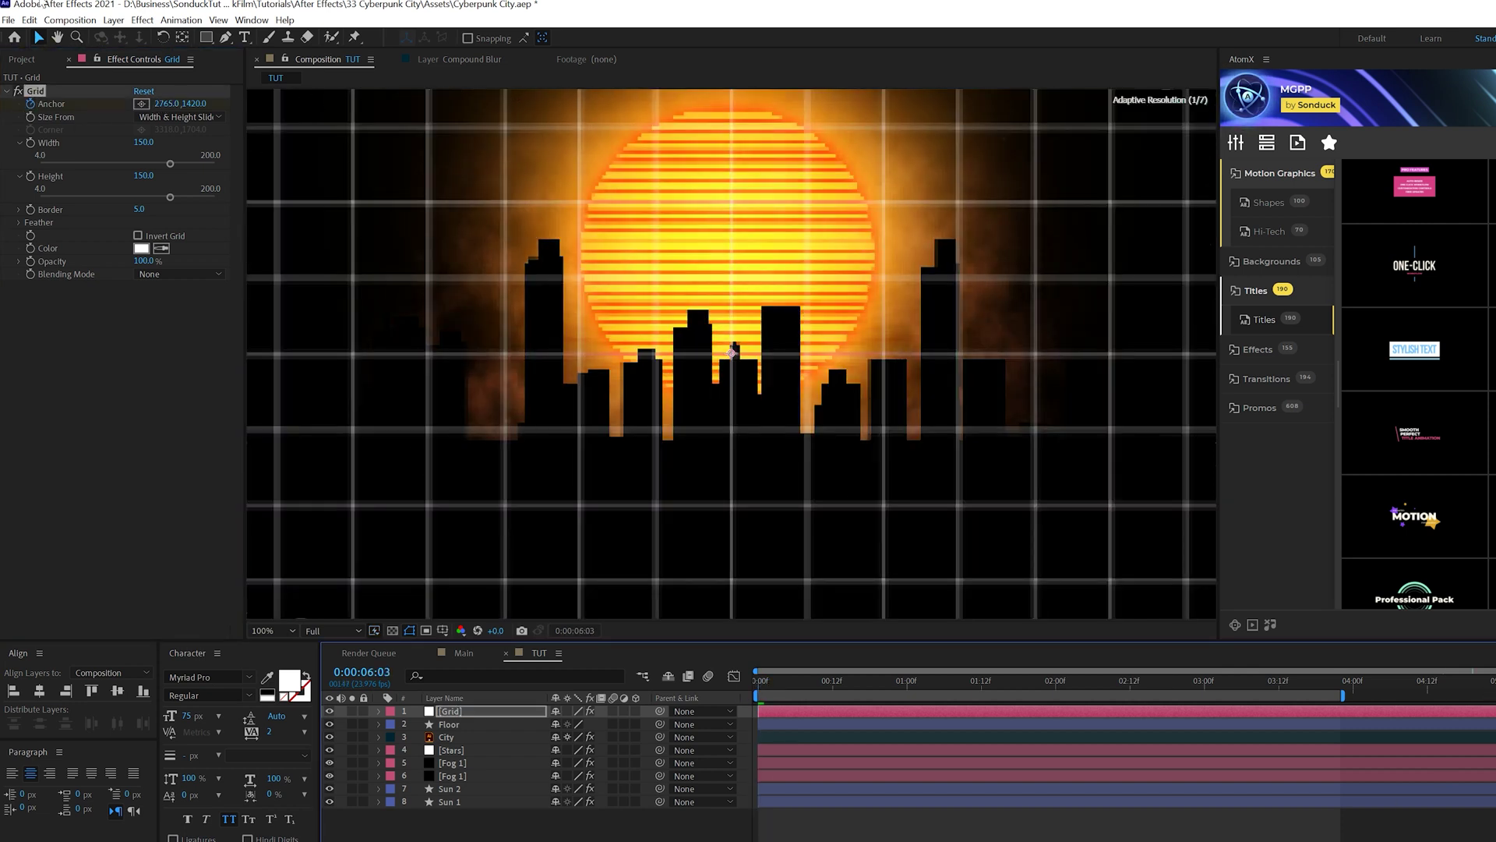
pyautogui.moveTo(170, 107); pyautogui.dragTo(113, 107)
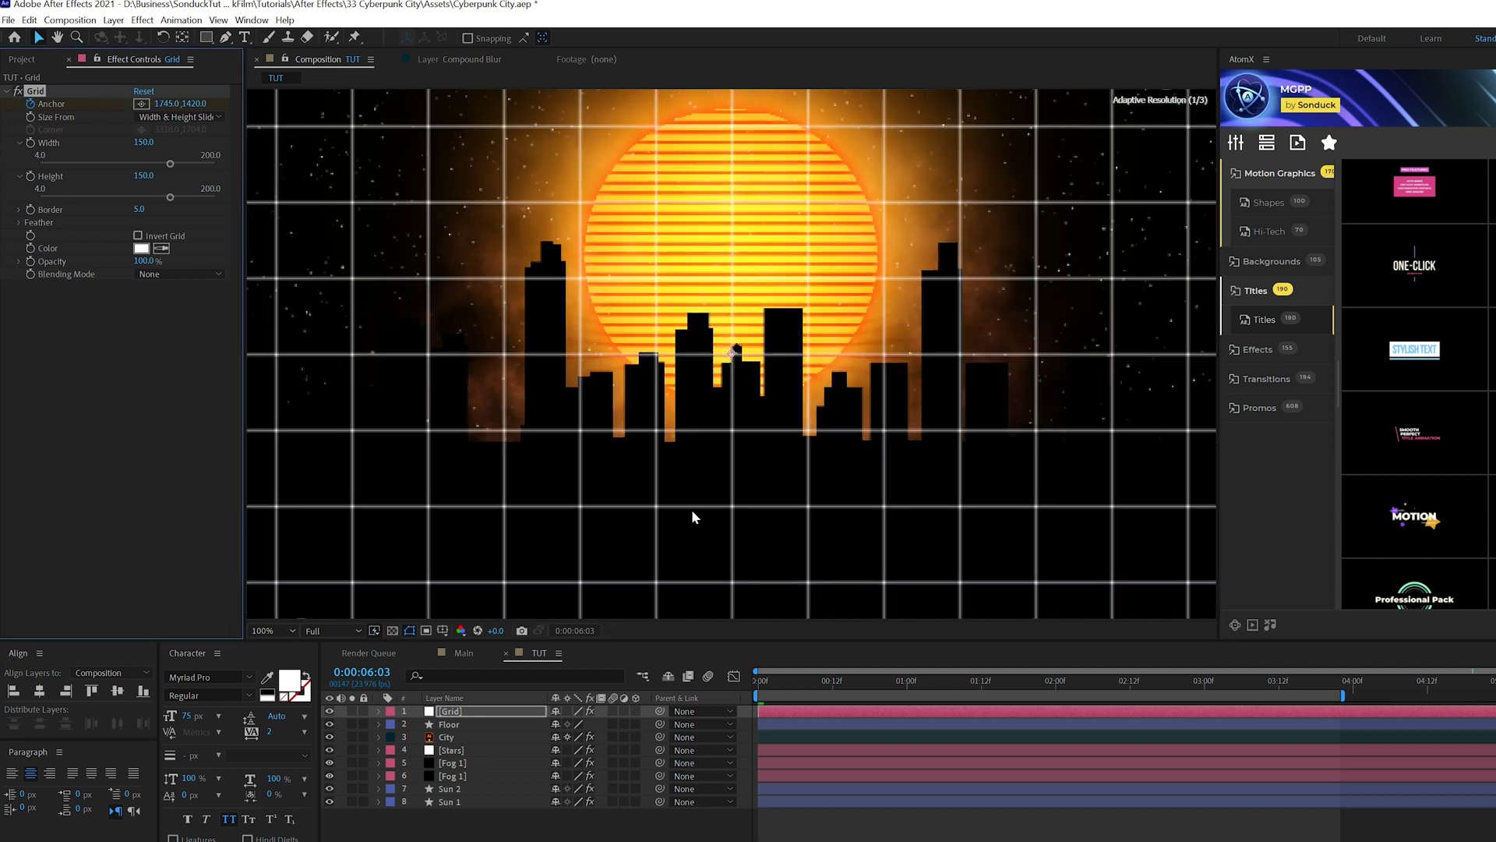
# Make the Grid layer 3D, rotate it 90° on X, and lower it to 960, 899
pyautogui.click(619, 709)
pyautogui.click(637, 712)
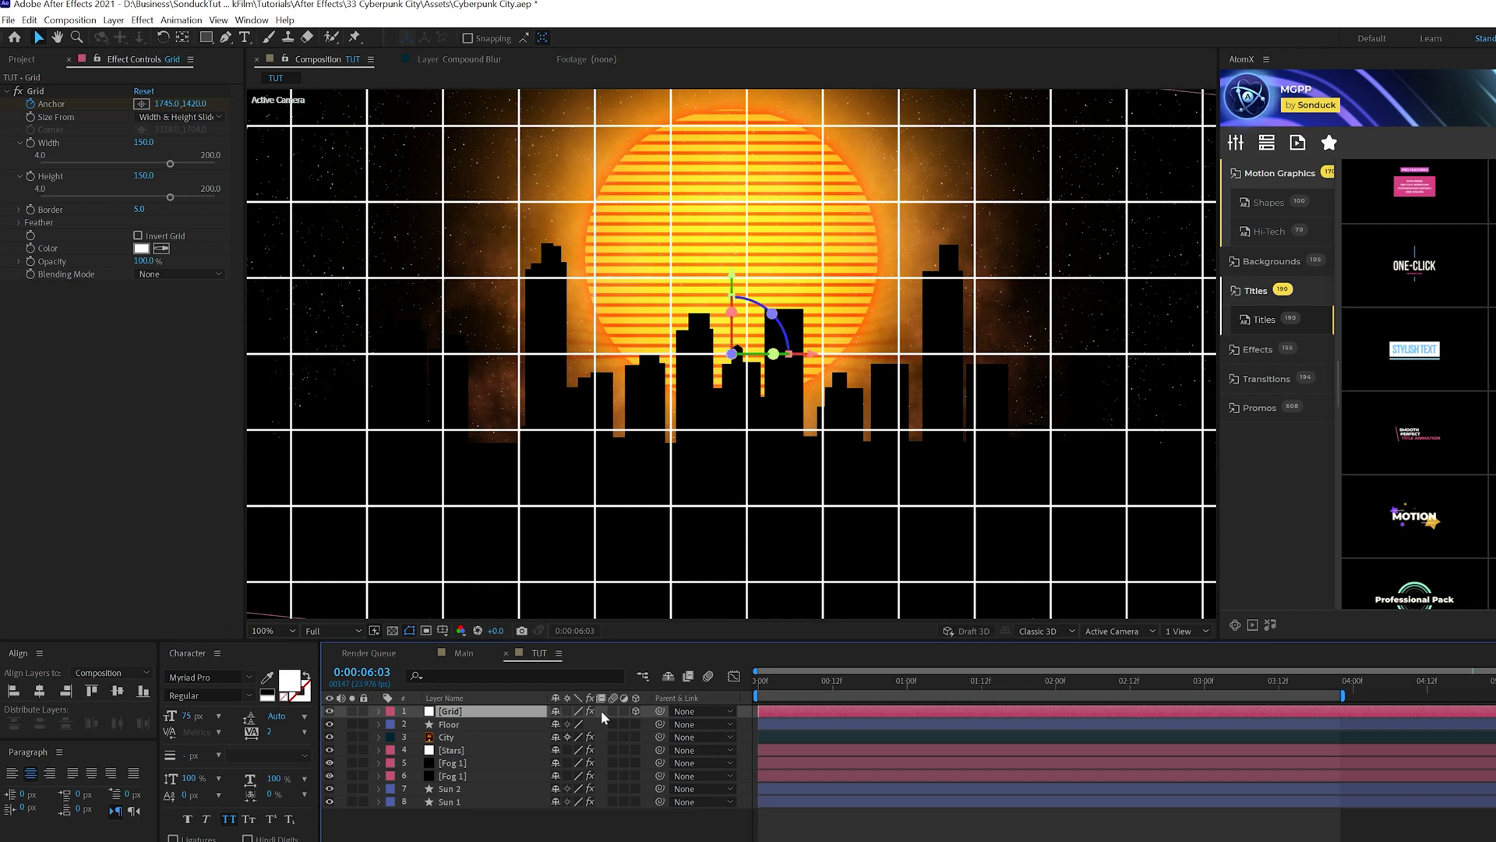
pyautogui.press('r')
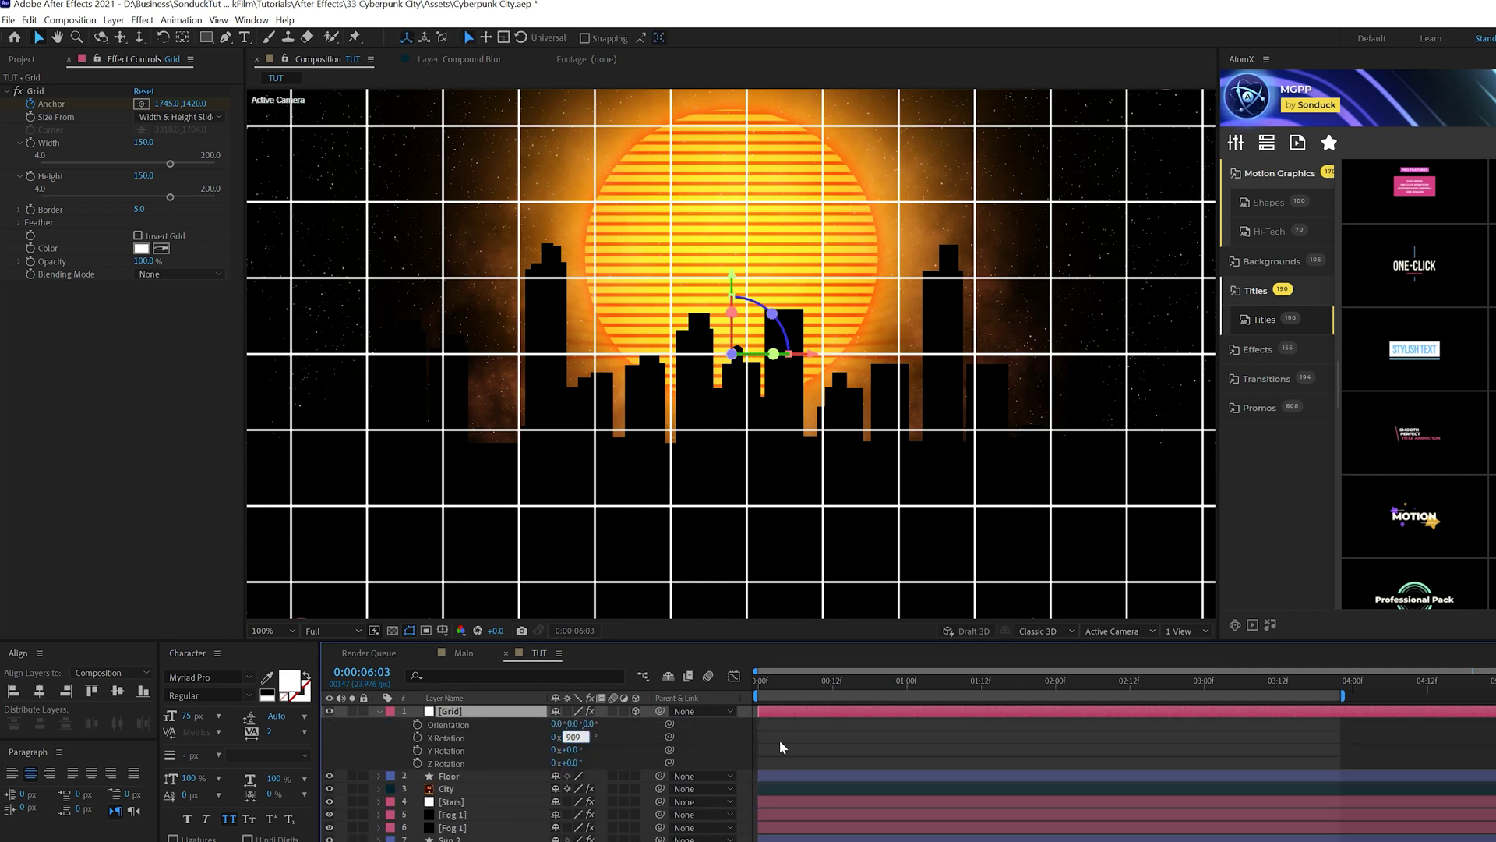
pyautogui.press('Return')
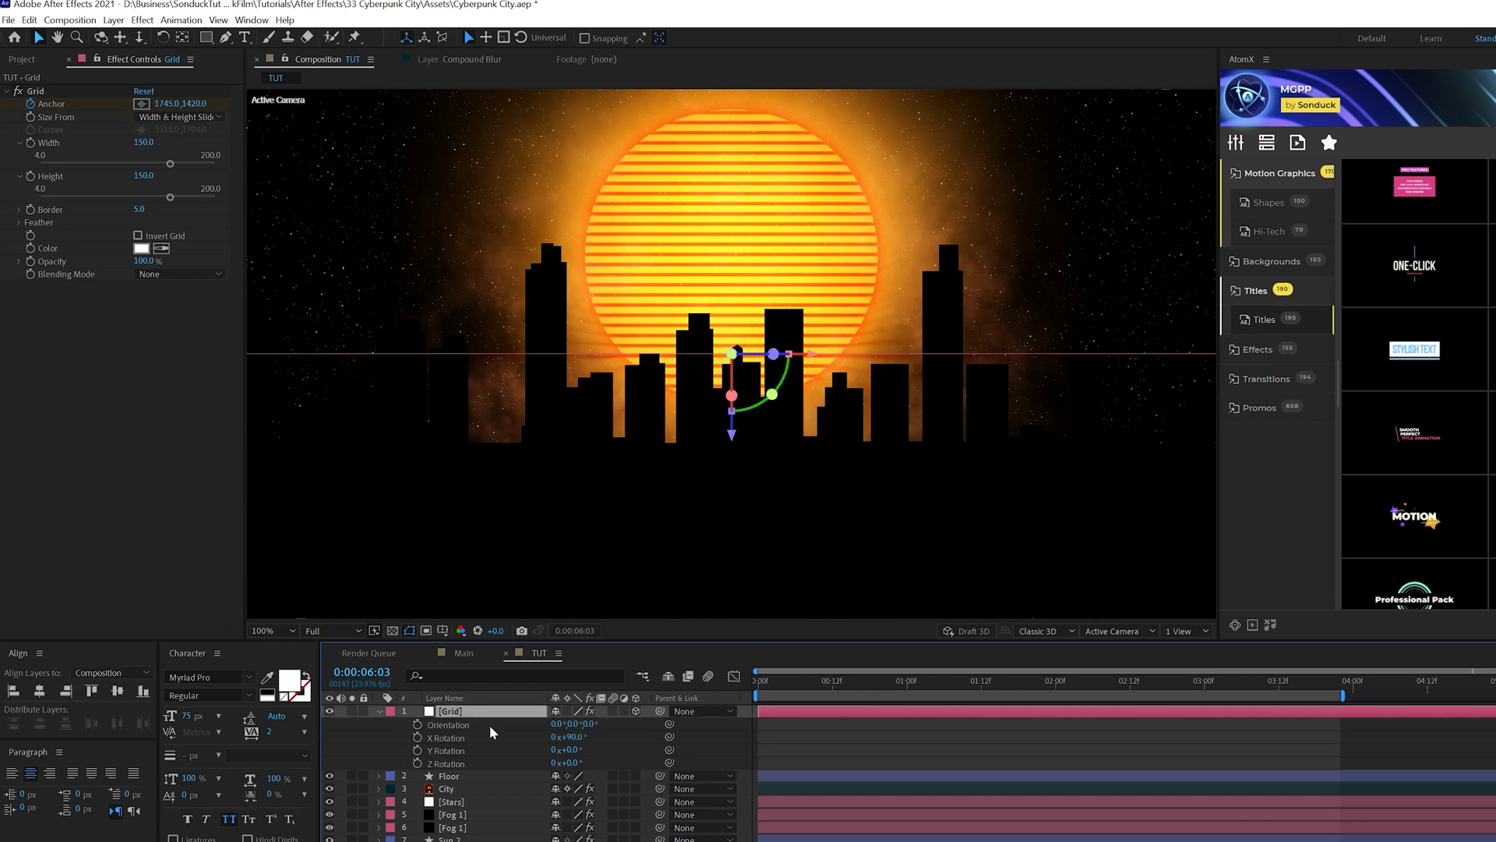
pyautogui.press('p')
pyautogui.moveTo(586, 723); pyautogui.dragTo(842, 733)
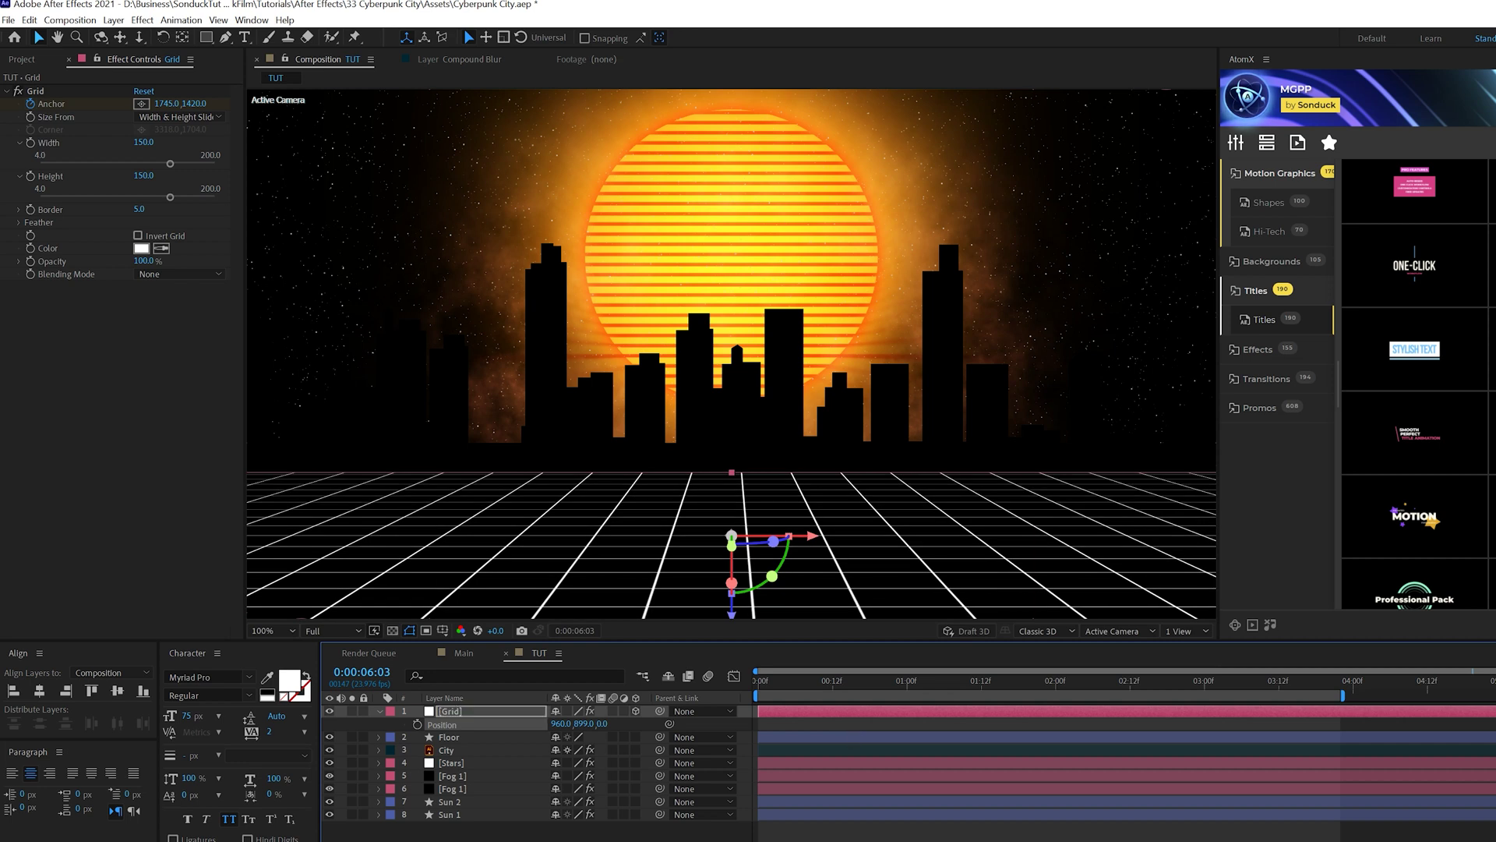
pyautogui.moveTo(987, 686); pyautogui.dragTo(917, 691)
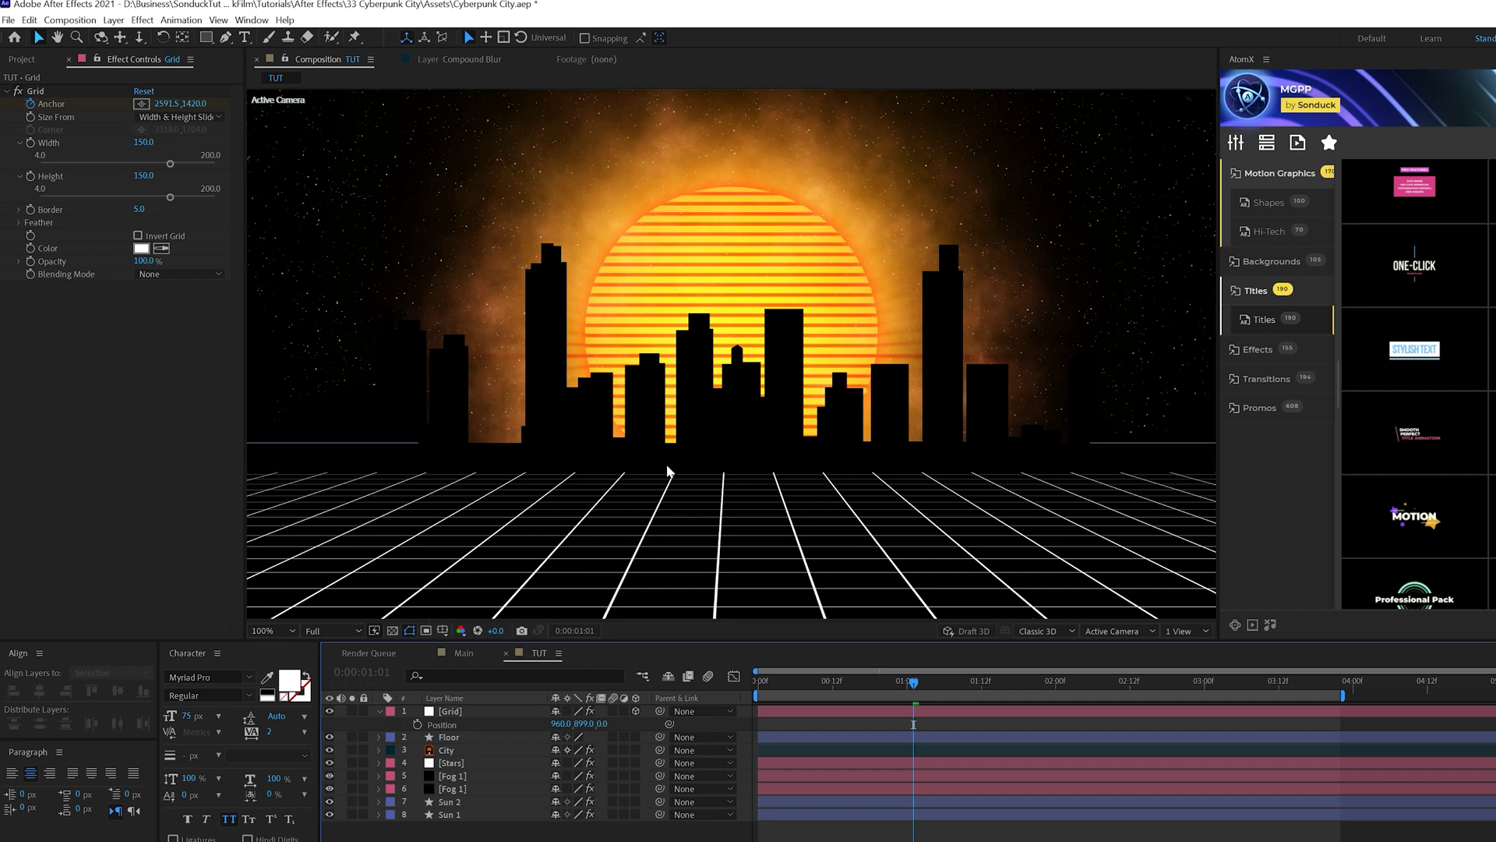
# Create a composition-size black solid and move it down in the frame
pyautogui.click(466, 653)
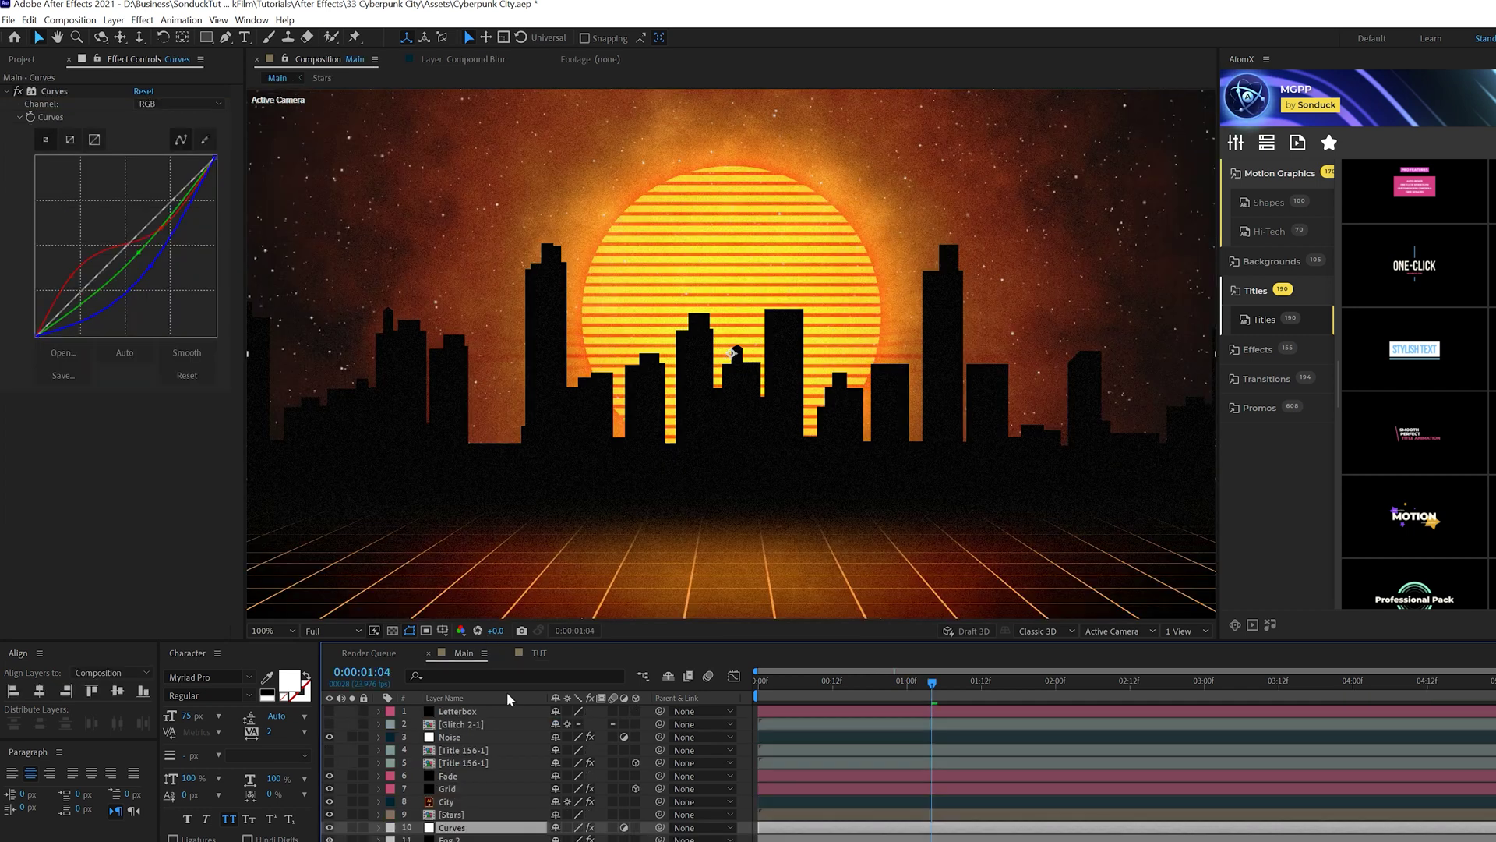
pyautogui.click(537, 653)
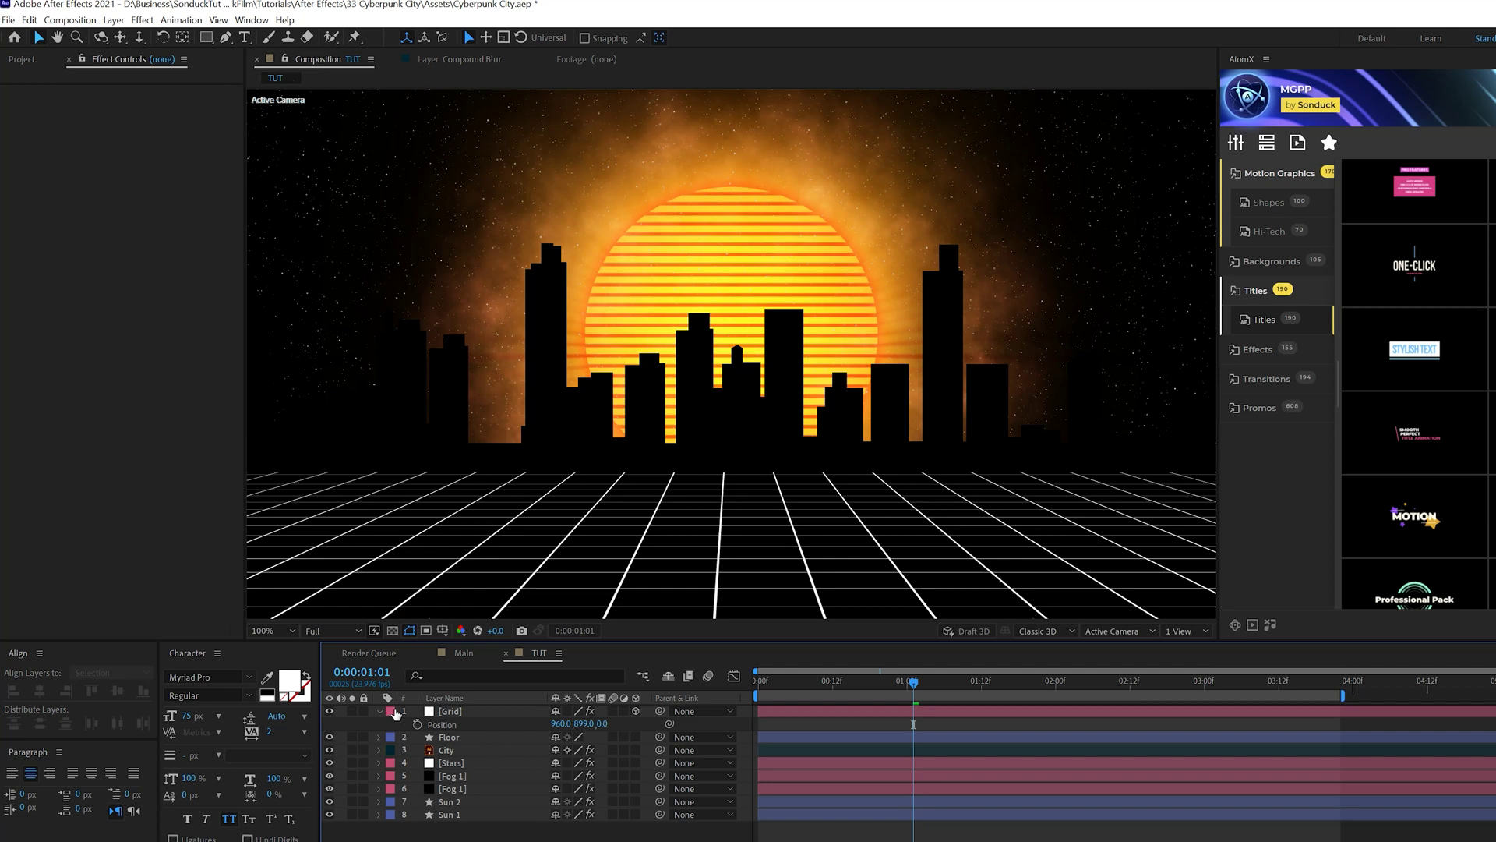
pyautogui.click(379, 711)
pyautogui.hotkey('ctrl', 'y')
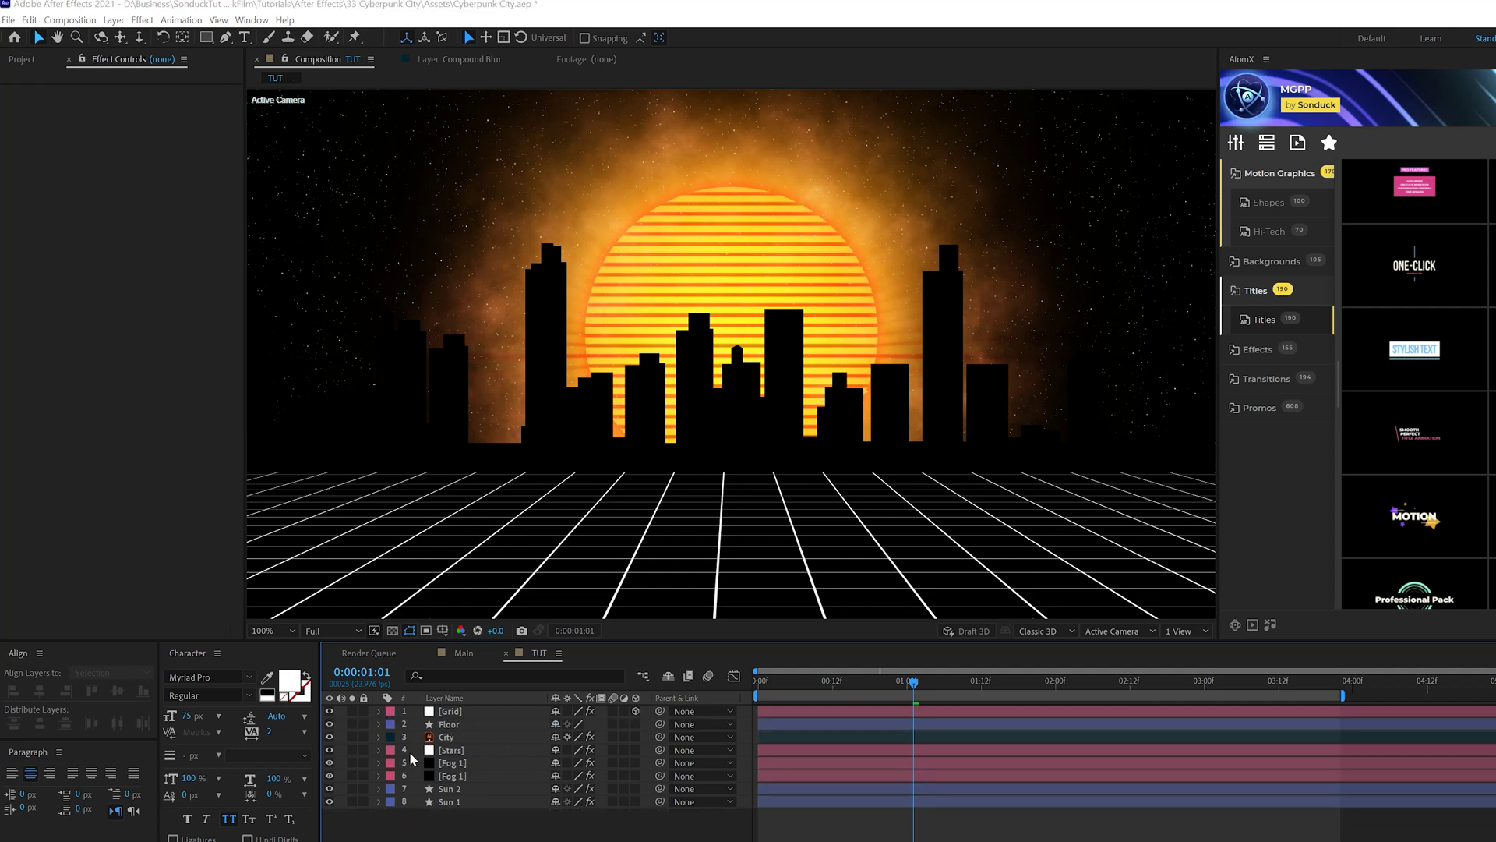
pyautogui.click(1035, 659)
pyautogui.click(1027, 707)
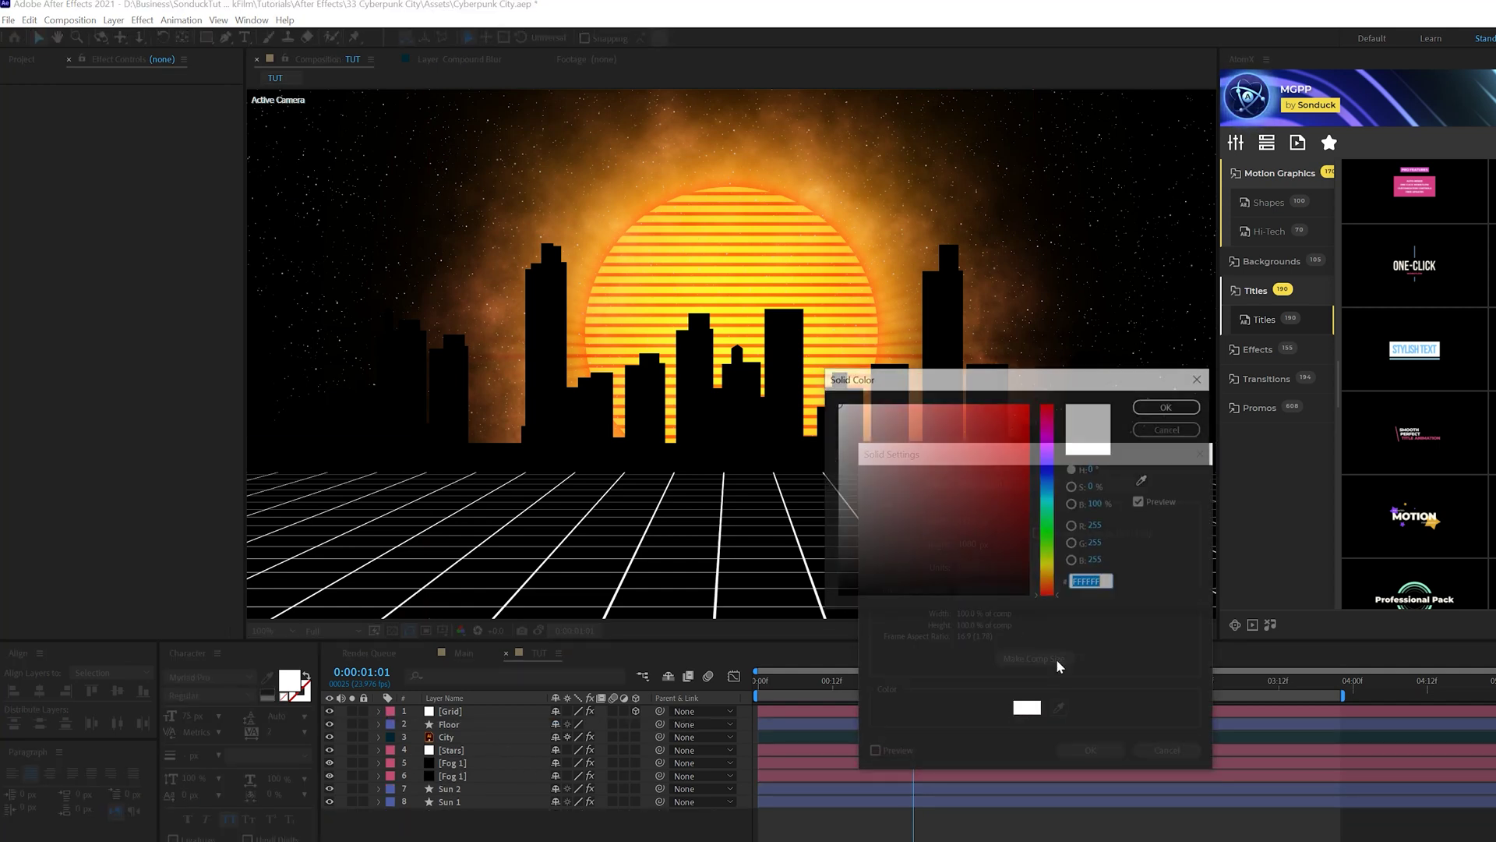
pyautogui.click(839, 595)
pyautogui.click(1168, 406)
pyautogui.press('Return')
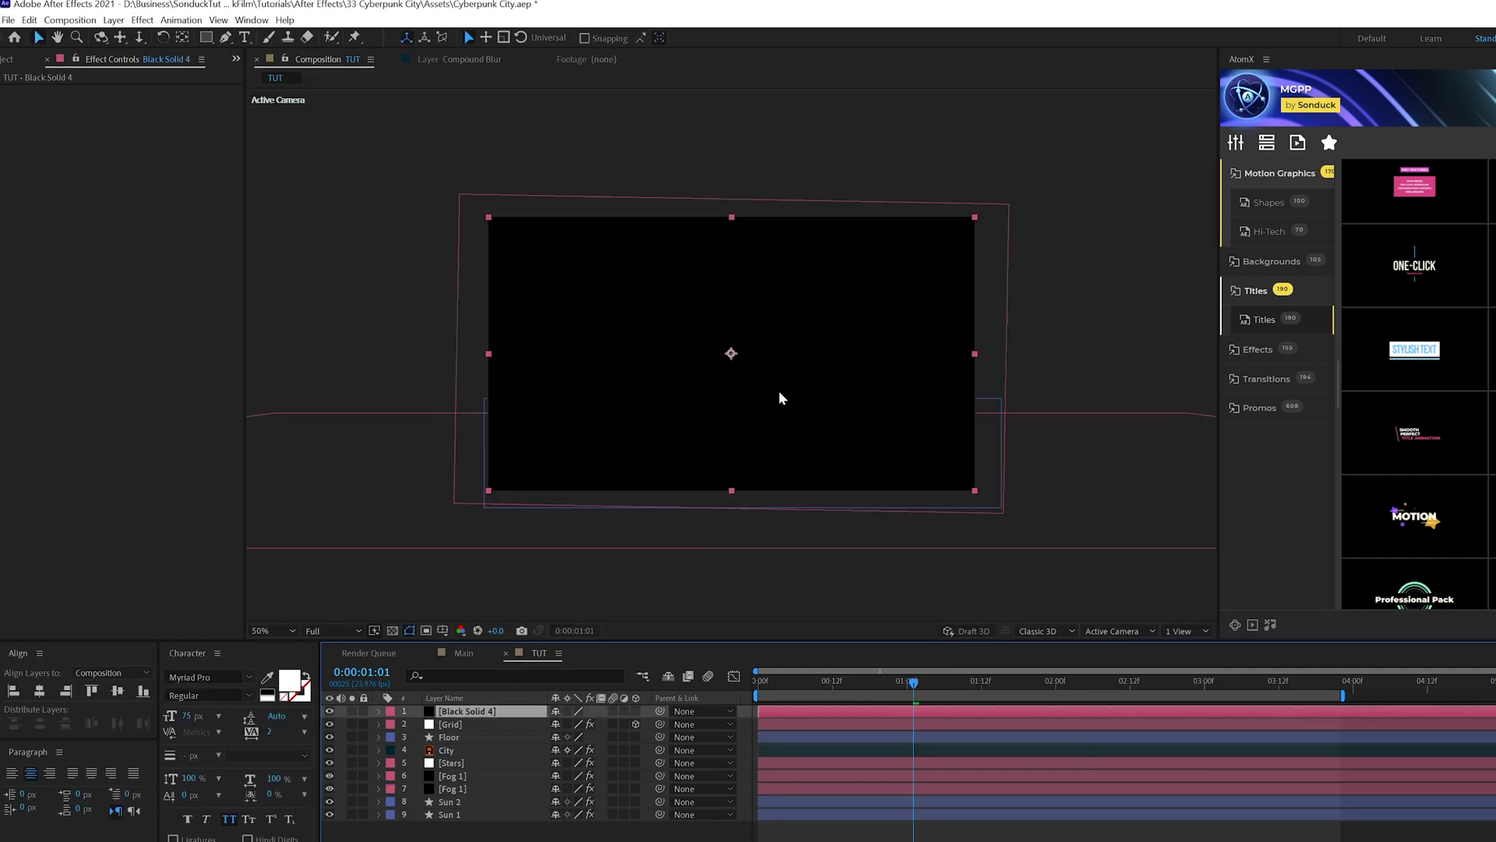
pyautogui.moveTo(741, 365); pyautogui.dragTo(733, 536)
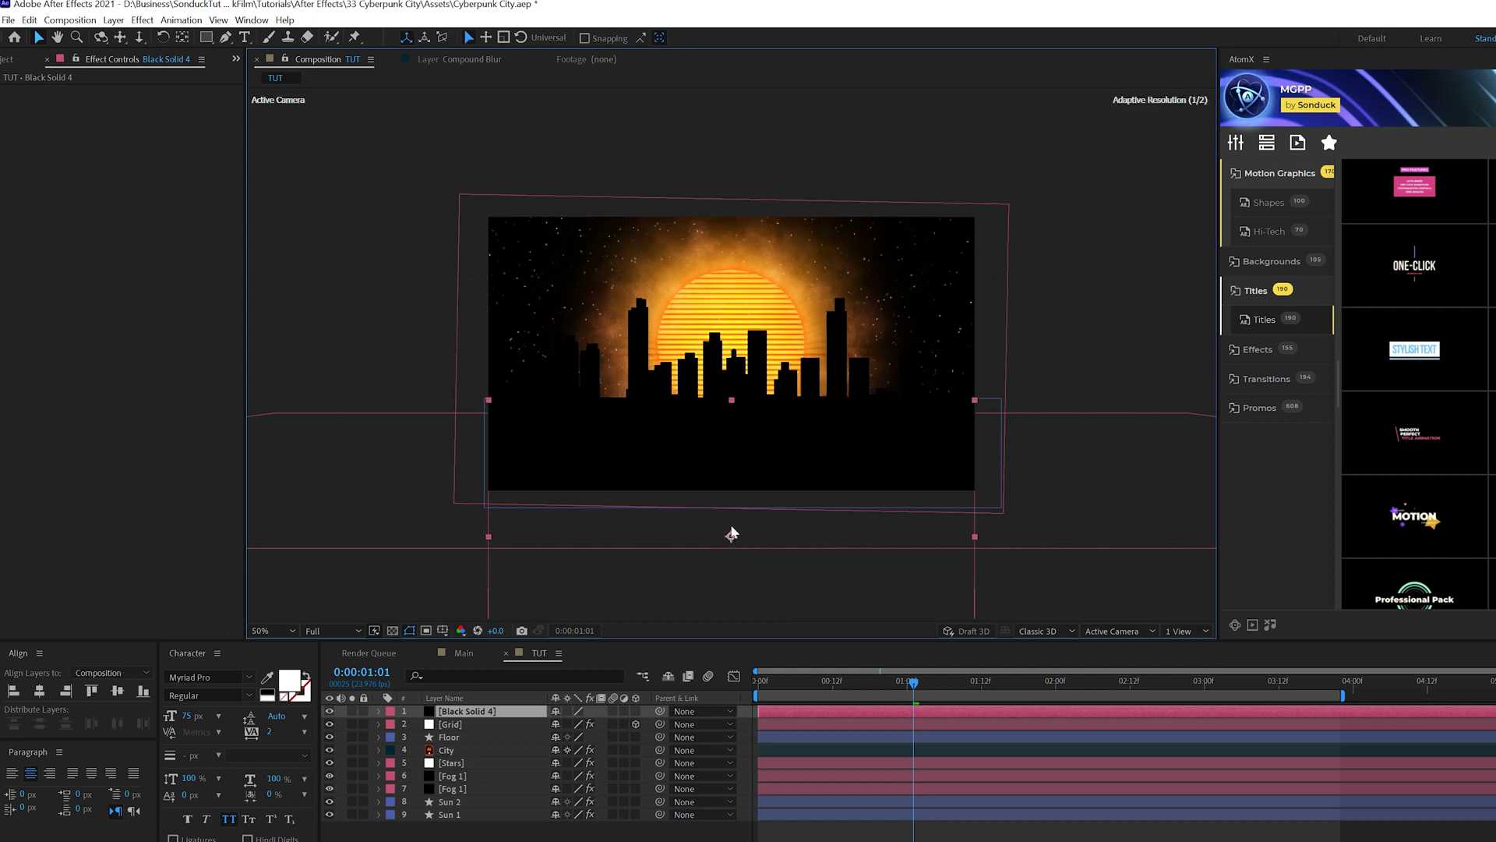
# Draw a rectangle mask on the black solid, feather it 221 px, and extend its edges
pyautogui.press('q')
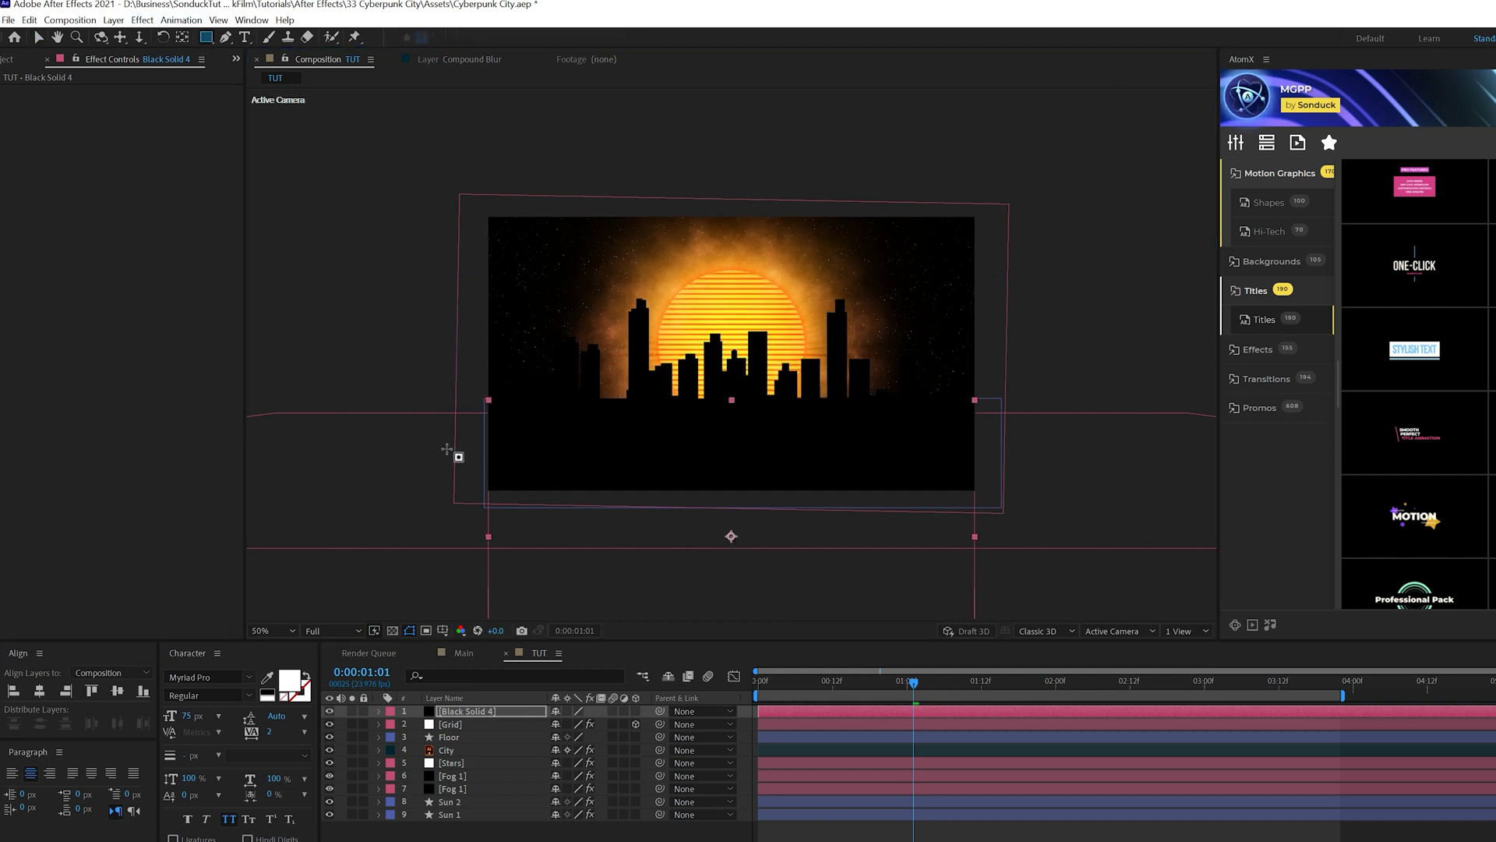
pyautogui.moveTo(446, 450); pyautogui.dragTo(438, 443)
pyautogui.moveTo(1039, 342); pyautogui.dragTo(1029, 362)
pyautogui.press('f')
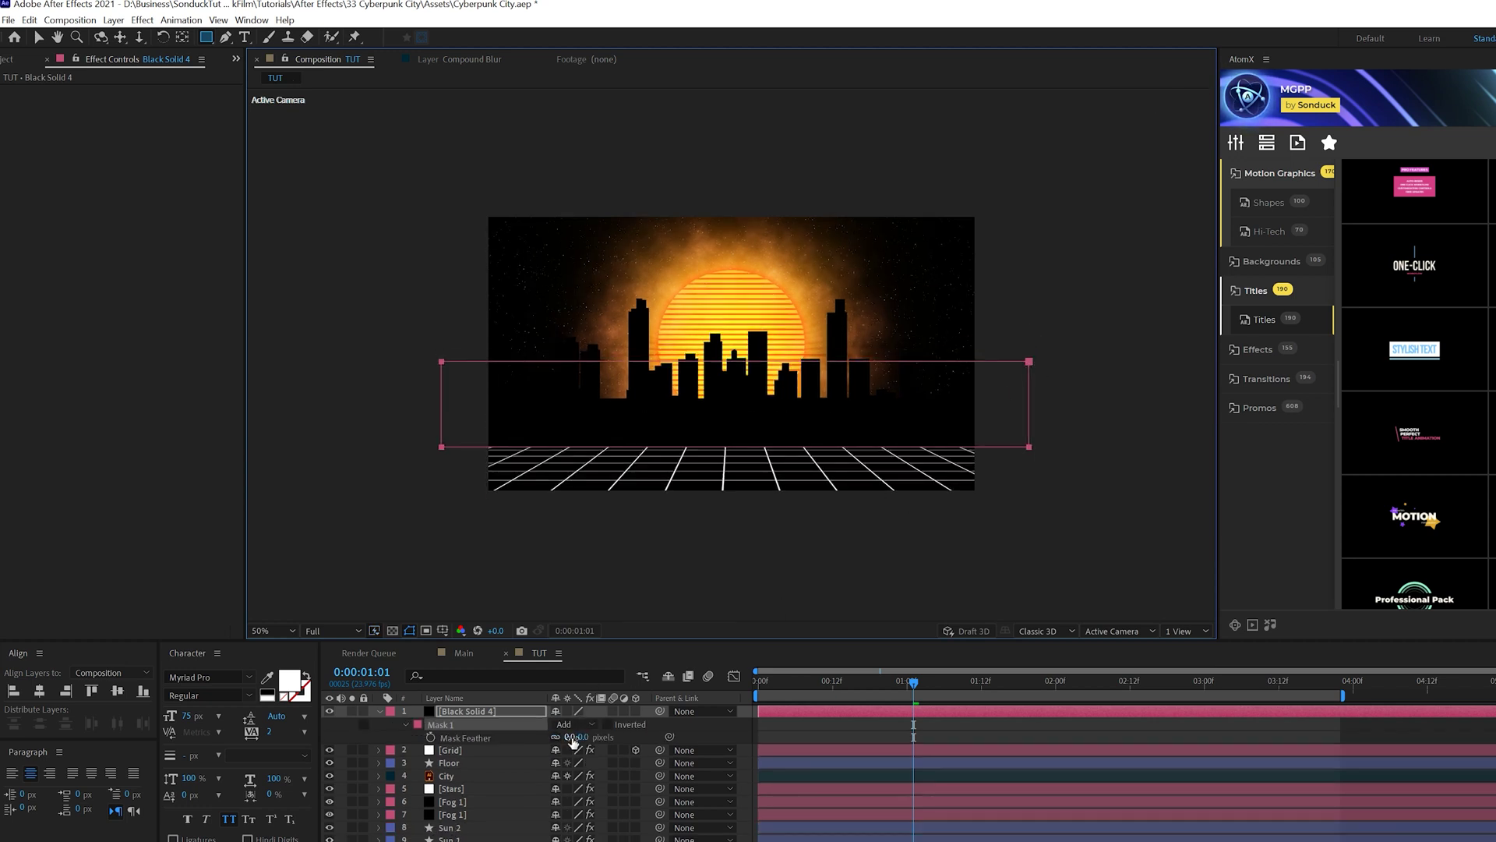
pyautogui.moveTo(574, 737); pyautogui.dragTo(802, 736)
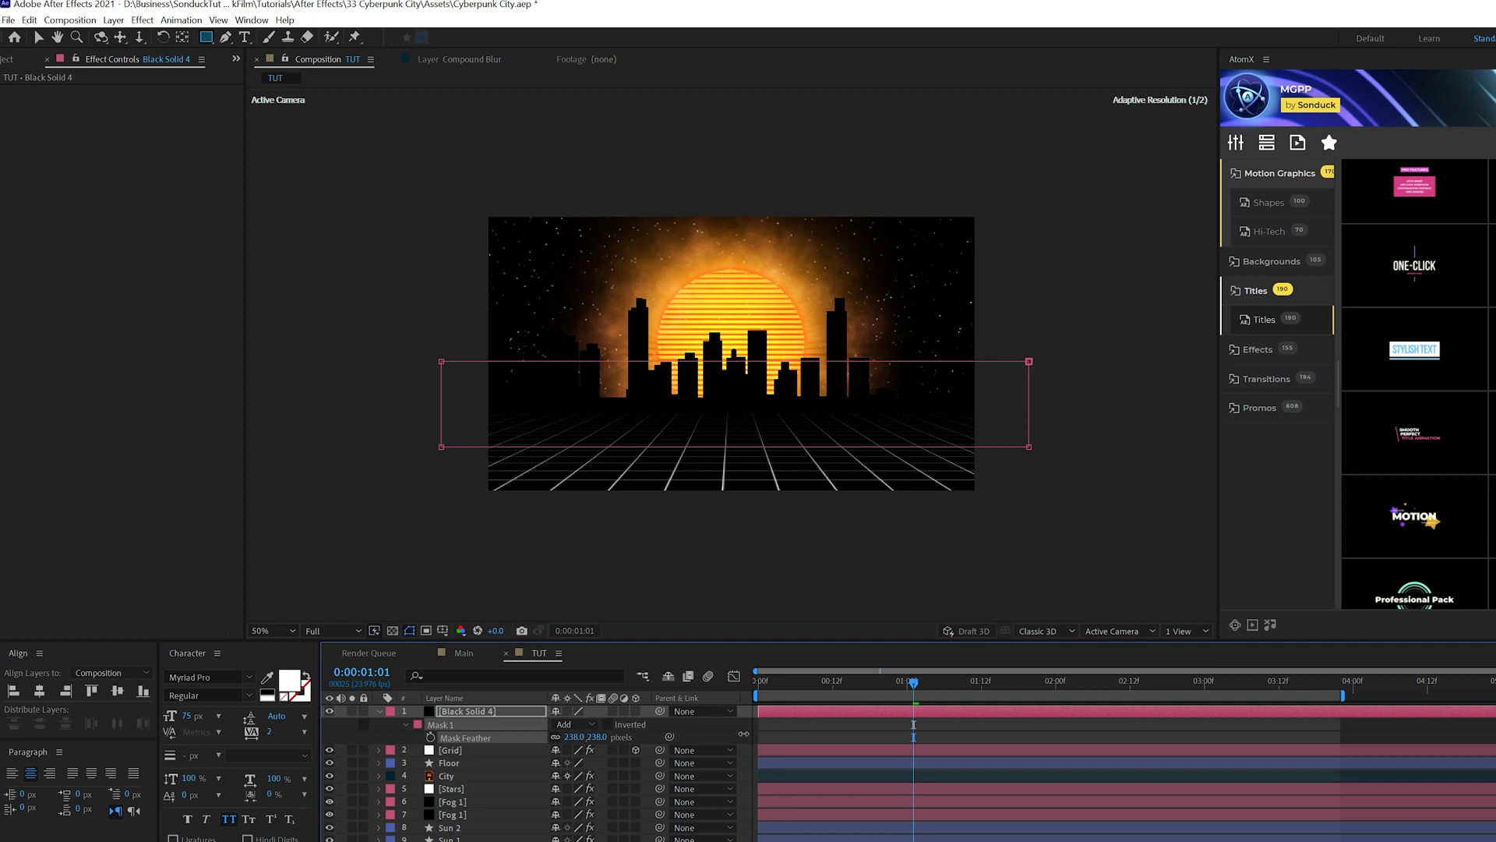
pyautogui.press('v')
pyautogui.moveTo(733, 362); pyautogui.dragTo(735, 214)
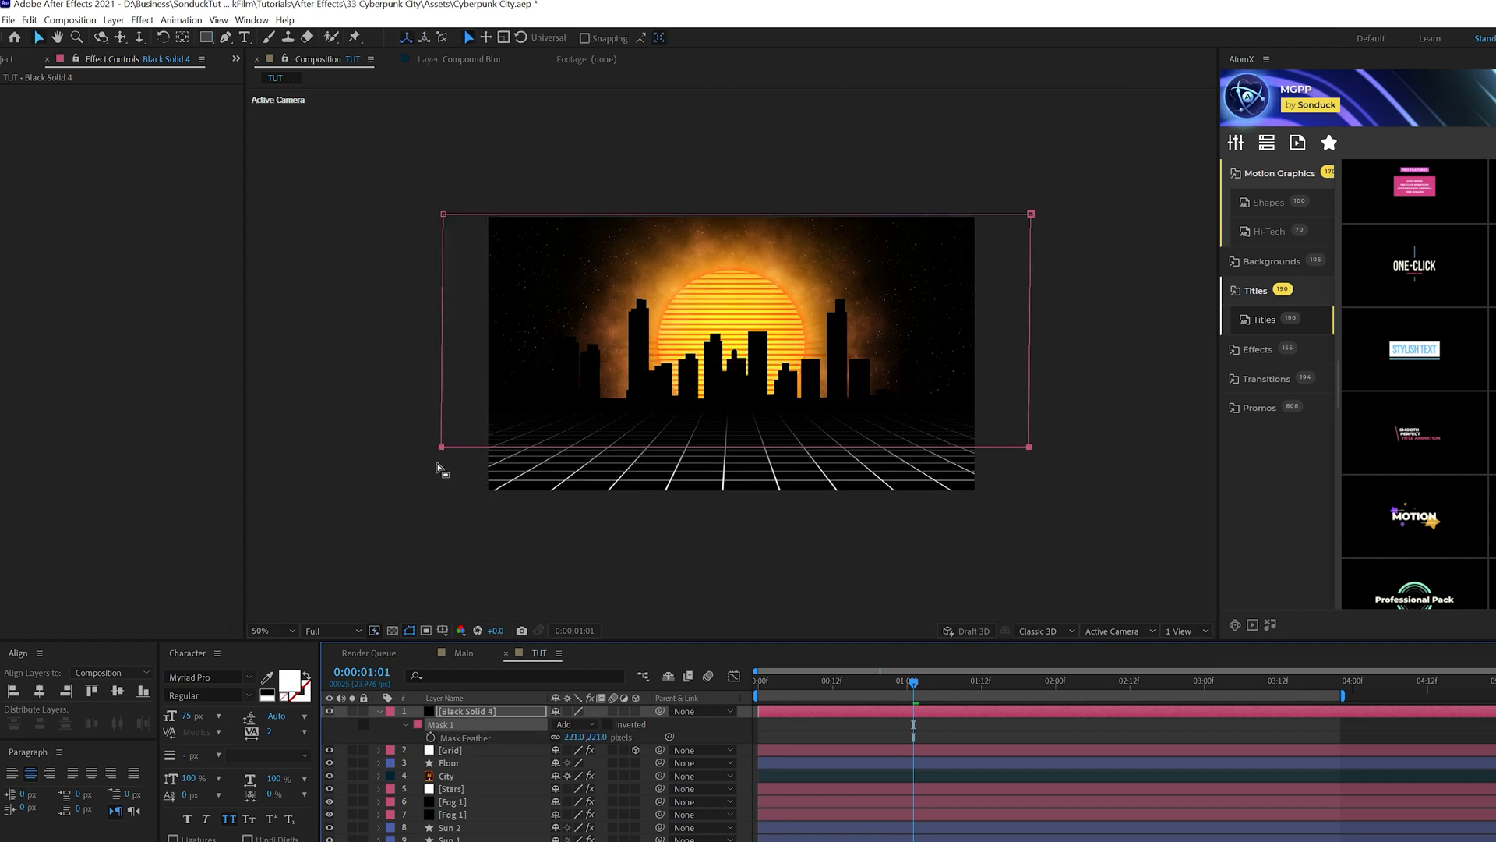
pyautogui.moveTo(441, 450); pyautogui.dragTo(441, 475)
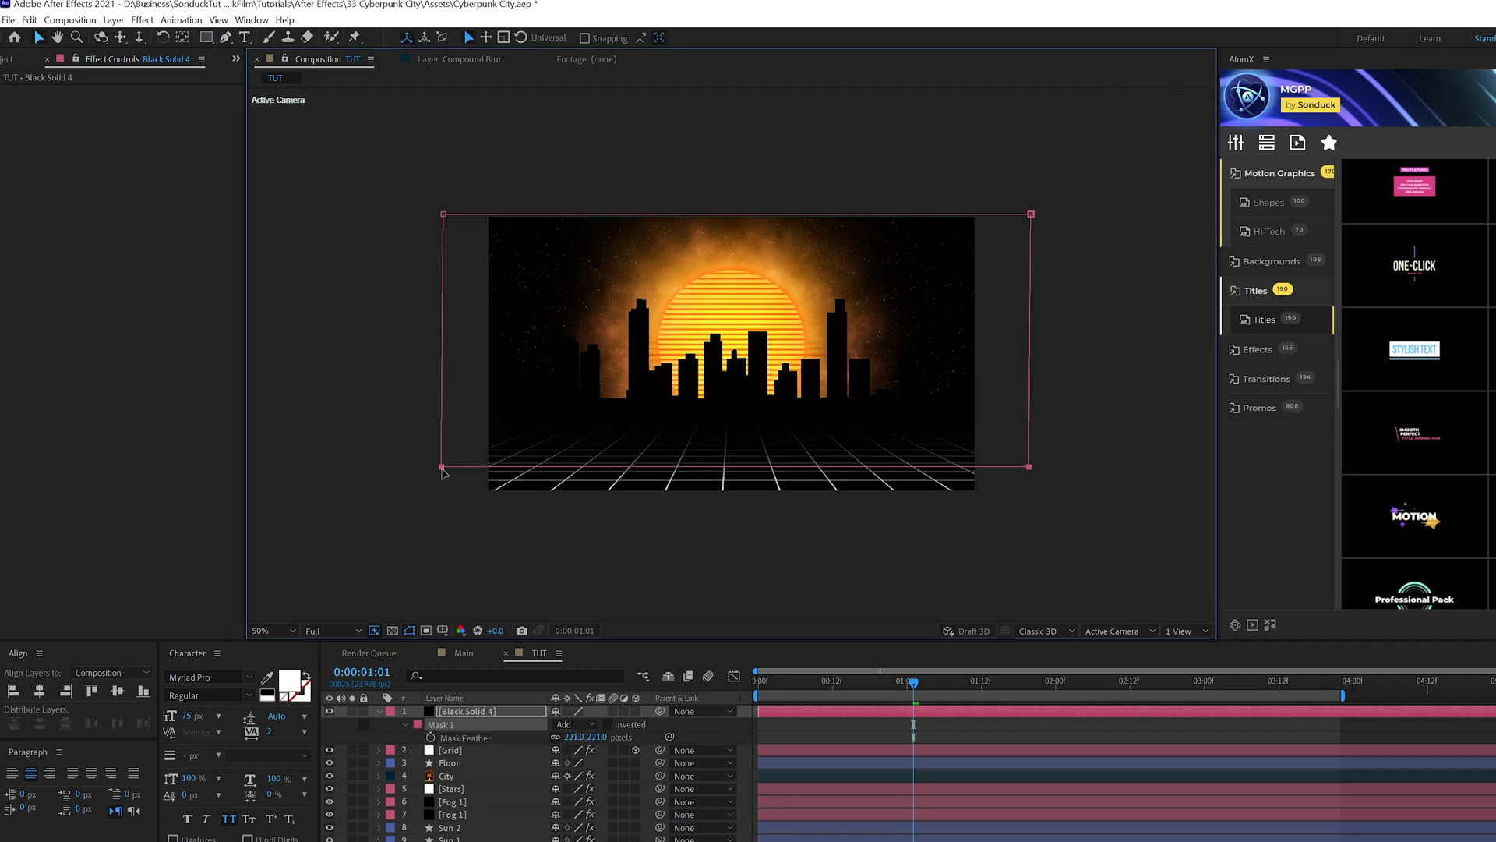
pyautogui.click(621, 545)
pyautogui.press('/')
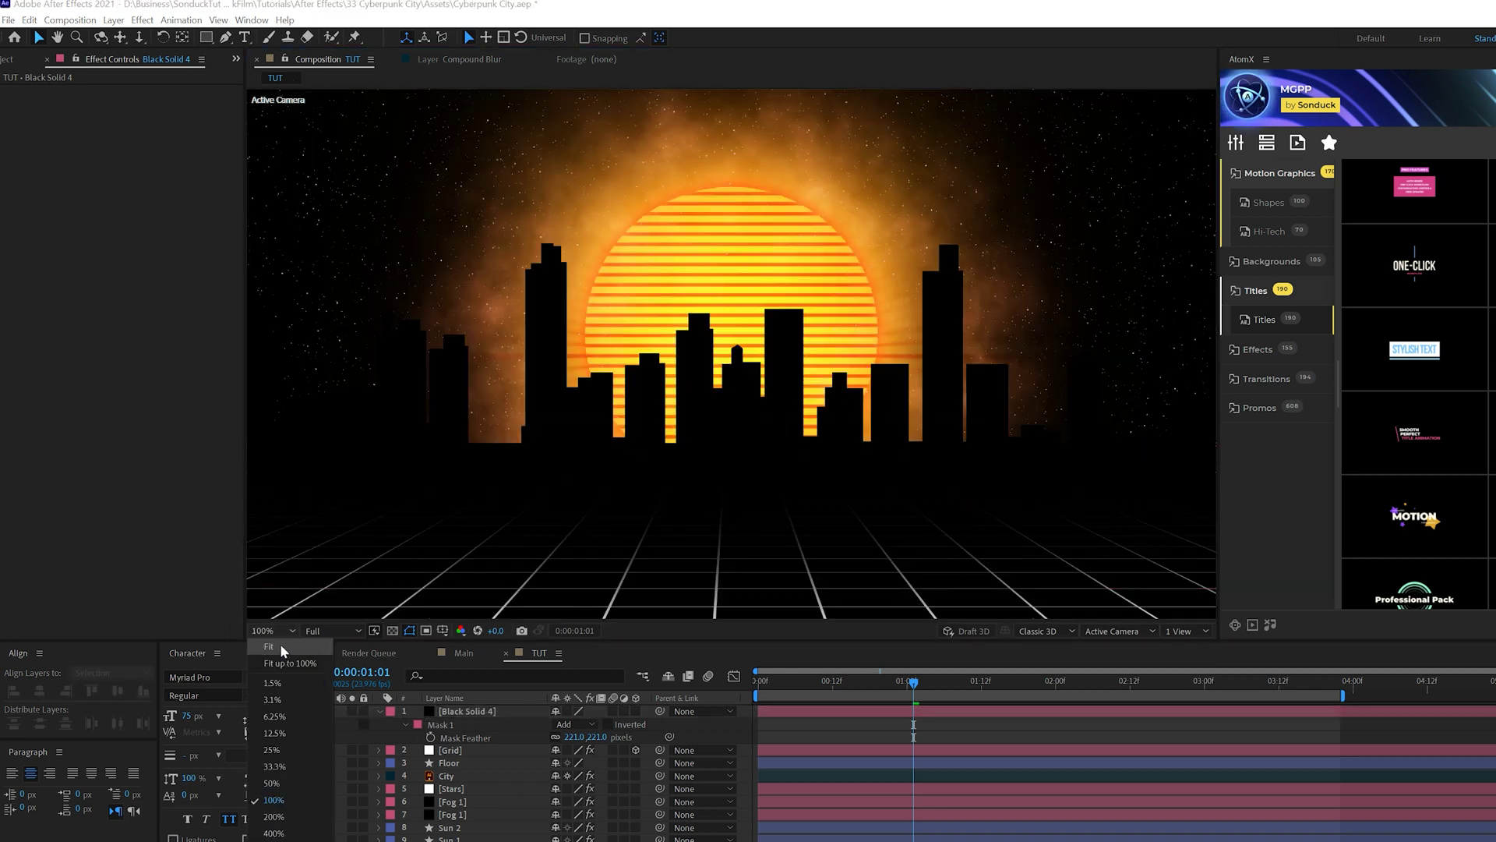
# Colour the grid lines orange C65B00 and send the Floor layer to the bottom
pyautogui.click(141, 249)
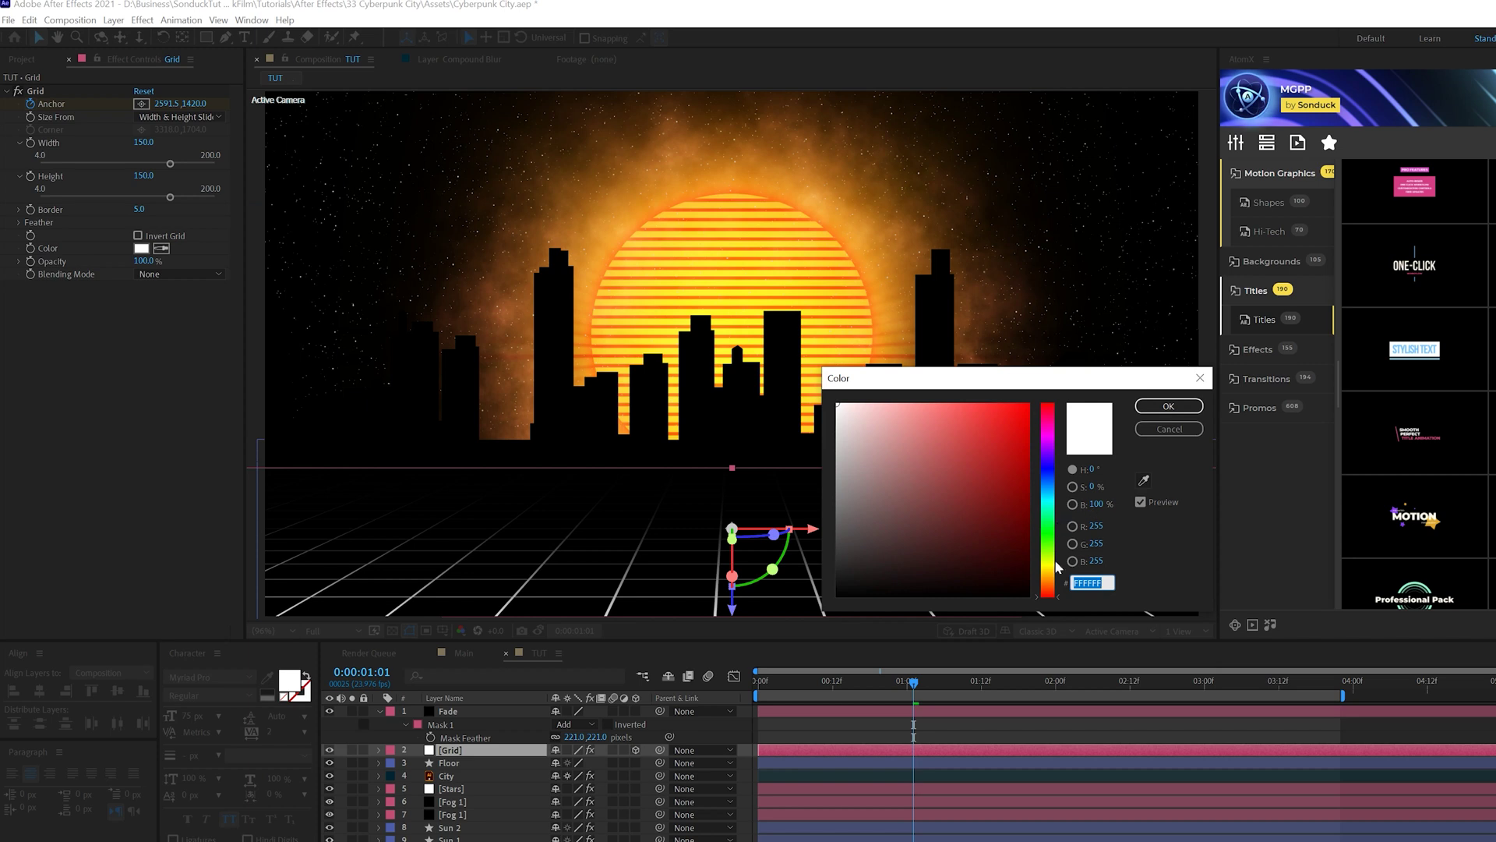
pyautogui.moveTo(1059, 567); pyautogui.dragTo(1058, 582)
pyautogui.click(1029, 445)
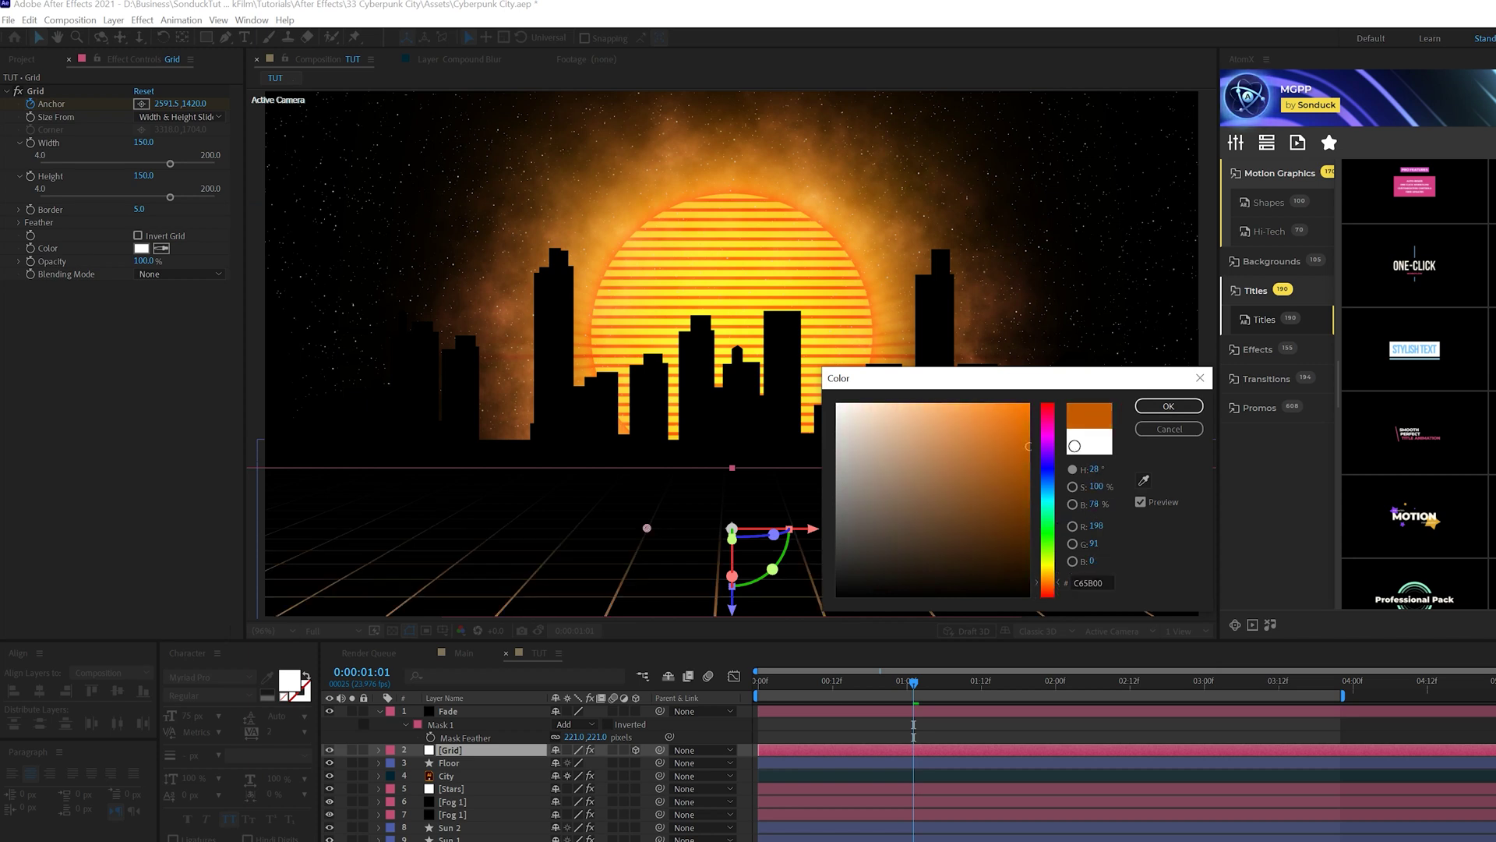
pyautogui.click(1168, 406)
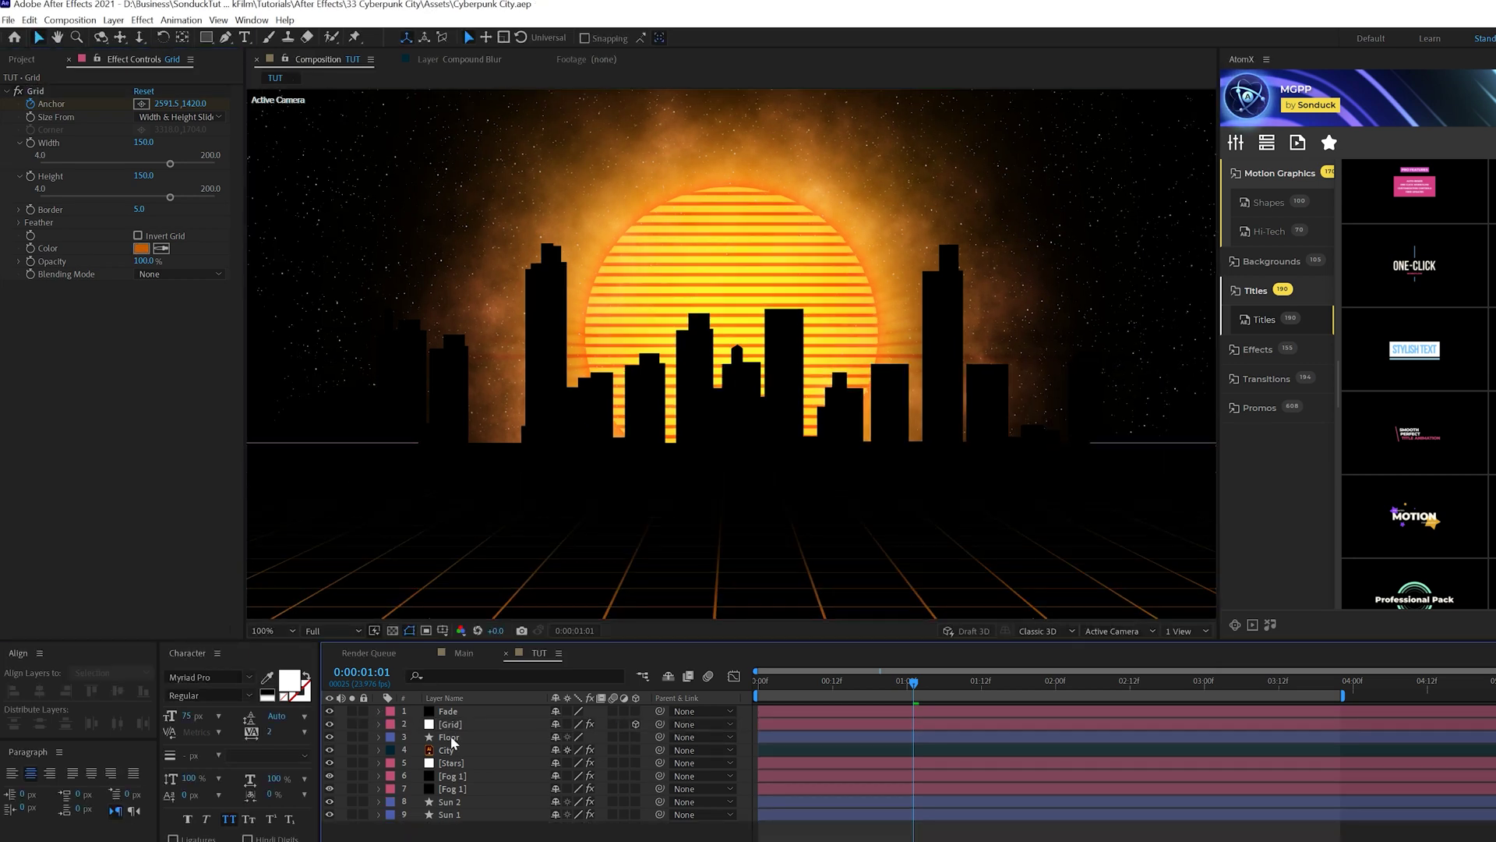
pyautogui.click(466, 738)
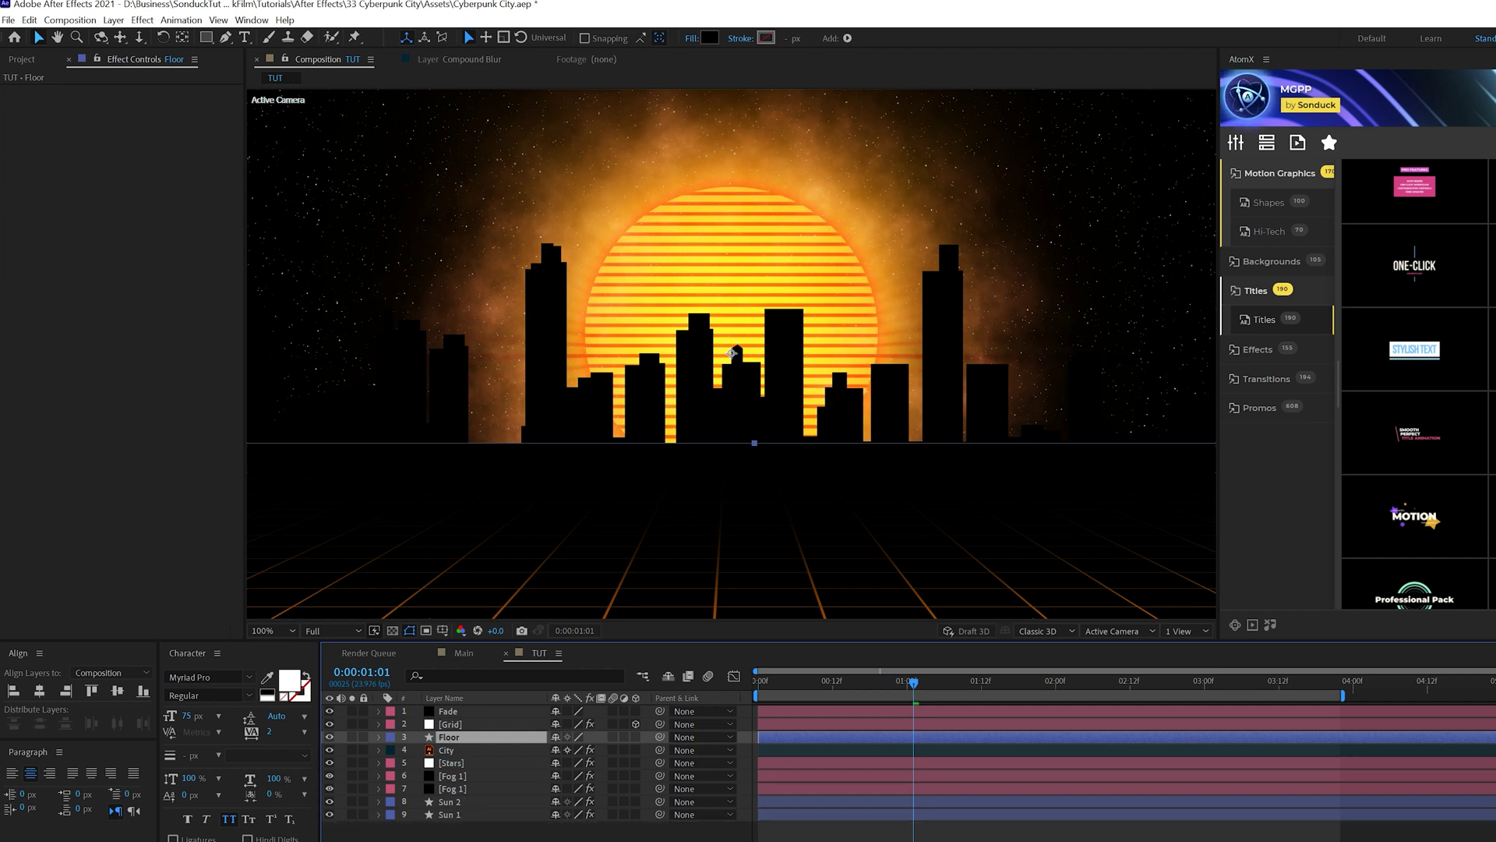
pyautogui.hotkey('ctrl', 'shift', '[')
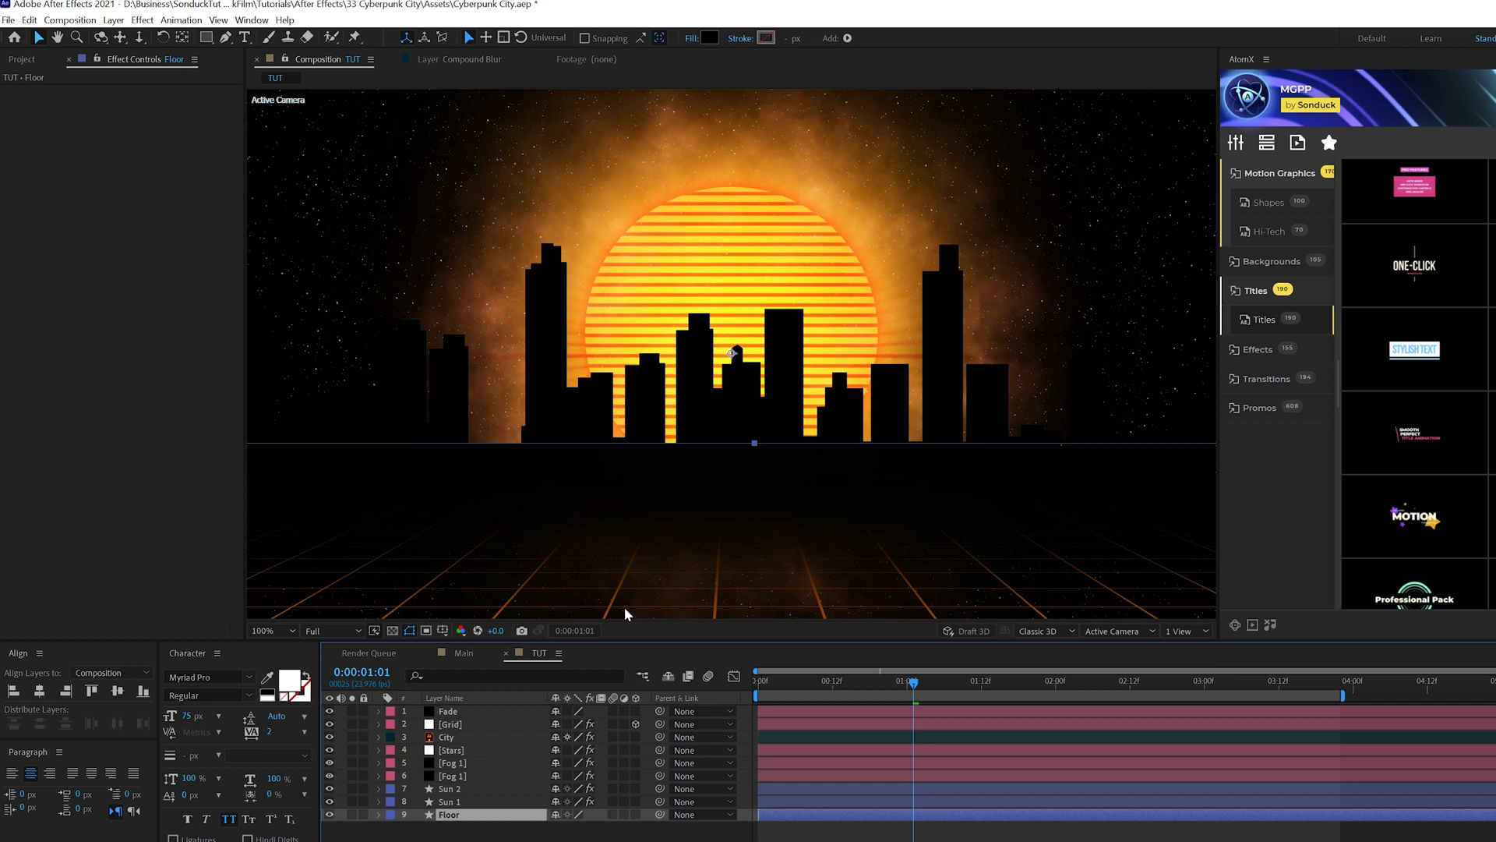
# Duplicate Sun 2 as Sun 3 above Floor and lower it to position 776, 975.8
pyautogui.click(448, 791)
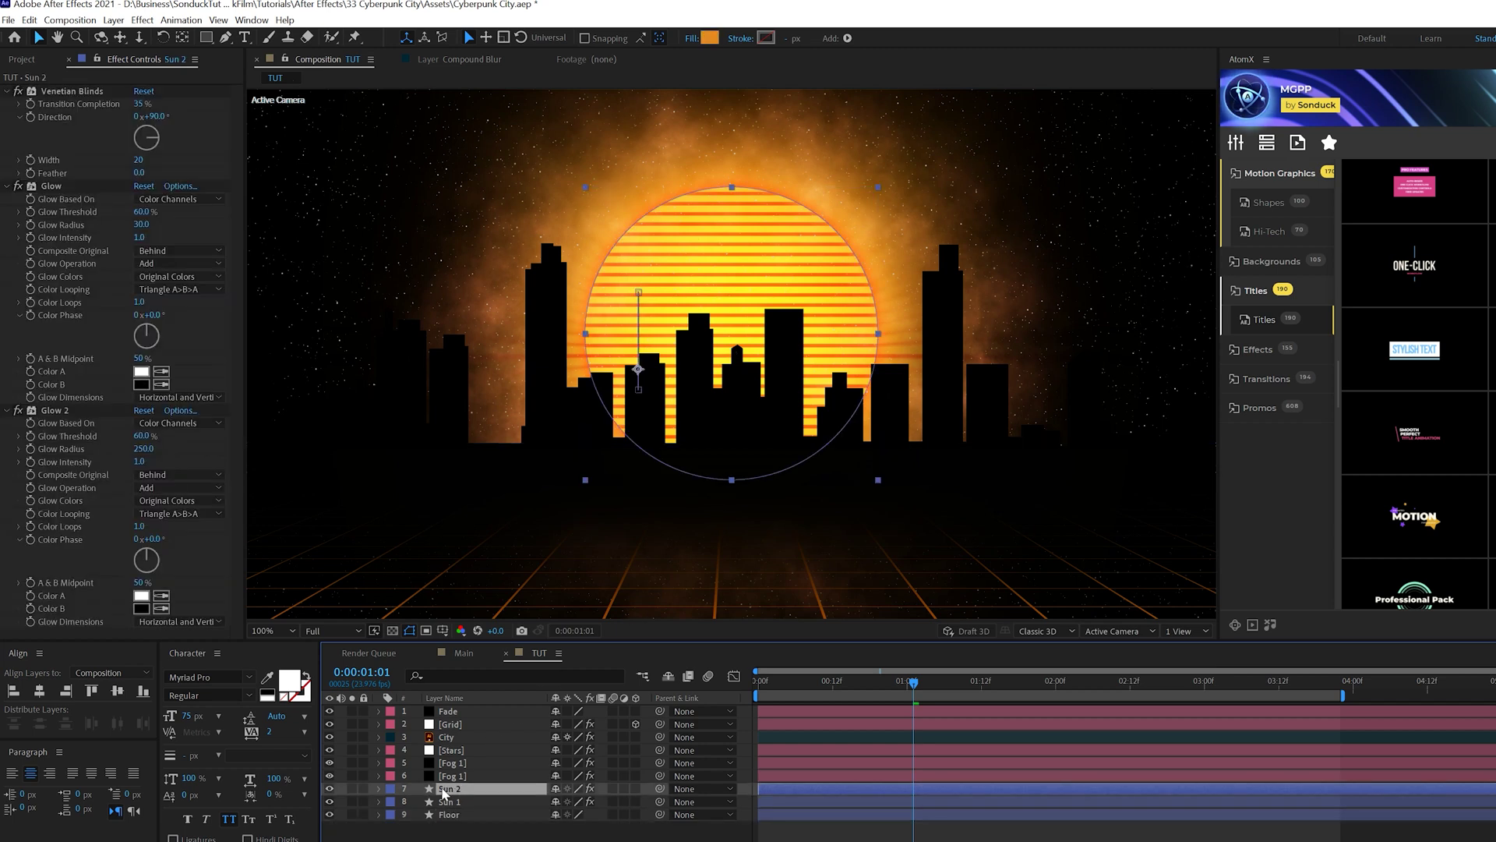
pyautogui.hotkey('ctrl', 'd')
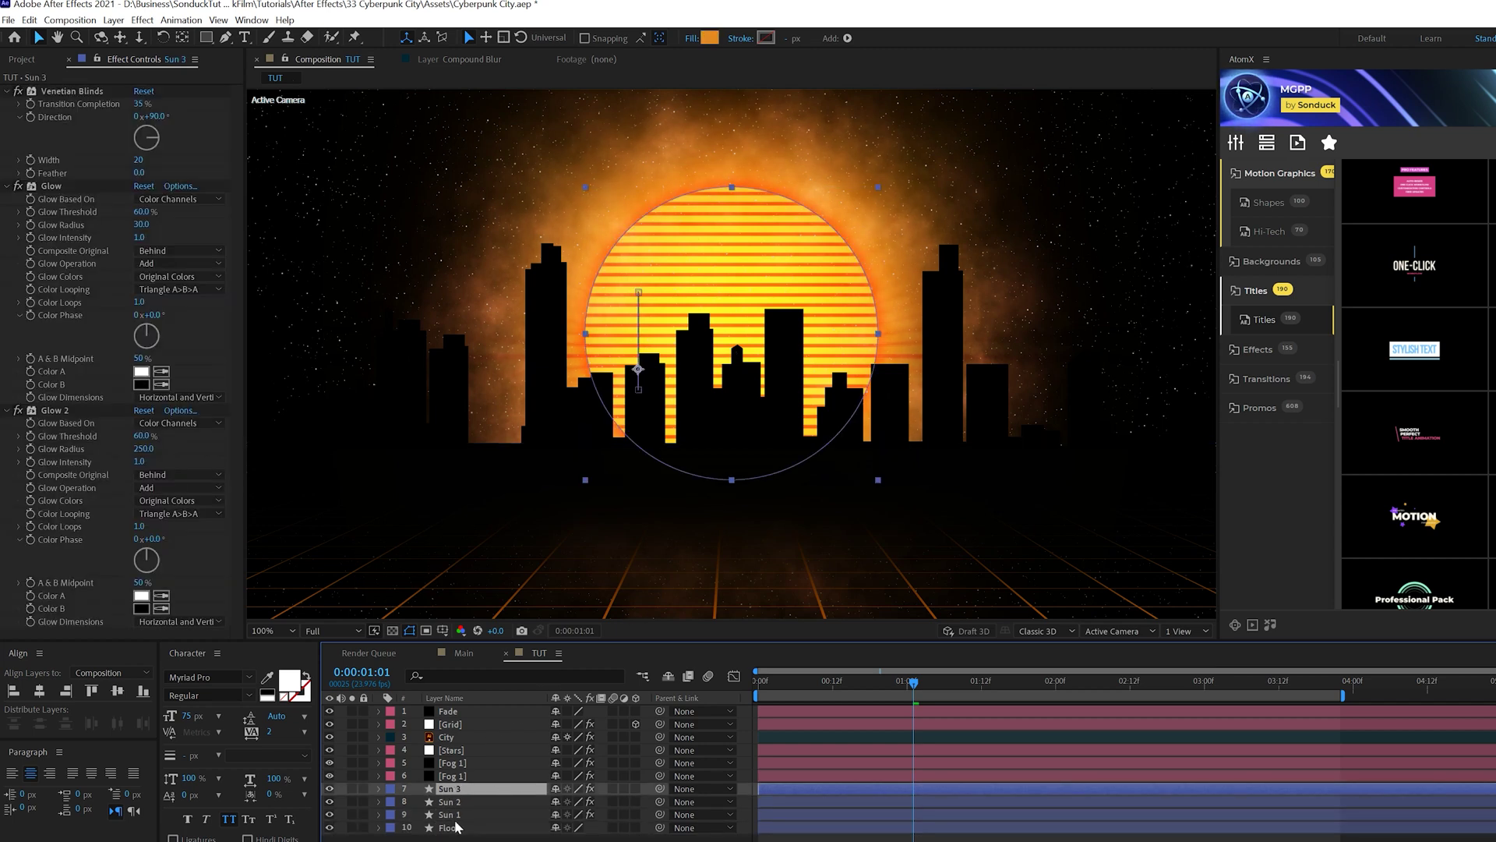
pyautogui.moveTo(456, 827); pyautogui.dragTo(455, 823)
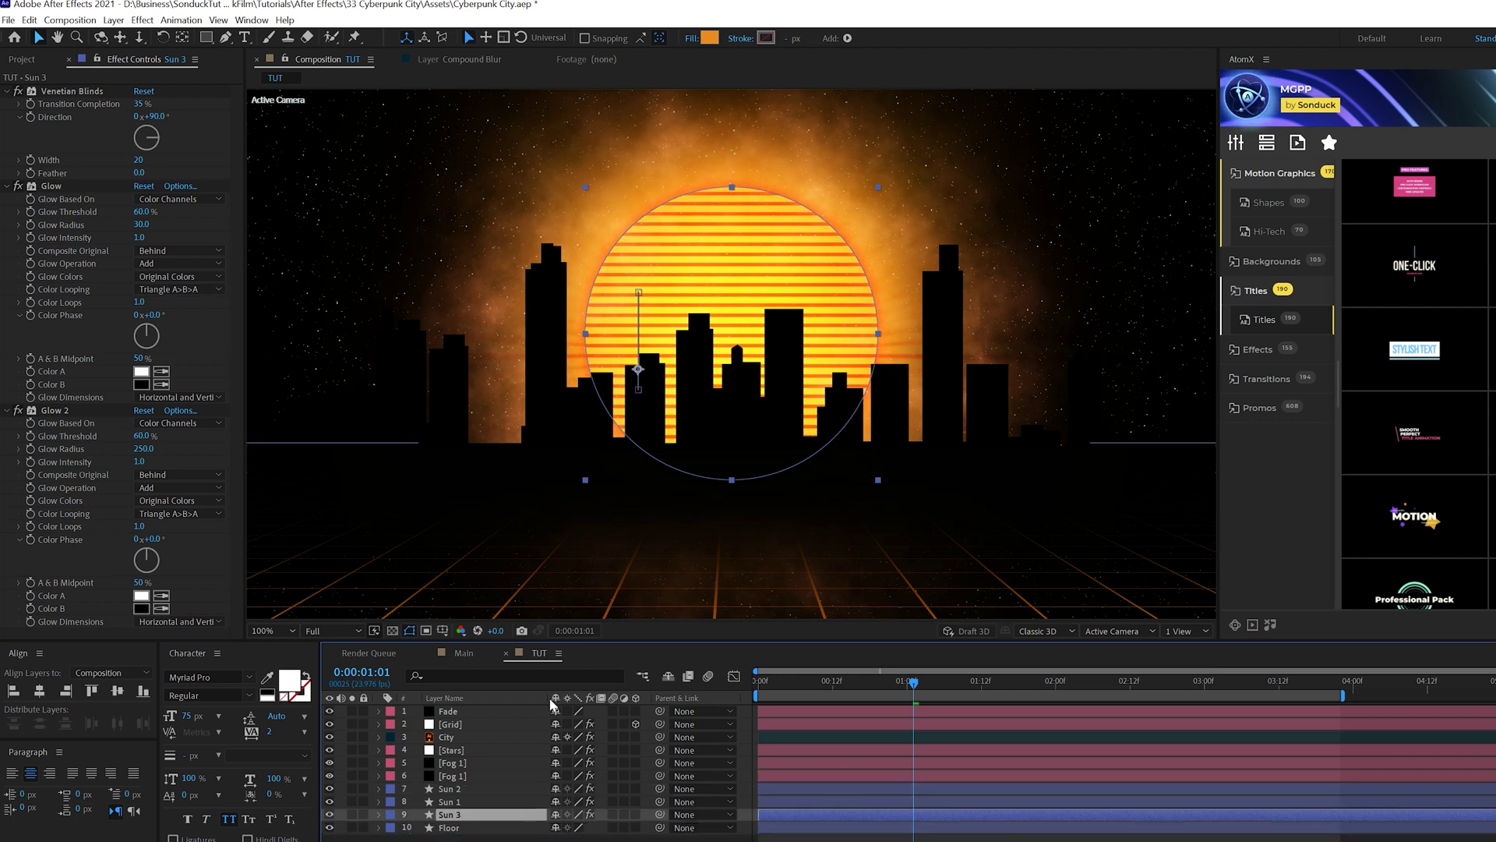
pyautogui.press('p')
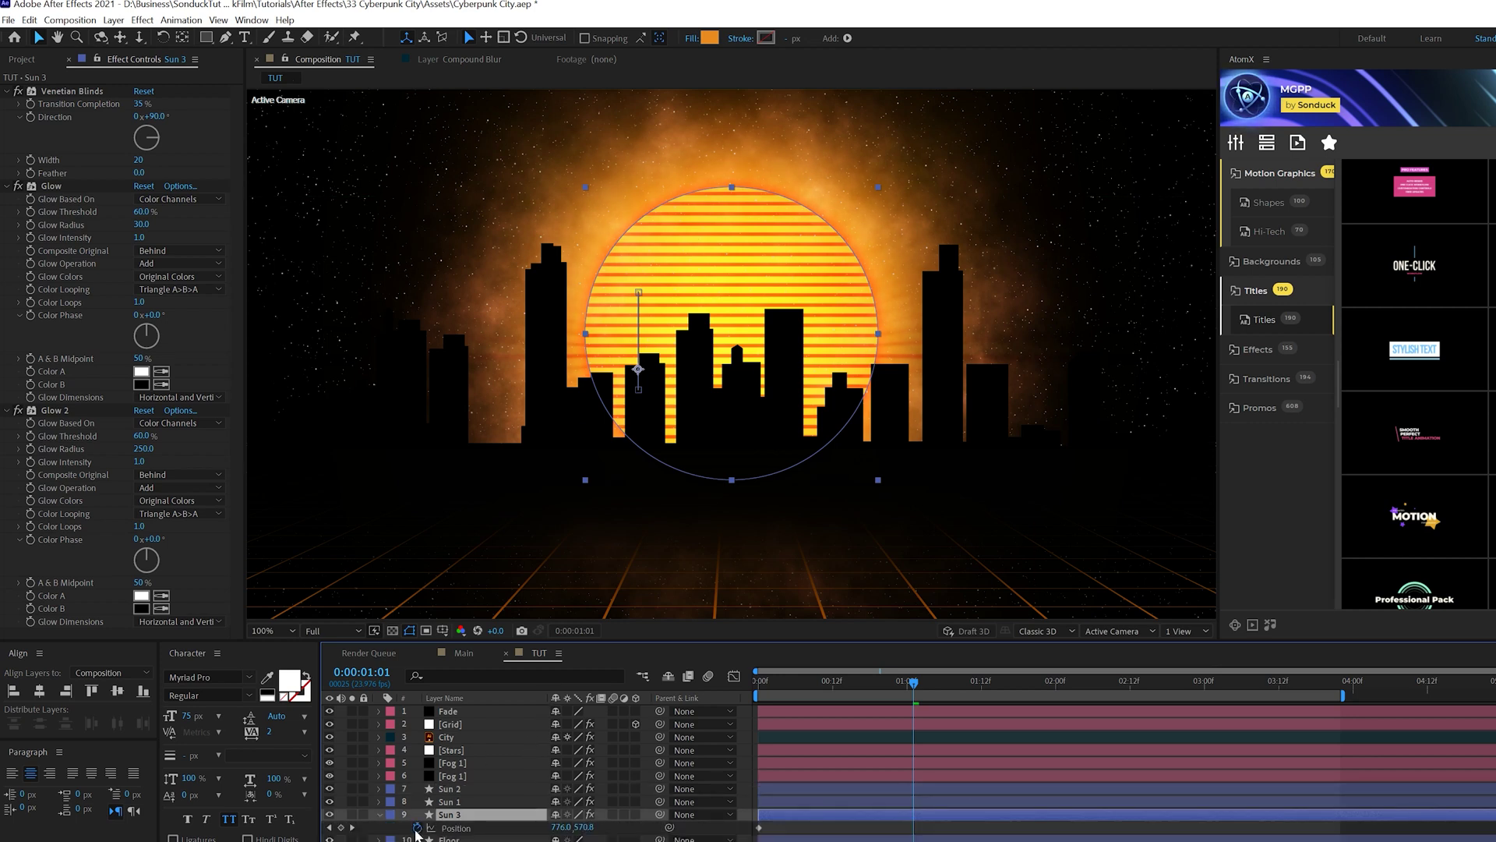
pyautogui.click(417, 828)
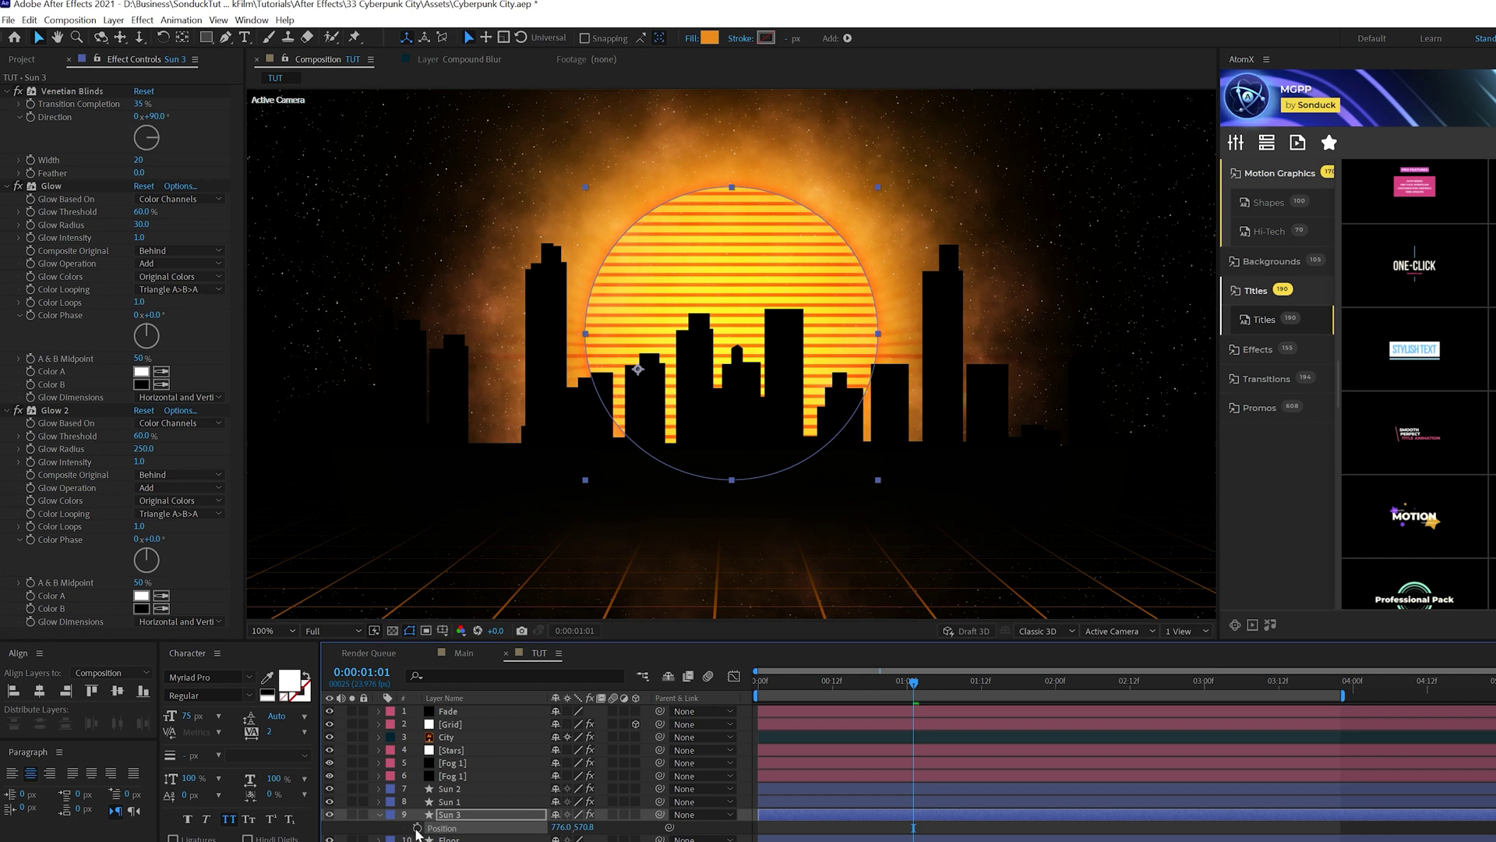
pyautogui.moveTo(581, 828); pyautogui.dragTo(884, 828)
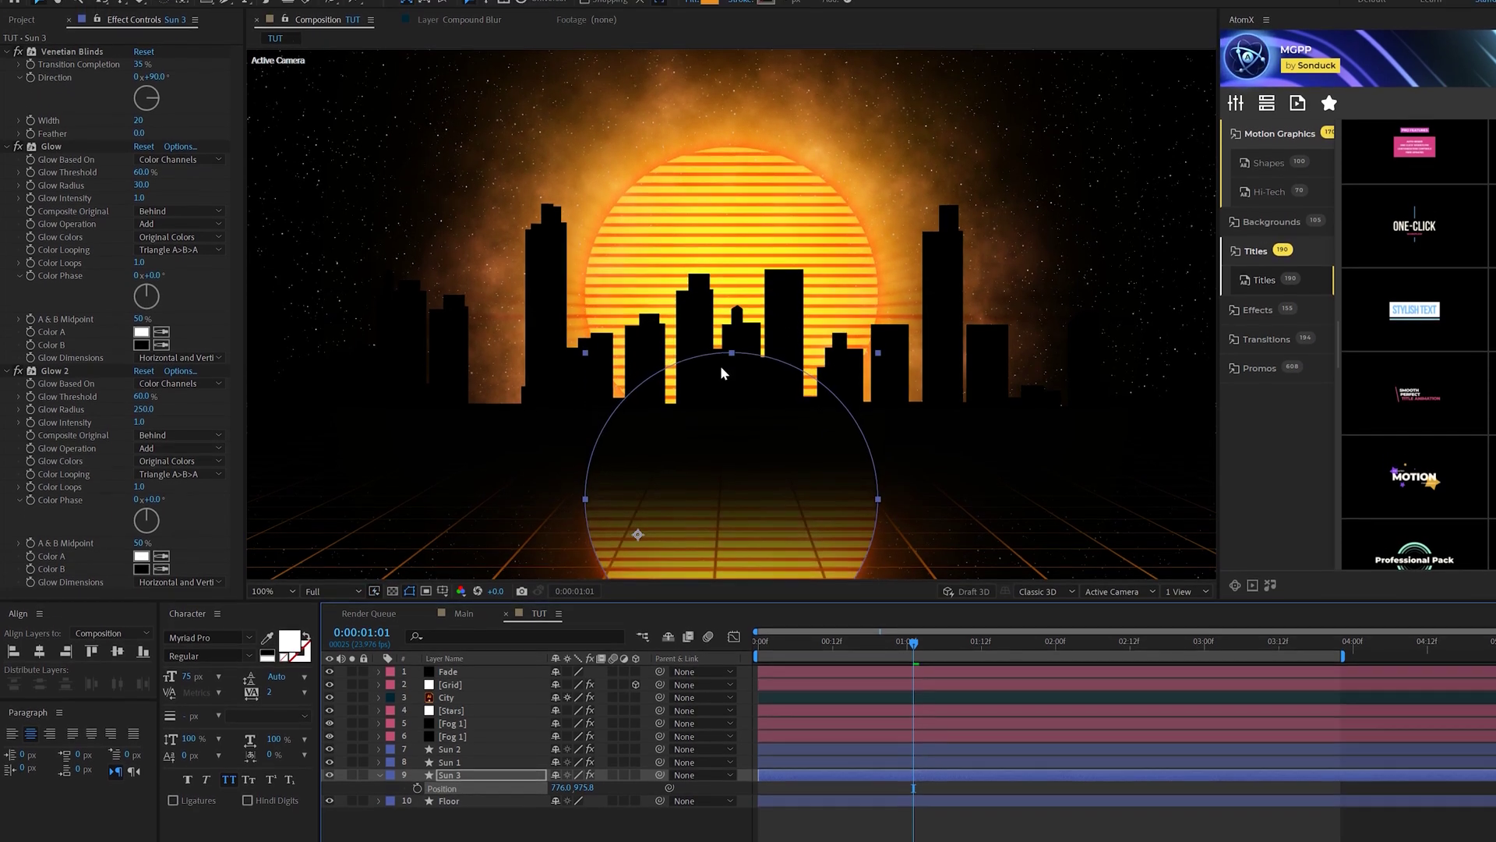
pyautogui.press(',')
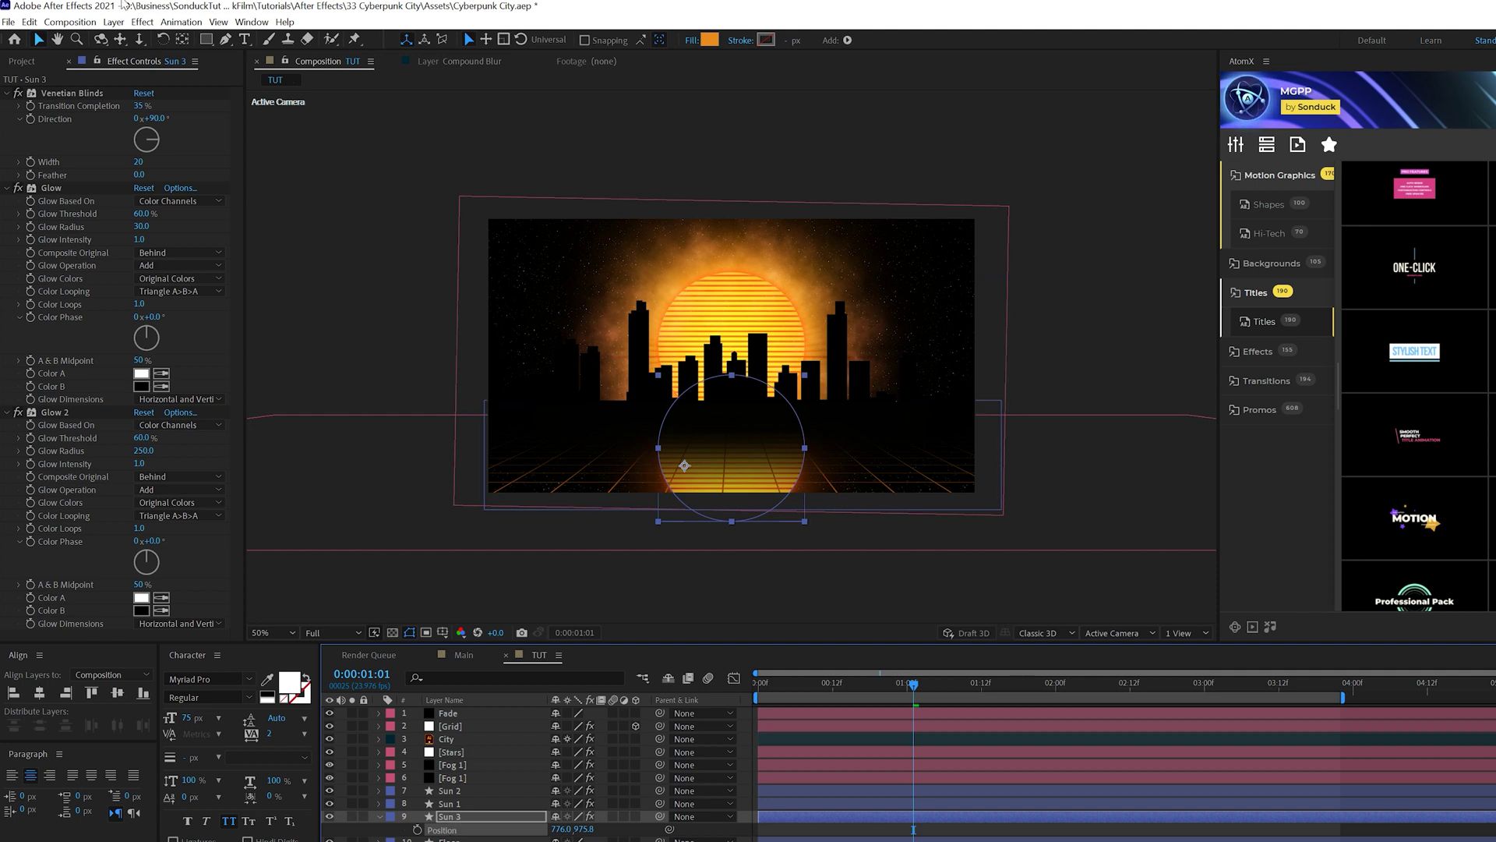
pyautogui.click(114, 22)
# Add an adjustment layer with Compound Blur: maximum 160, inverted, blur layer Floor
pyautogui.moveTo(143, 41)
pyautogui.click(390, 135)
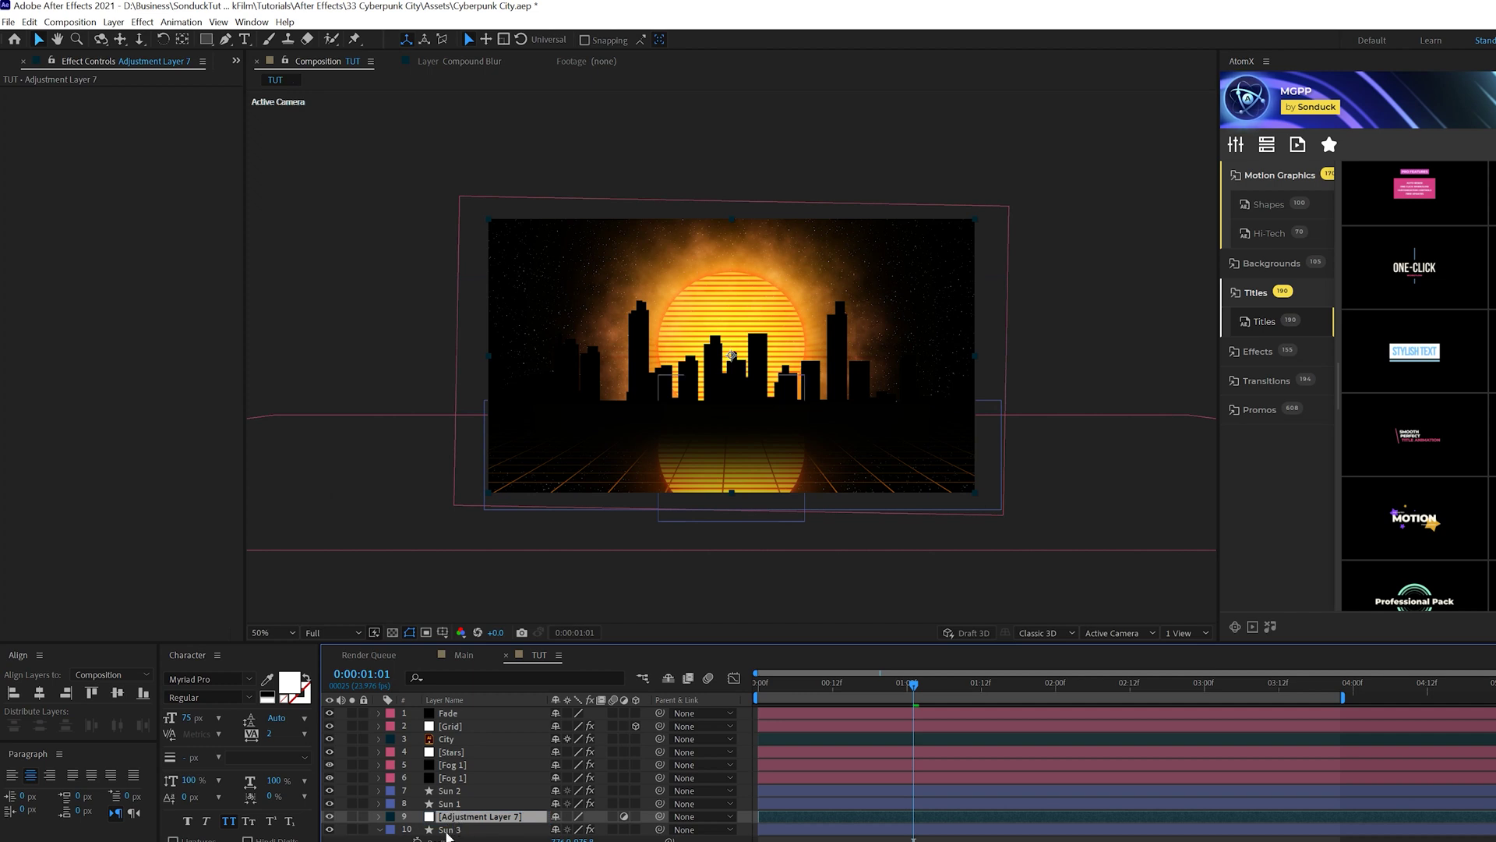
pyautogui.click(145, 0)
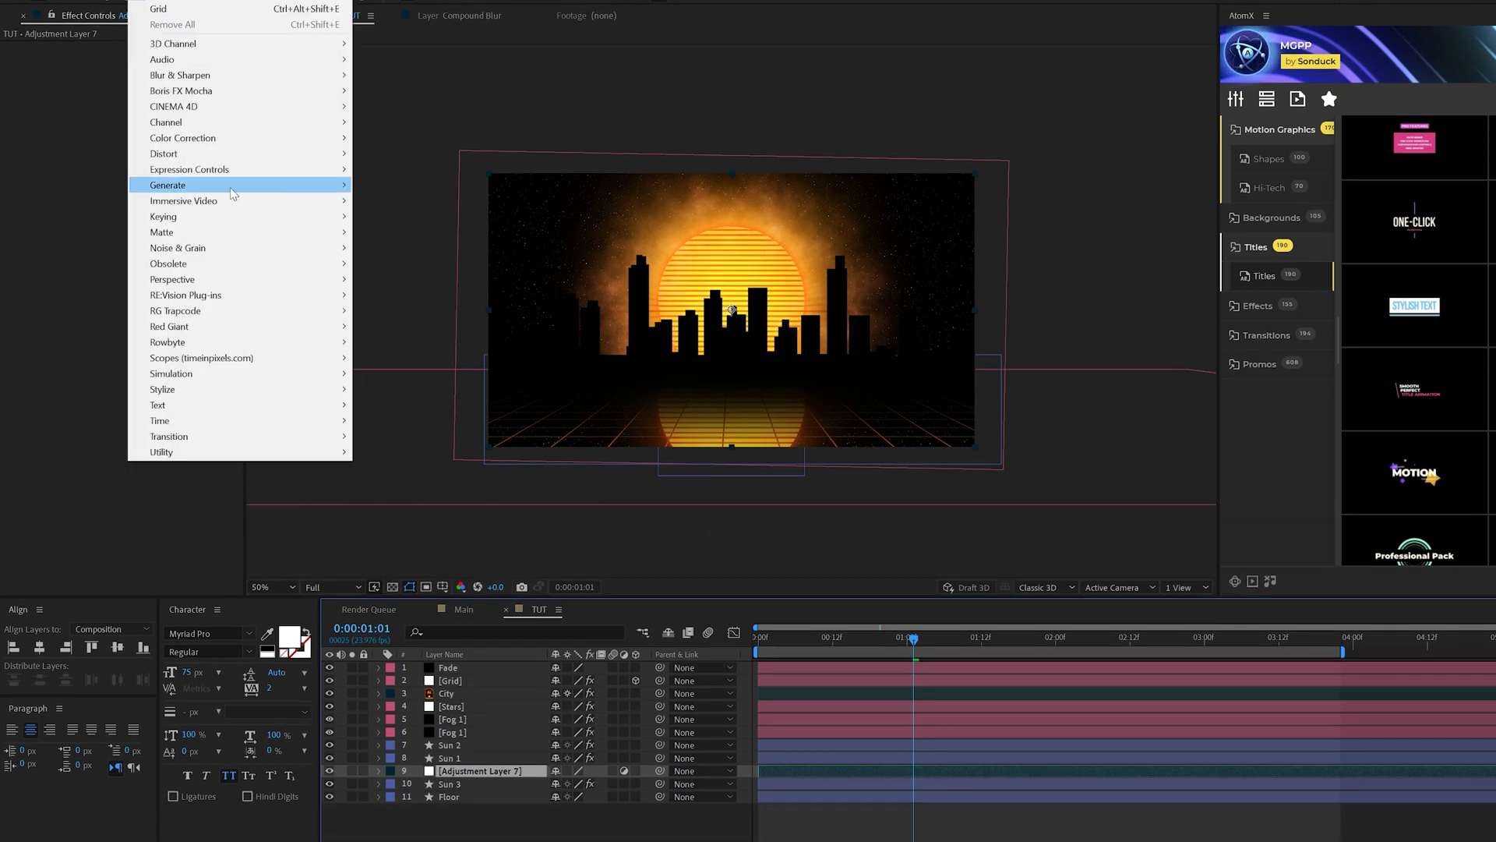
pyautogui.moveTo(234, 75)
pyautogui.click(427, 205)
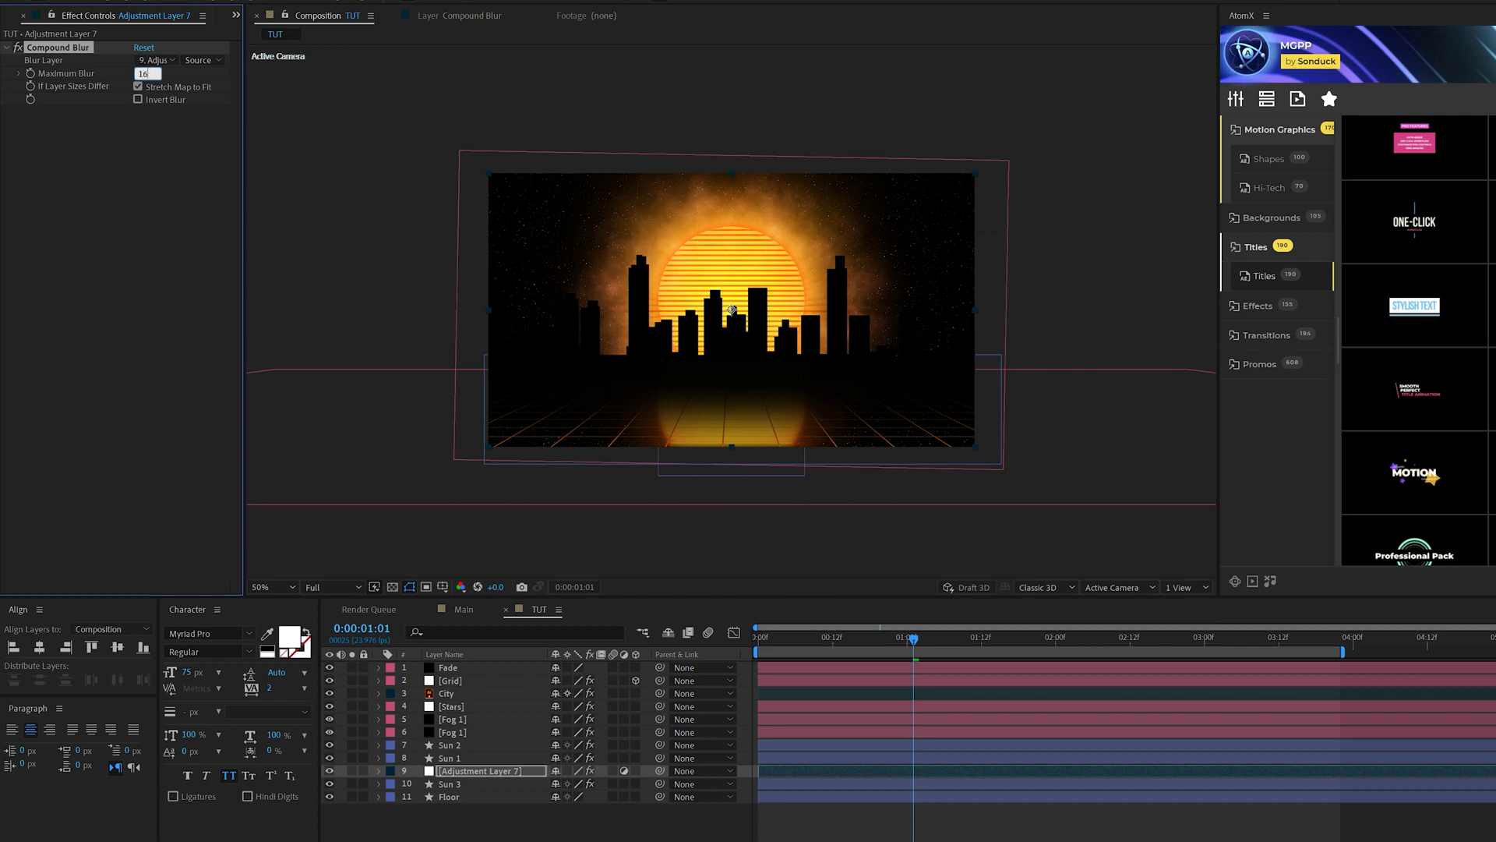
pyautogui.press('Return')
pyautogui.click(138, 99)
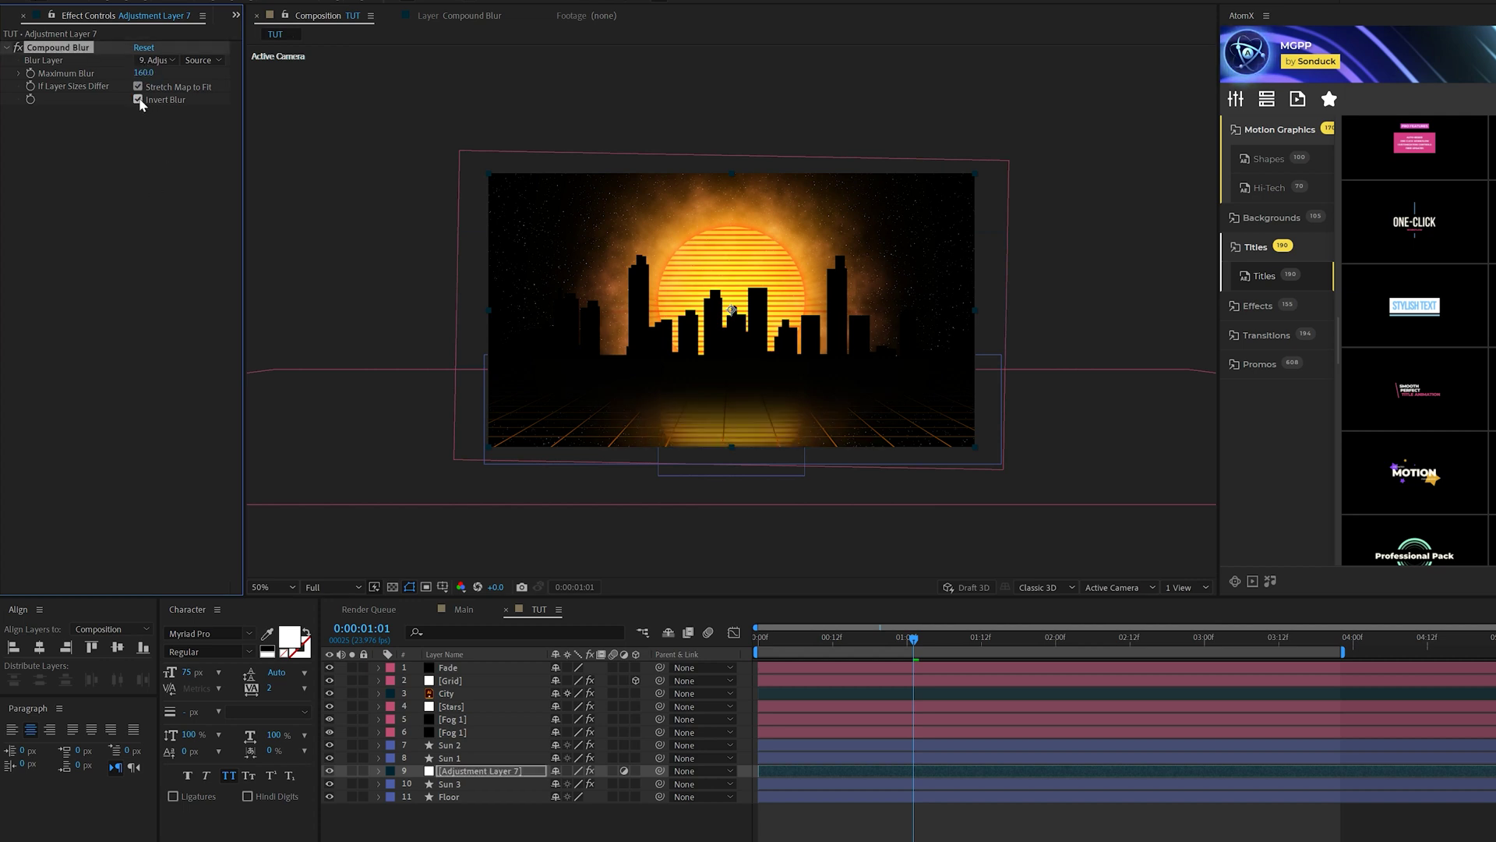
pyautogui.press('/')
pyautogui.click(160, 60)
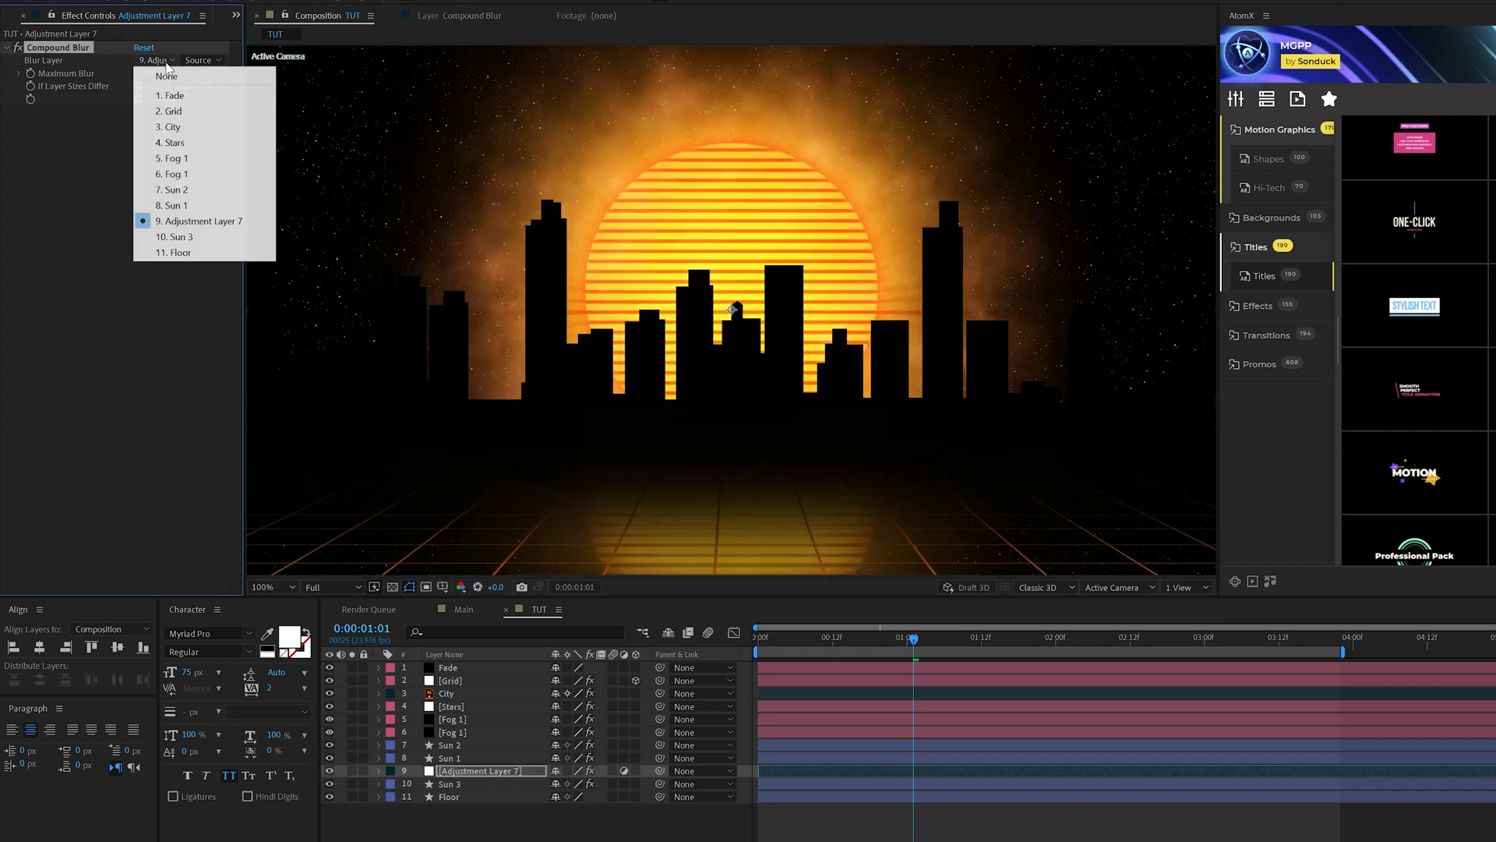
pyautogui.click(181, 253)
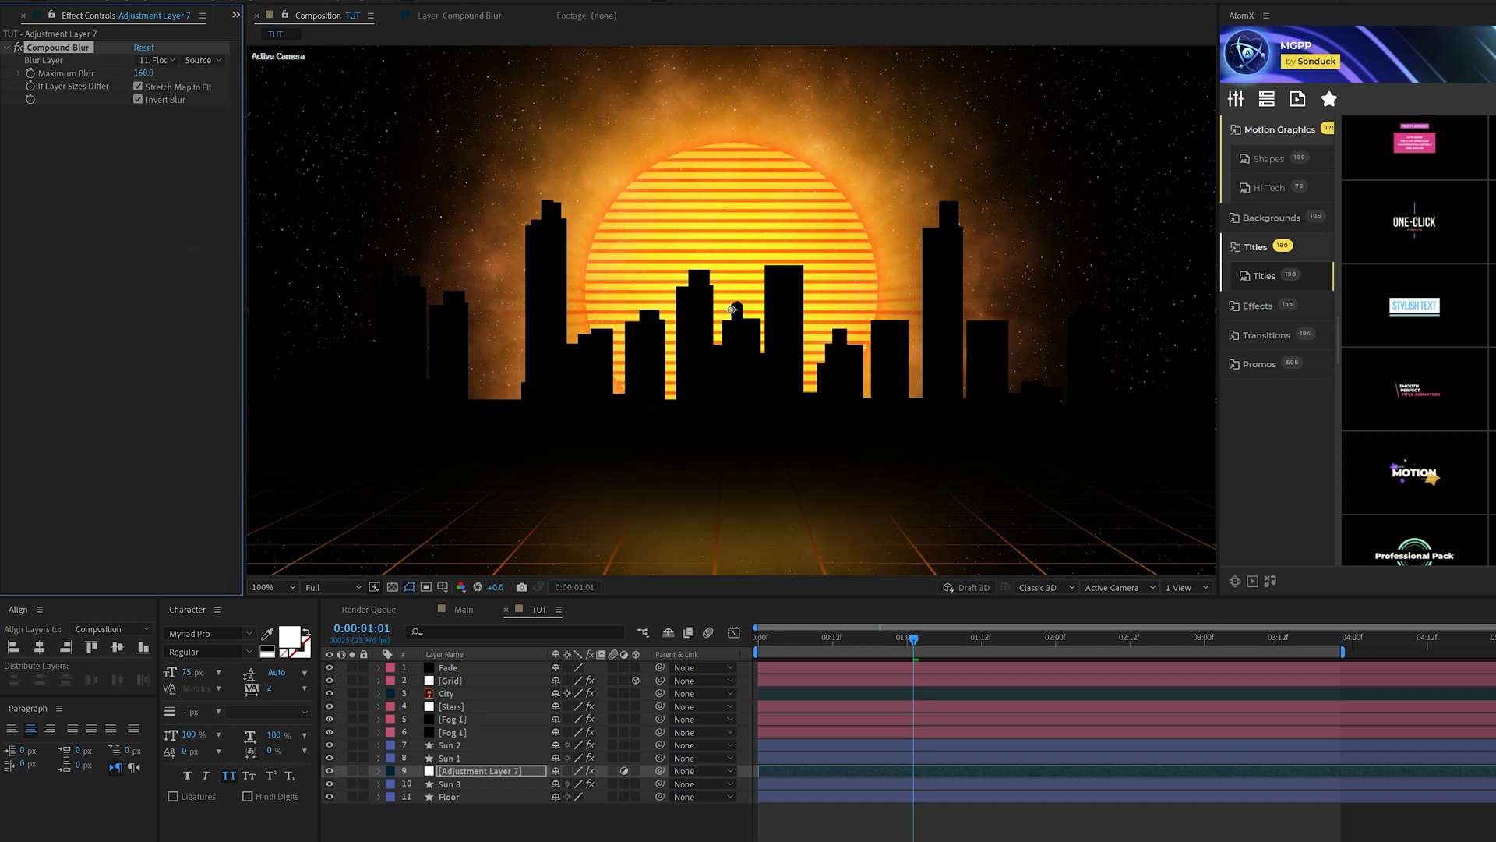
pyautogui.click(545, 610)
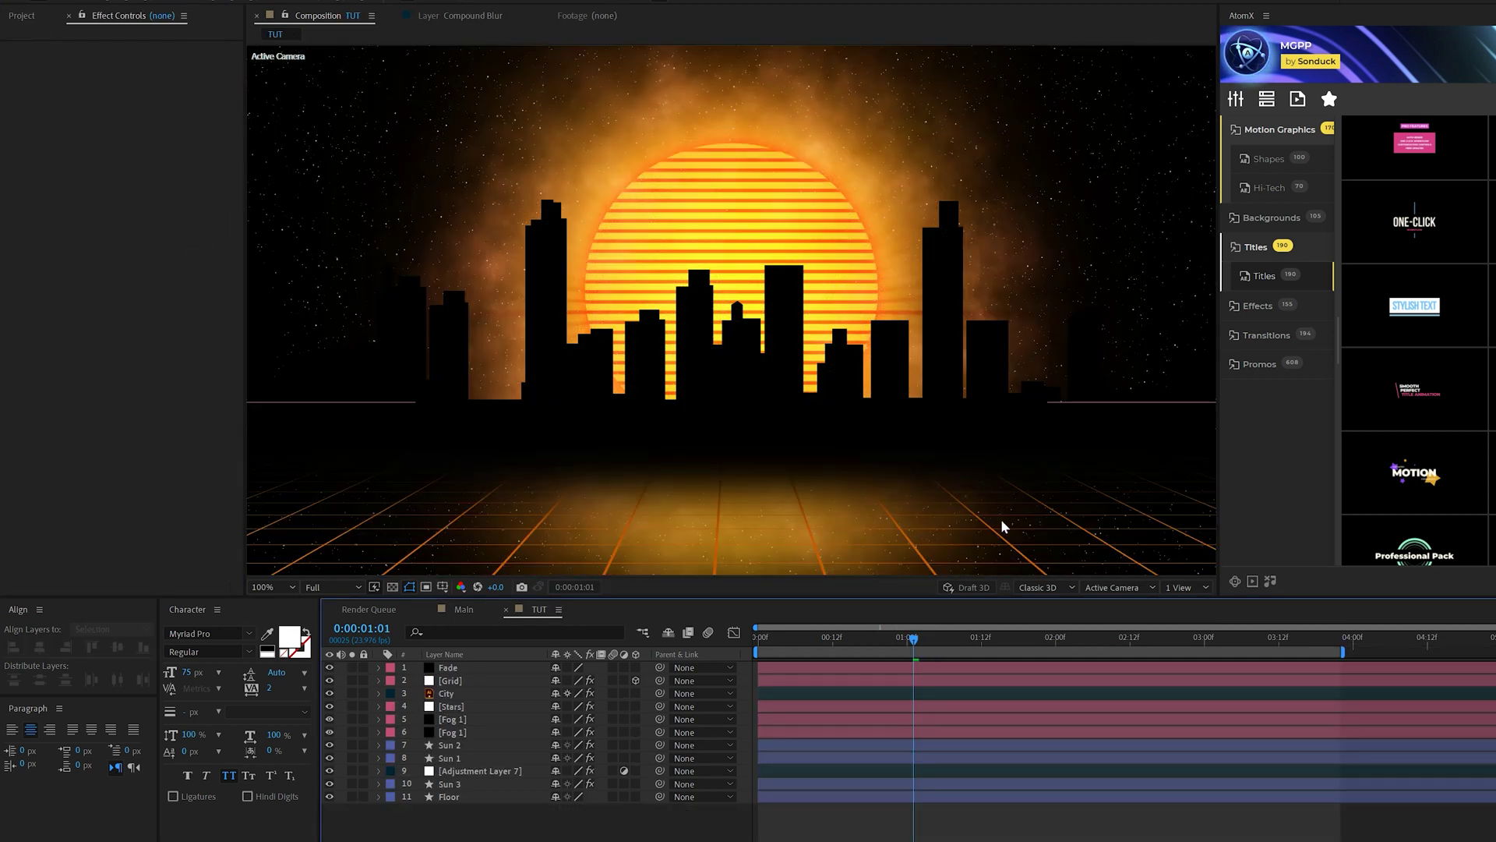
pyautogui.click(450, 707)
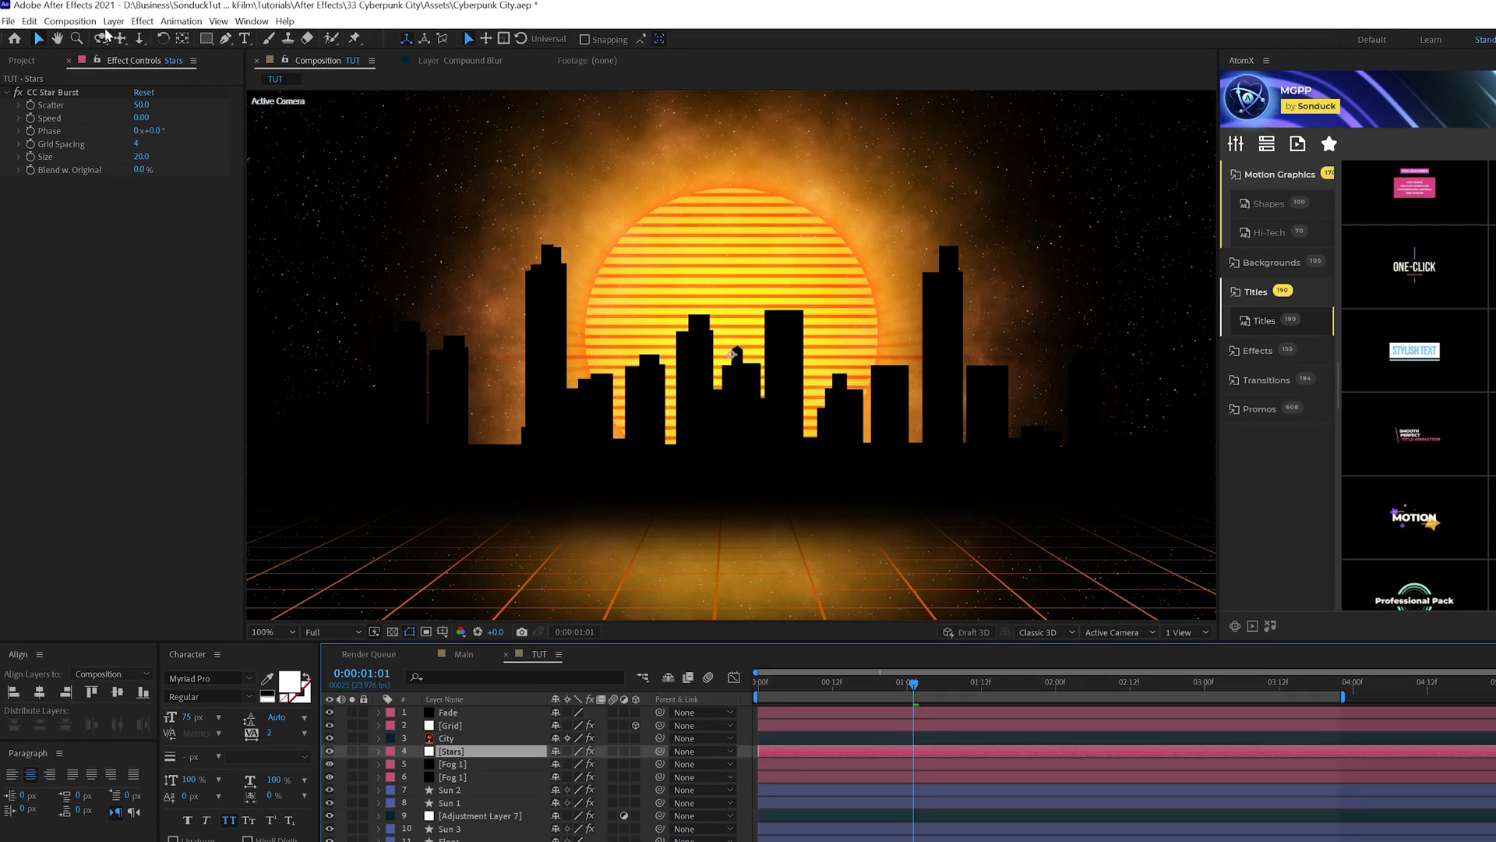
# Pre-compose the Stars layer into Stars Comp 2, moving all attributes
pyautogui.click(113, 21)
pyautogui.click(200, 481)
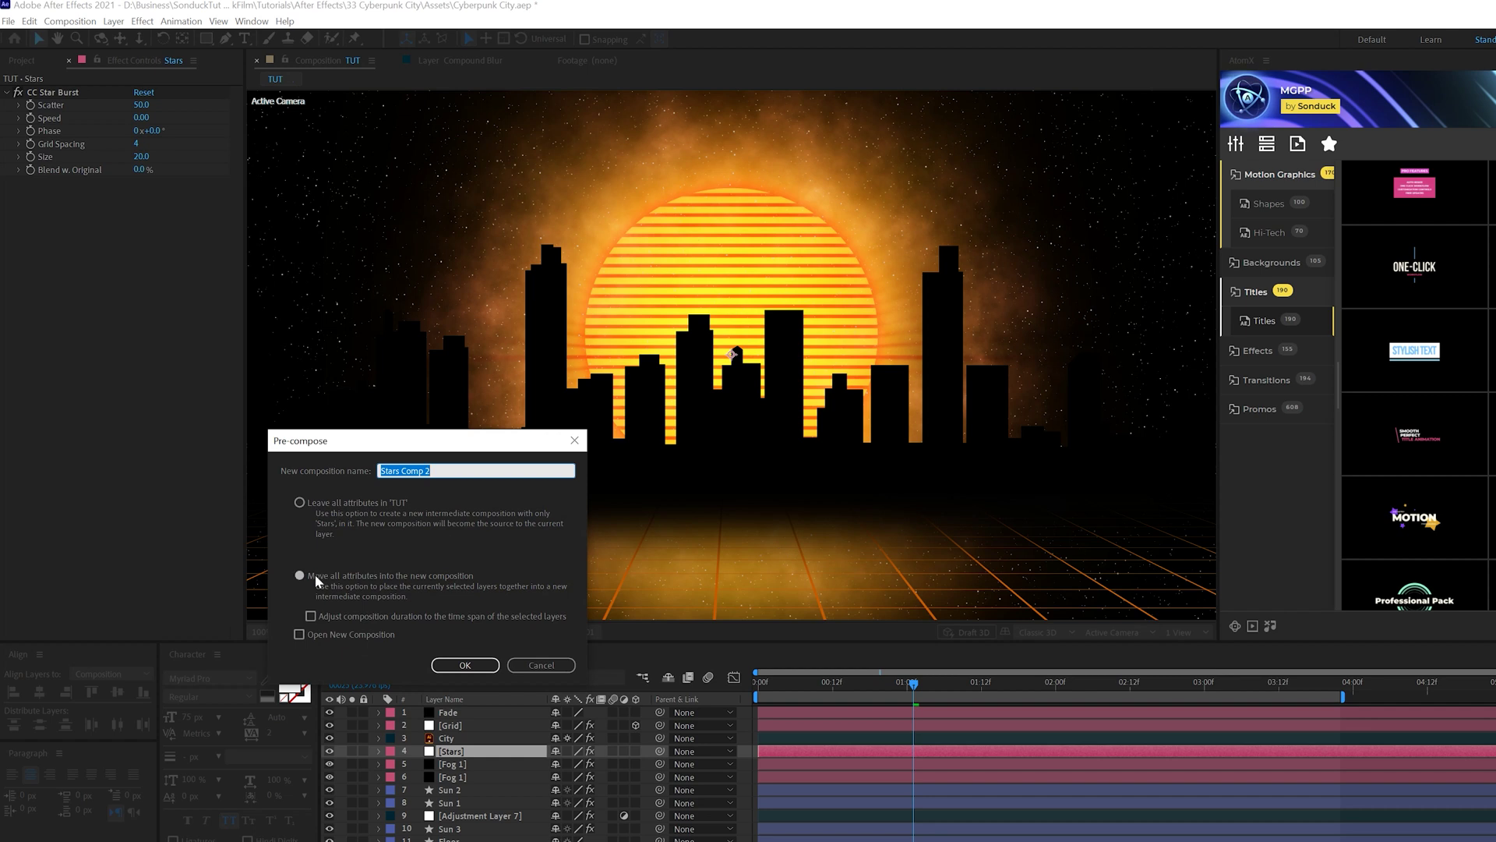
pyautogui.click(465, 664)
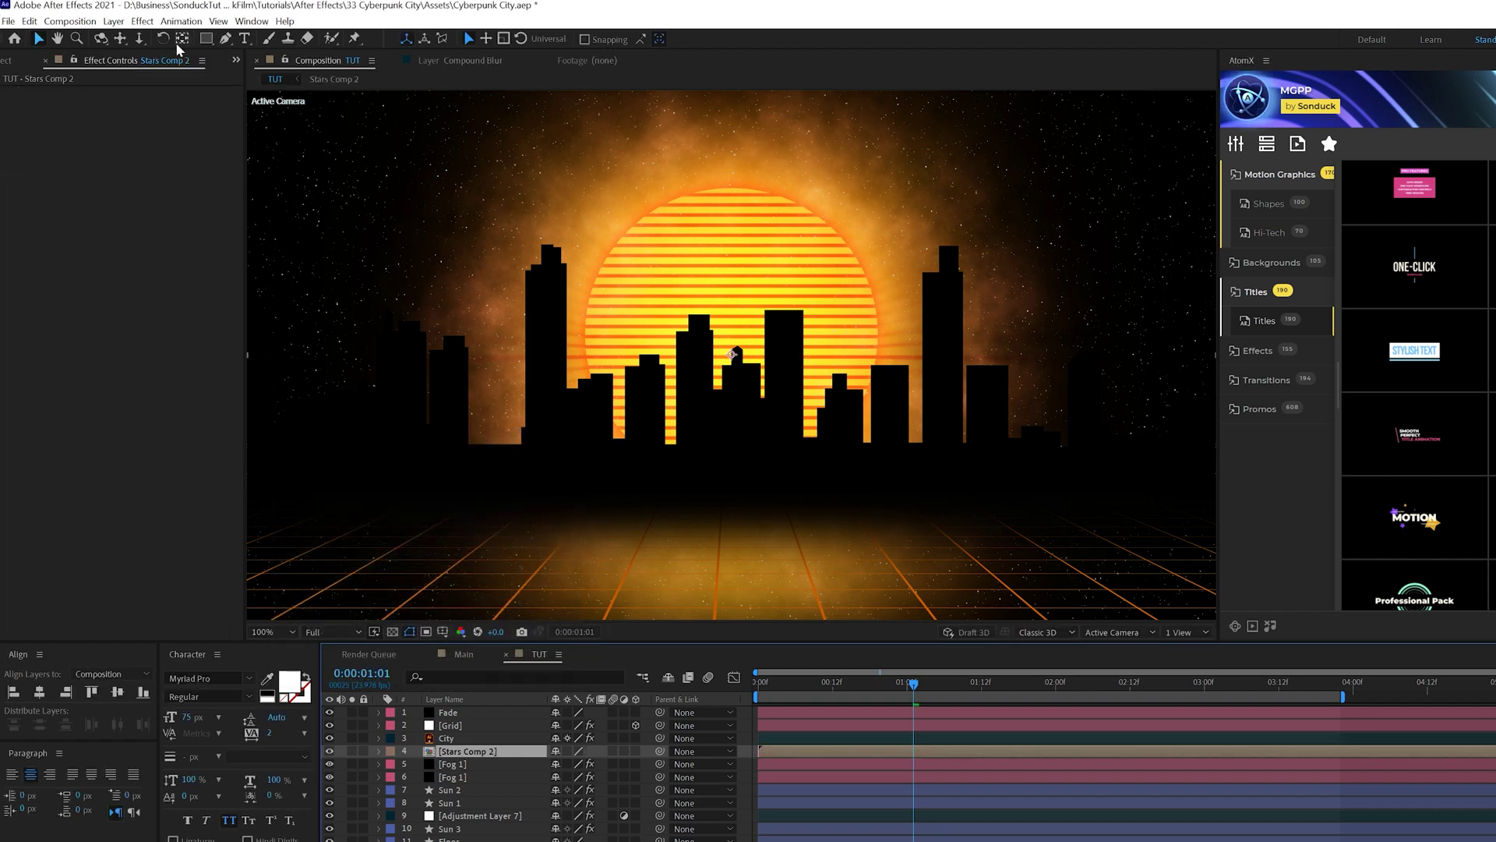
# Try a rectangular sky mask on Stars Comp 2, undo it, and compare with Main
pyautogui.press(',')
pyautogui.moveTo(453, 407); pyautogui.dragTo(1043, 182)
pyautogui.press('.')
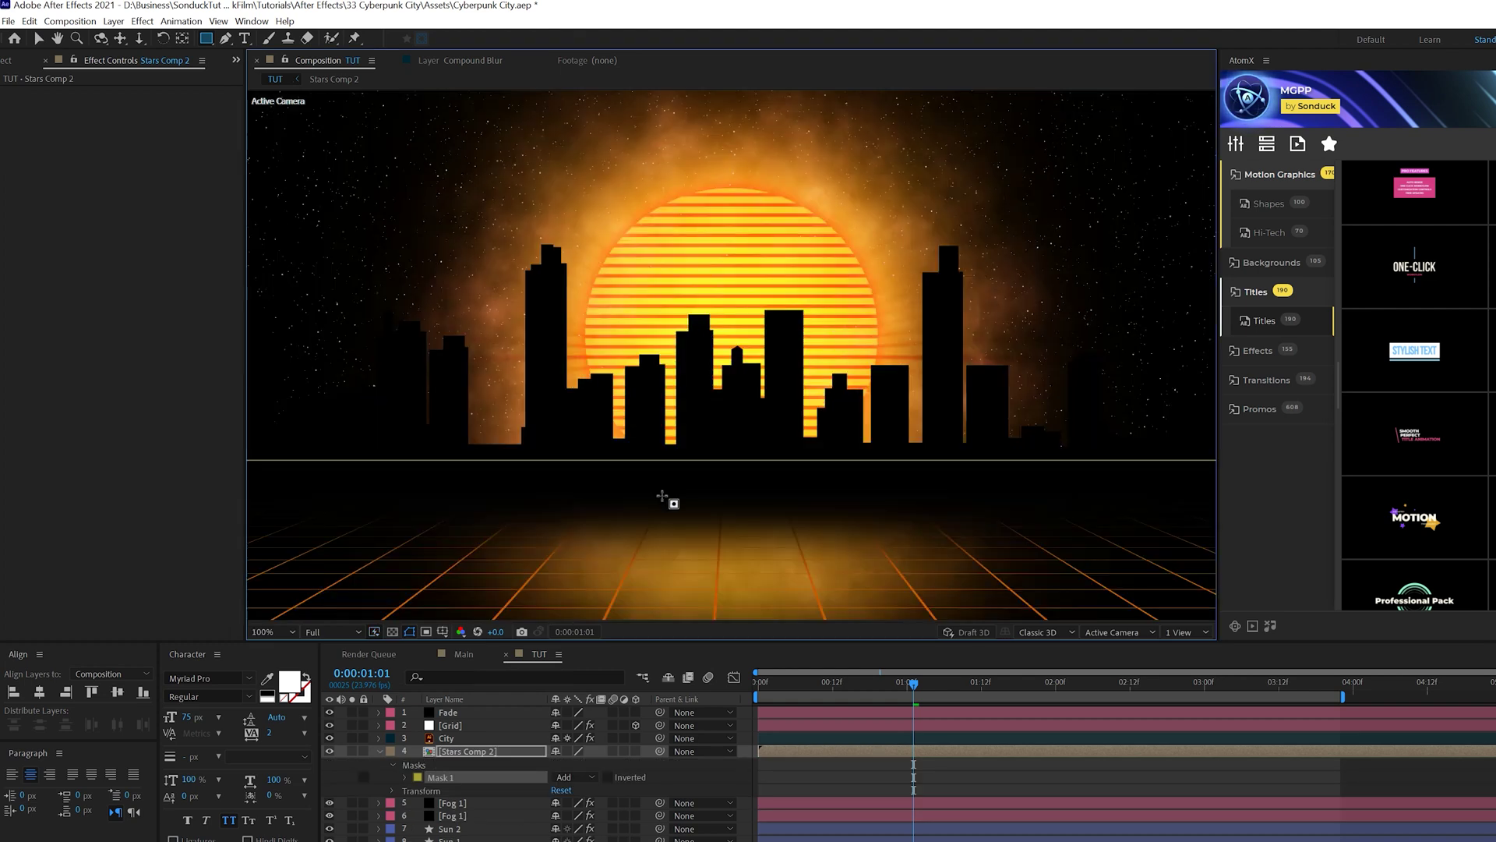
pyautogui.hotkey('ctrl', 'z')
pyautogui.click(478, 649)
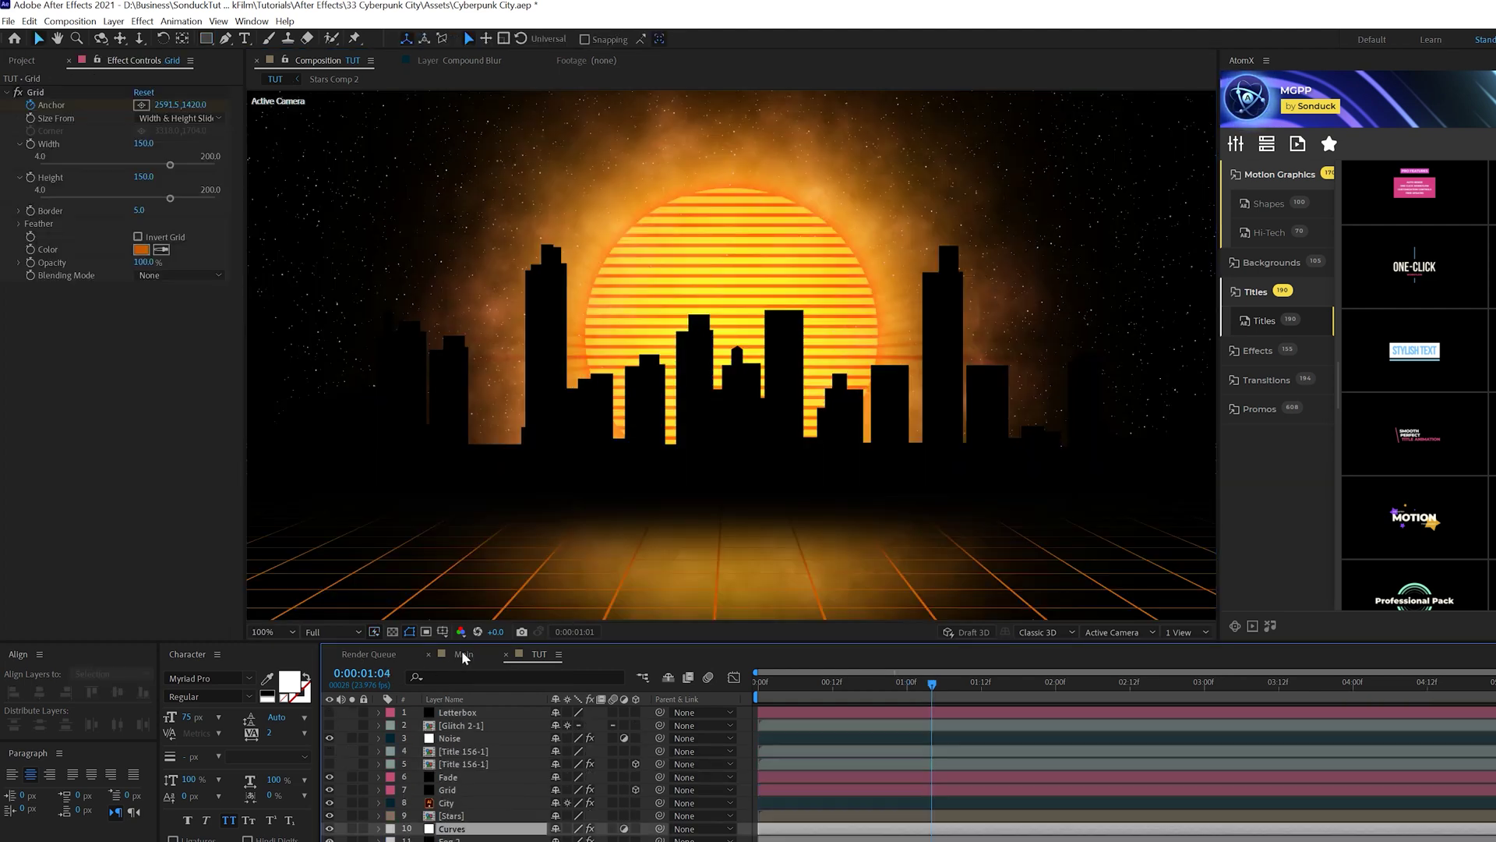
pyautogui.click(516, 659)
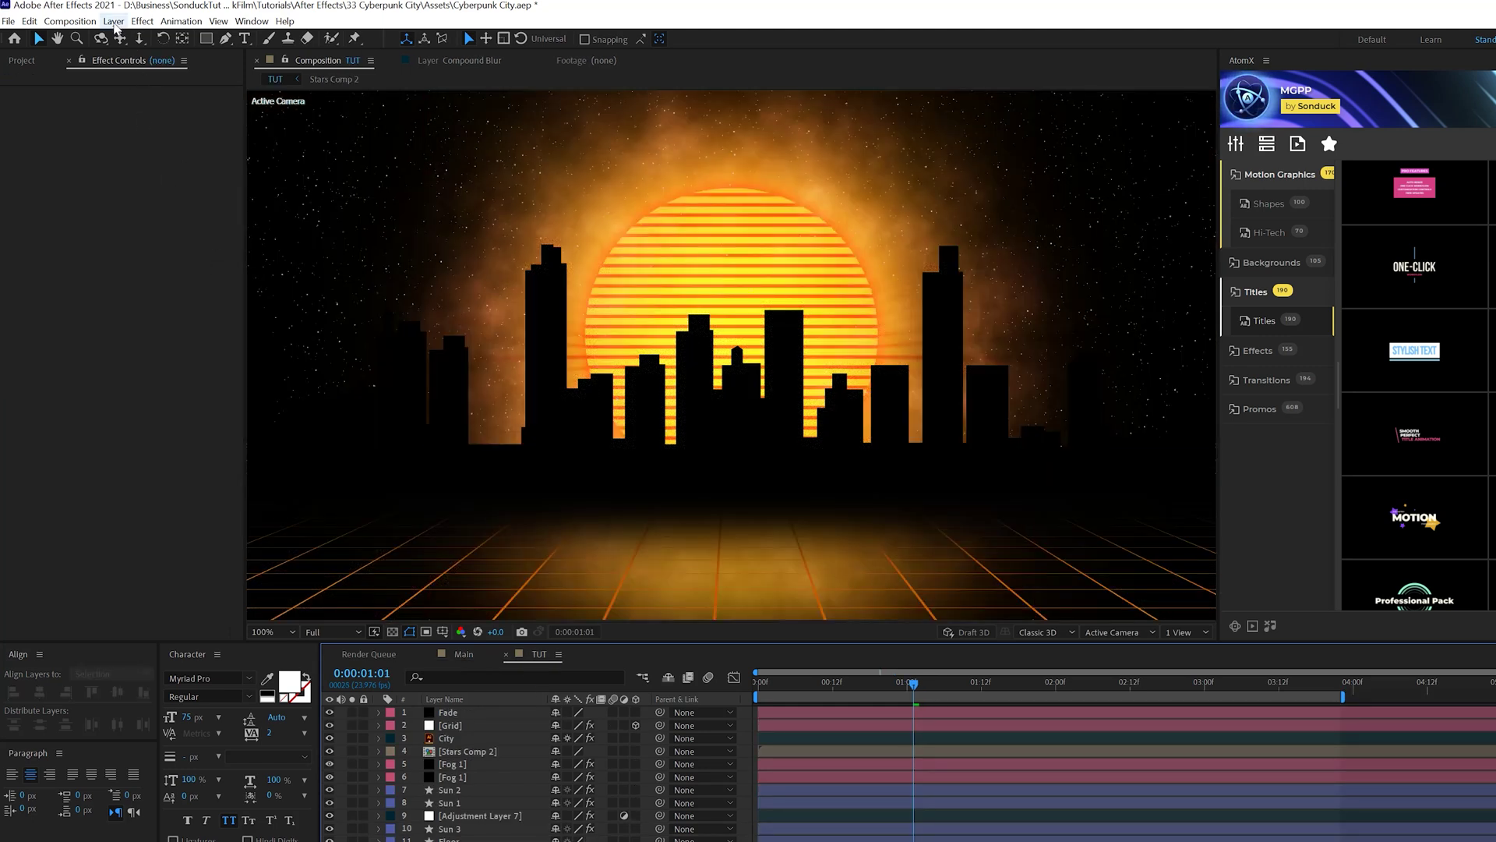
# Add an adjustment layer below Stars Comp 2 and apply Curves to it
pyautogui.click(113, 21)
pyautogui.moveTo(125, 38)
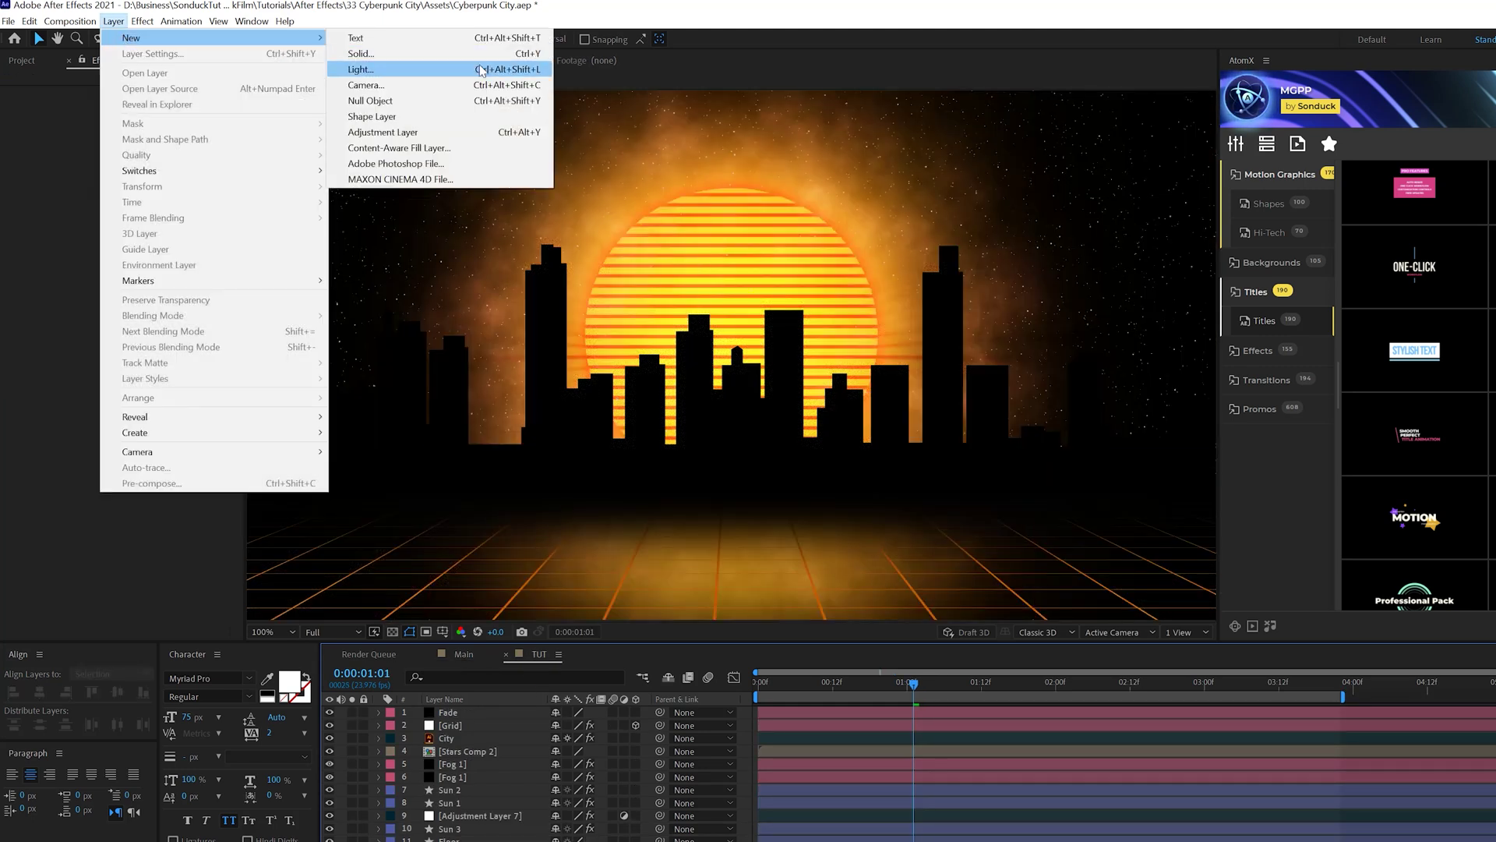
pyautogui.click(441, 132)
pyautogui.moveTo(456, 724); pyautogui.dragTo(450, 780)
pyautogui.click(142, 21)
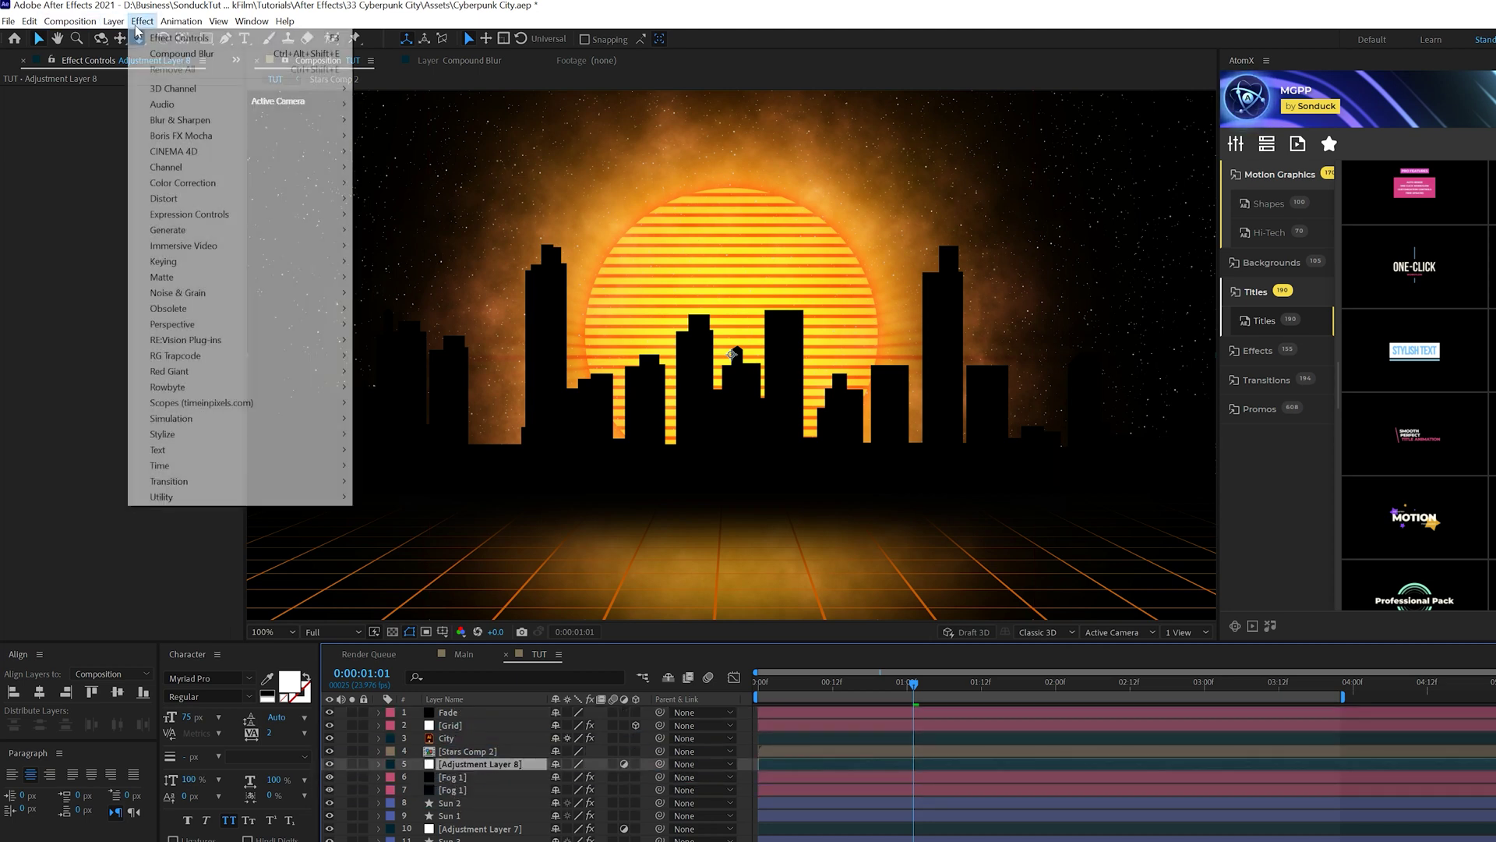
pyautogui.moveTo(233, 182)
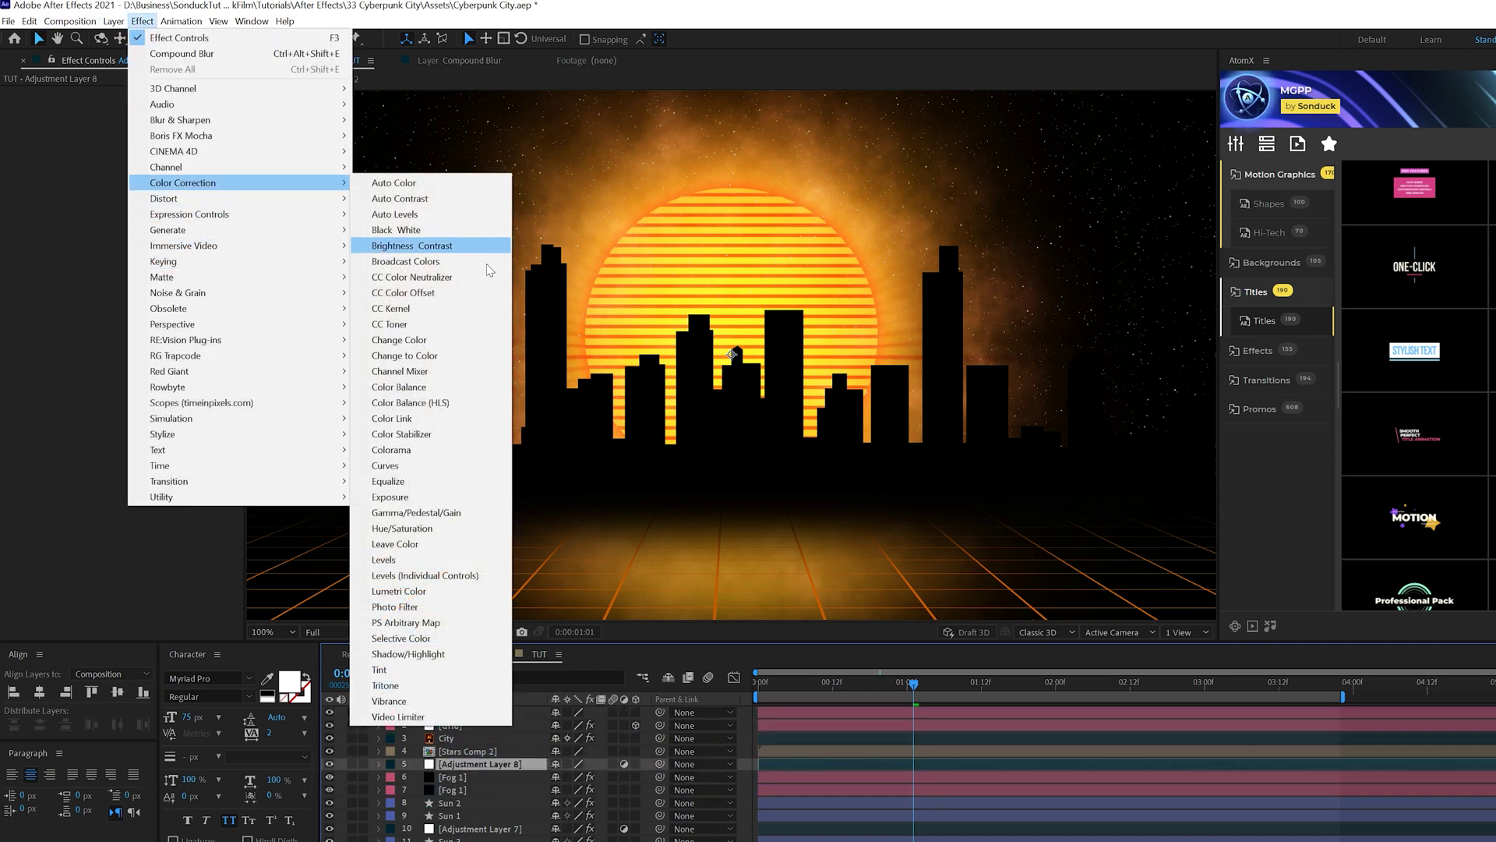
pyautogui.click(390, 466)
# Lift the red curve in the shadows and add a second point dipping below the diagonal
pyautogui.click(171, 136)
pyautogui.click(156, 154)
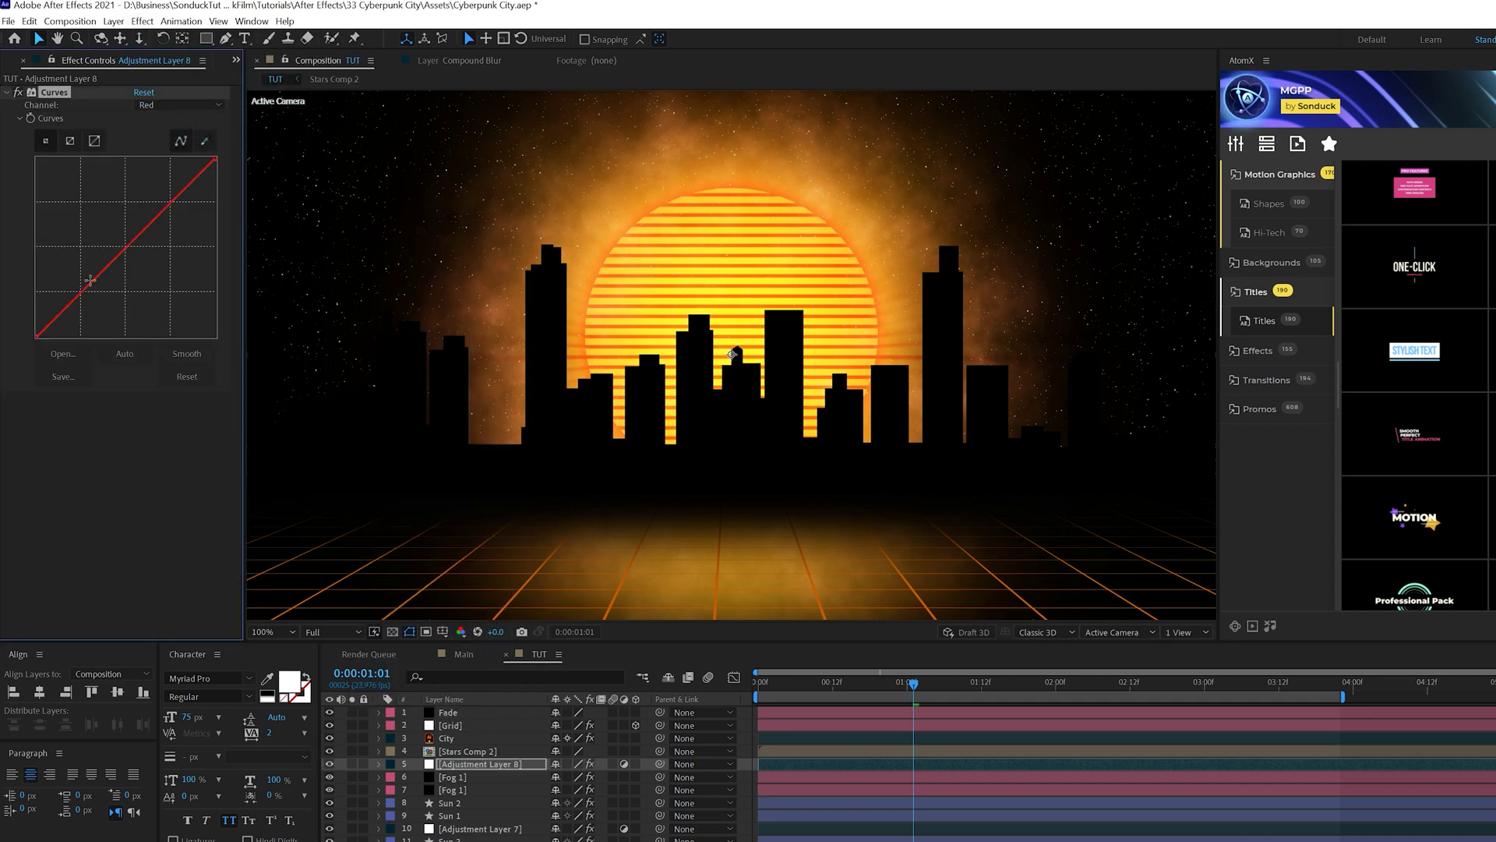
pyautogui.moveTo(88, 285); pyautogui.dragTo(81, 265)
pyautogui.click(162, 220)
pyautogui.moveTo(161, 219); pyautogui.dragTo(170, 226)
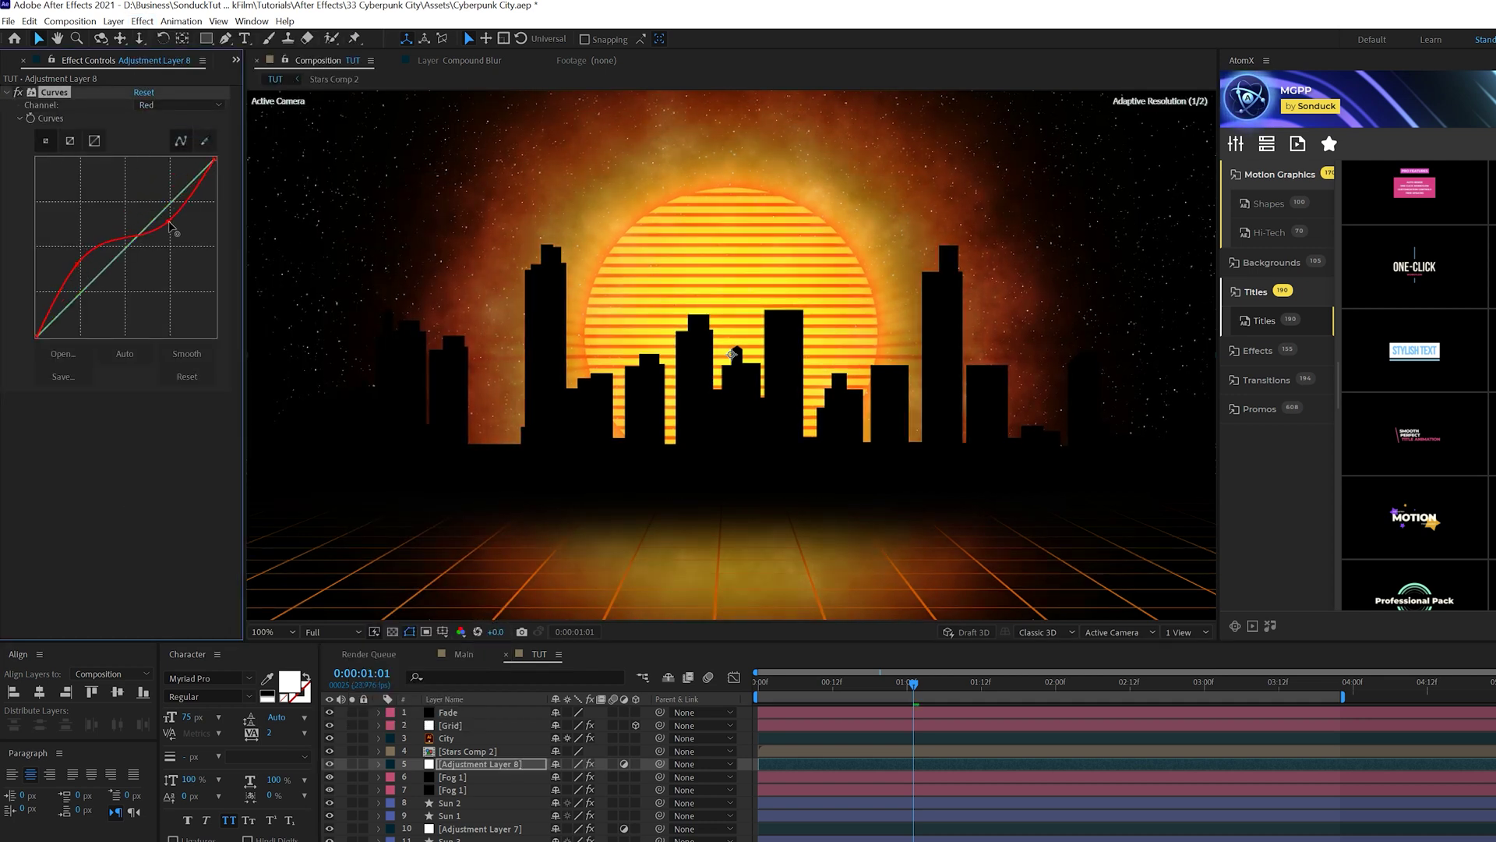
# Pull the green and blue curves below the diagonal to warm the grade
pyautogui.click(168, 105)
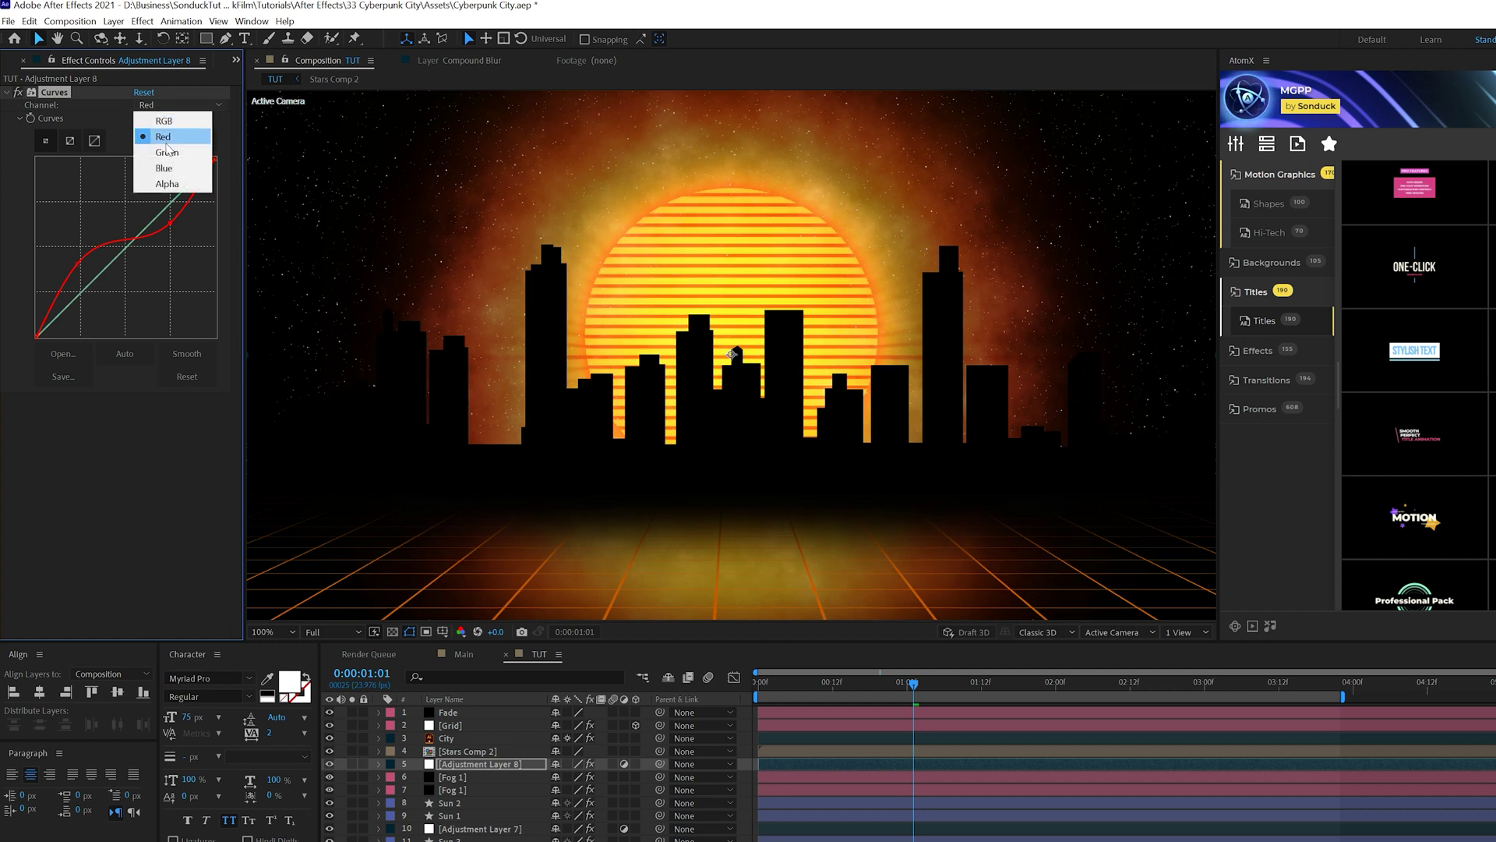
pyautogui.click(167, 152)
pyautogui.click(136, 263)
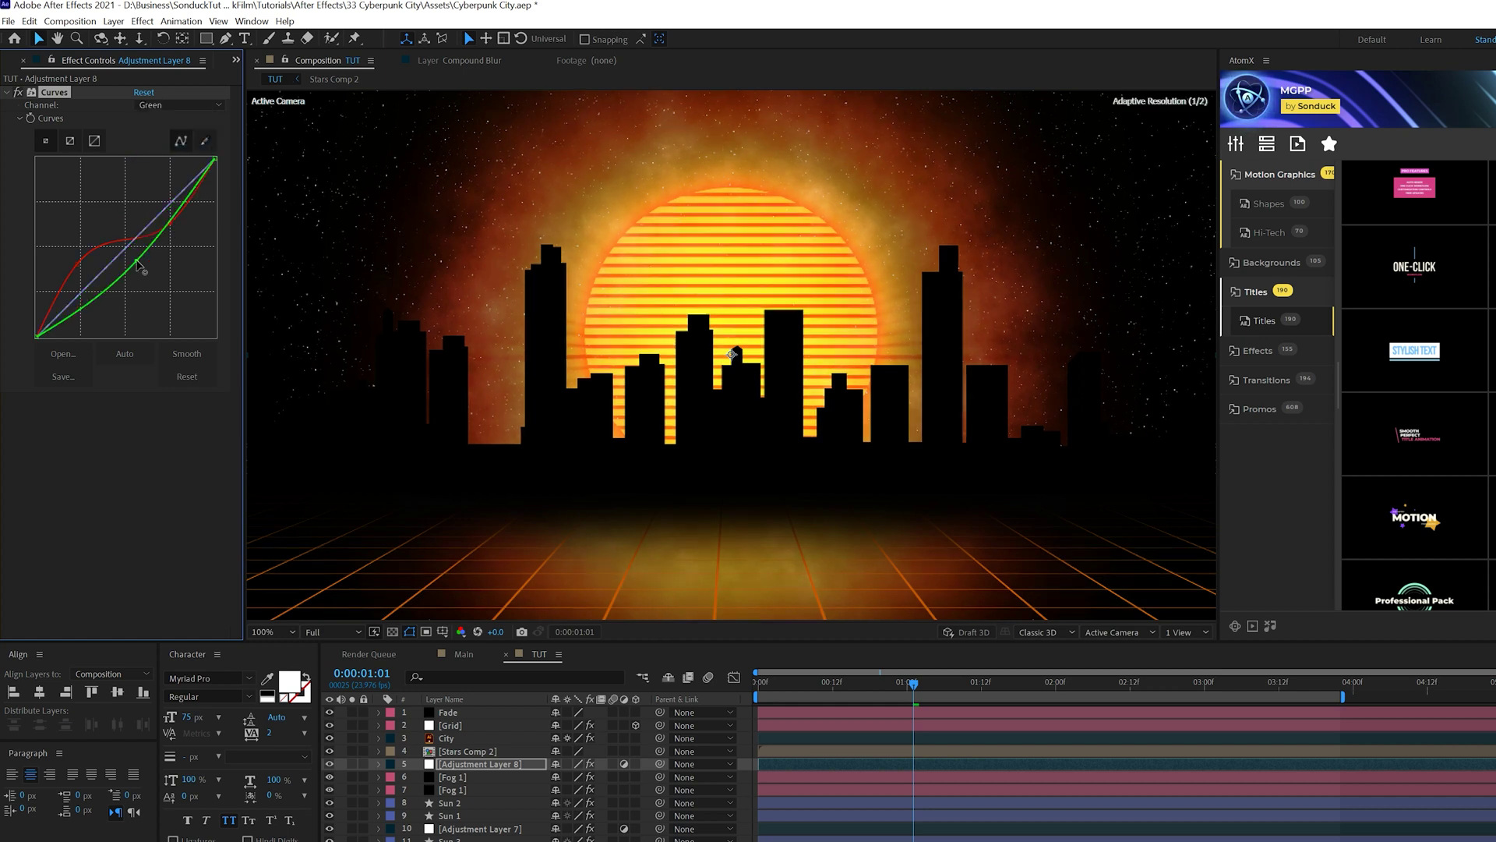
pyautogui.click(156, 105)
pyautogui.click(163, 168)
pyautogui.moveTo(124, 248); pyautogui.dragTo(142, 272)
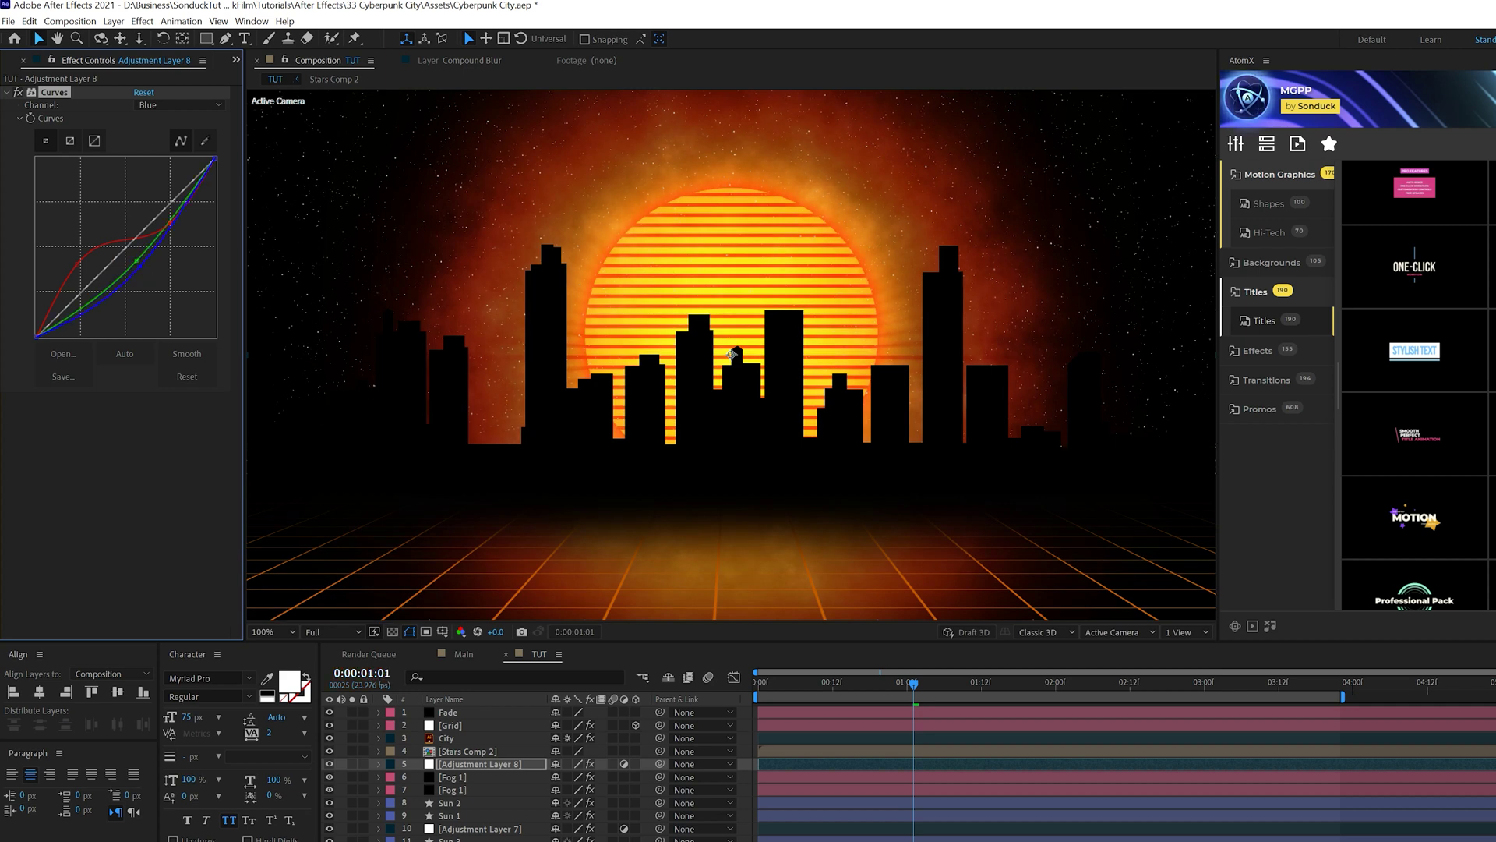
pyautogui.click(322, 415)
pyautogui.hotkey('ctrl', 'alt', 'y')
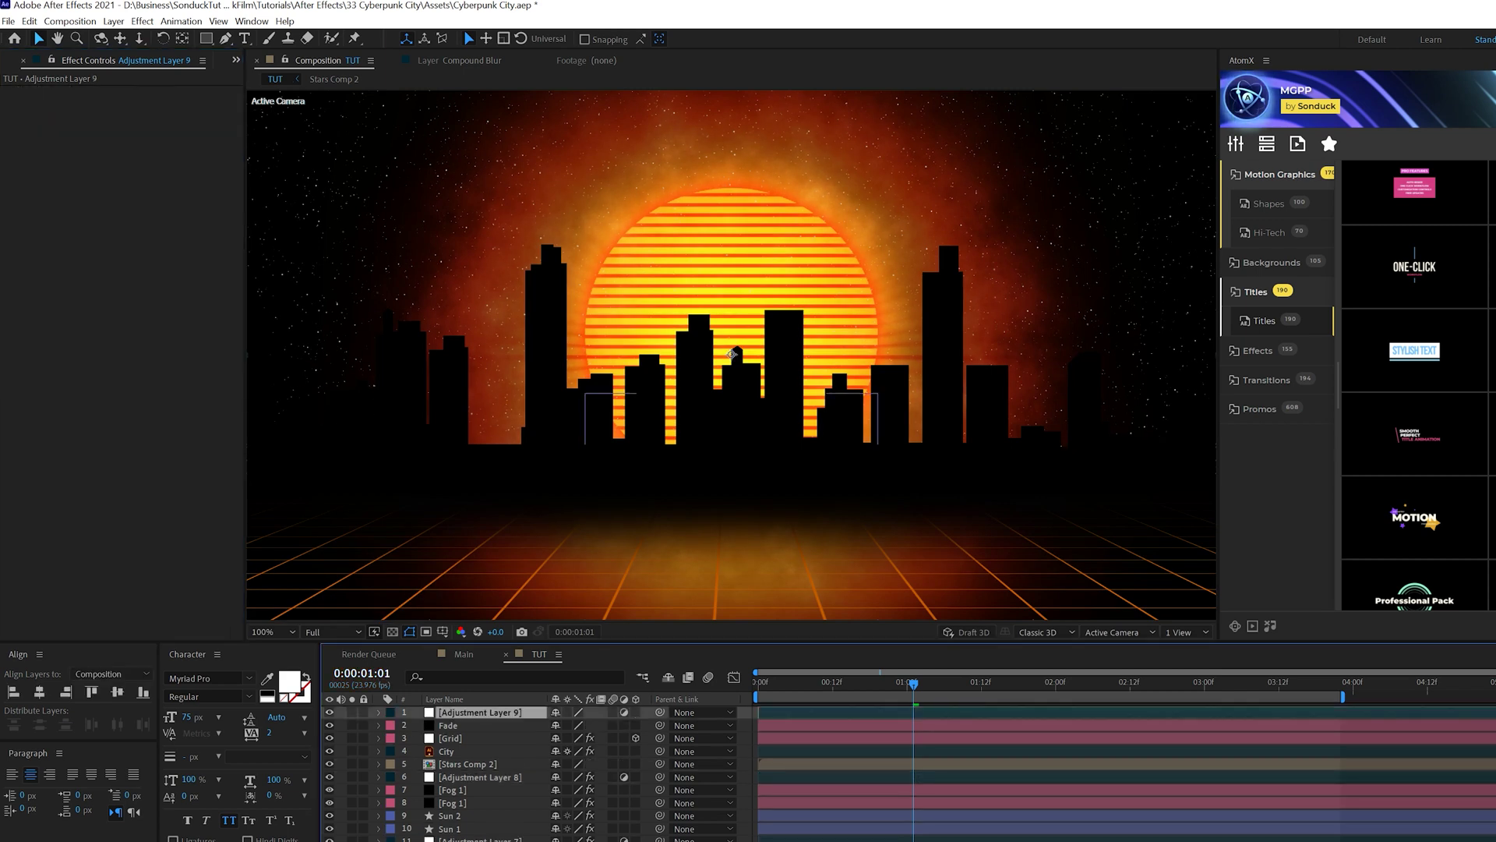
# Apply Noise to Adjustment Layer 9 at 16% with Use Color Noise turned off
pyautogui.click(114, 21)
pyautogui.moveTo(142, 21)
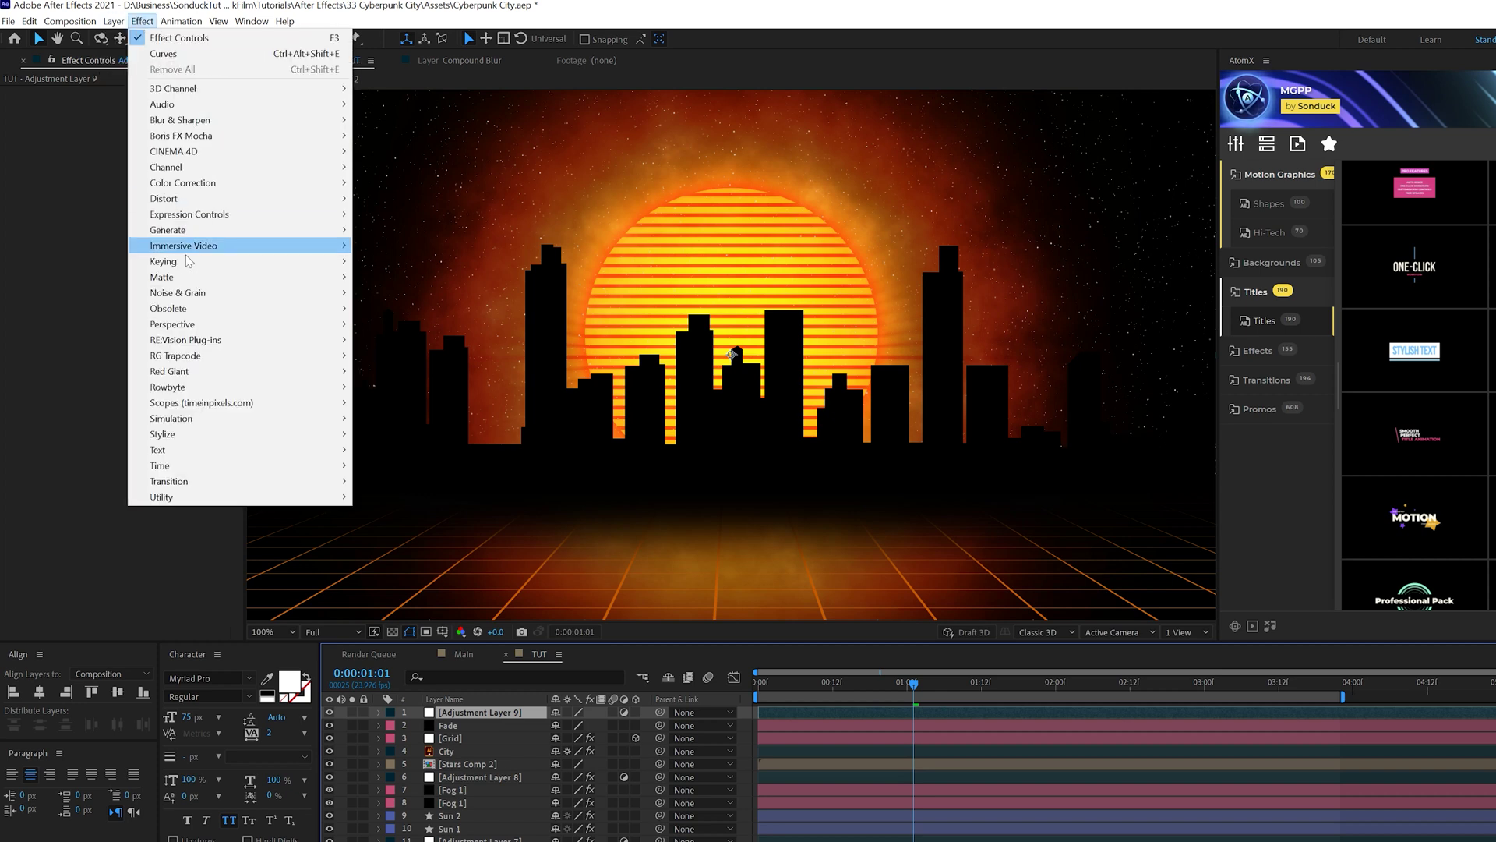
pyautogui.moveTo(179, 299)
pyautogui.click(387, 387)
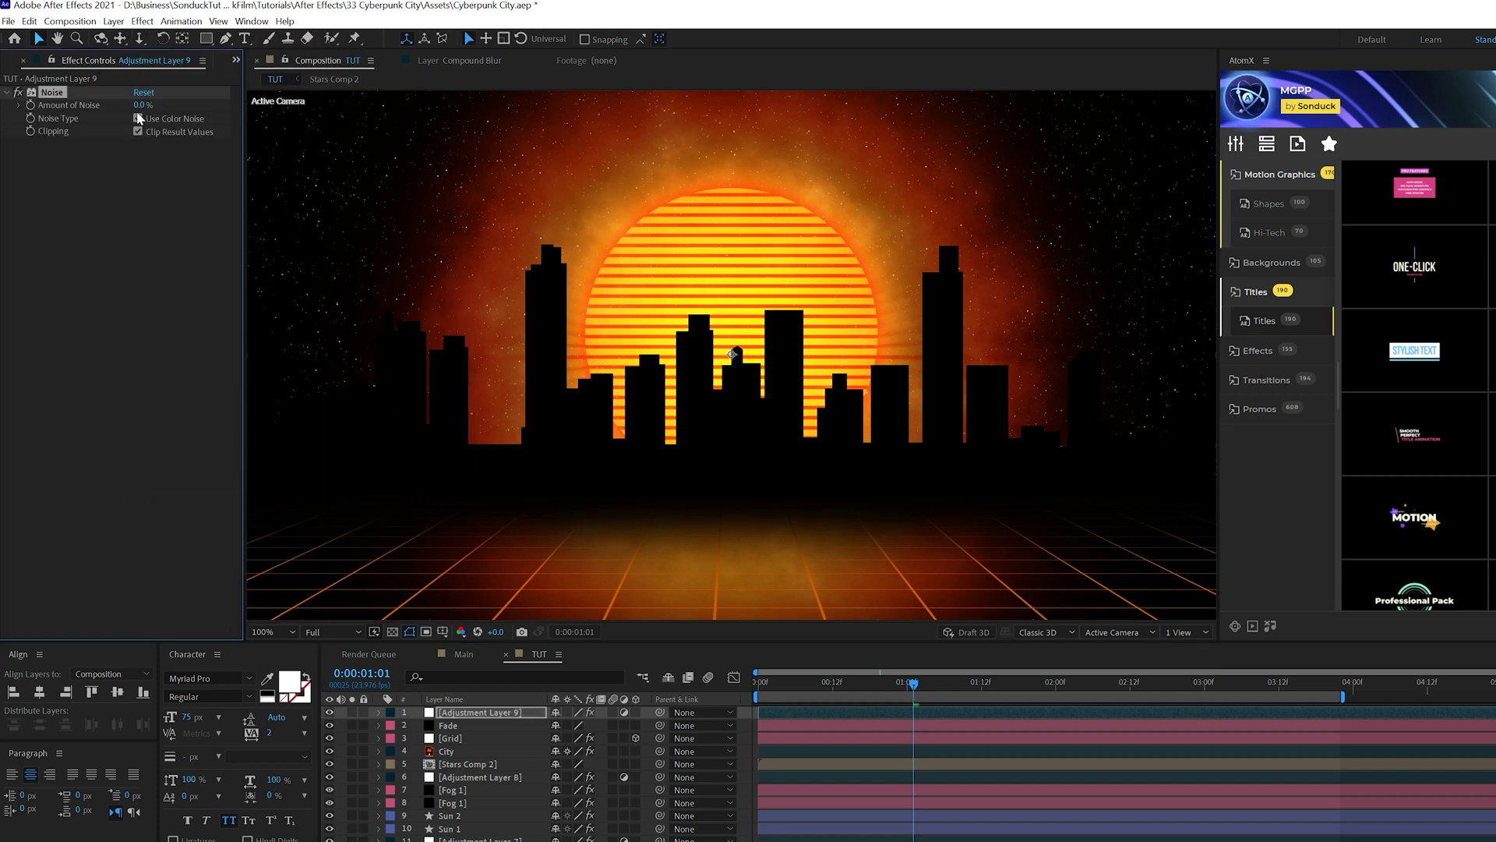
pyautogui.press('Return')
pyautogui.click(138, 118)
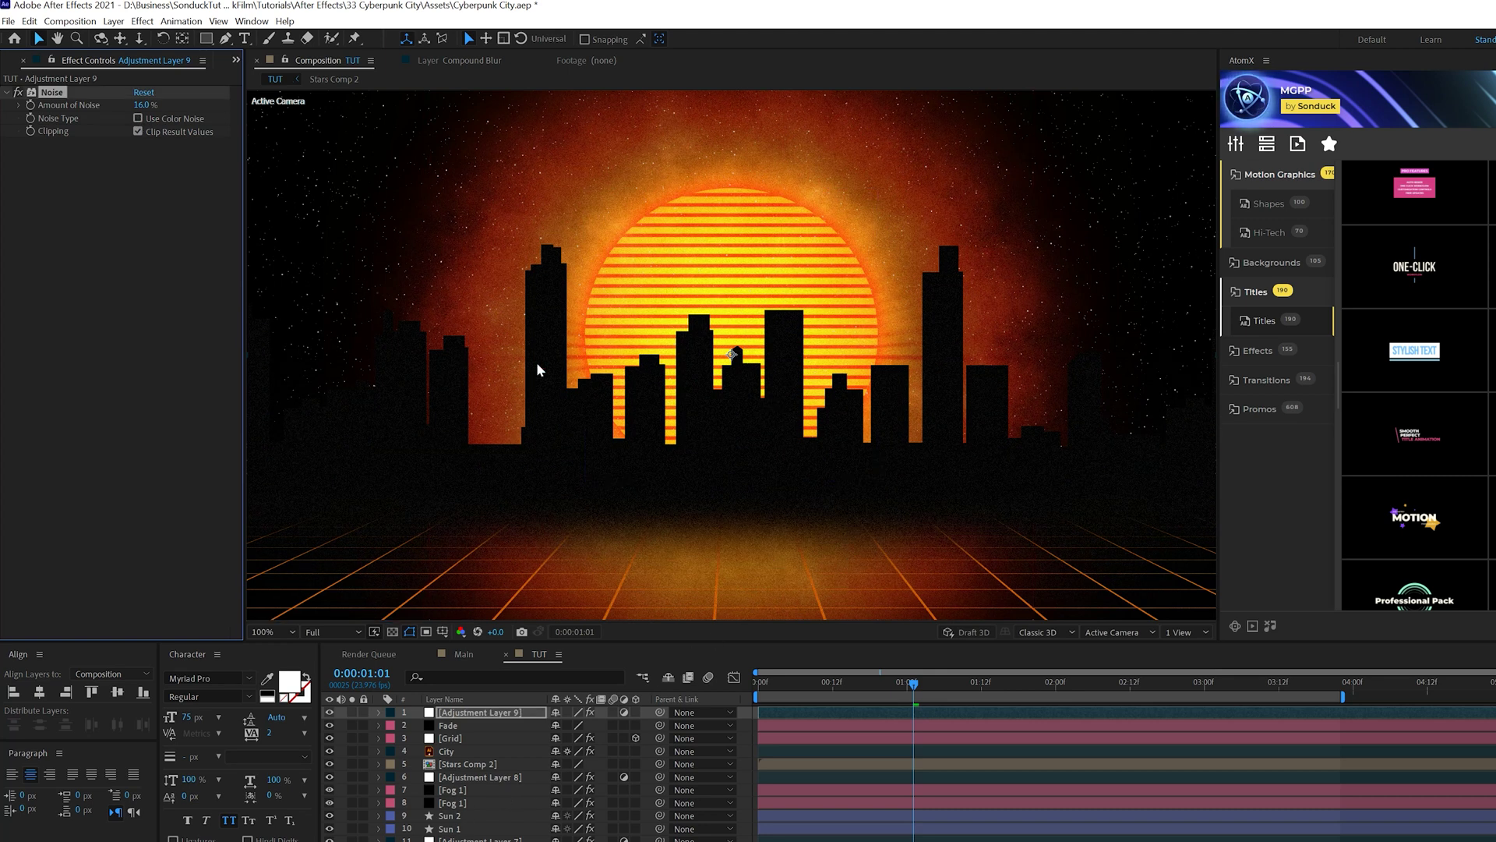
pyautogui.click(455, 803)
# Give the masks on both Fog 1 layers a Mask Expansion of 200 pixels
pyautogui.keyDown('shift'); pyautogui.click(454, 793); pyautogui.keyUp('shift')
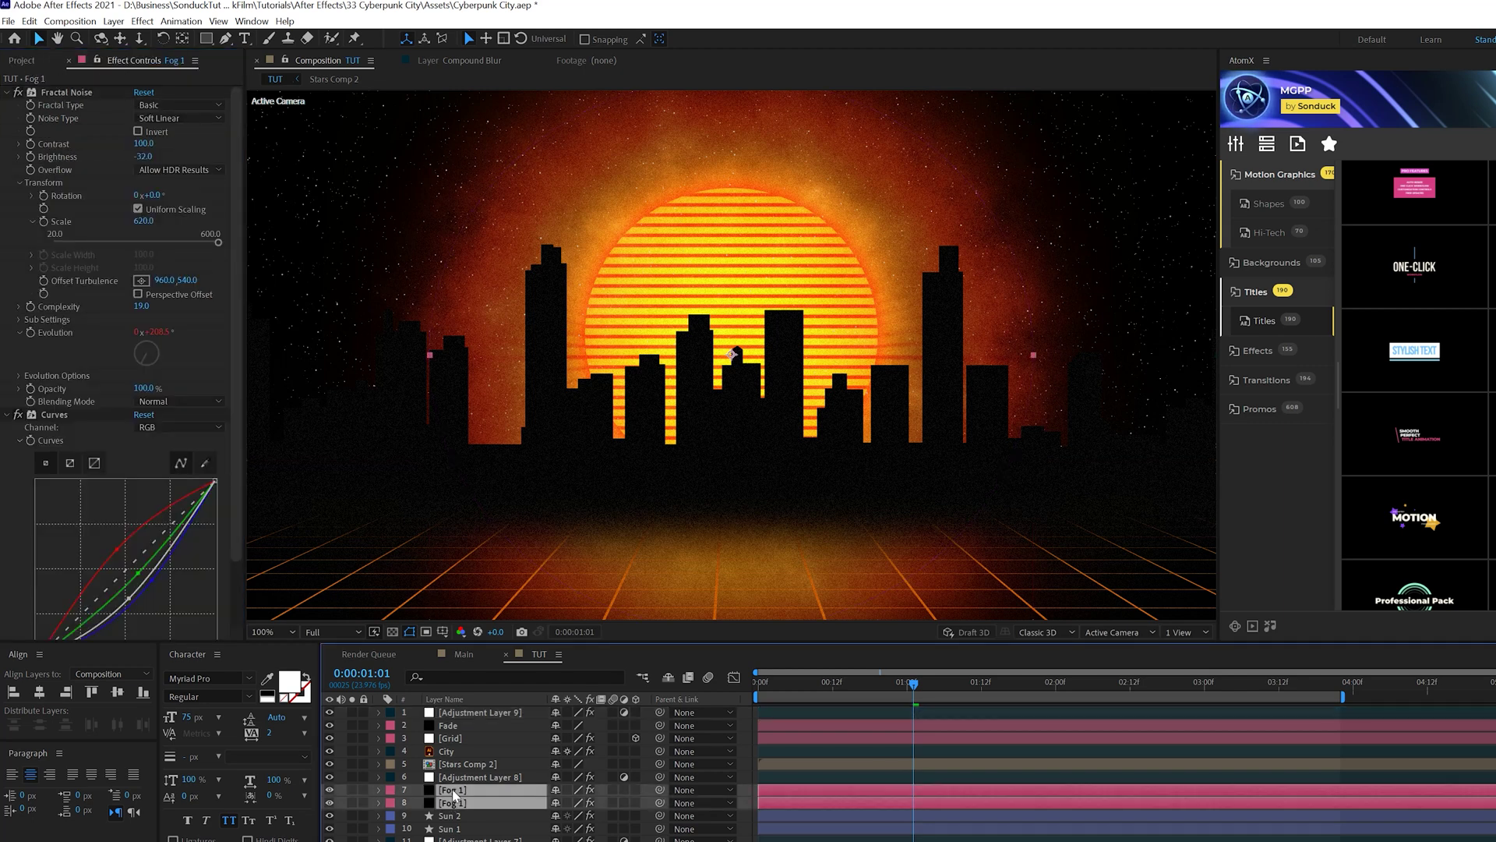
pyautogui.press('m')
pyautogui.press('m')
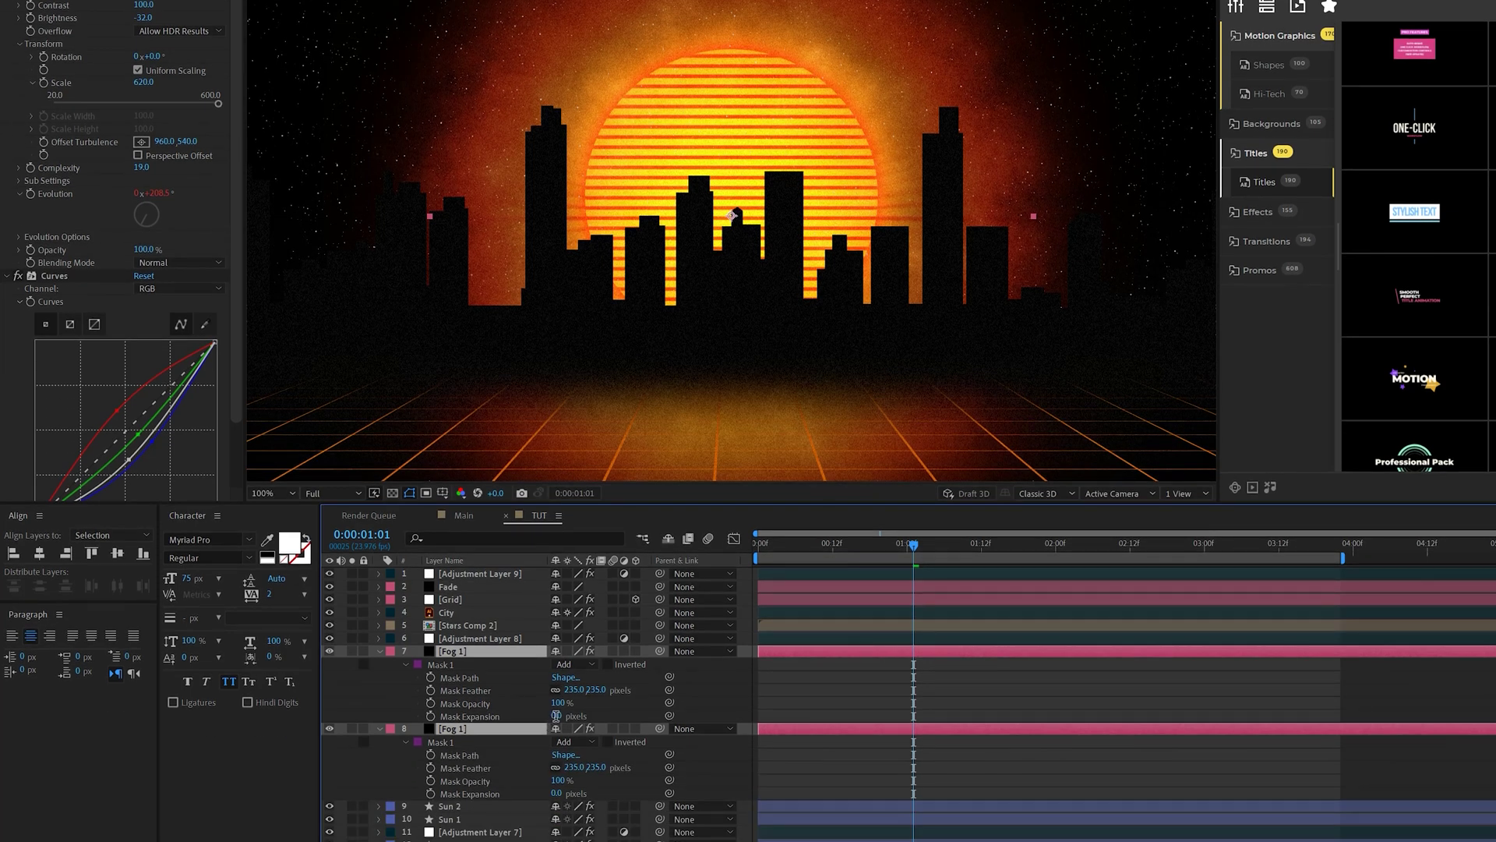
pyautogui.press('Return')
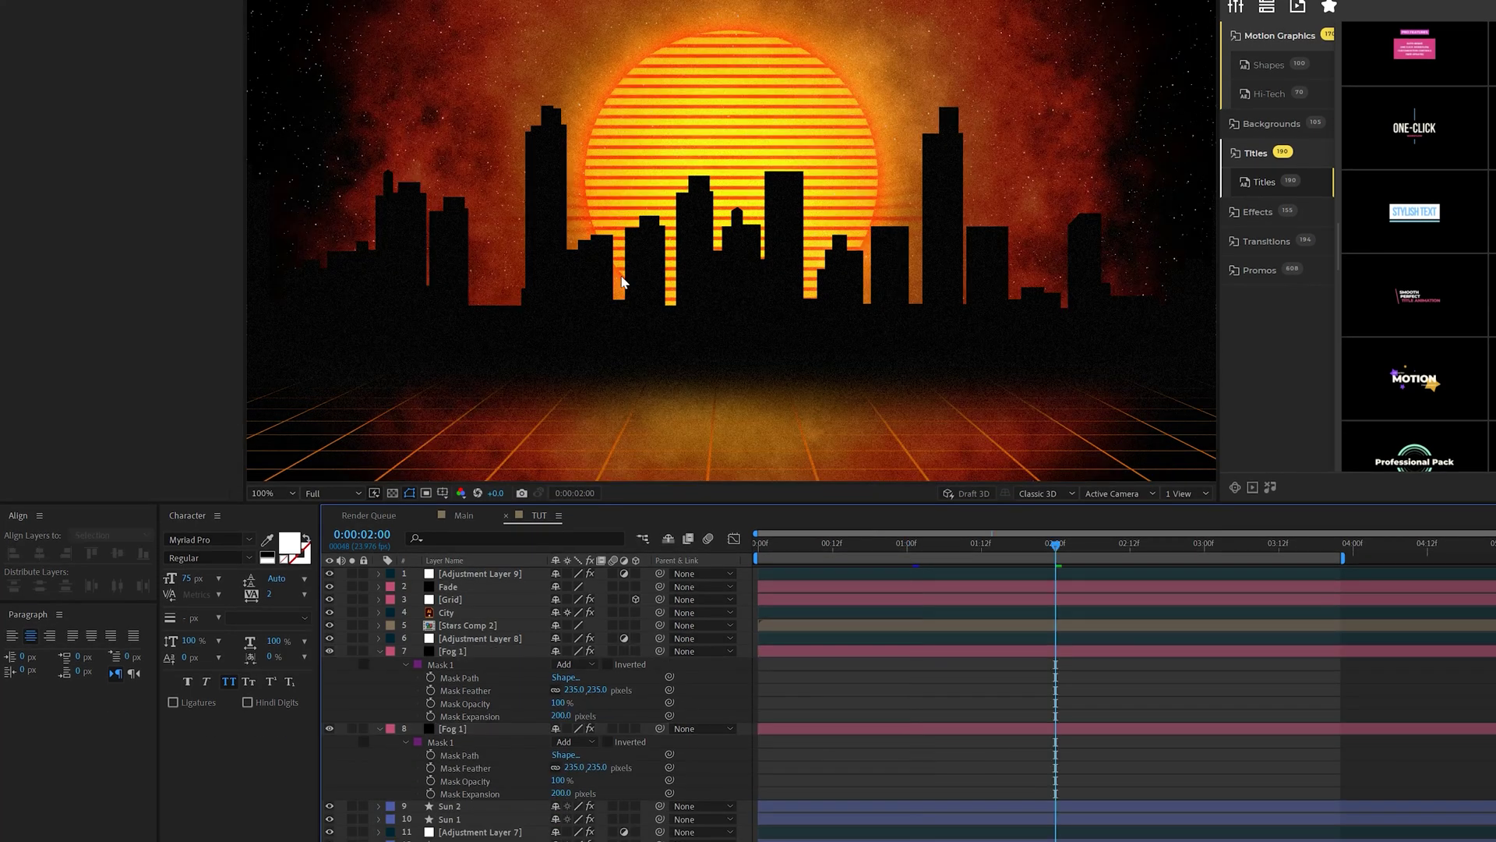